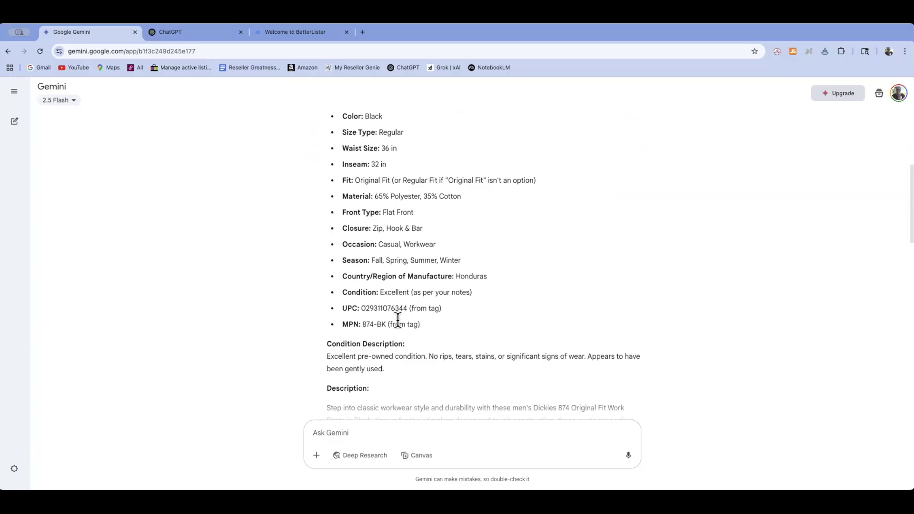
Review the generated eBay listing for the Dickies 874 pants, from title and item specifics to measurements and the discrepancy note.
scroll(396, 310, up, 3)
scroll(402, 283, up, 2)
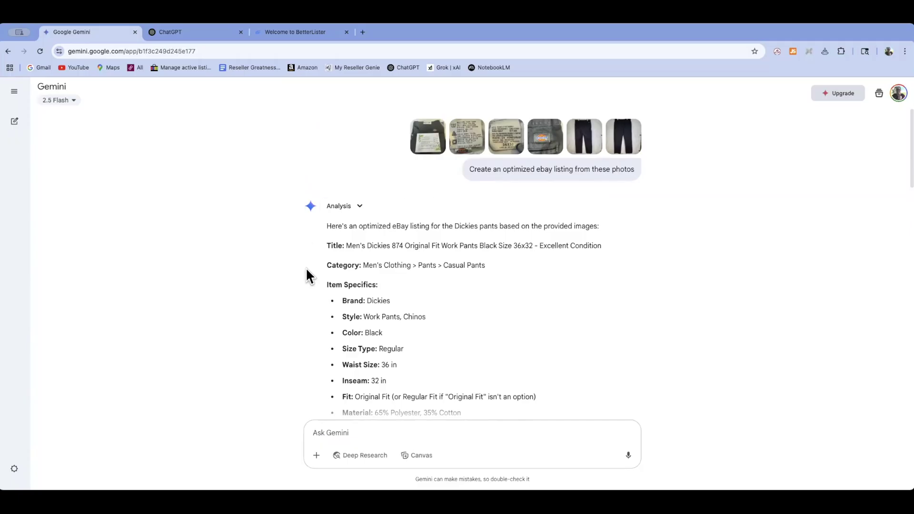
scroll(305, 270, down, 5)
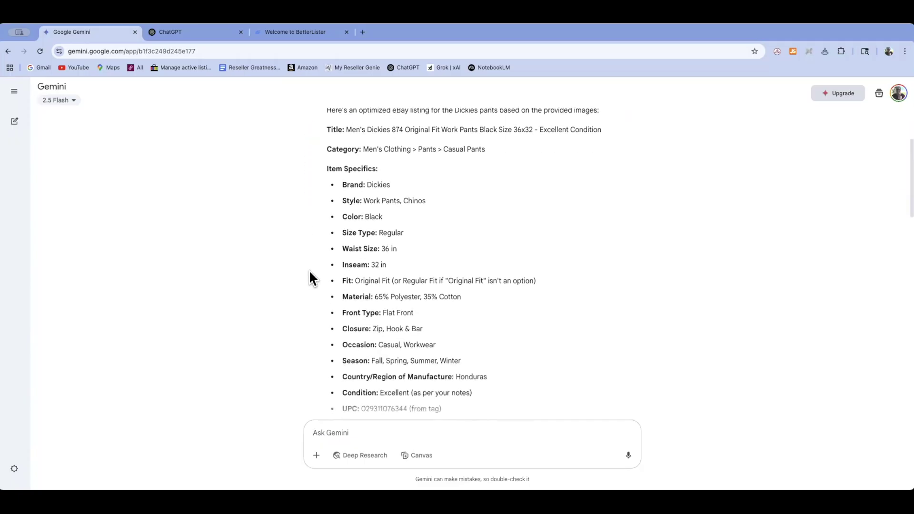
scroll(309, 278, up, 2)
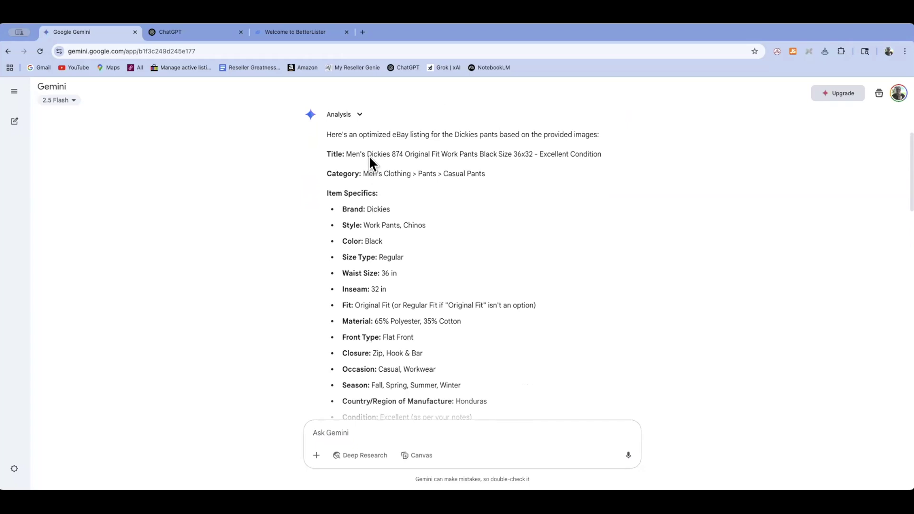
scroll(309, 248, down, 5)
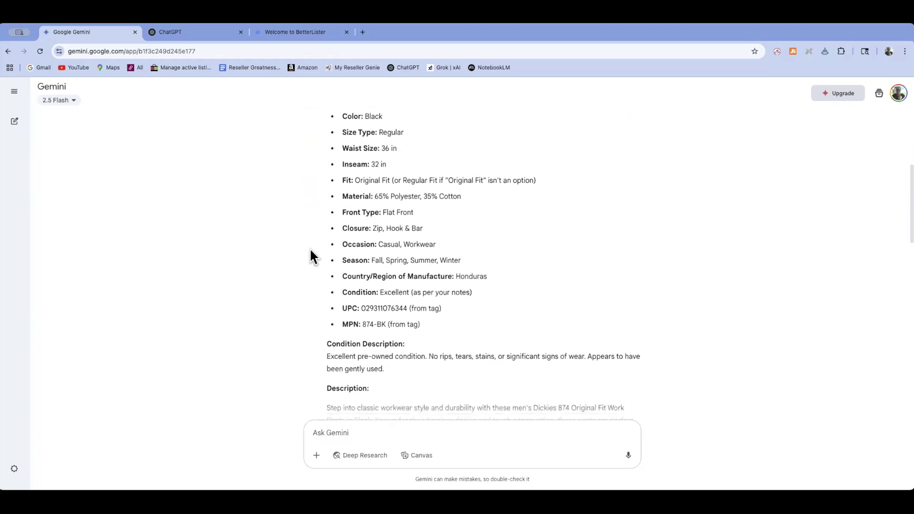
scroll(310, 250, down, 4)
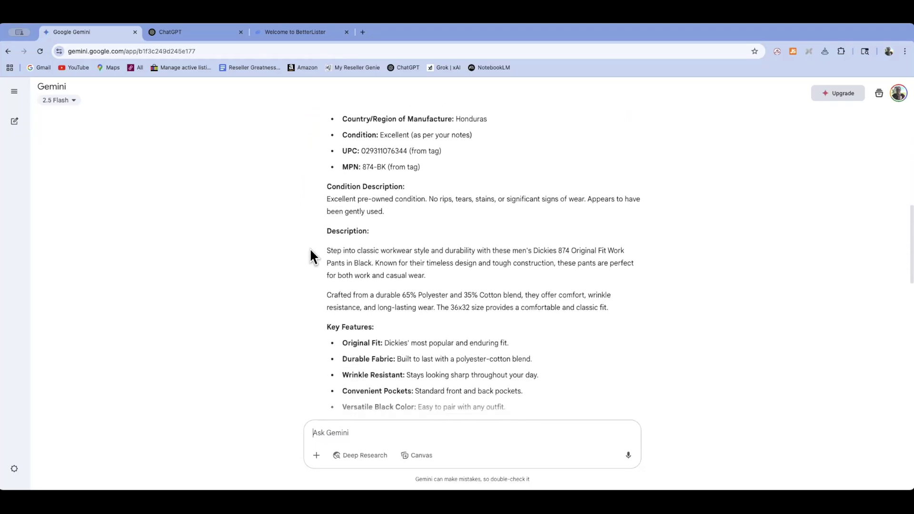
scroll(310, 250, down, 5)
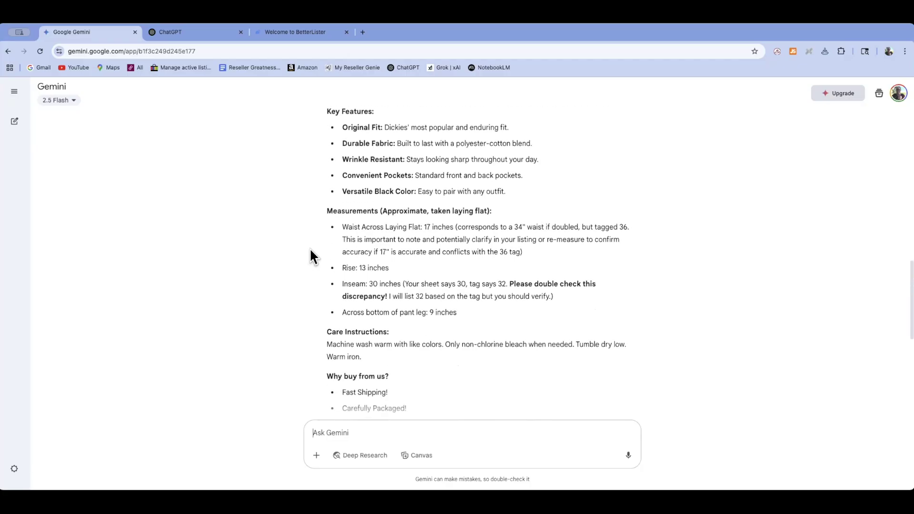
scroll(310, 250, down, 5)
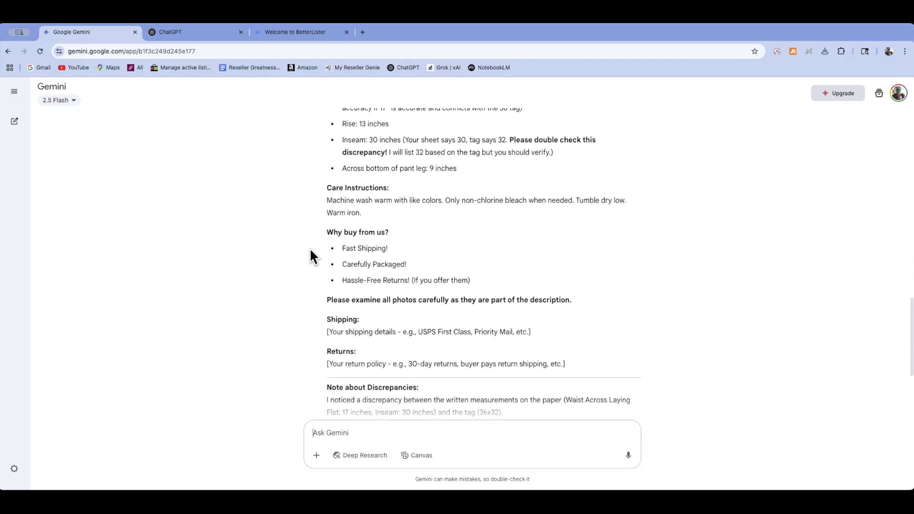
scroll(310, 250, down, 3)
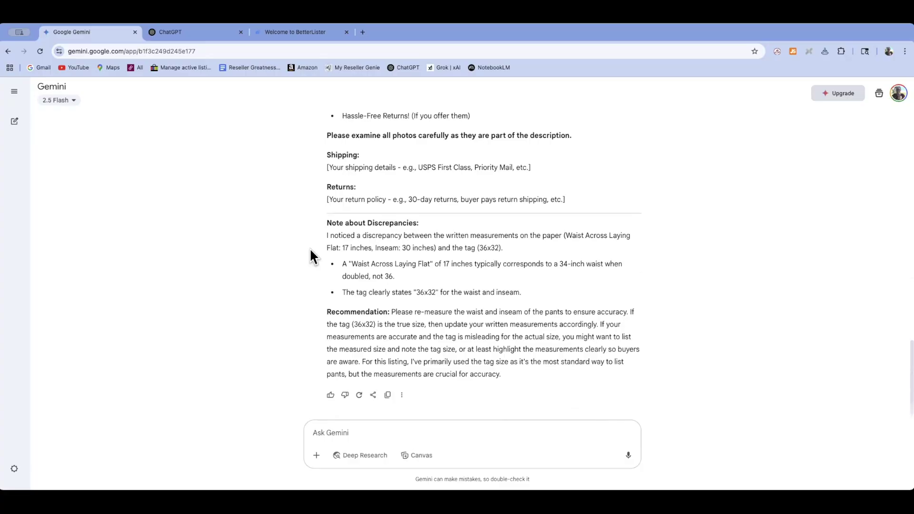
scroll(310, 250, up, 15)
scroll(311, 257, up, 2)
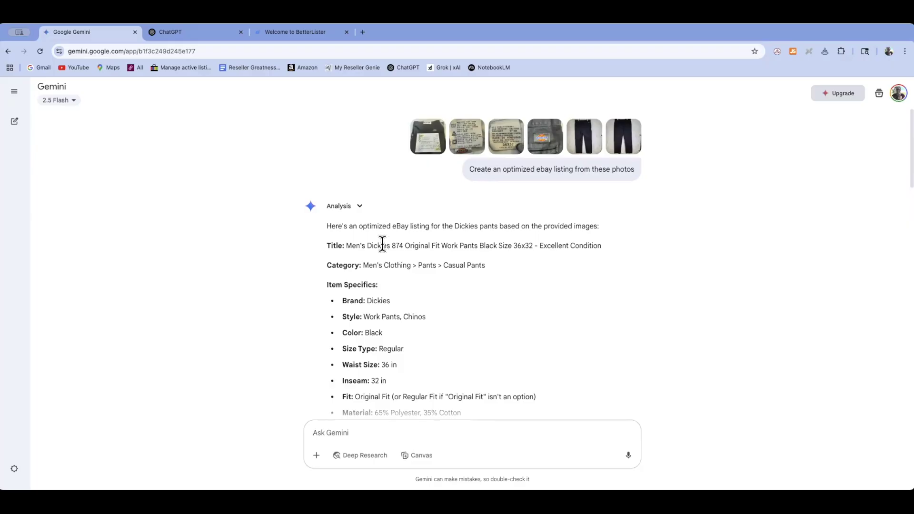
Start a new Gemini chat, decline the Imagen 4 offer, and attach the HEIC photos IMG_9599 to IMG_9602.
click(13, 120)
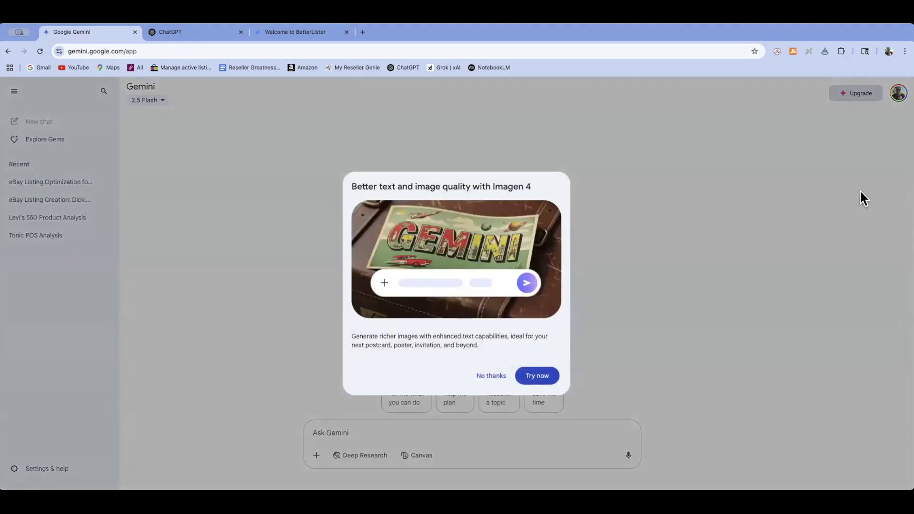
click(493, 376)
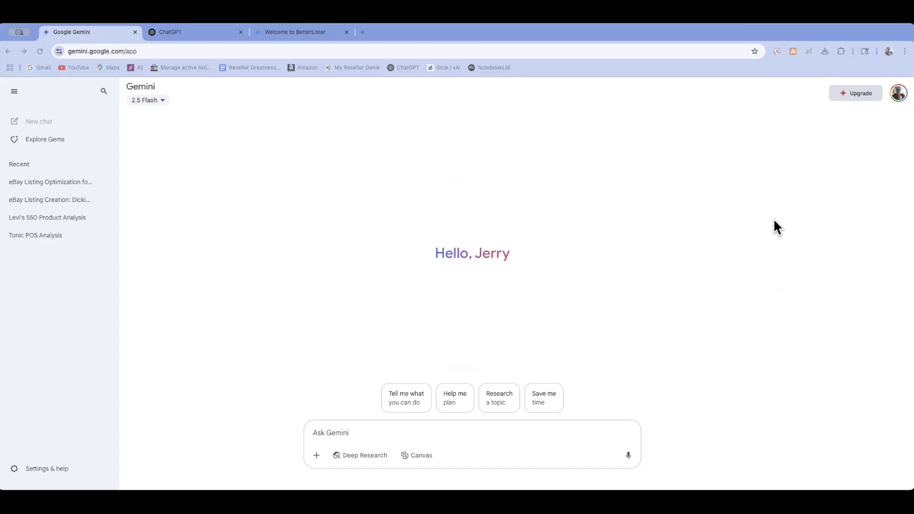
drag(773, 225, 465, 353)
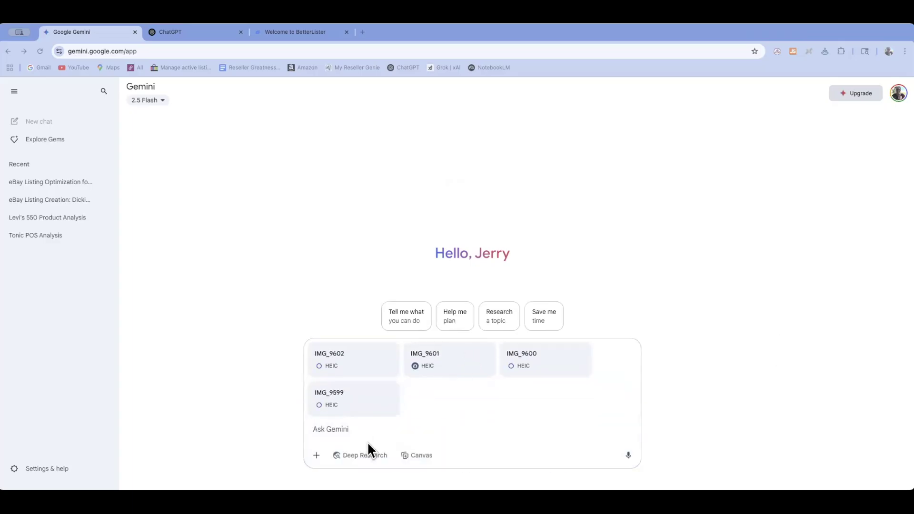
Send the prompt "Create an optimized ebay listing from these photos" with the attached photos.
click(330, 430)
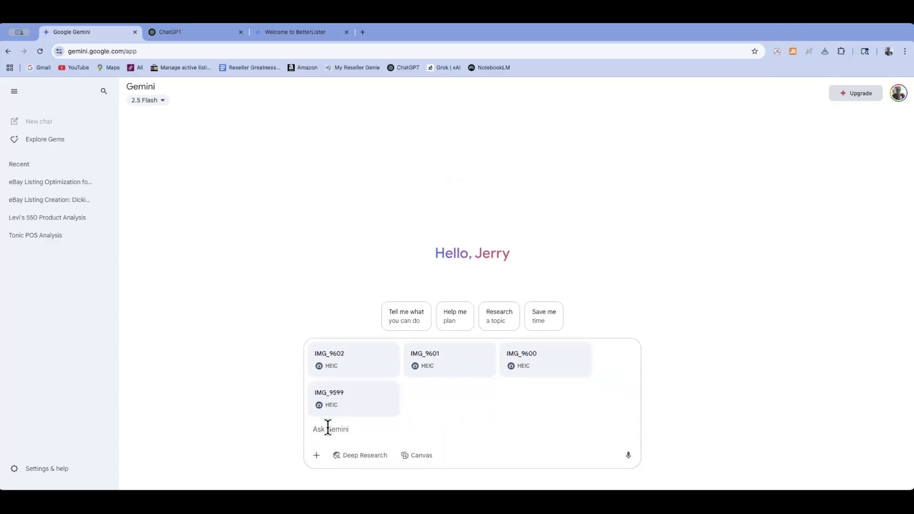
text(Creat)
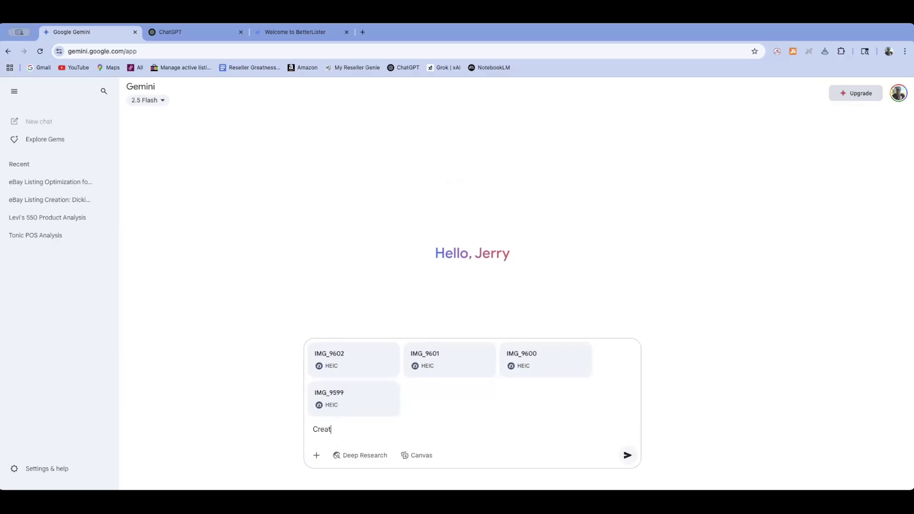
text(e an optimized ebay listing)
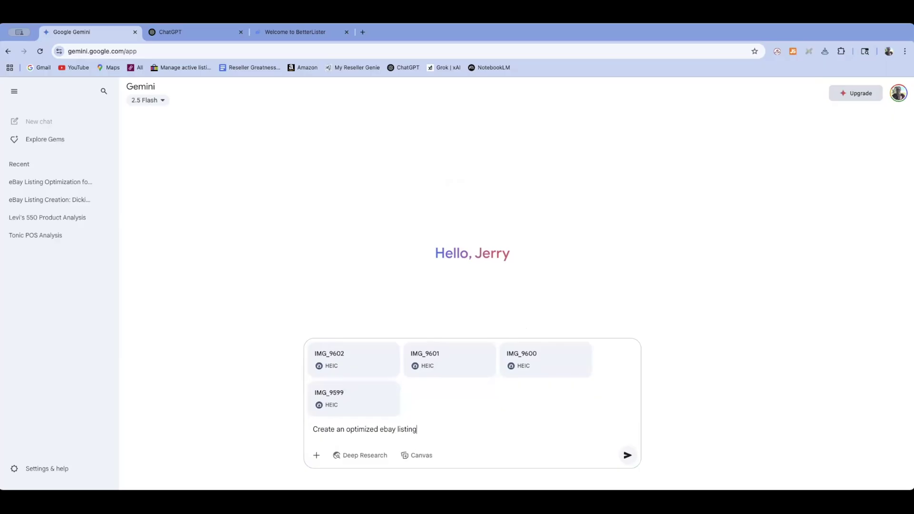
text( from these photos)
key(Return)
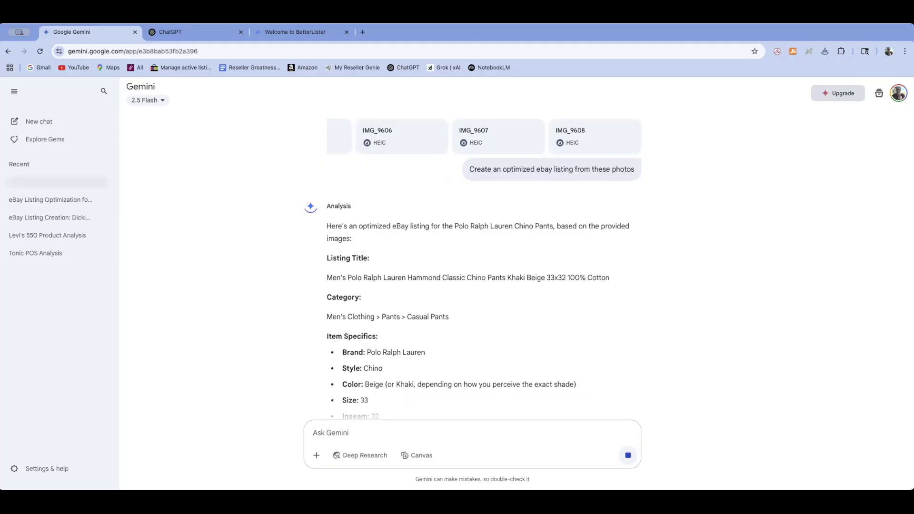
Review the generated Polo Ralph Lauren chino listing, including title, item specifics, condition, description, measurements and optimization tips.
scroll(314, 351, down, 1)
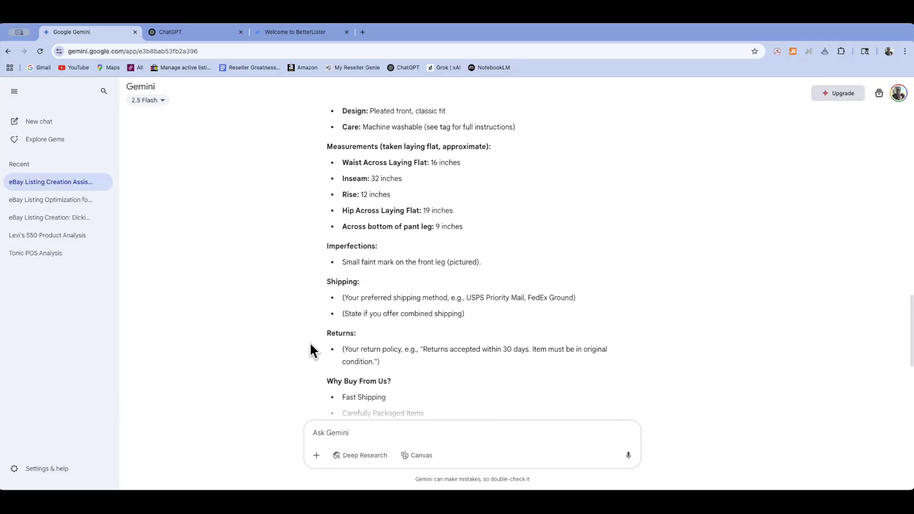
scroll(310, 343, up, 10)
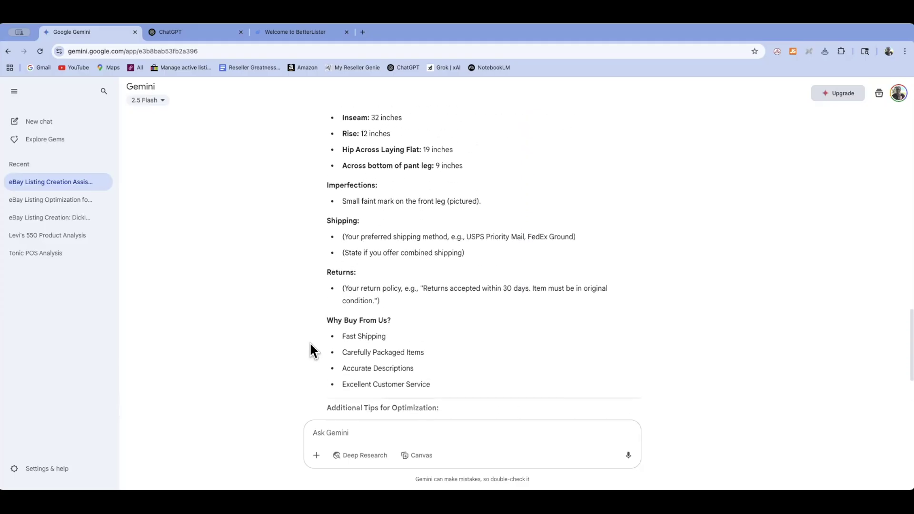
scroll(309, 350, up, 5)
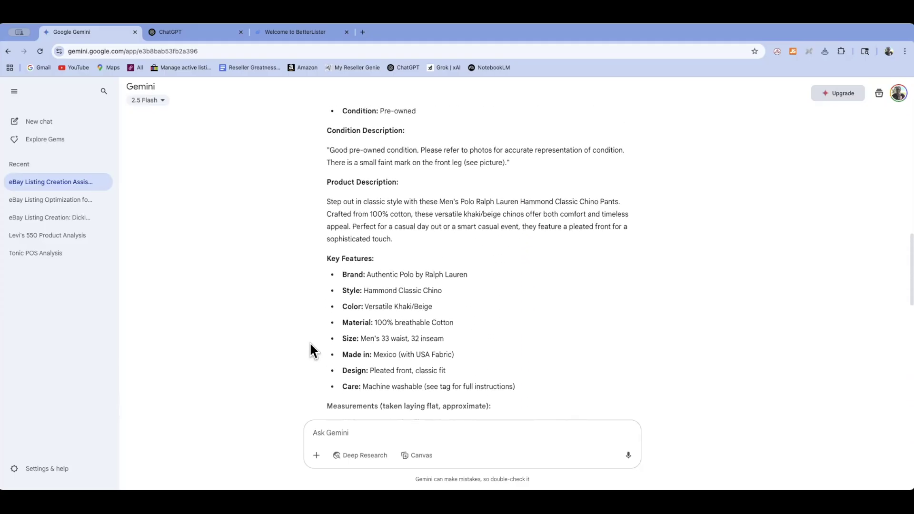
scroll(309, 351, up, 10)
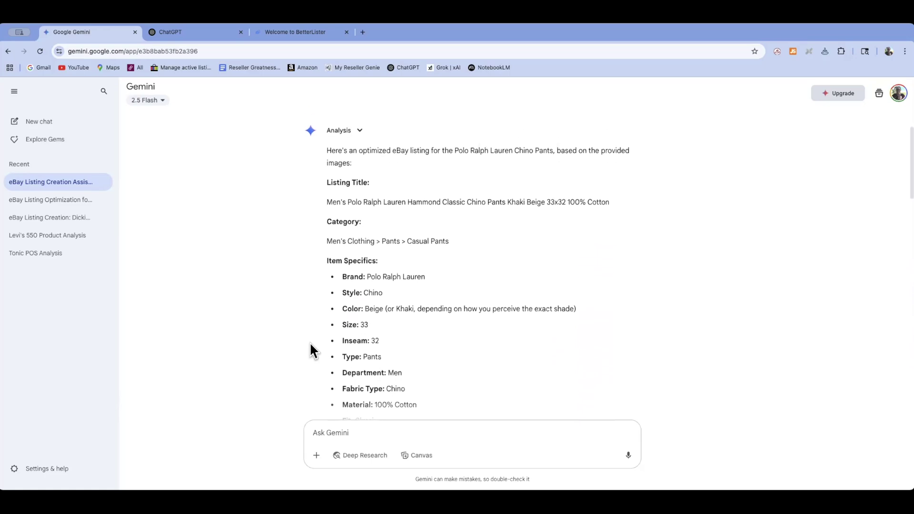
scroll(318, 343, down, 5)
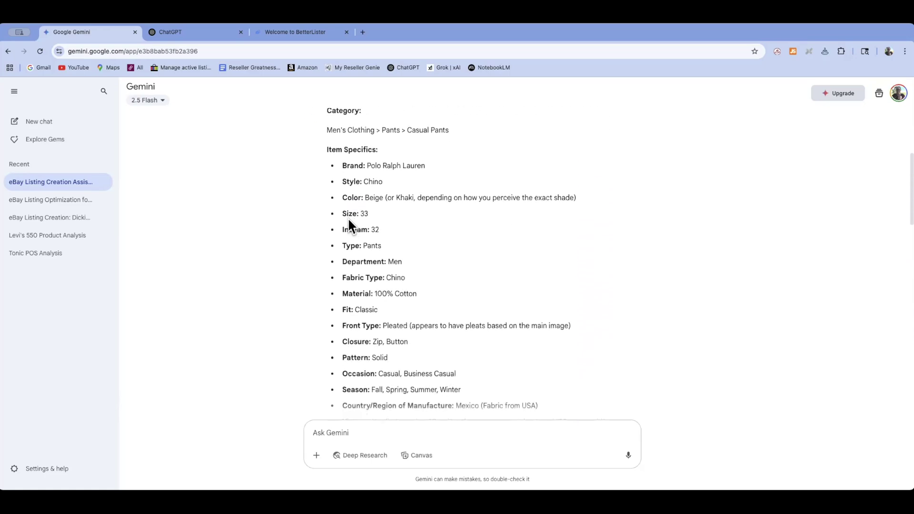
scroll(333, 282, down, 5)
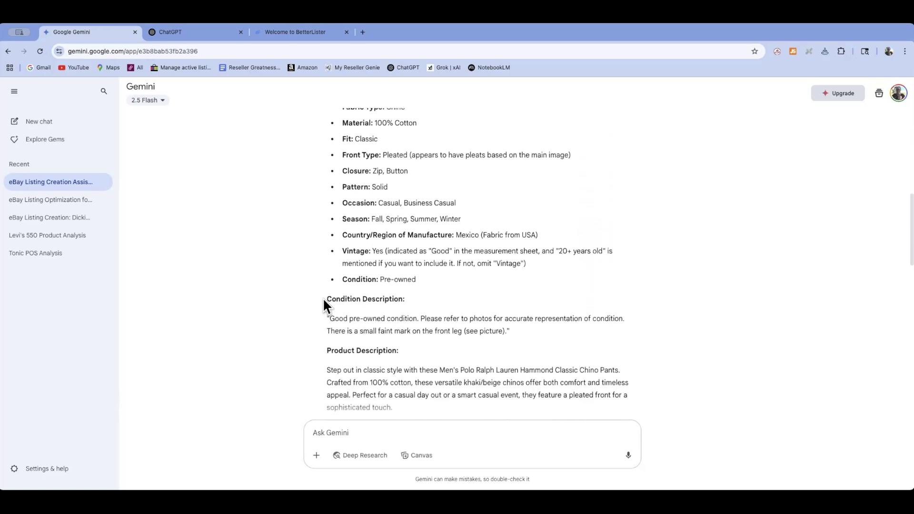
scroll(323, 326, down, 5)
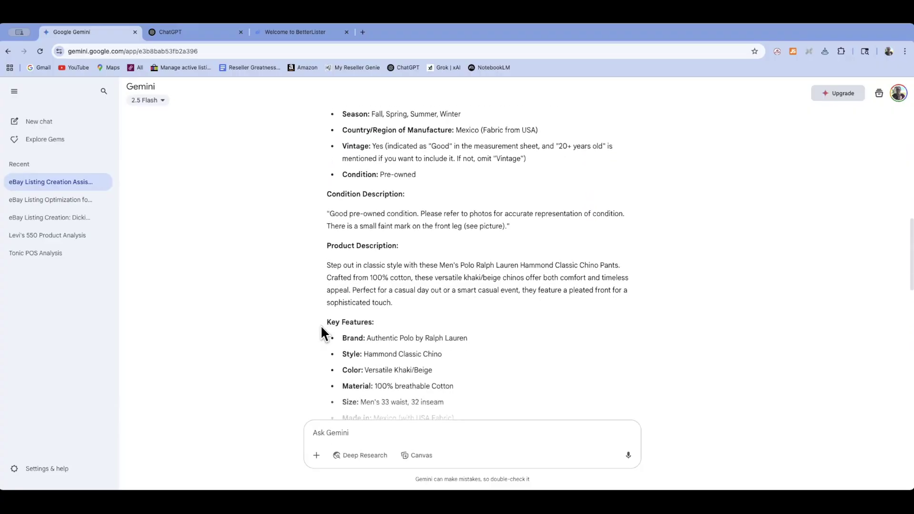
scroll(322, 328, down, 8)
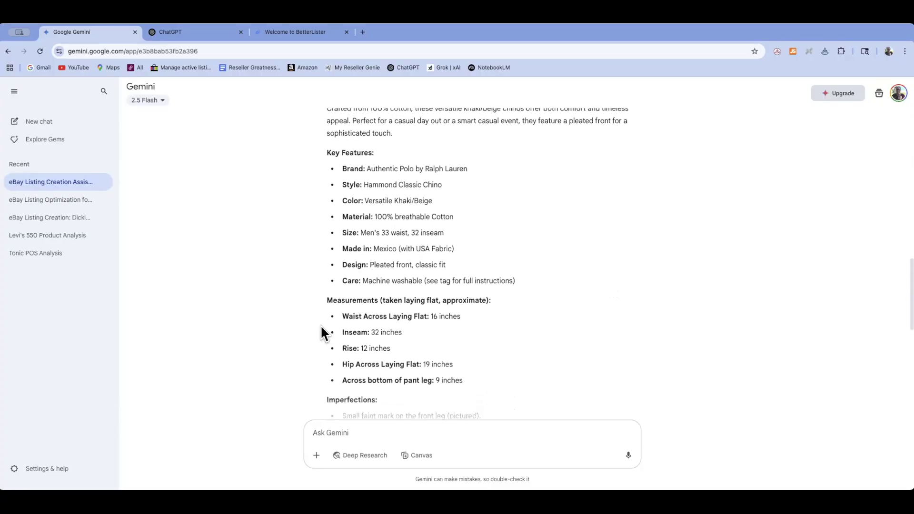
scroll(322, 329, down, 5)
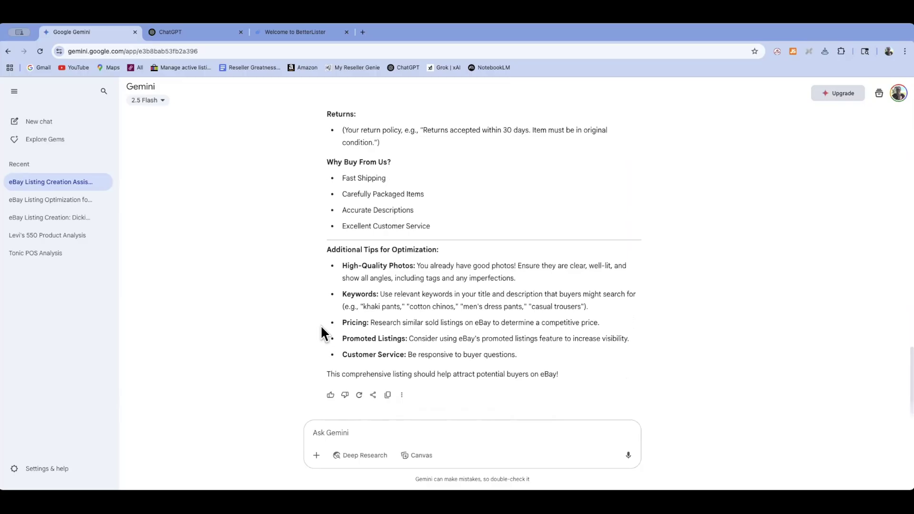
Ask "What is the suggested price" for the Polo chinos and review the pricing advice along with the listing.
click(330, 425)
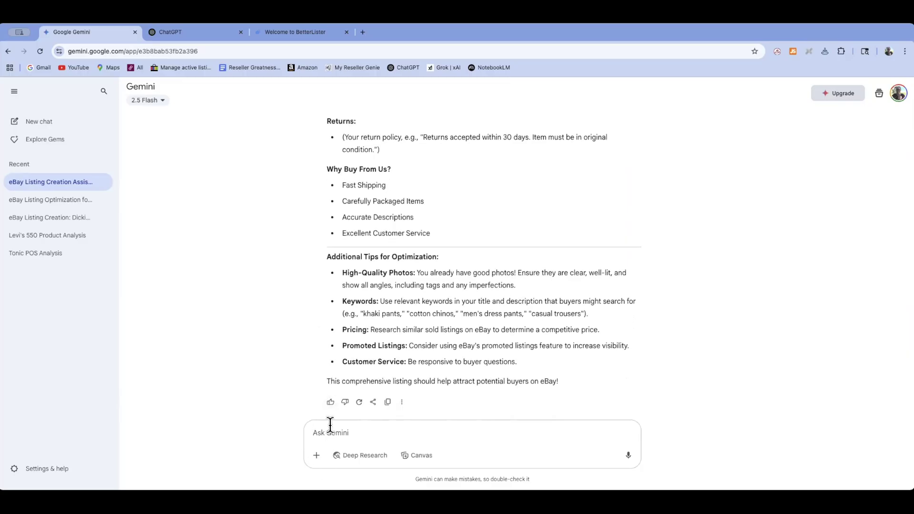
text(What is the suggested price)
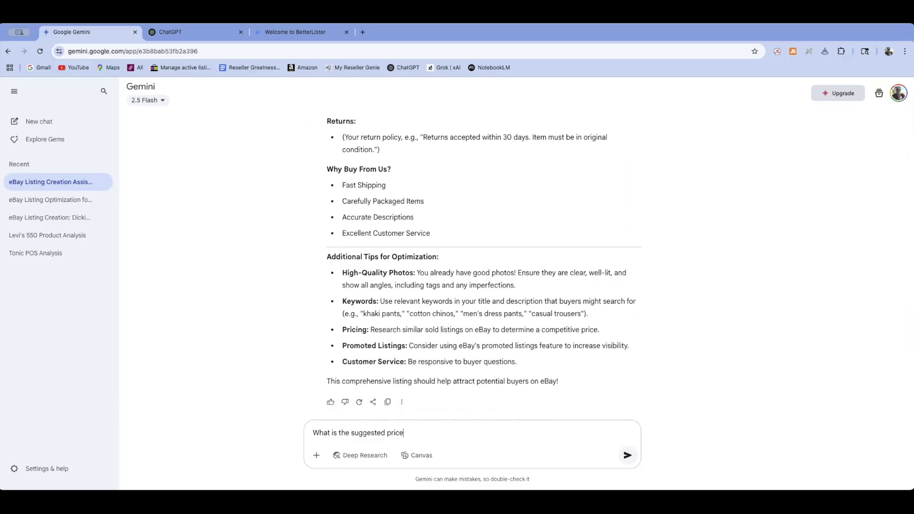
key(Return)
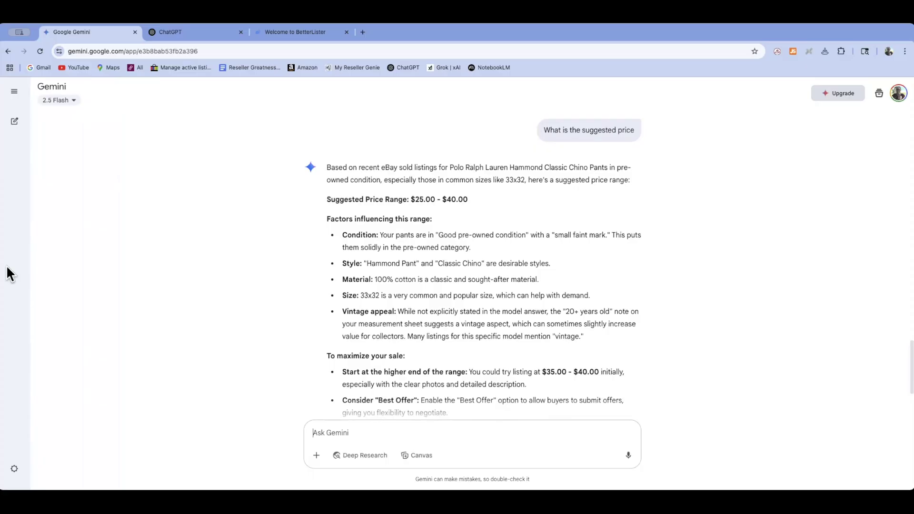
scroll(397, 263, down, 3)
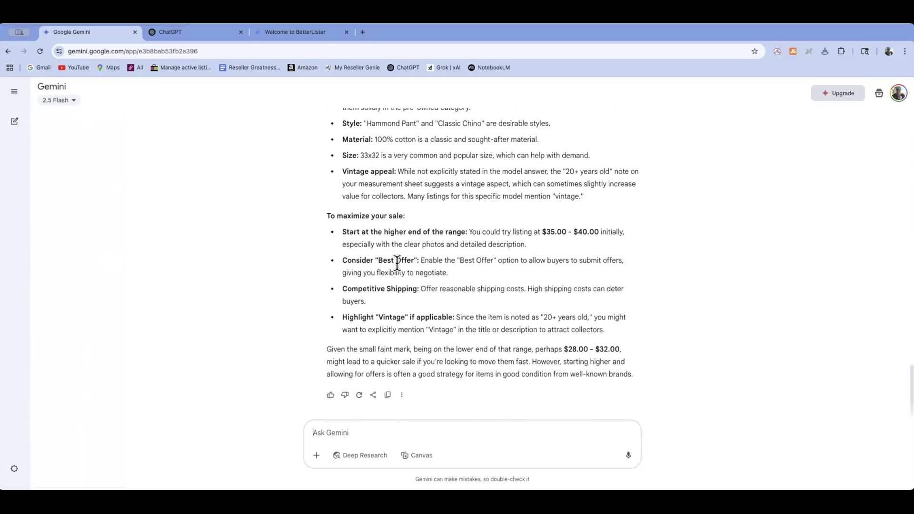
scroll(397, 266, up, 9)
scroll(396, 263, up, 20)
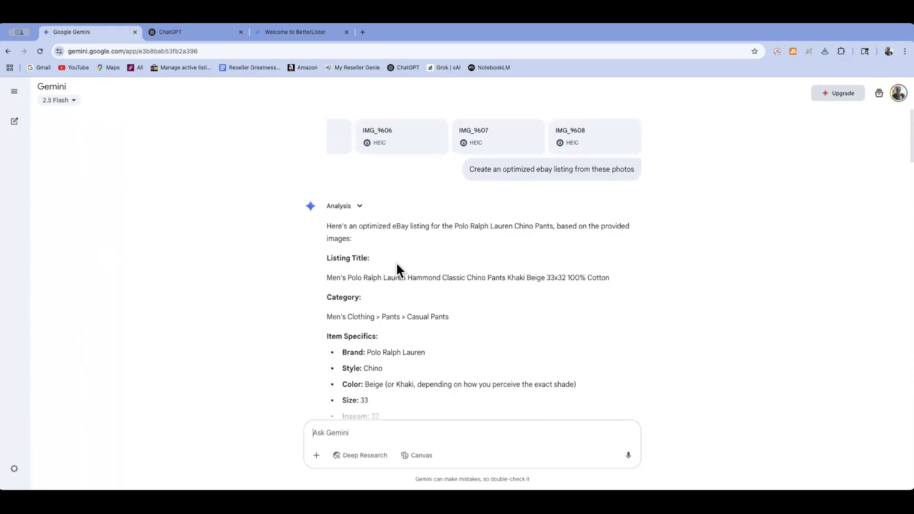
Switch to ChatGPT and attach the six photos of the black Dickies work pants to a new chat.
click(188, 31)
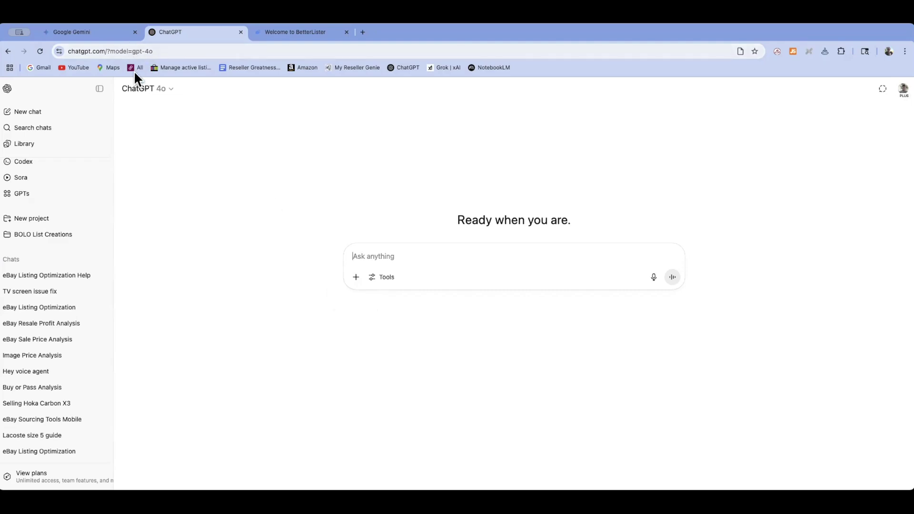
click(369, 253)
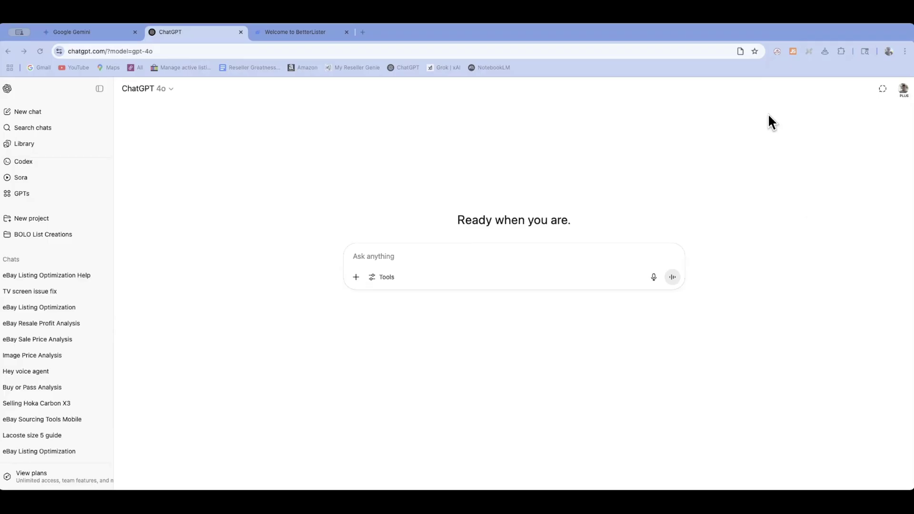
drag(736, 128, 483, 264)
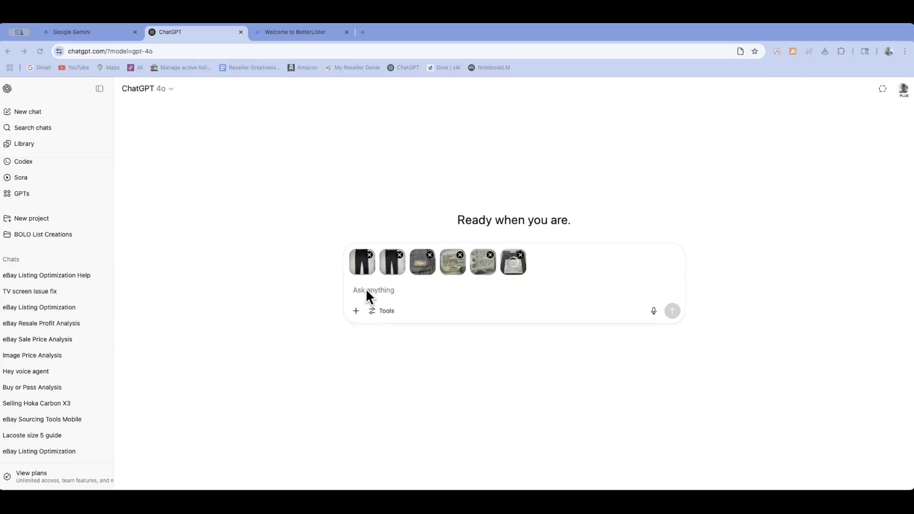
Send the prompt "Create an optimized ebay listing from these photos" with the attached Dickies photos.
text(C)
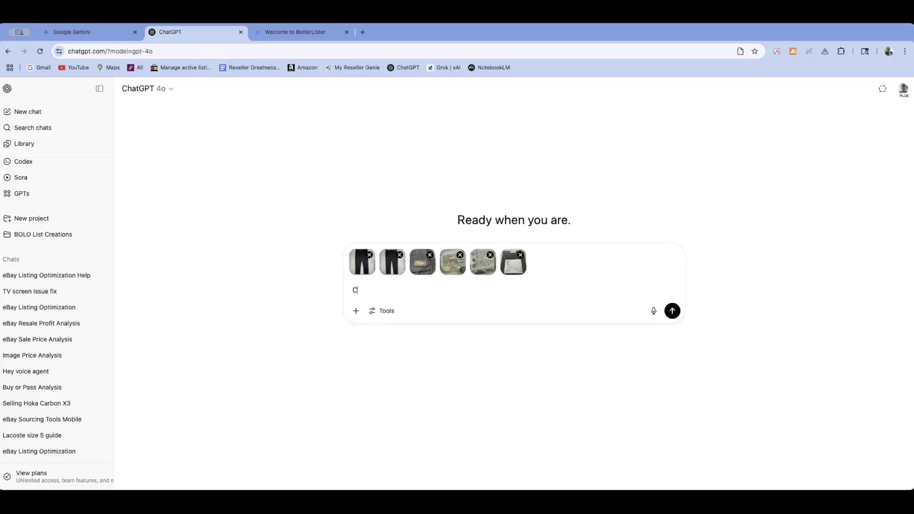
text(reate an optimi)
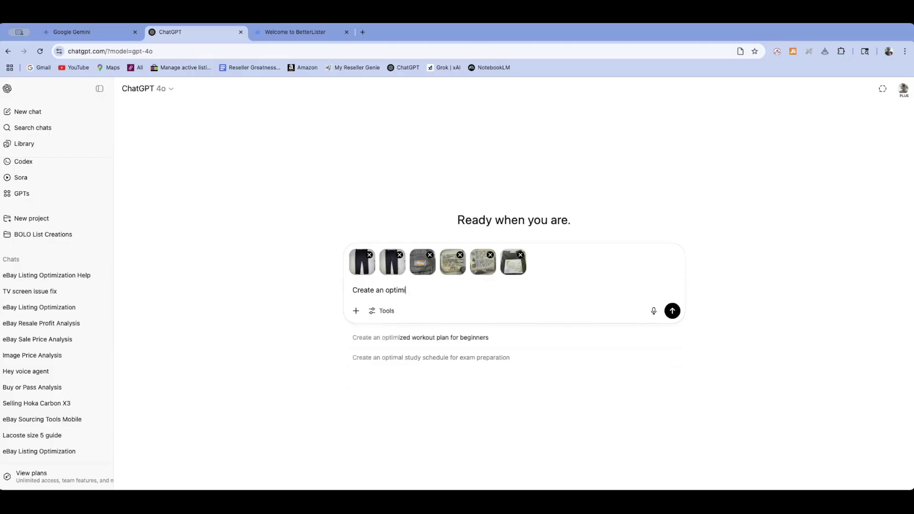
text(zed eb)
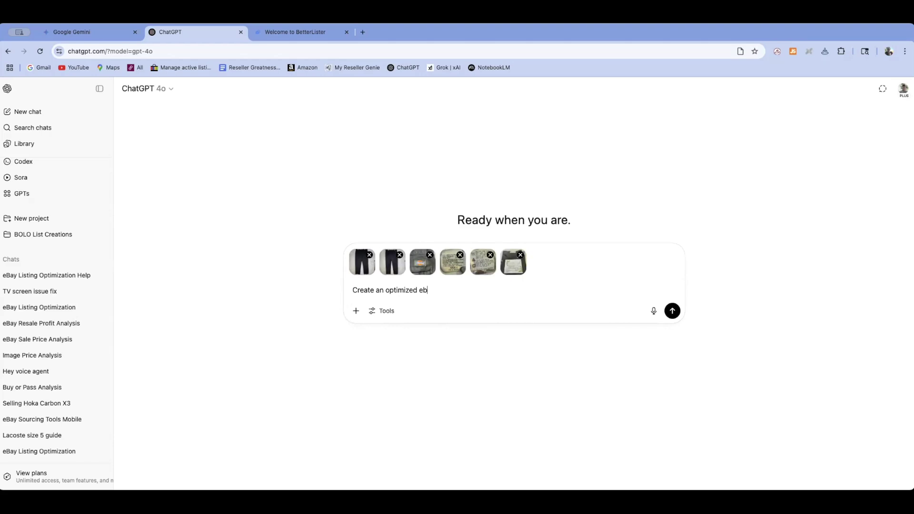
text(ay listing from these photos)
key(Return)
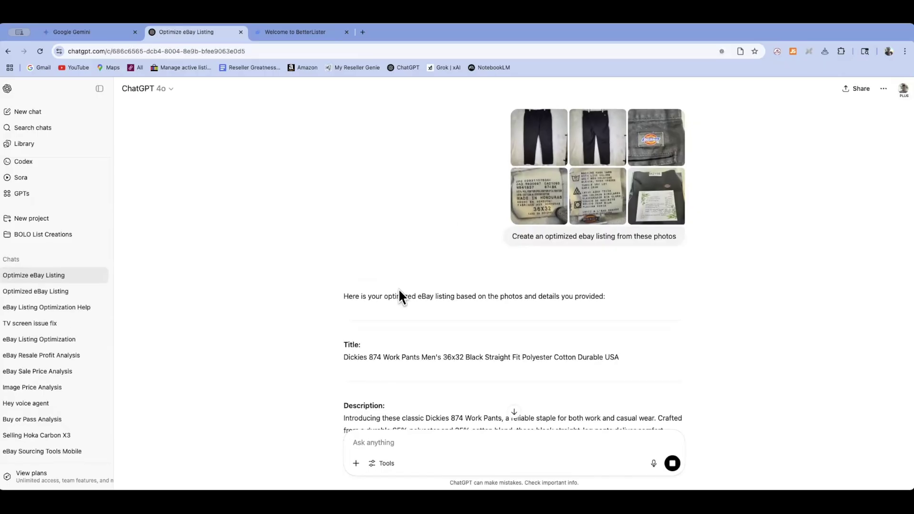
Review the generated Dickies listing, including title, description, item details, measurements, care instructions, keywords and hashtags.
scroll(383, 305, down, 3)
scroll(347, 288, down, 1)
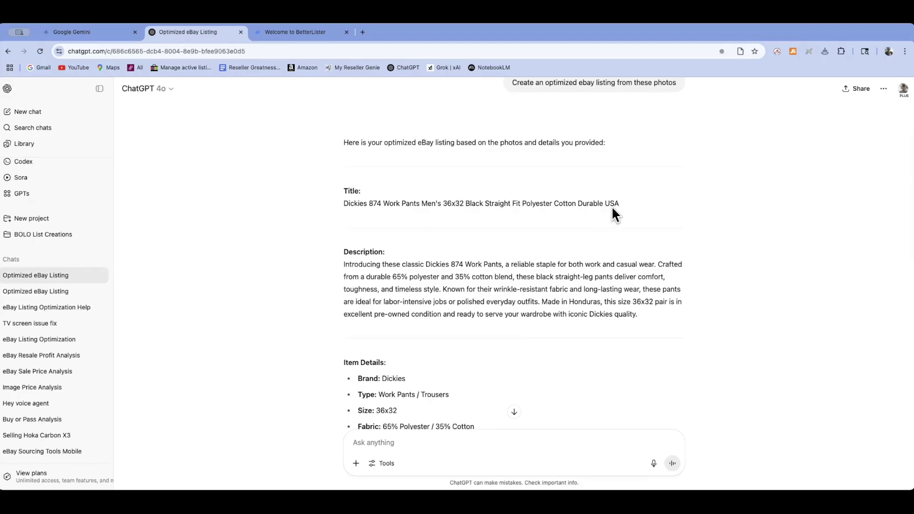
scroll(315, 249, down, 4)
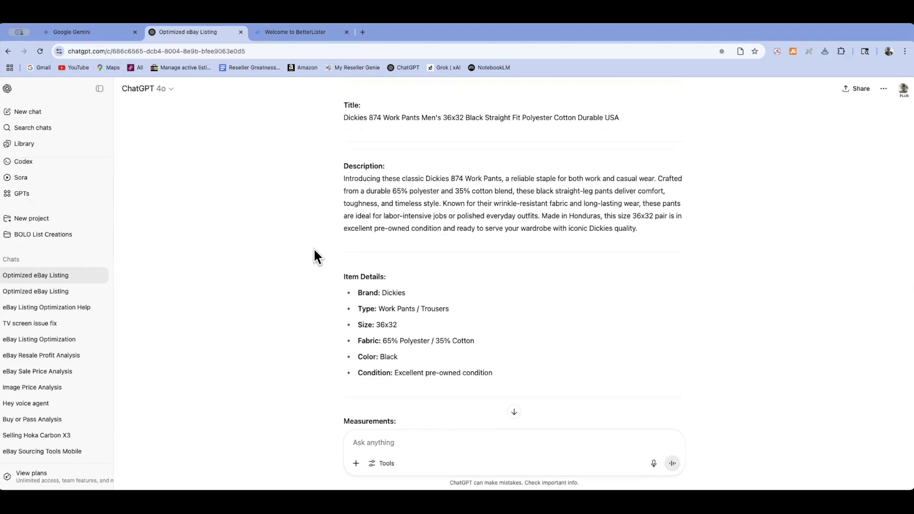
scroll(315, 250, down, 5)
scroll(313, 247, down, 5)
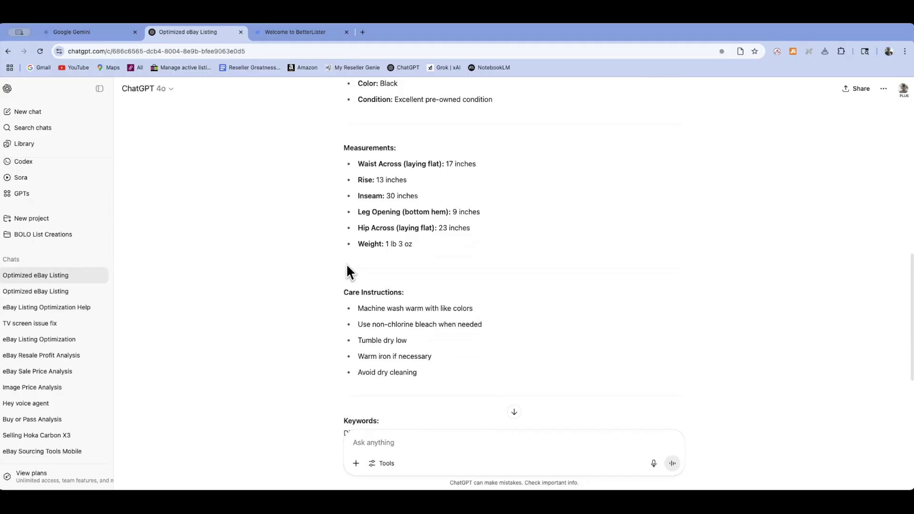
scroll(347, 264, down, 4)
scroll(339, 263, down, 5)
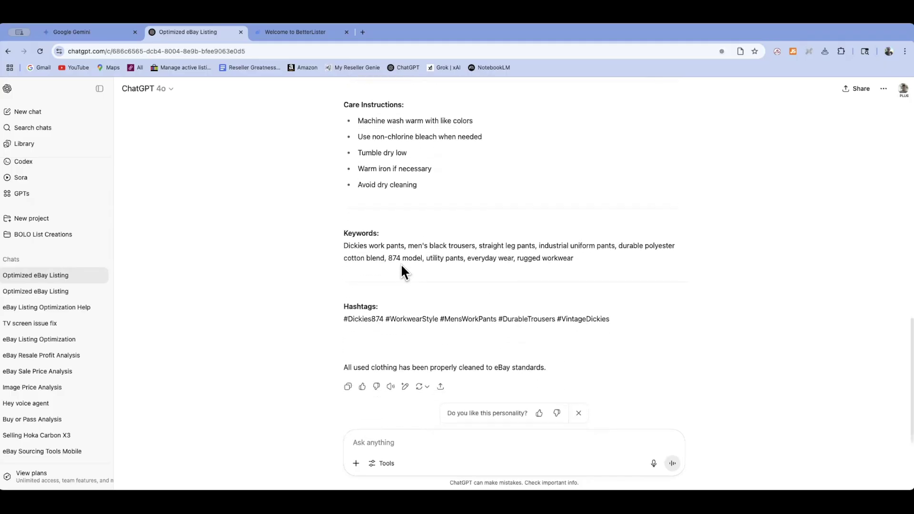
scroll(402, 267, up, 20)
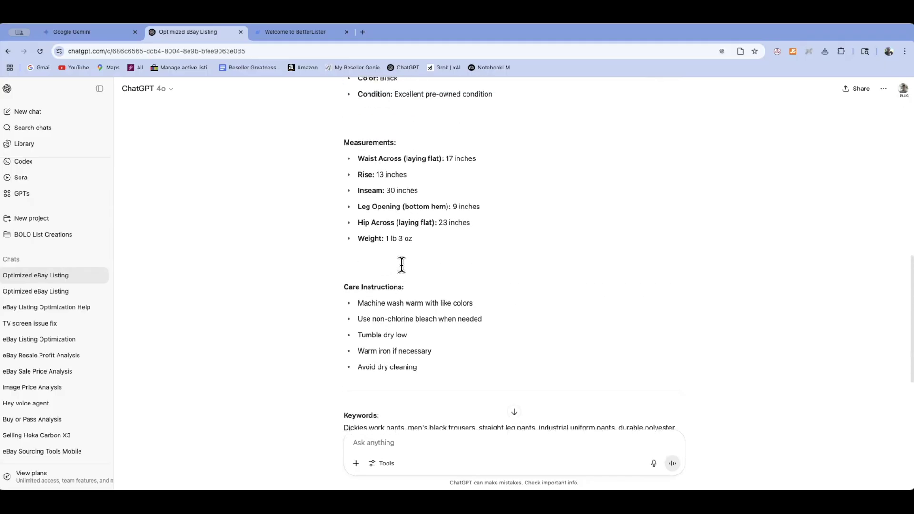
scroll(401, 264, up, 8)
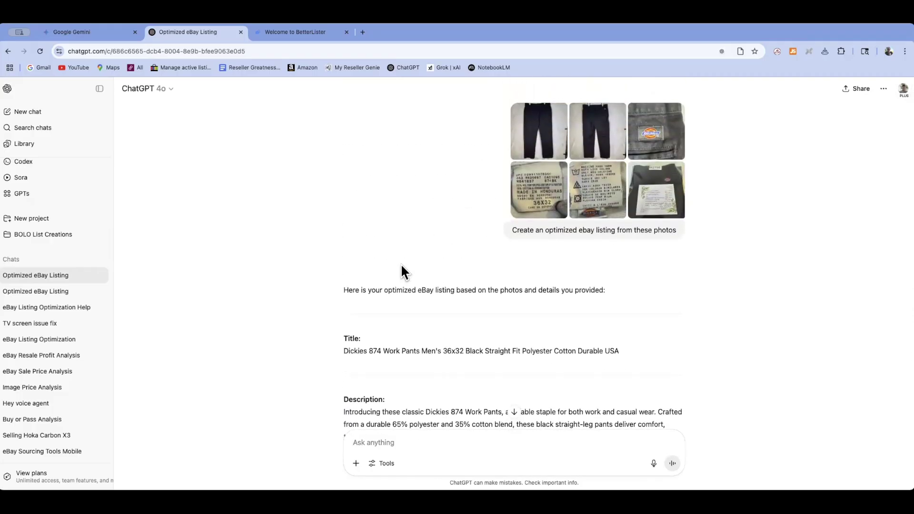
scroll(401, 267, down, 12)
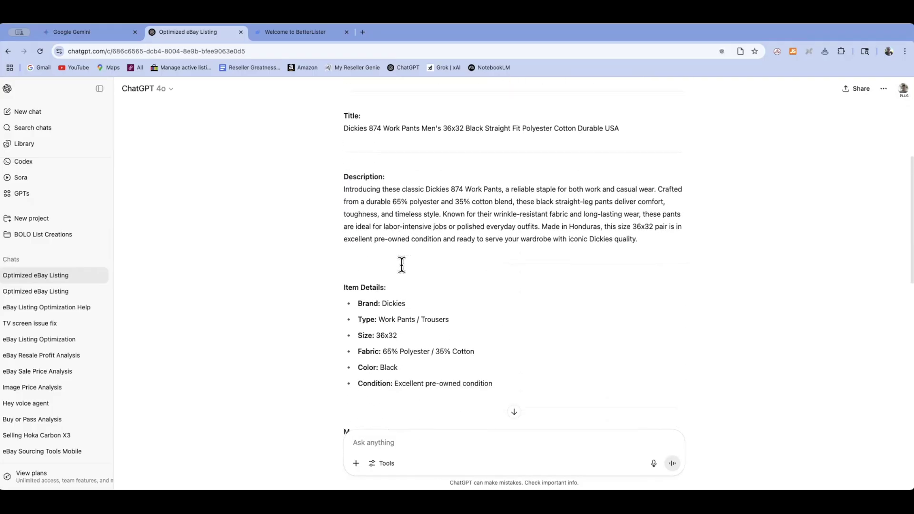
scroll(402, 266, down, 7)
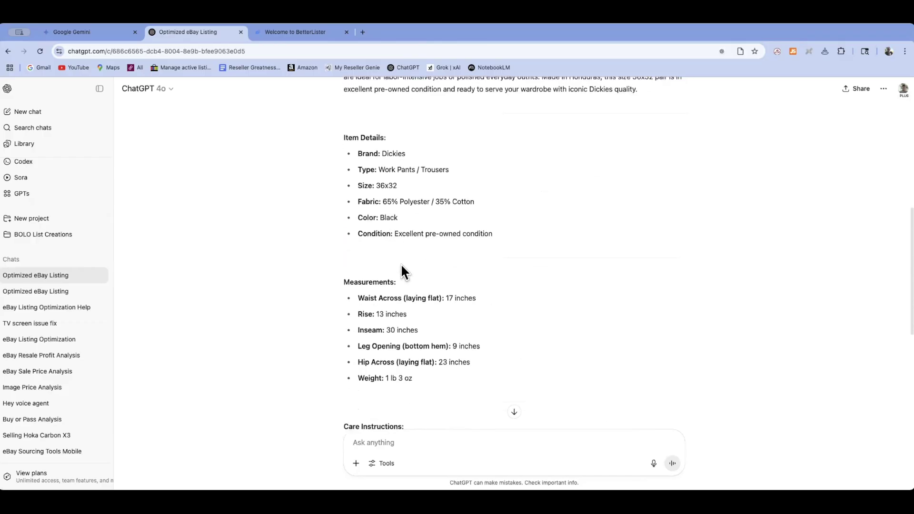
scroll(401, 265, down, 4)
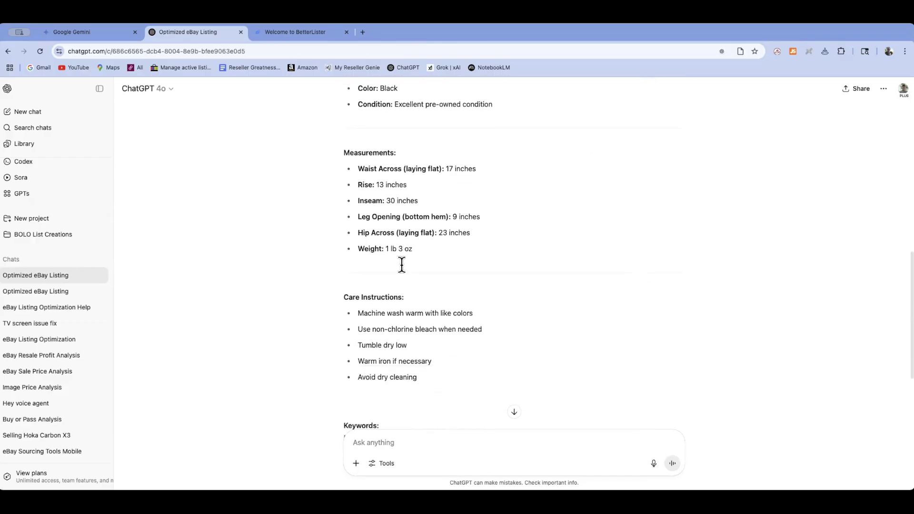
scroll(410, 294, down, 6)
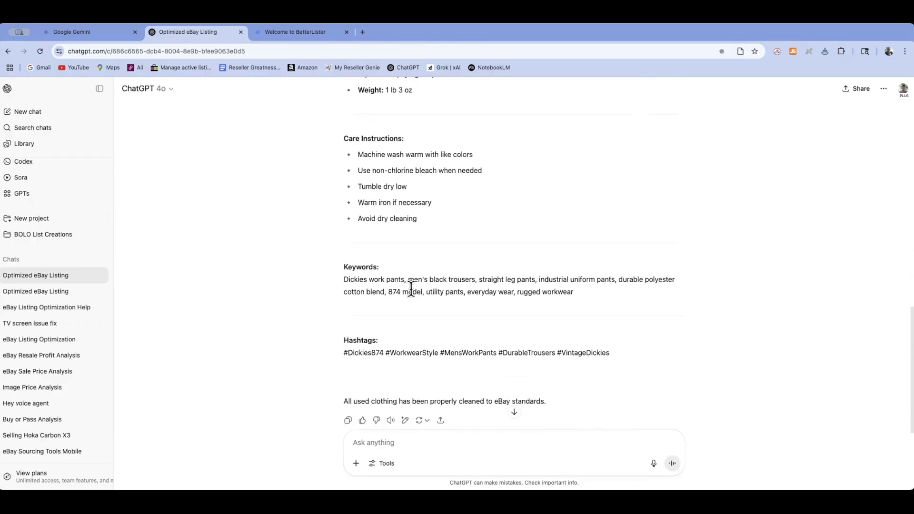
scroll(411, 291, up, 5)
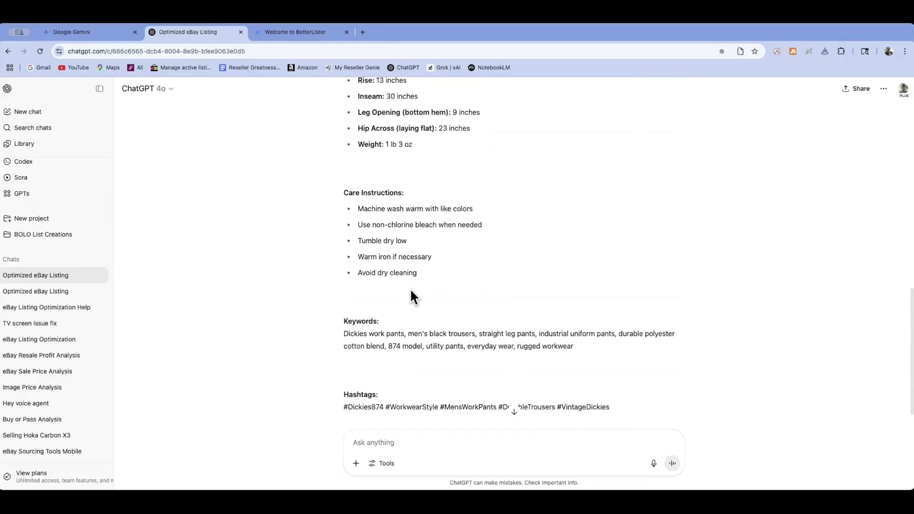
scroll(411, 291, up, 16)
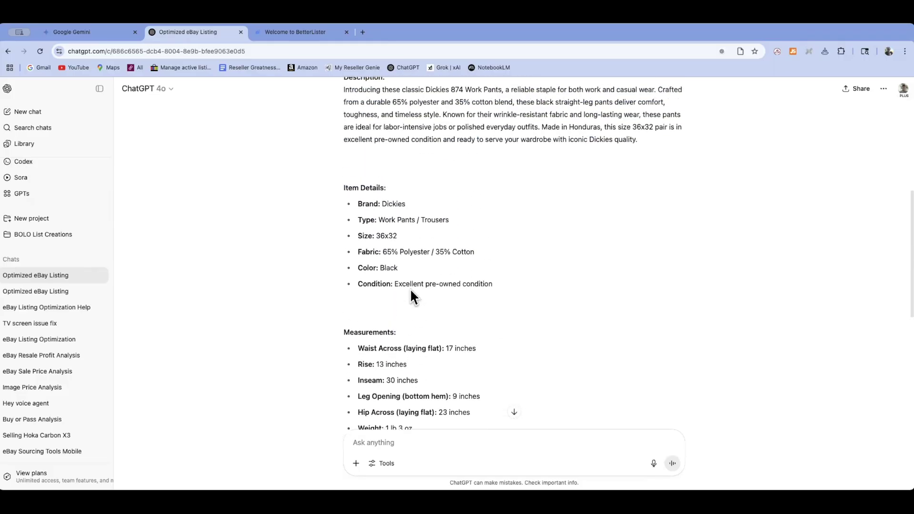
scroll(410, 291, up, 5)
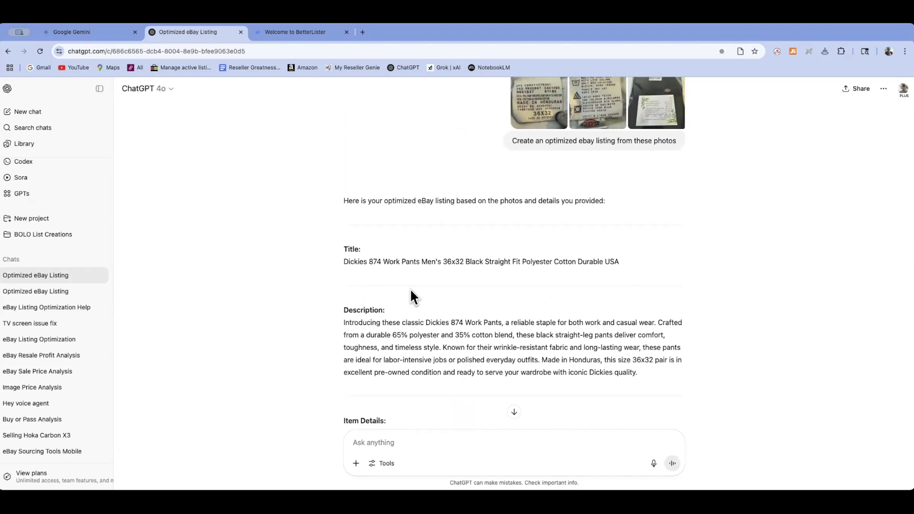
scroll(411, 290, down, 4)
scroll(410, 295, down, 10)
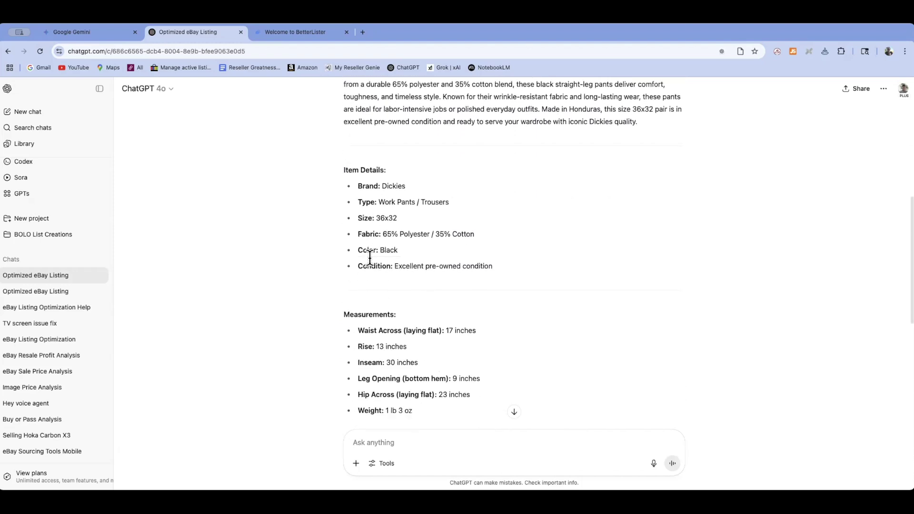
scroll(369, 259, down, 7)
scroll(369, 261, up, 6)
scroll(369, 260, up, 6)
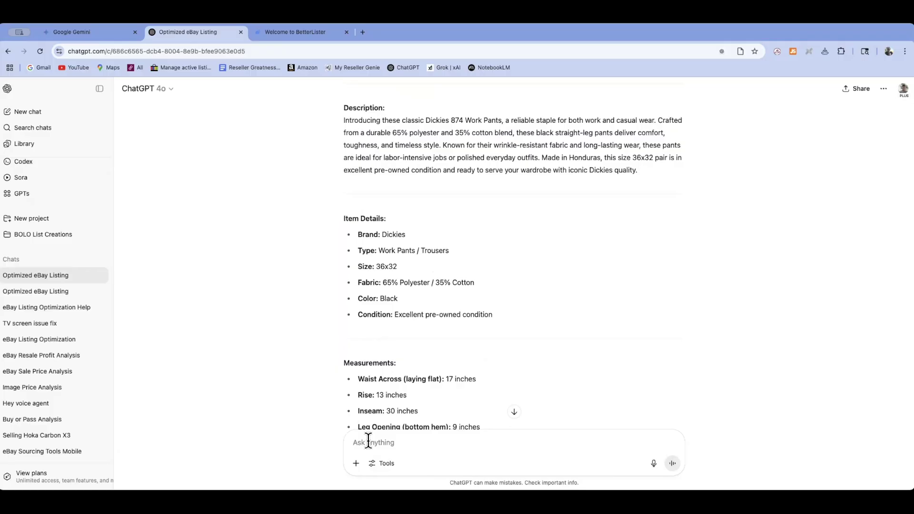
Ask "What is the suggested price" for the Dickies pants and review the pricing recommendation and optional strategies.
text(Wha)
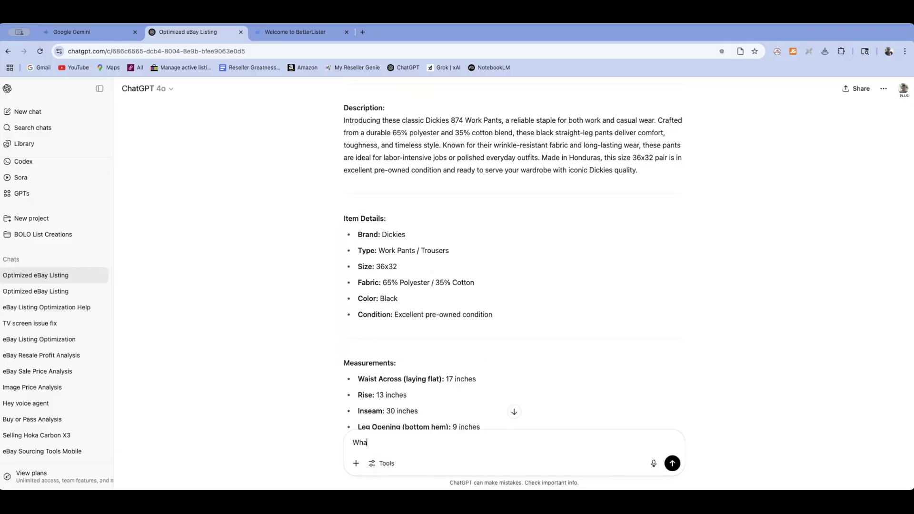
text(t is the suggest)
key(BackSpace)
key(BackSpace)
text(ted [ro)
key(BackSpace)
key(BackSpace)
text(price)
key(Return)
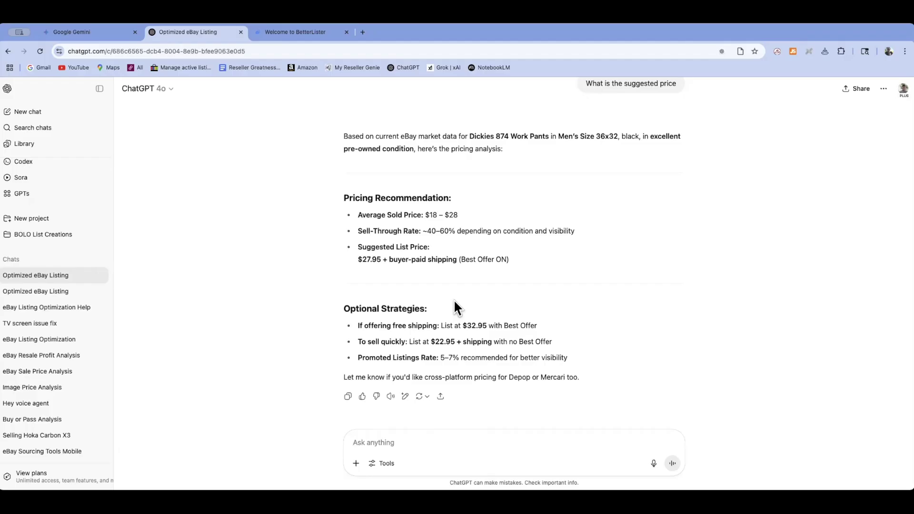
scroll(324, 326, down, 1)
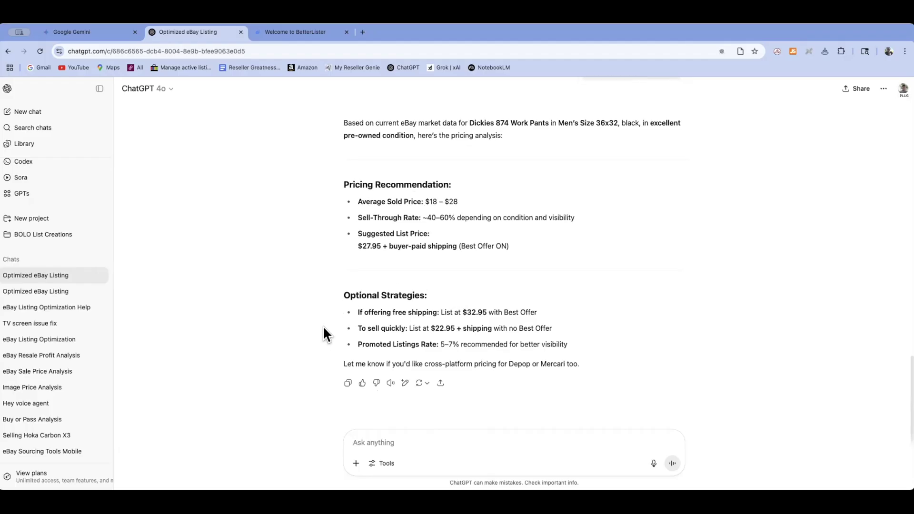
scroll(323, 327, up, 1)
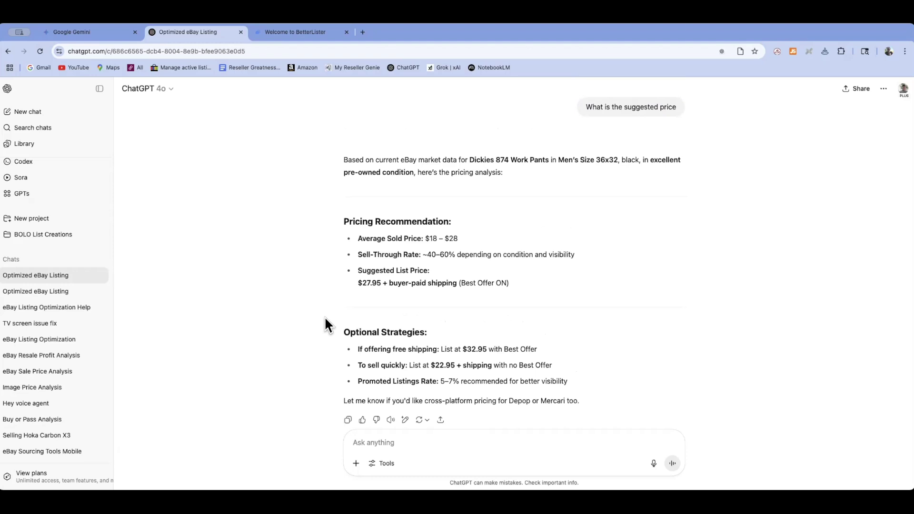
scroll(325, 325, up, 5)
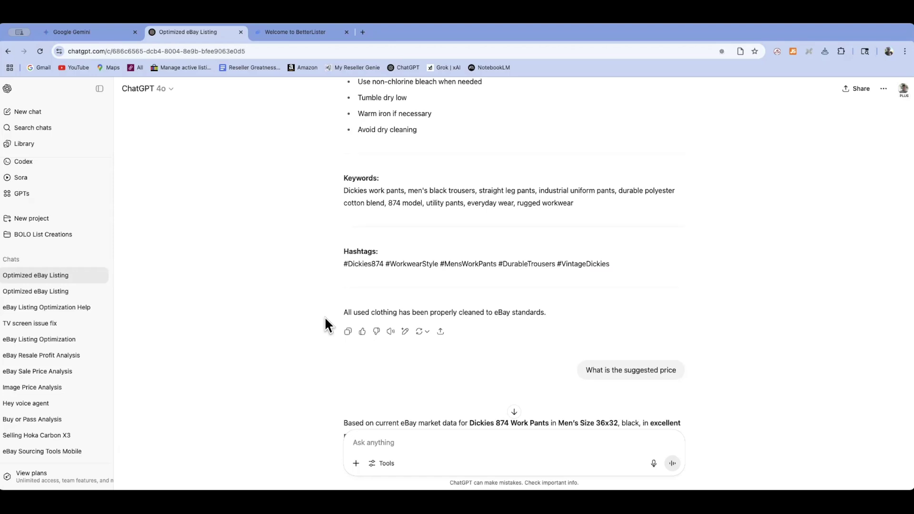
Switch to Gemini, start a new chat, and attach the same six Dickies work pants photos.
click(84, 31)
click(15, 125)
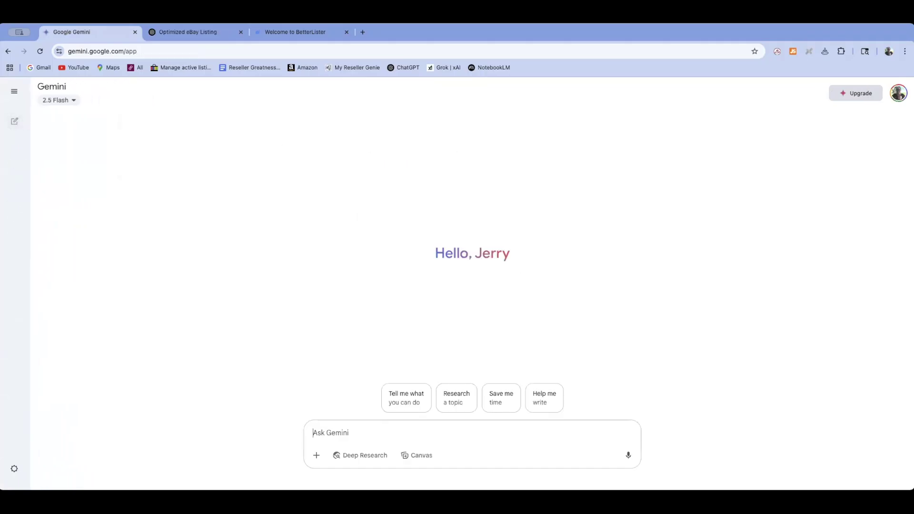
drag(810, 114, 450, 363)
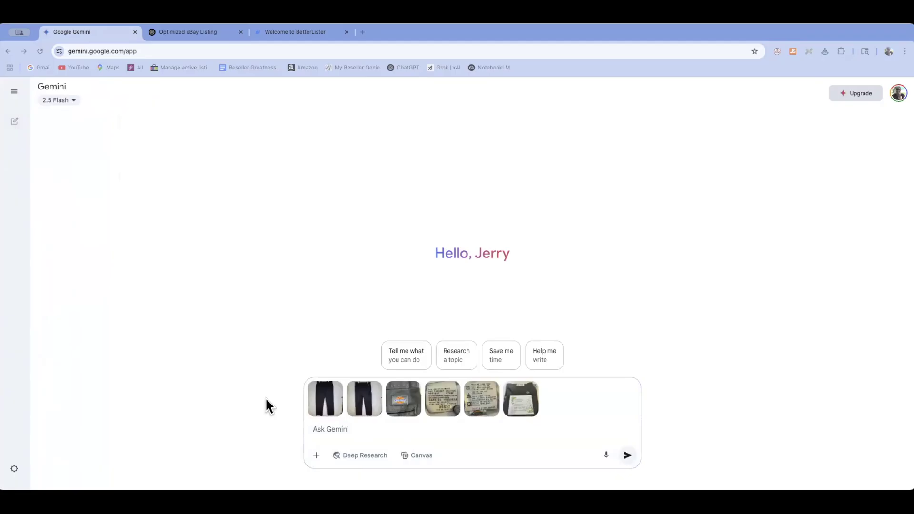
Send the prompt "Create an optimized ebay listing from these photos, including suggested price" with the attached Dickies photos.
text(Cree)
text(ate an)
text( opt)
text(imized )
text(ebay )
text(listing)
text(f)
text( from)
text( these pho)
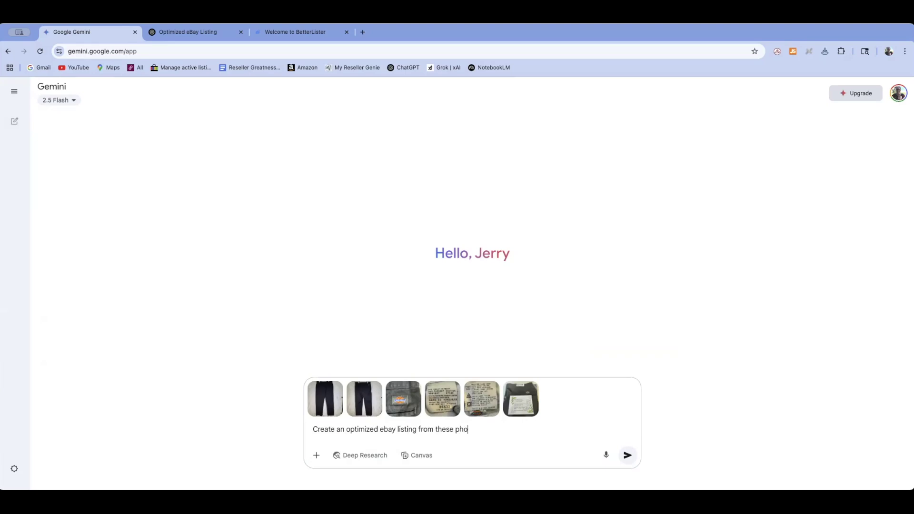
text(tos, including suggested price)
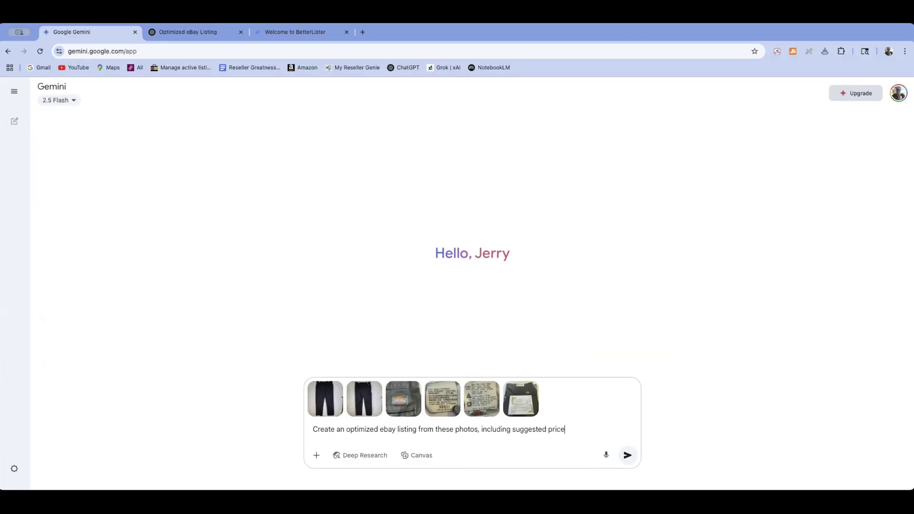
key(Return)
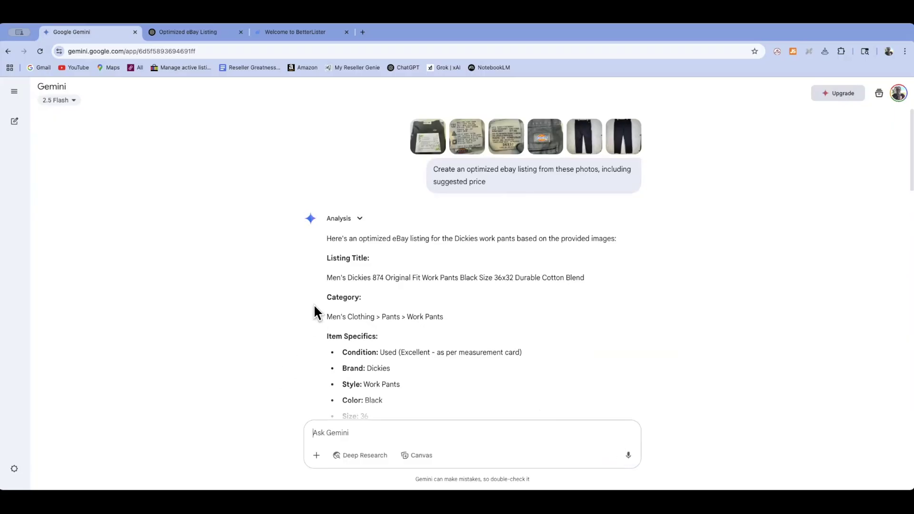
Review Gemini's Dickies listing, including title, category, item specifics, description, measurements, care instructions, suggested price and seller notes.
scroll(302, 309, down, 3)
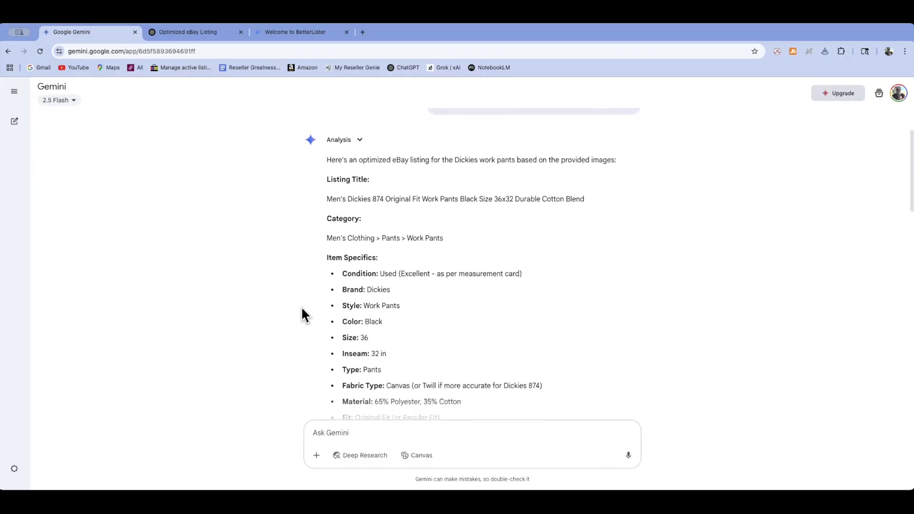
scroll(302, 315, down, 2)
scroll(302, 315, up, 1)
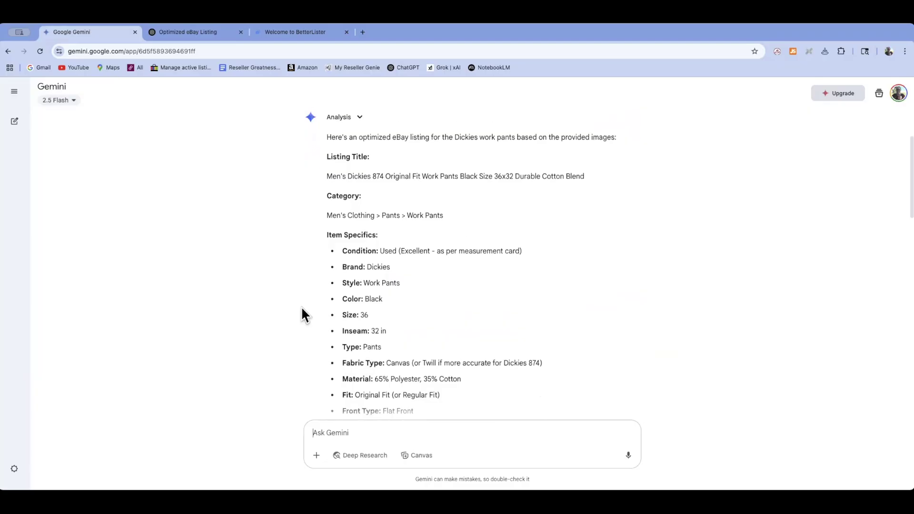
scroll(303, 315, down, 1)
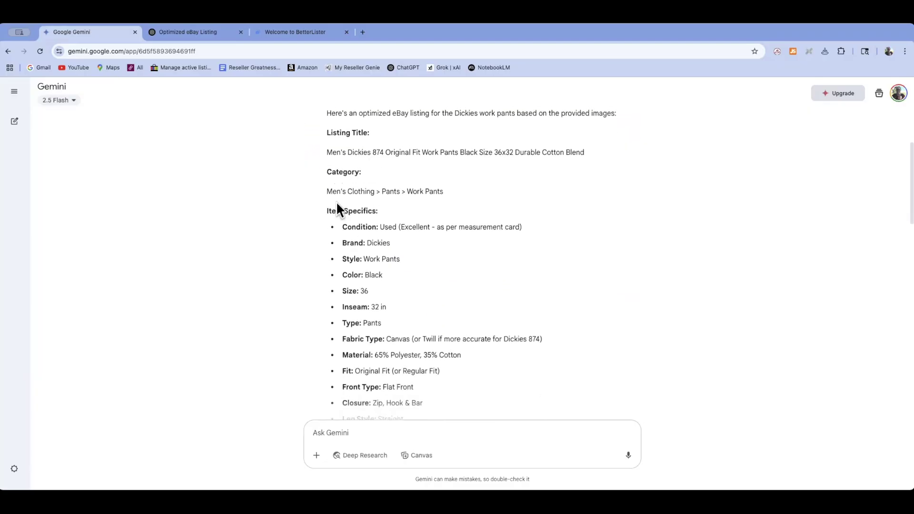
scroll(322, 231, down, 6)
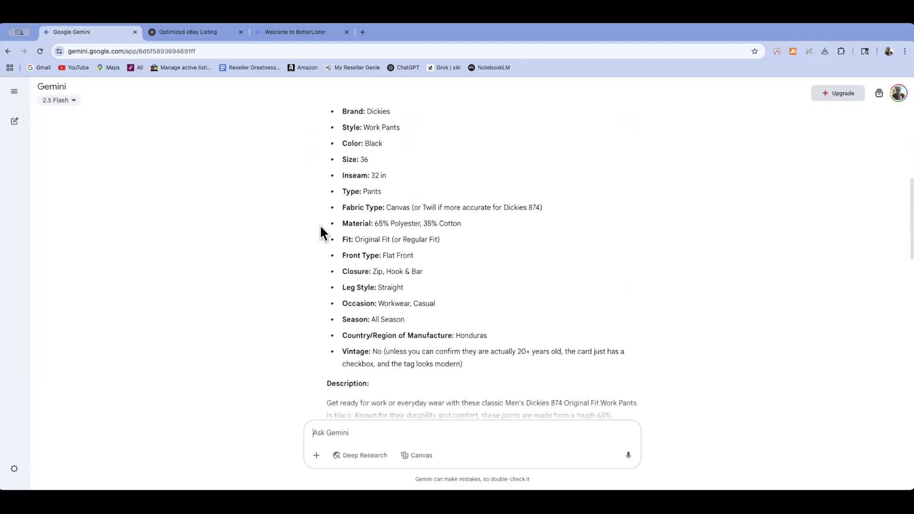
scroll(321, 233, down, 4)
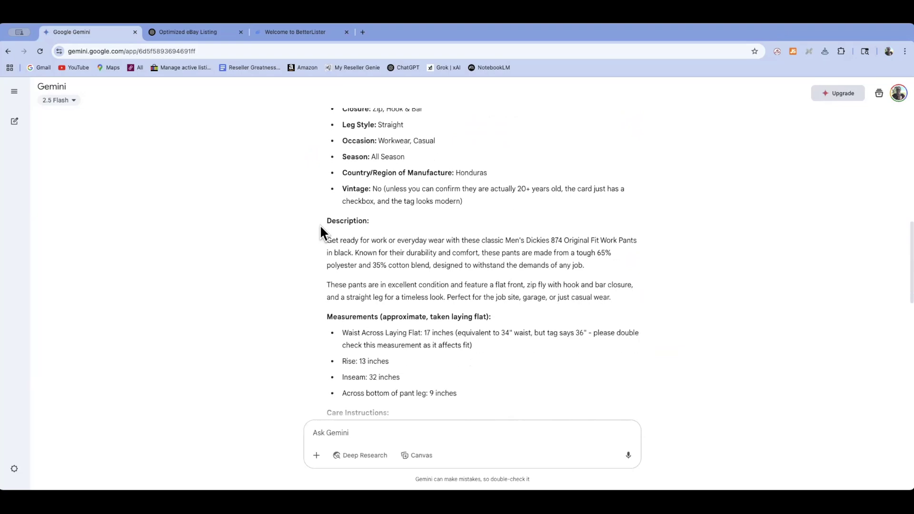
scroll(316, 228, down, 4)
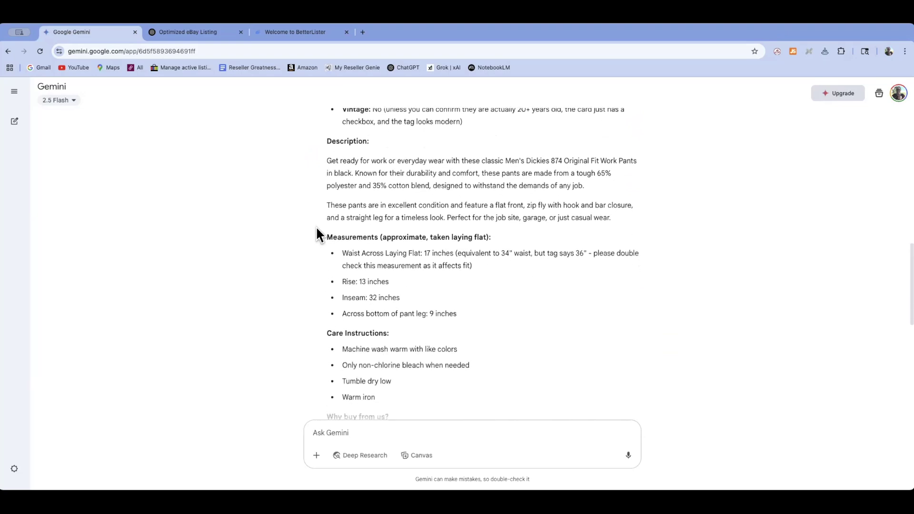
scroll(317, 234, down, 4)
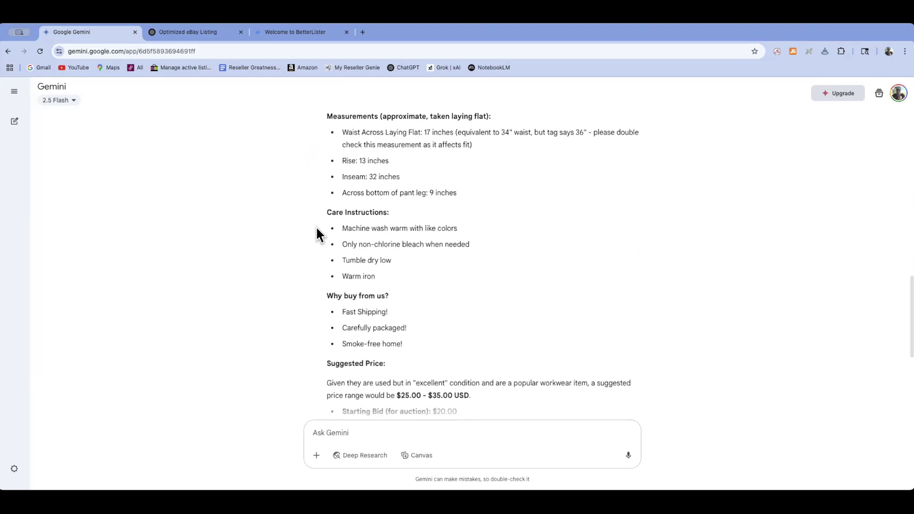
scroll(318, 234, down, 4)
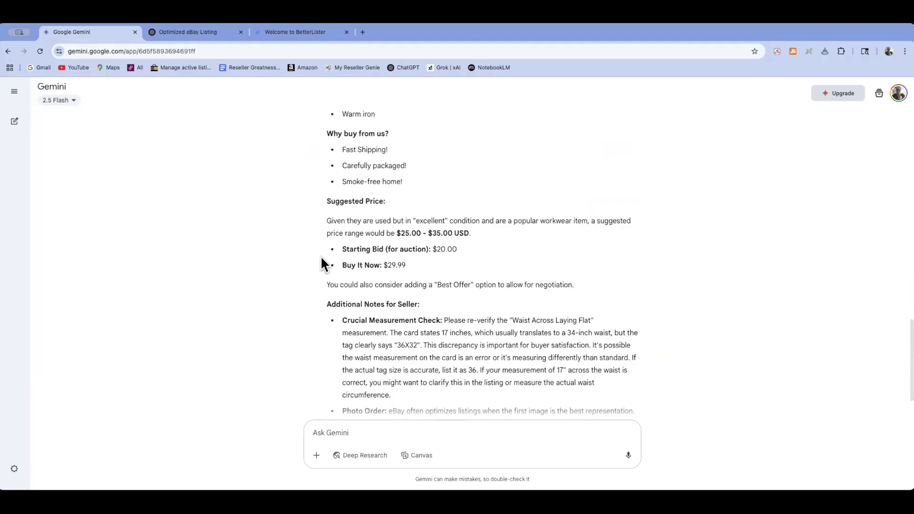
scroll(333, 264, up, 2)
scroll(333, 263, down, 5)
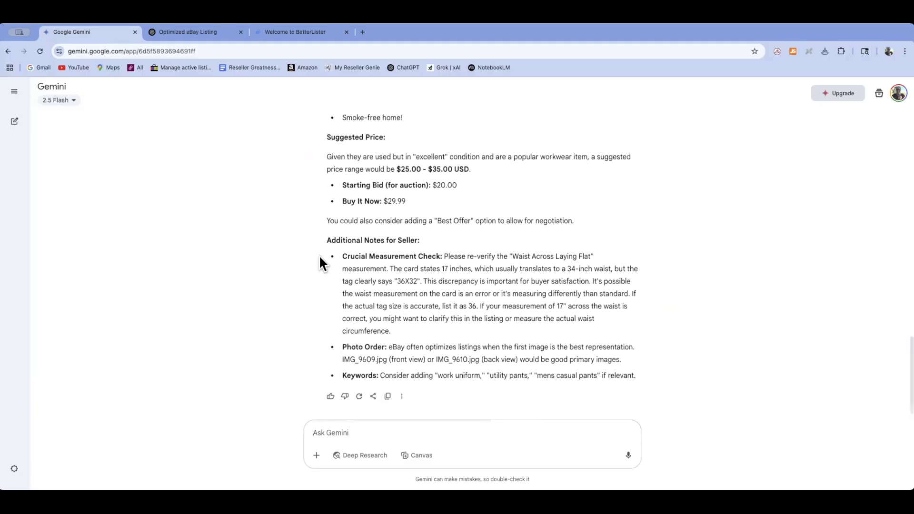
scroll(320, 259, up, 4)
scroll(320, 259, up, 20)
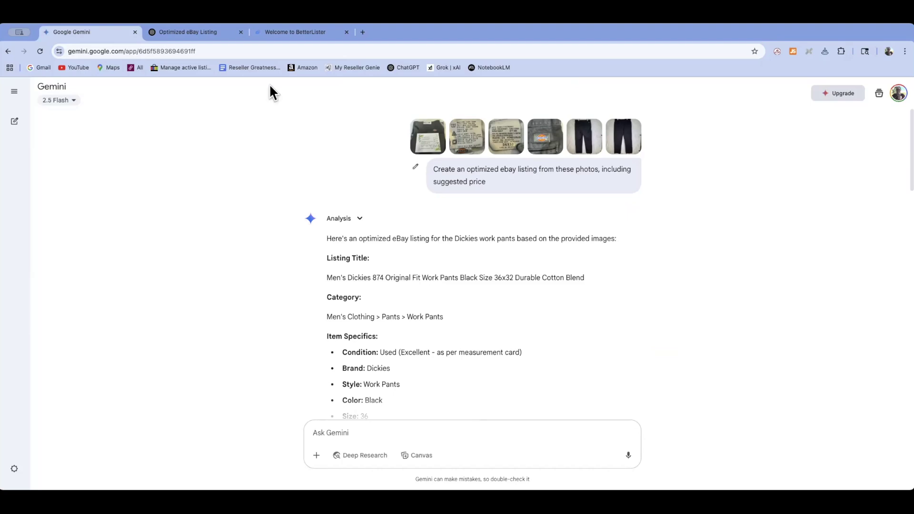
Switch to ChatGPT and view the start of its Dickies listing to compare the title with Gemini's.
click(203, 32)
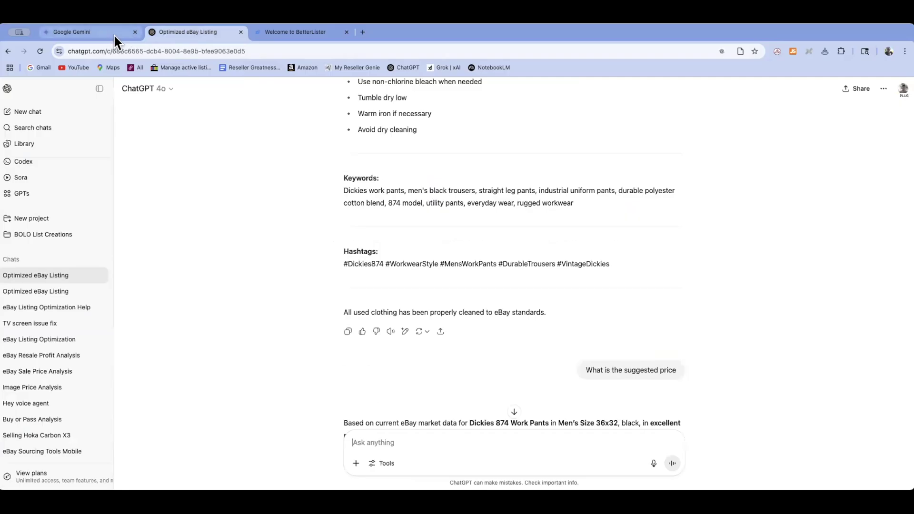
click(119, 32)
click(192, 34)
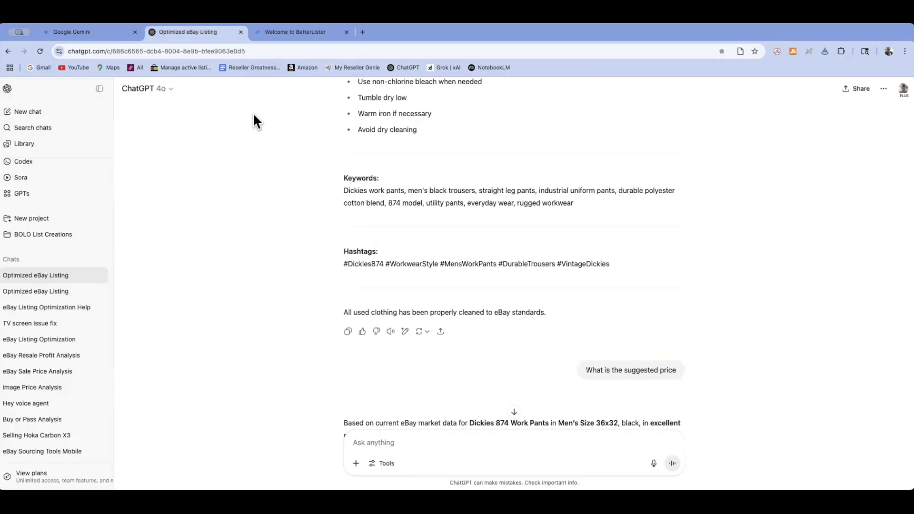
scroll(298, 123, up, 10)
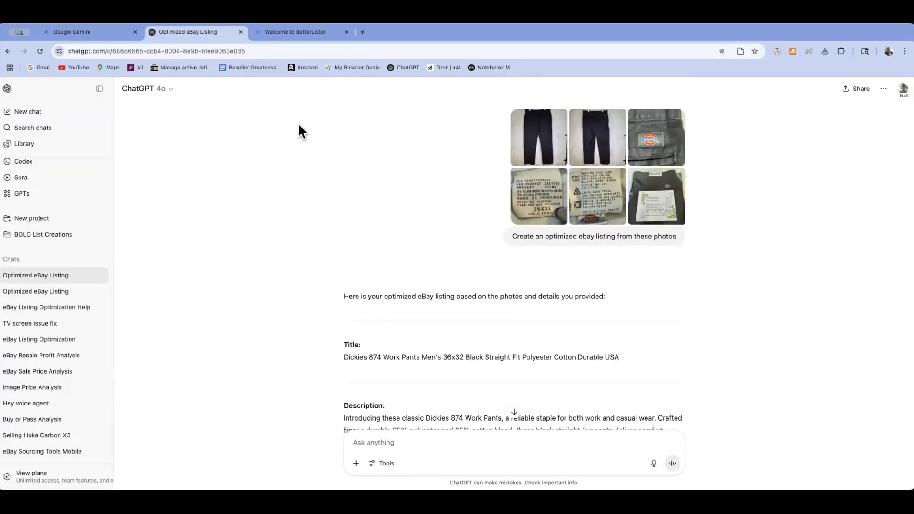
Switch to BetterLister, add the 36 clothing photos to a new photo upload and start uploading them.
click(296, 31)
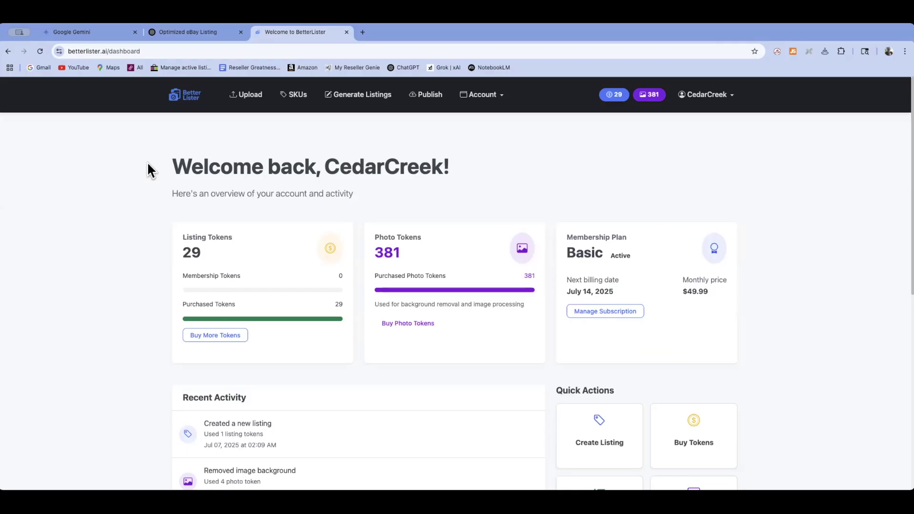
click(244, 98)
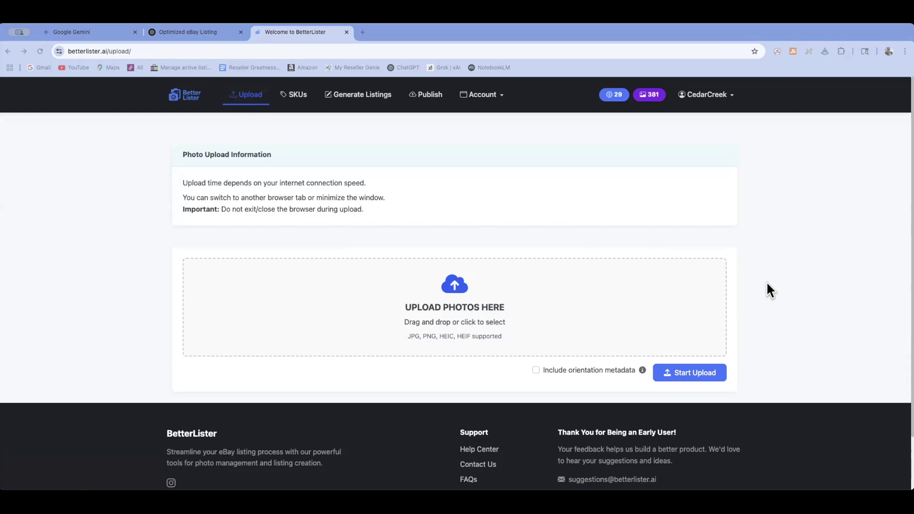
drag(678, 258, 467, 322)
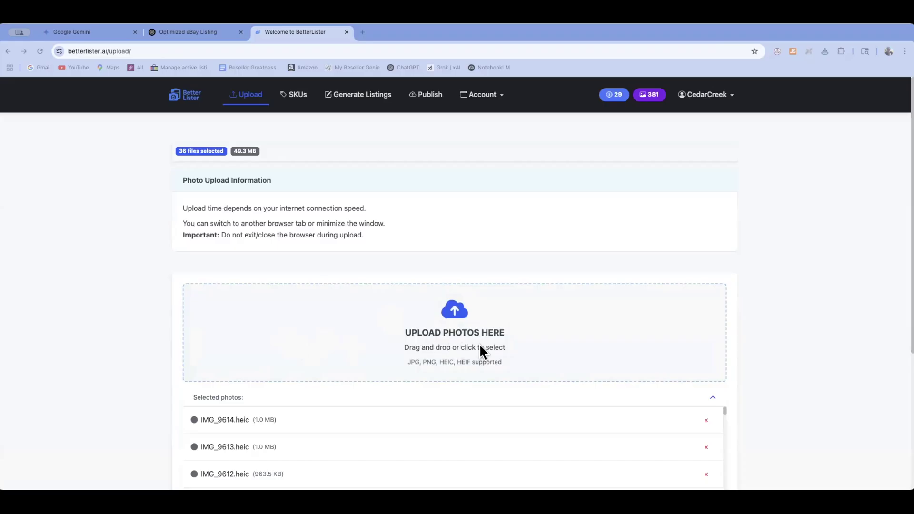
scroll(518, 362, down, 5)
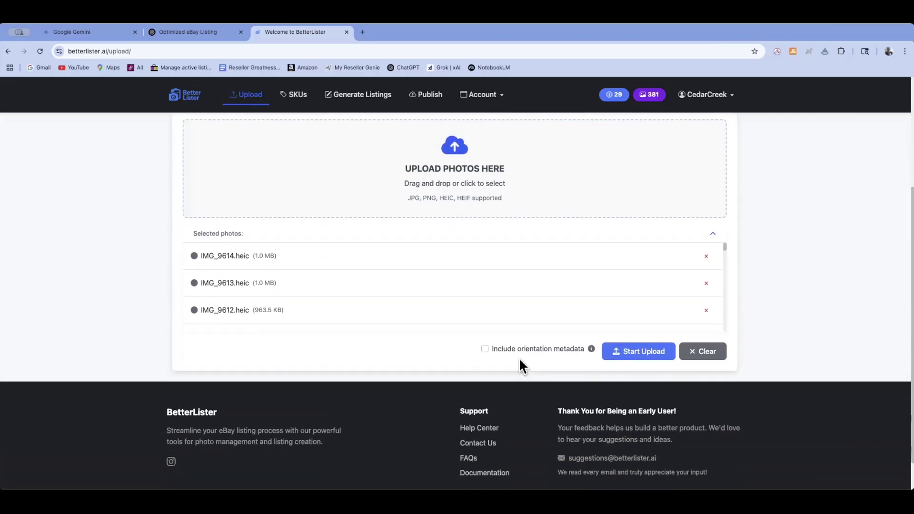
click(624, 346)
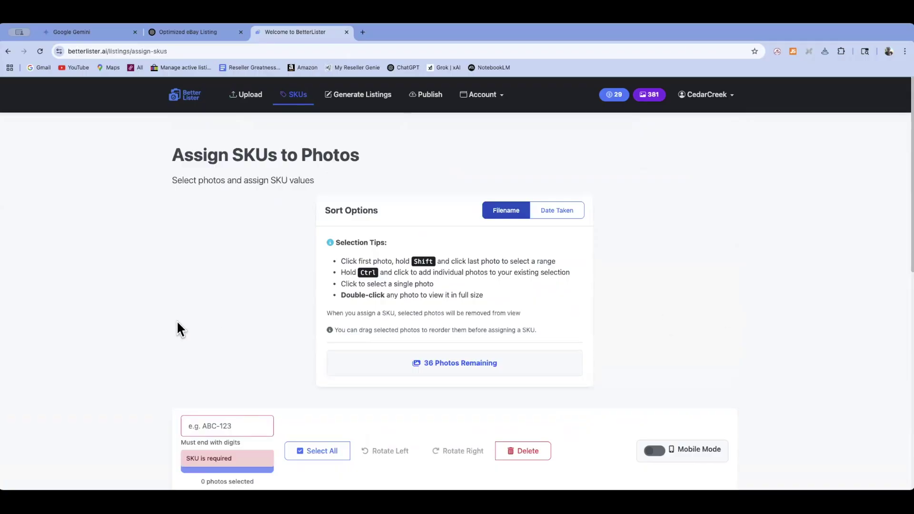
Check the inventory tag in photo IMG_9589 and enter 7-July25-M2195 as the SKU for the first pair of pants.
scroll(190, 318, down, 1)
scroll(190, 320, down, 5)
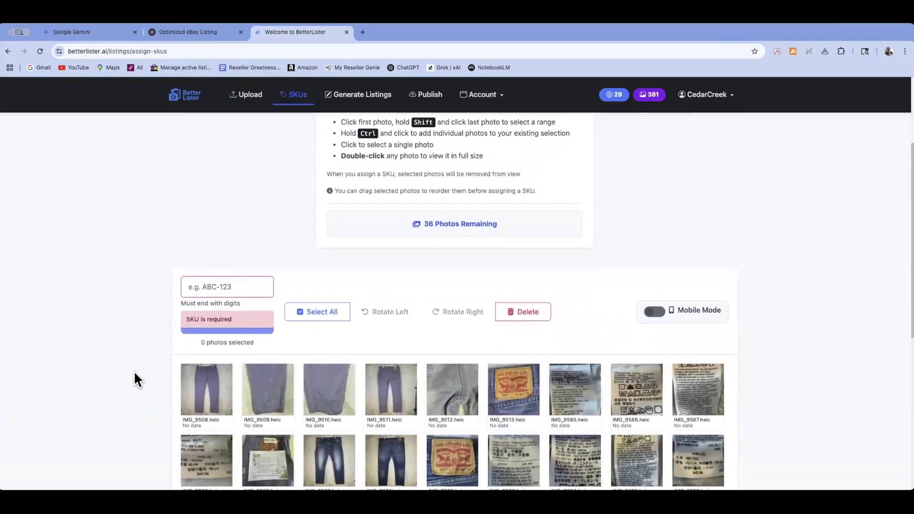
scroll(135, 376, down, 5)
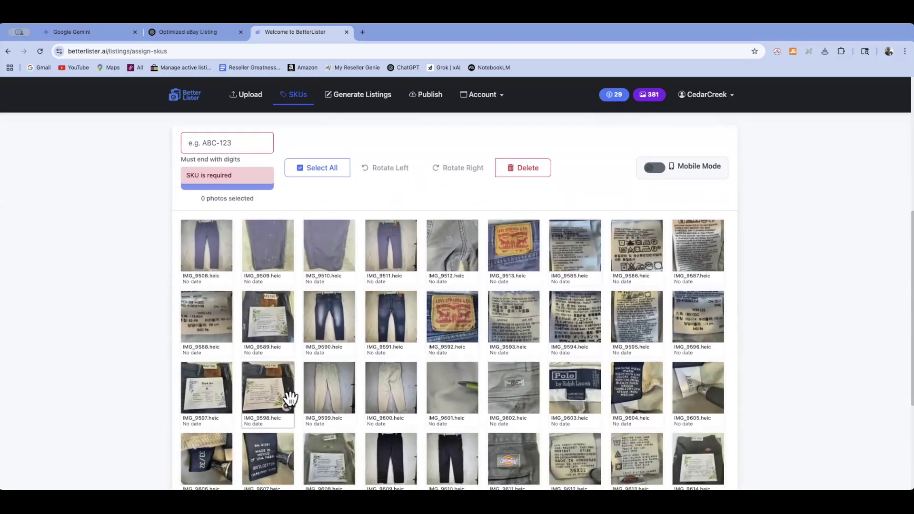
scroll(291, 397, up, 2)
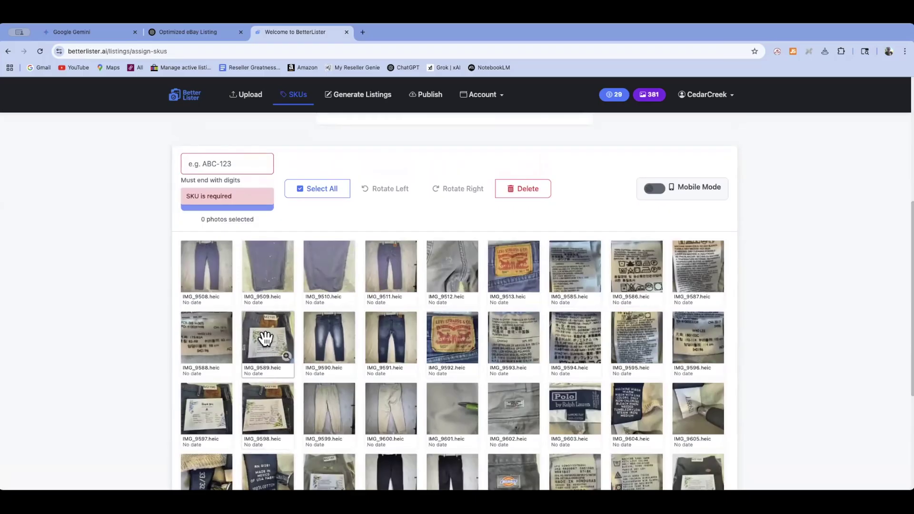
scroll(265, 338, up, 5)
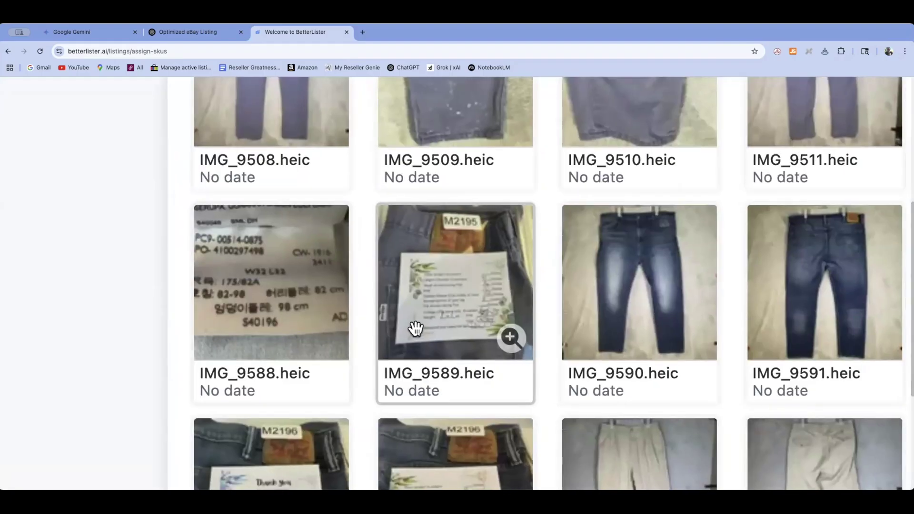
scroll(414, 327, down, 5)
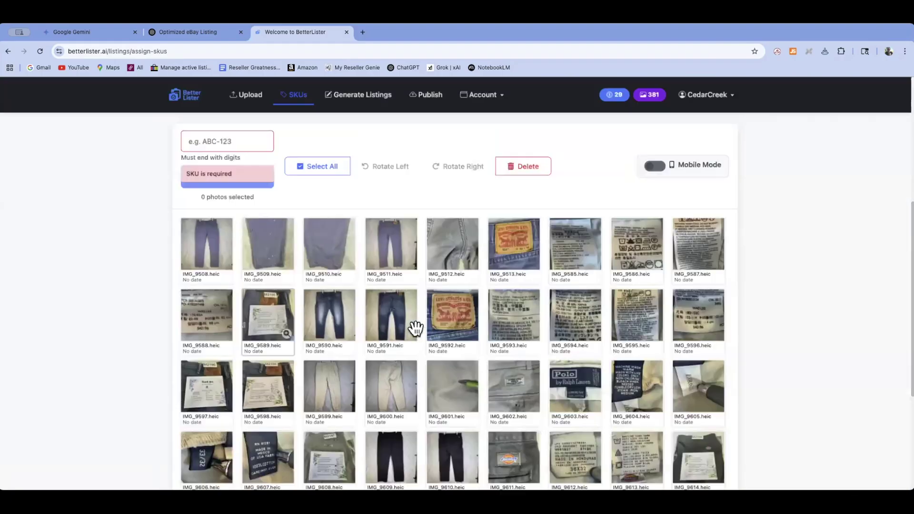
click(187, 141)
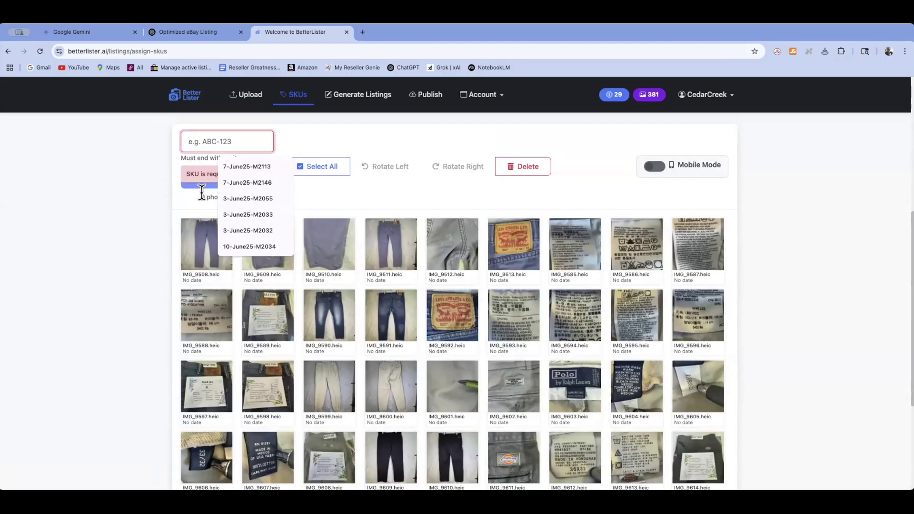
text(7)
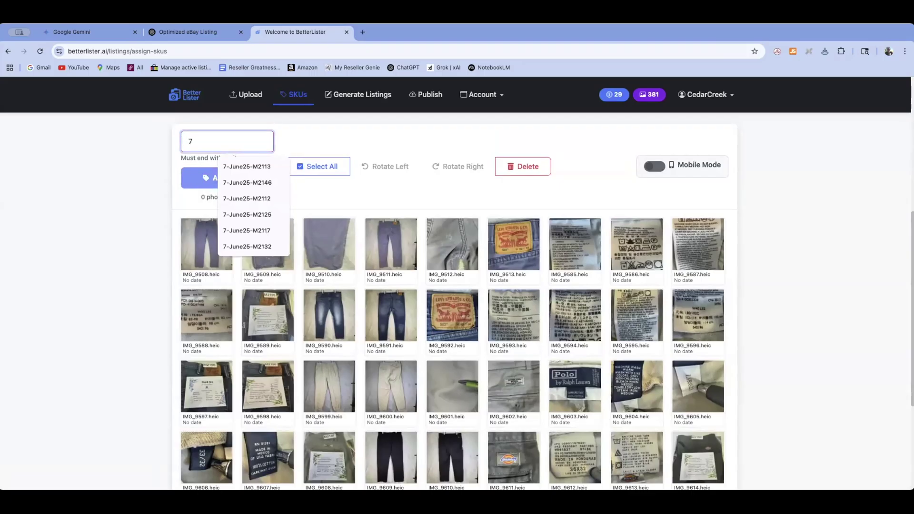
text(-July)
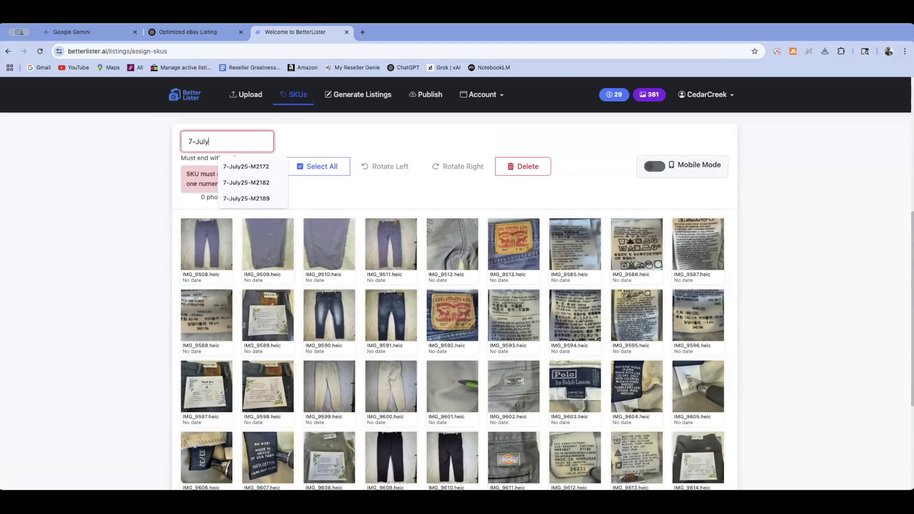
text(25)
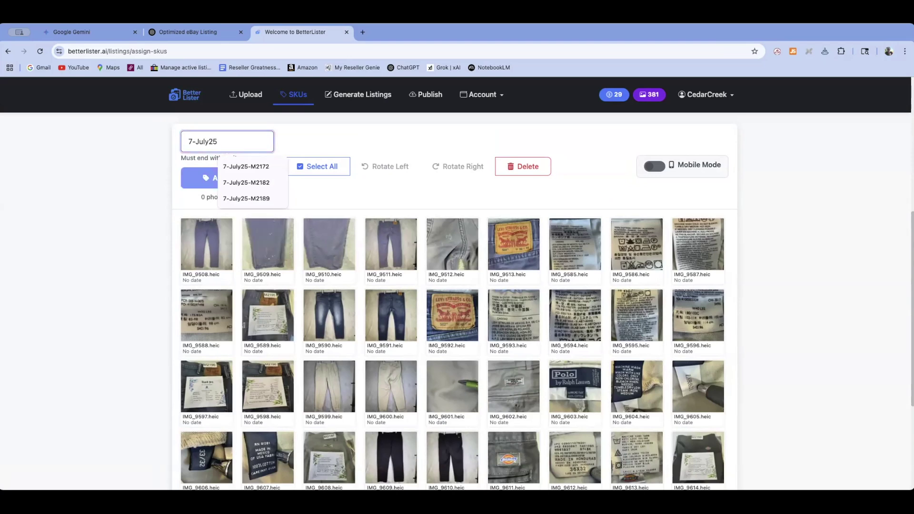
text(-)
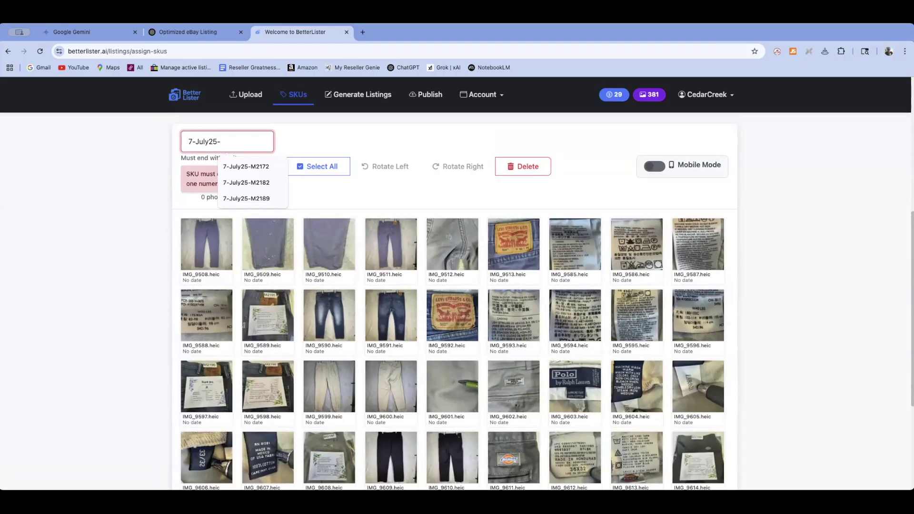
text(M2195)
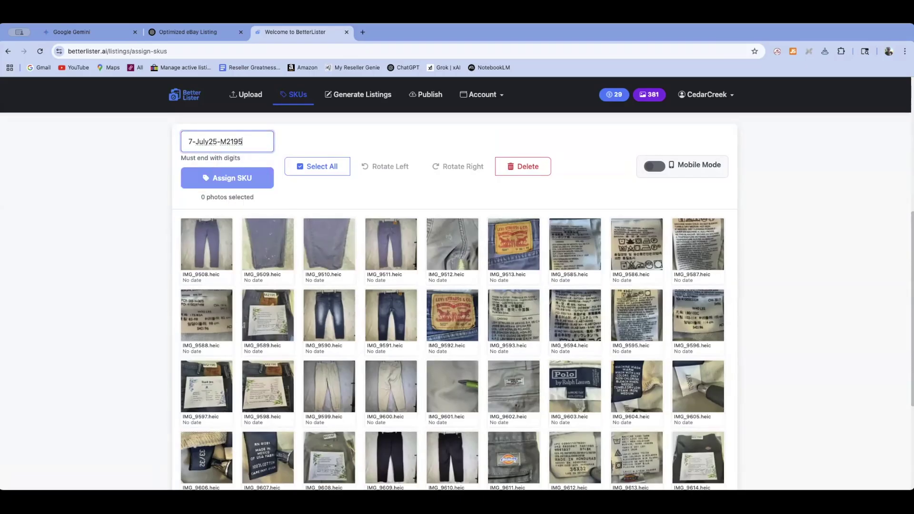
Select photos IMG_9508 through IMG_9589 and assign the entered SKU to them.
scroll(191, 200, down, 1)
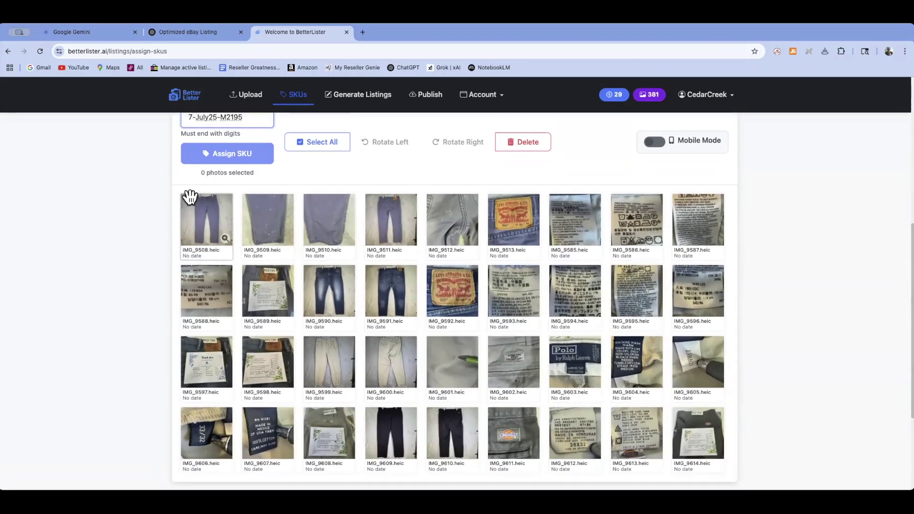
click(194, 216)
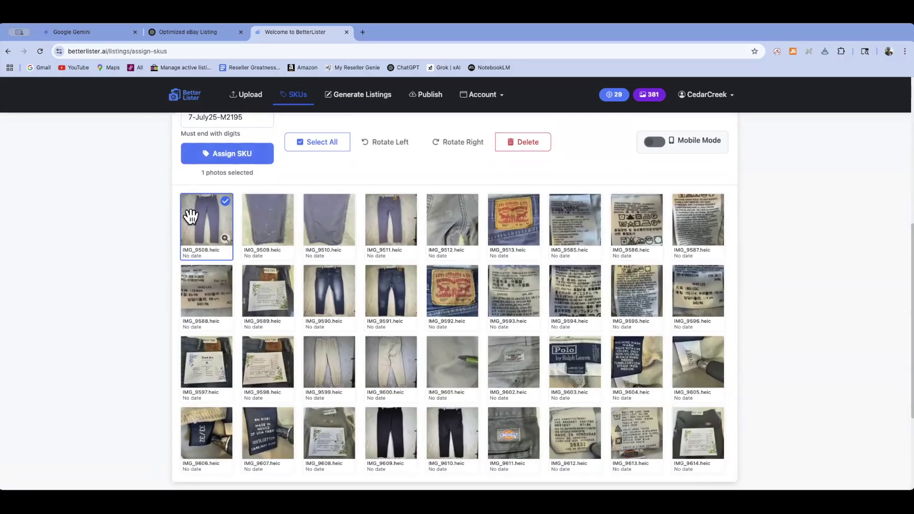
shift+click(252, 284)
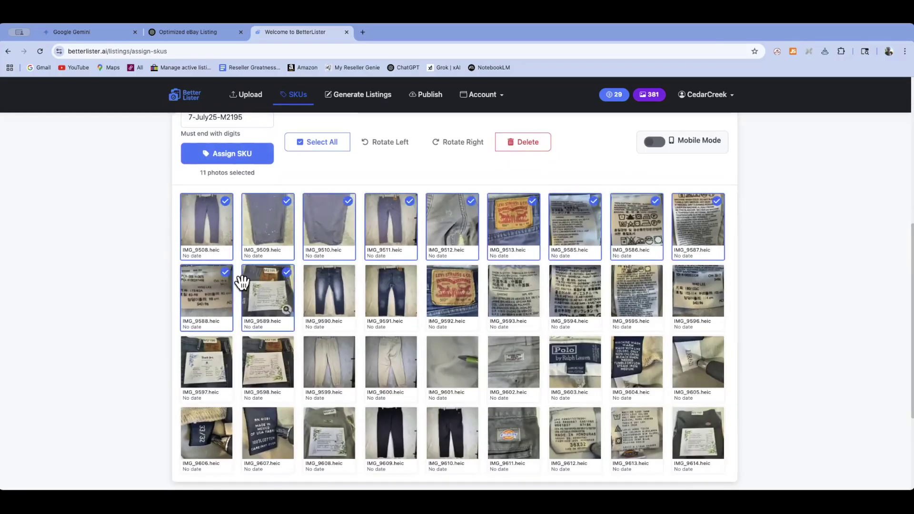
click(216, 153)
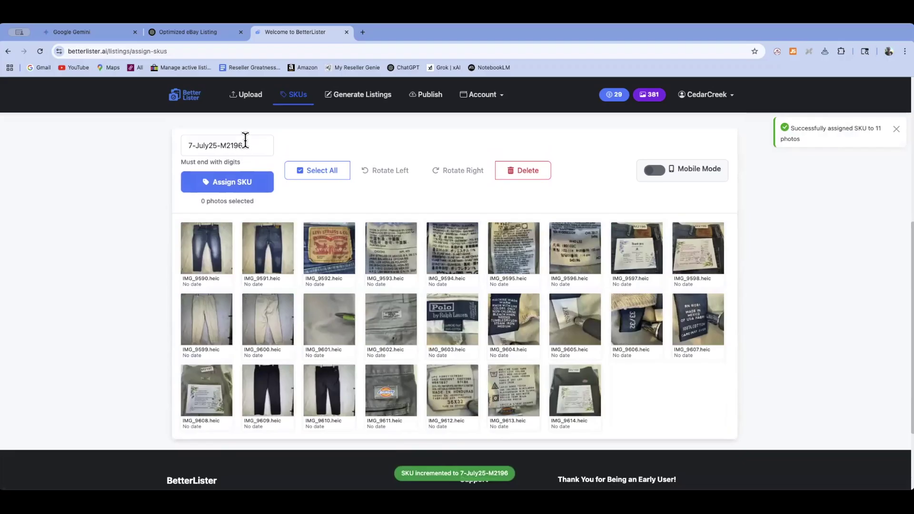
Select photos IMG_9590 through IMG_9598 and assign SKU 7-July25-M2196 to them.
click(209, 245)
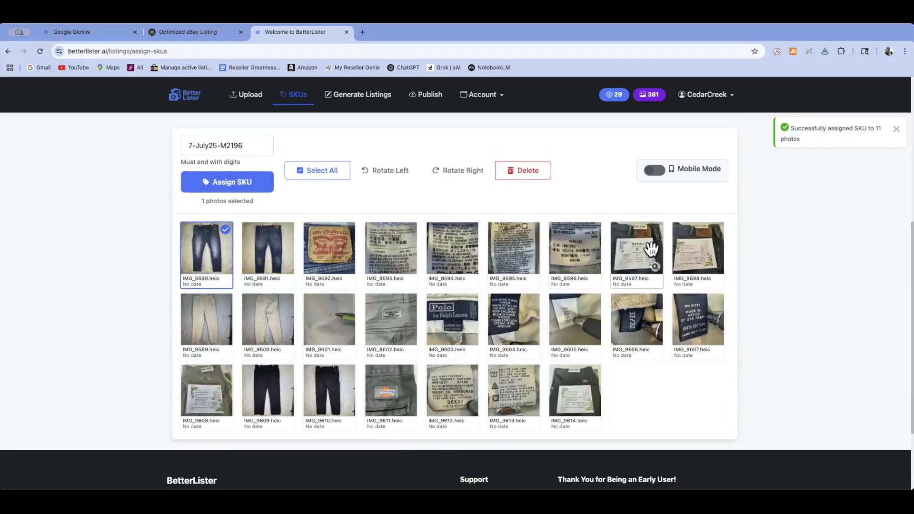
click(716, 252)
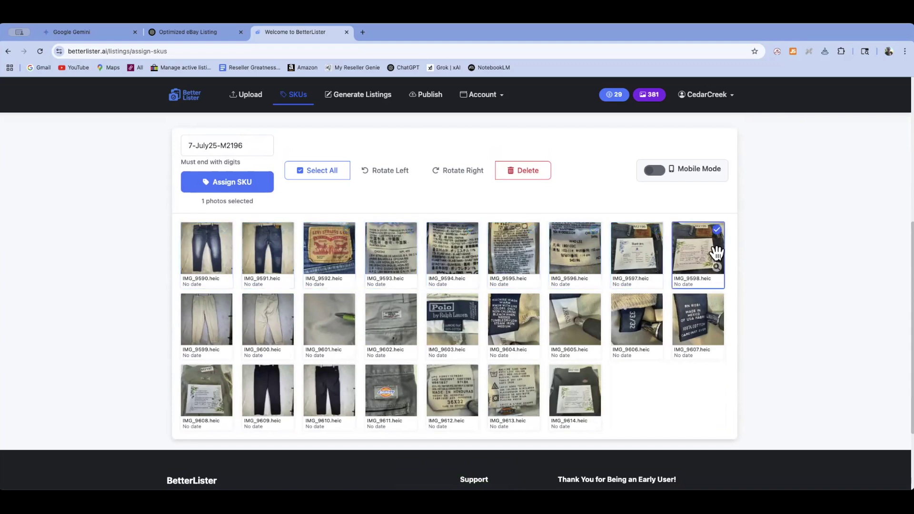
shift+click(193, 245)
click(224, 180)
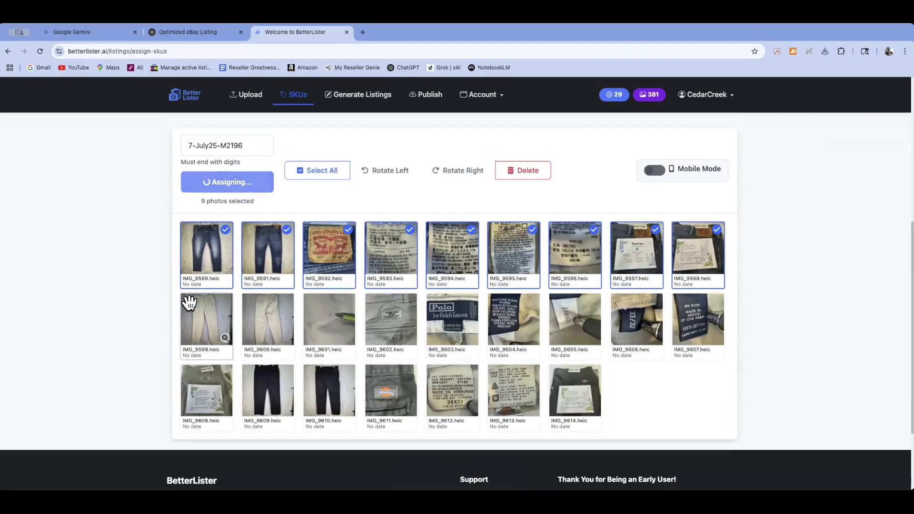
Assign SKU 7-July25-M2197 to photos IMG_9599 through IMG_9608.
click(209, 245)
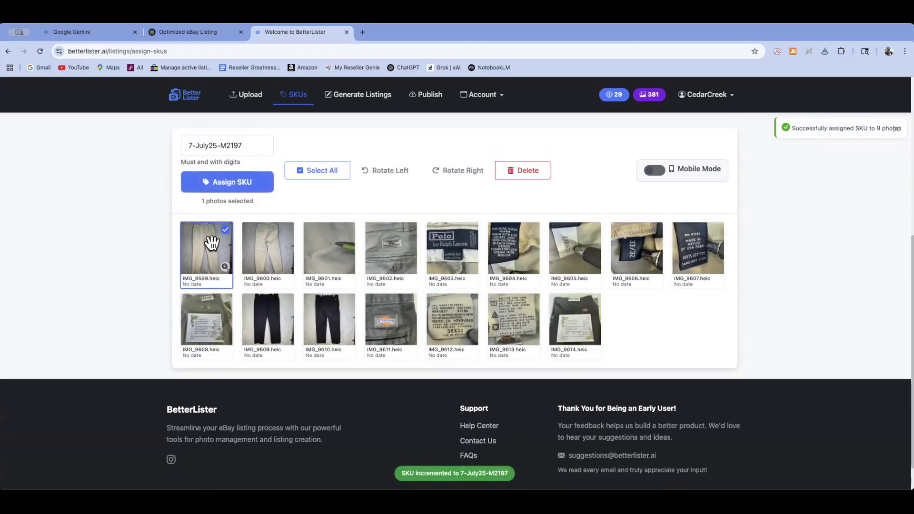
shift+click(206, 319)
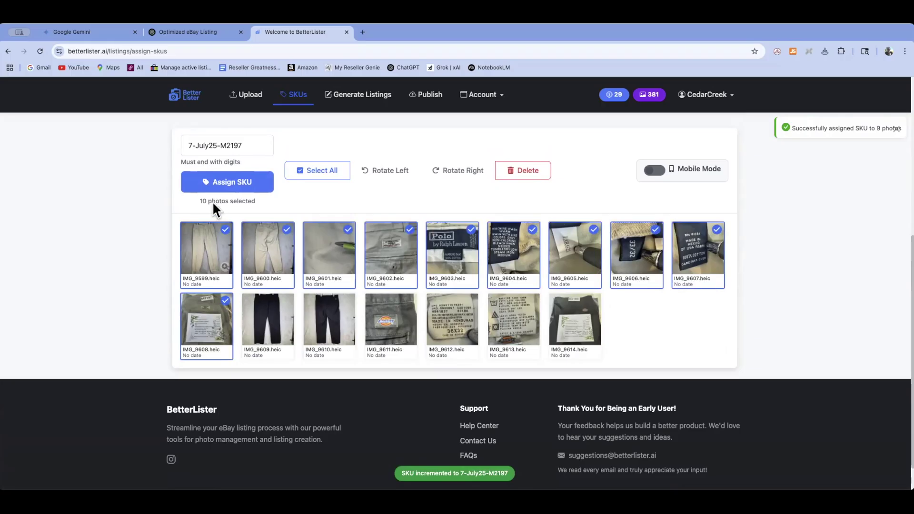
click(220, 188)
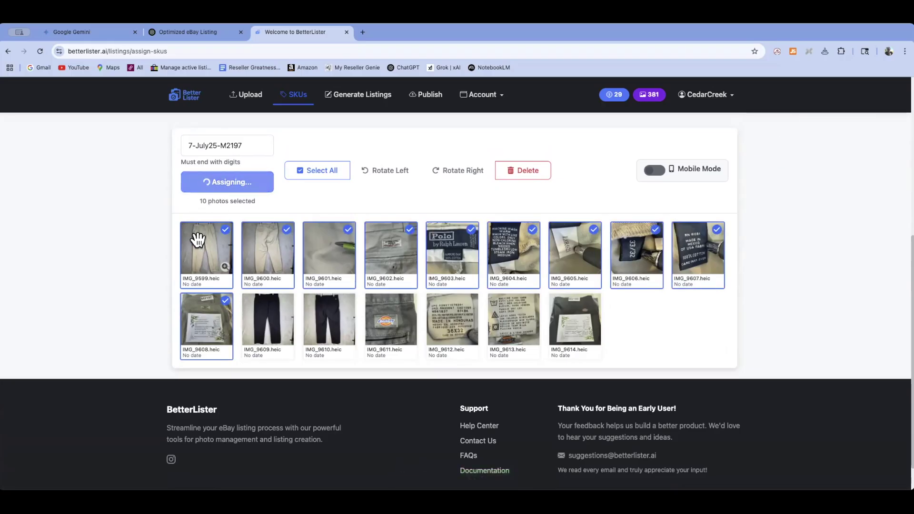
Assign SKU 7-July25-M2198 to the remaining photos, IMG_9609 through IMG_9614.
click(205, 281)
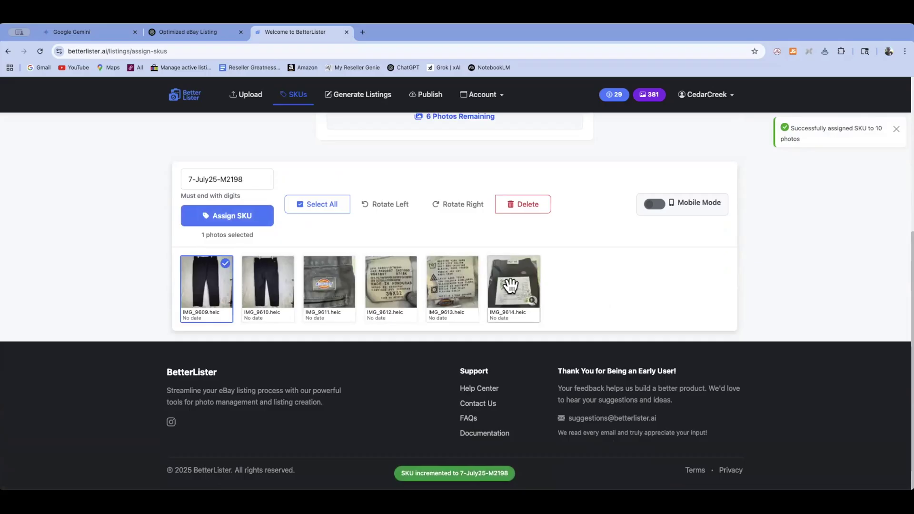
shift+click(508, 285)
click(215, 216)
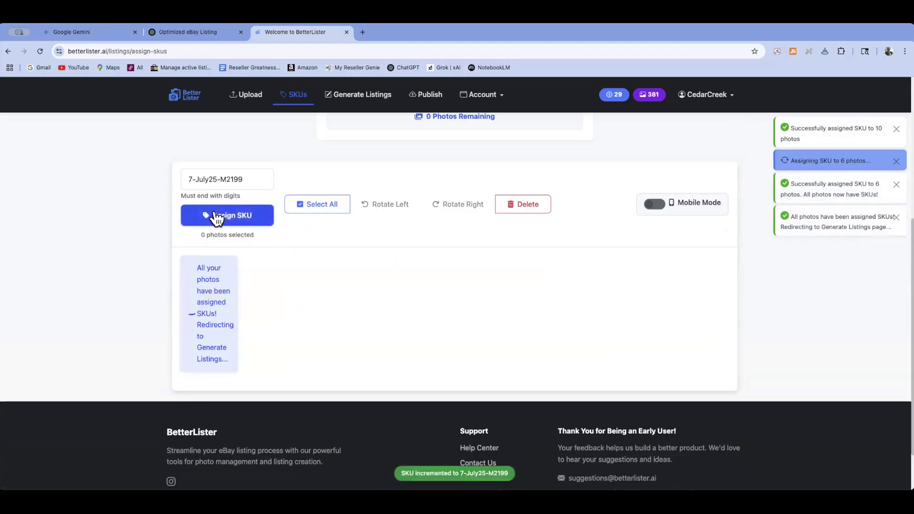
scroll(416, 281, up, 5)
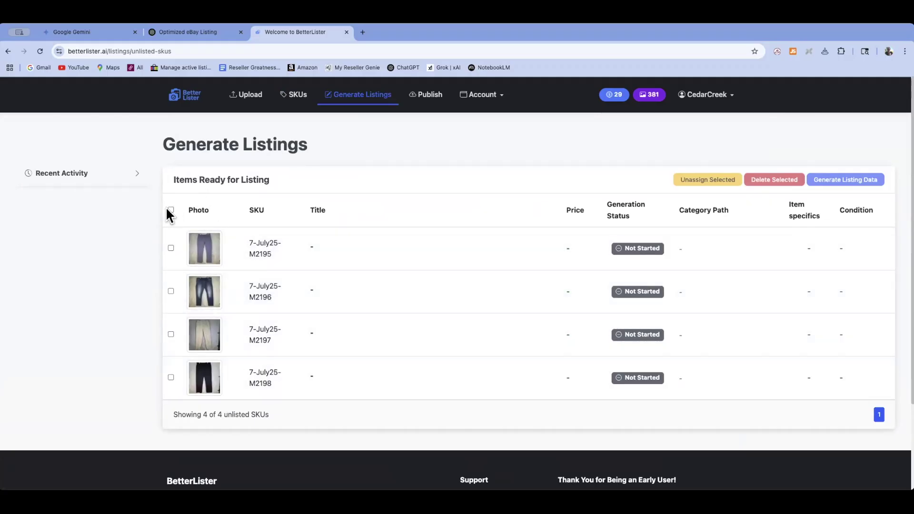
Generate listing data for all four unlisted SKUs, accepting the listing token usage, and dismiss the progress dialog.
click(171, 210)
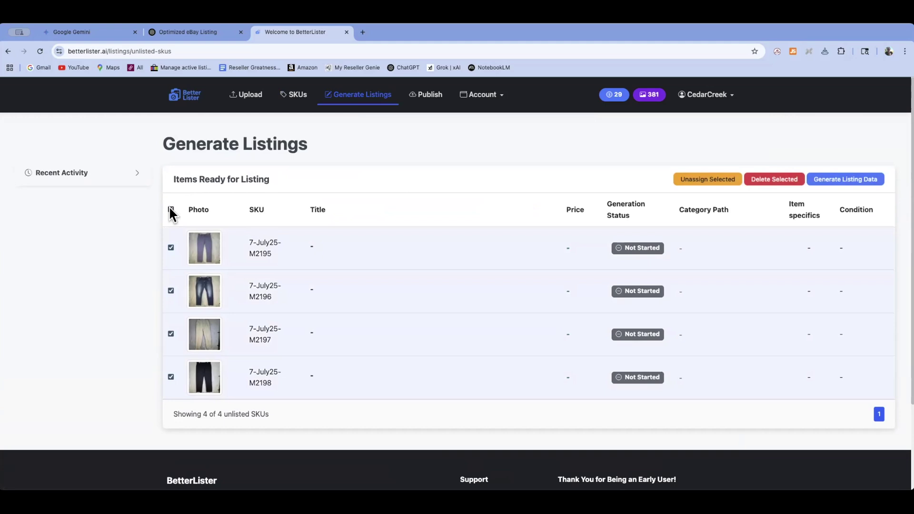
scroll(857, 182, down, 1)
click(857, 181)
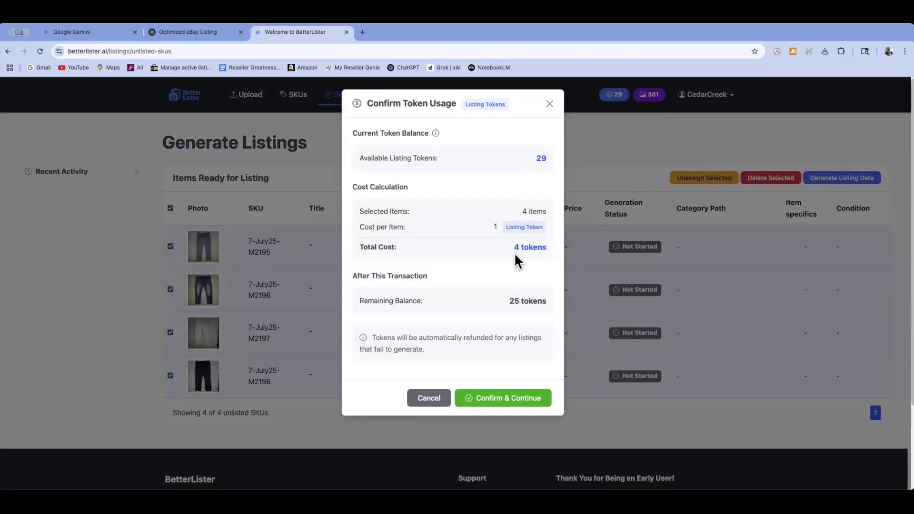
click(495, 399)
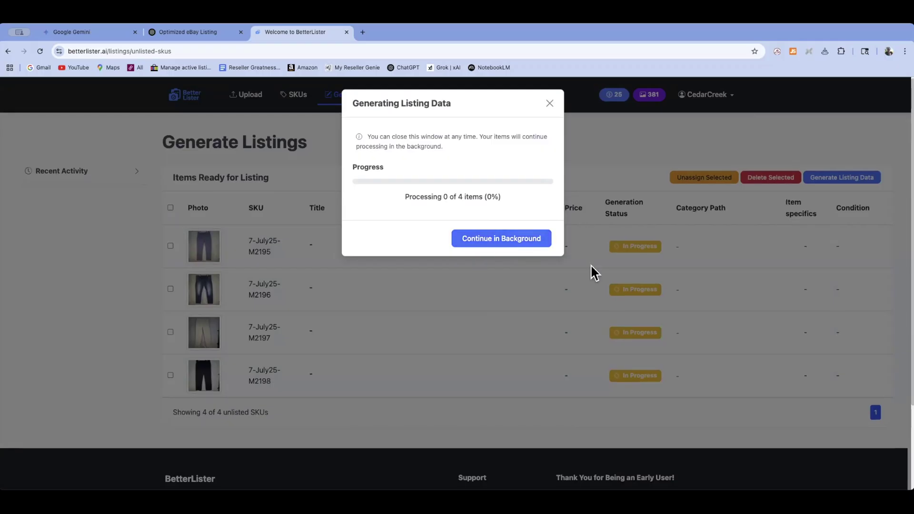
click(592, 174)
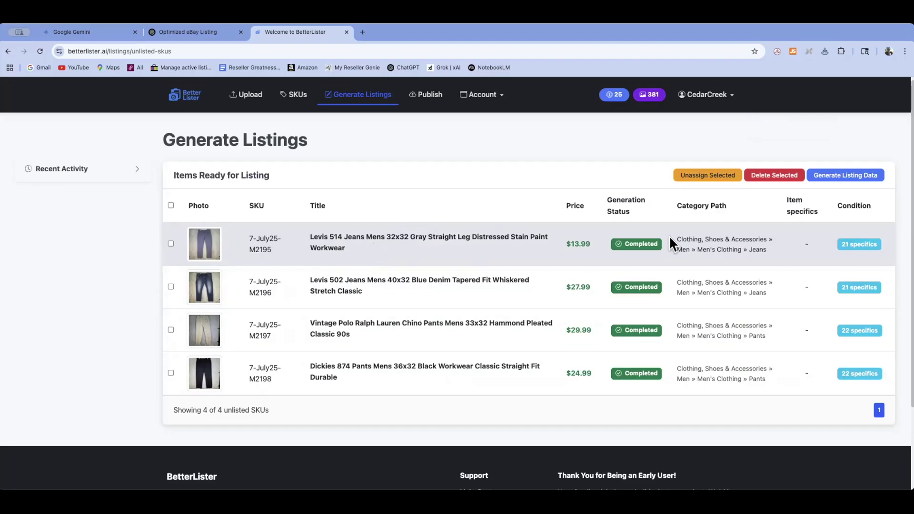
Go to the listings ready to publish and open the Levi's 514 jeans listing, SKU 7-July25-M2195, for editing.
click(430, 100)
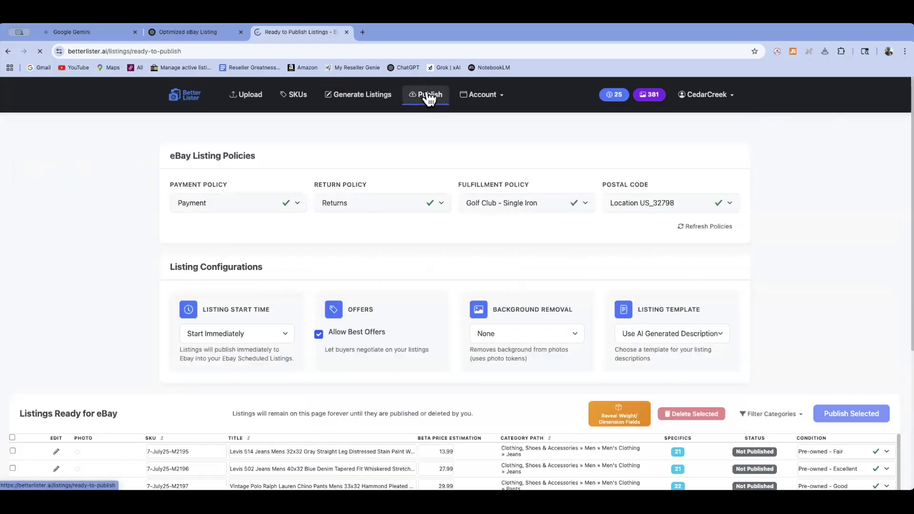
scroll(411, 244, down, 1)
scroll(410, 244, down, 5)
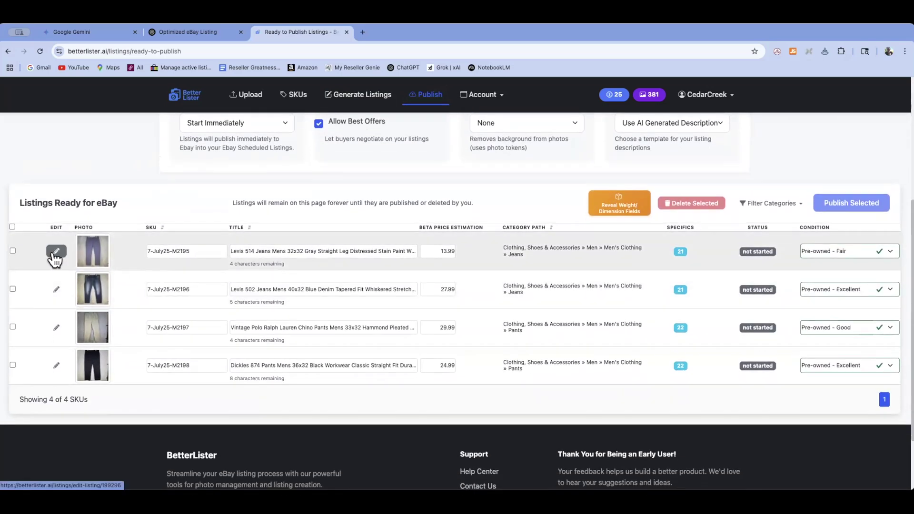
click(55, 252)
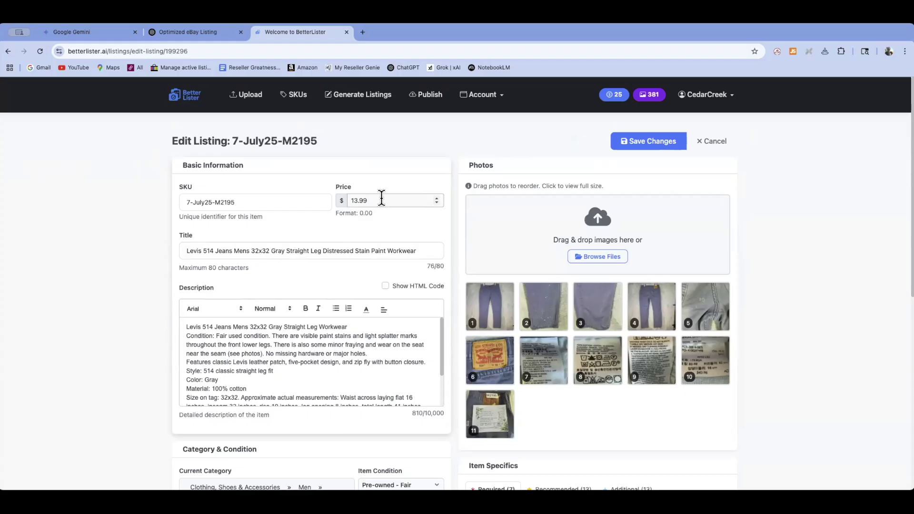
Set the price of the Levi's 514 jeans listing to 18.75.
drag(373, 199, 339, 204)
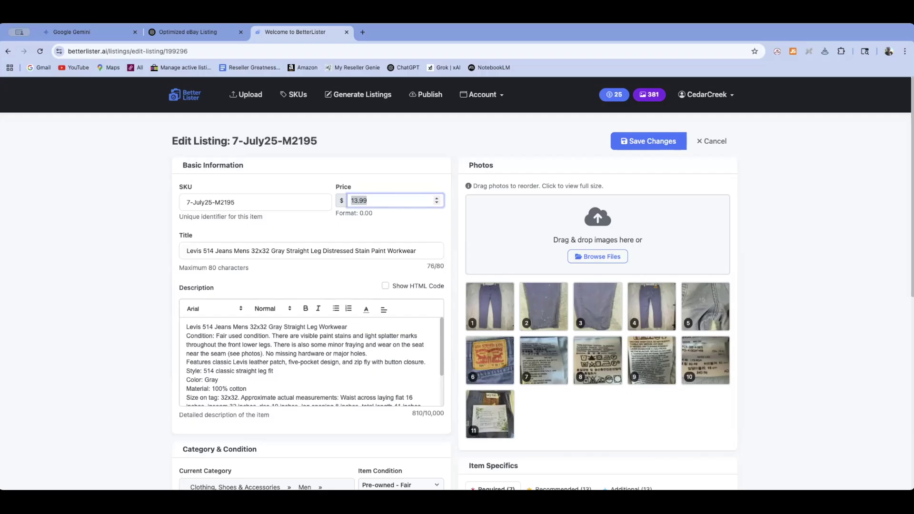
text(20.75)
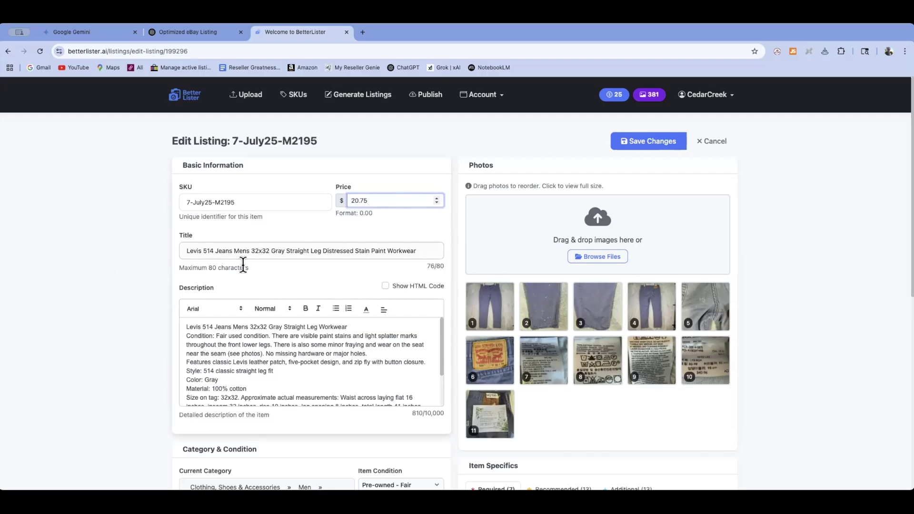
drag(370, 201, 344, 201)
text(18)
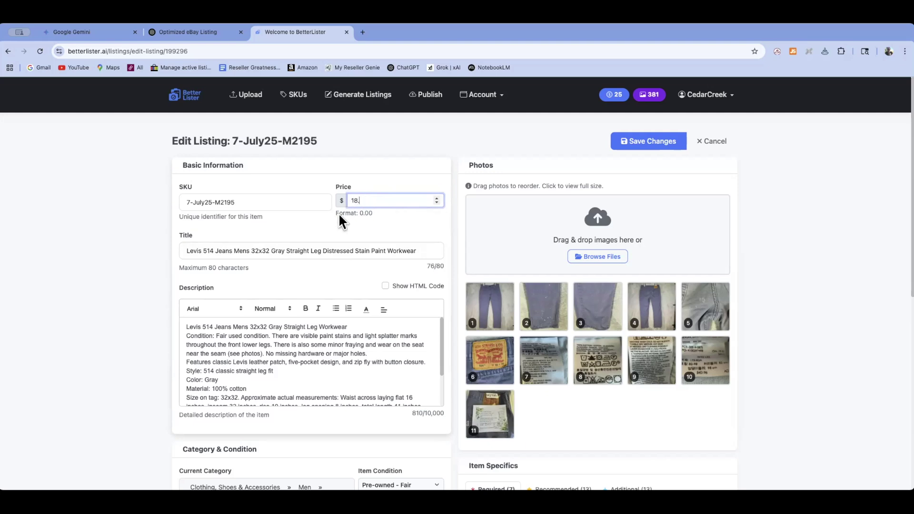
Review the listing's description, category, condition and required item specifics.
scroll(352, 259, down, 3)
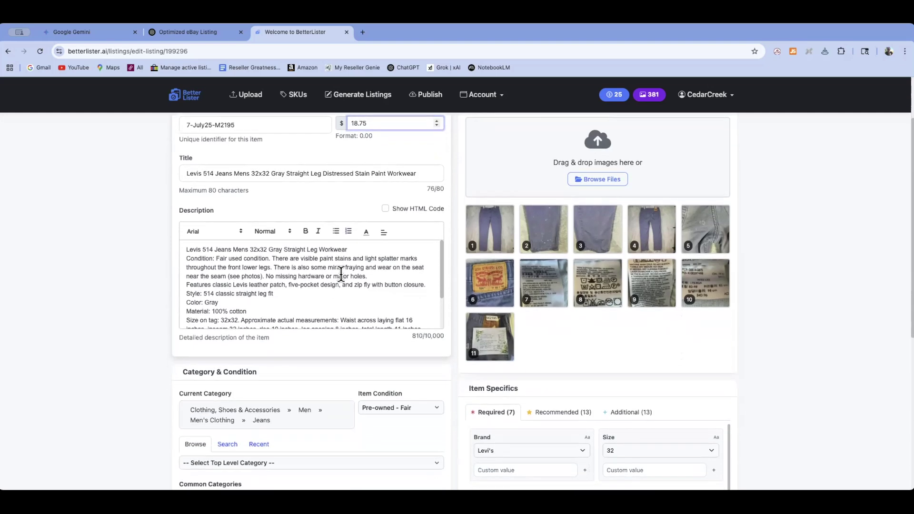
scroll(452, 336, down, 4)
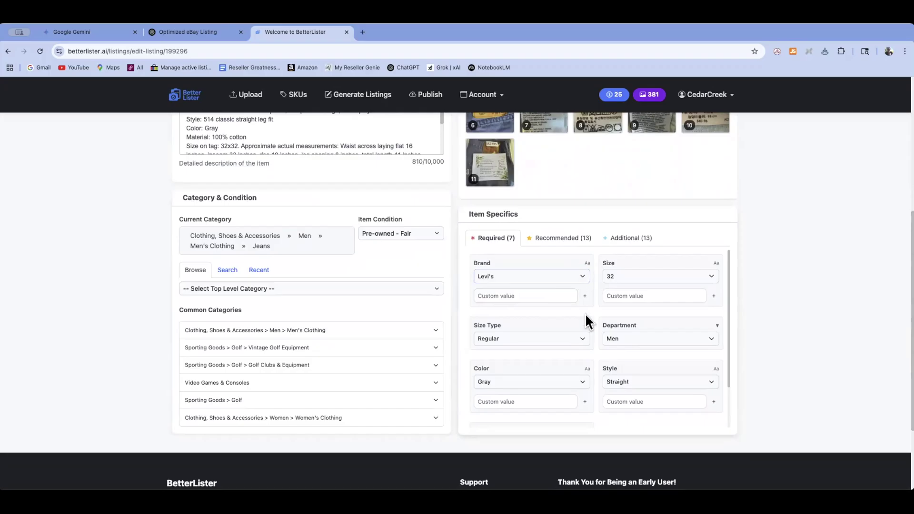
scroll(585, 340, down, 1)
scroll(586, 340, down, 3)
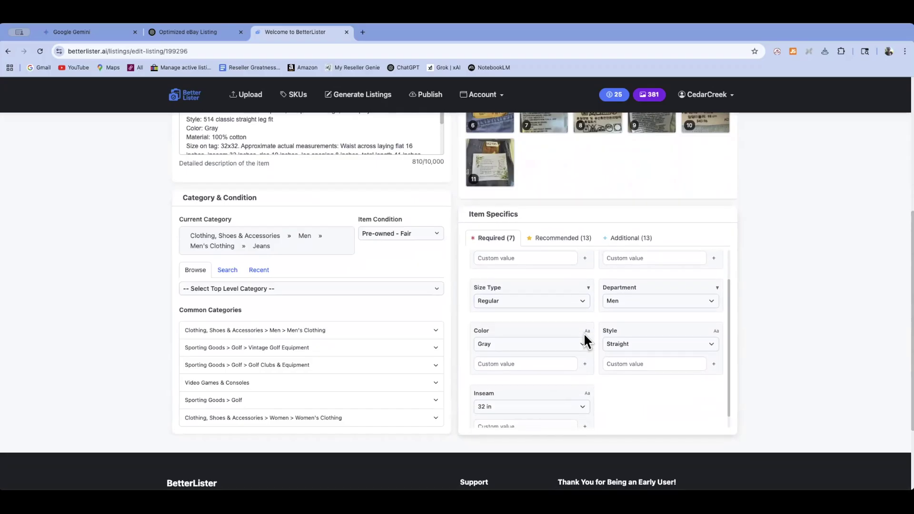
scroll(585, 340, up, 1)
scroll(595, 318, up, 3)
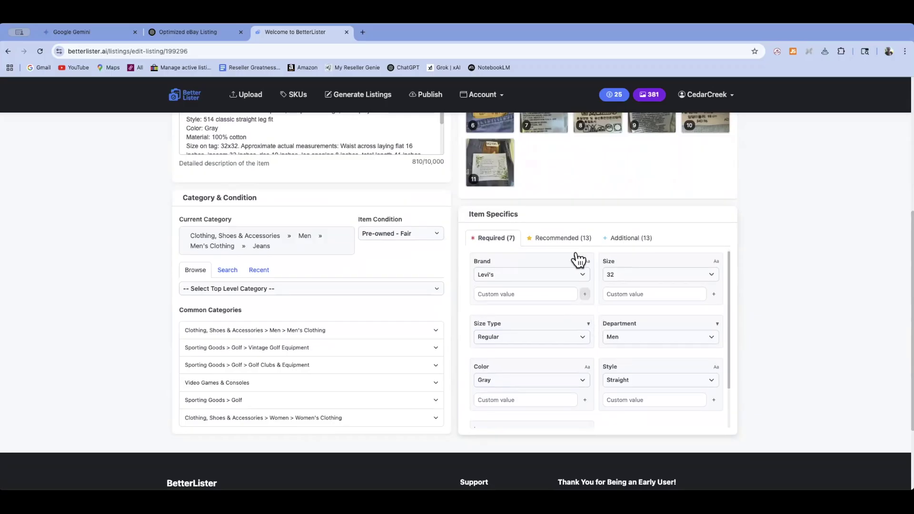
Check the recommended item specifics and set Product Line to Levi's 500 Series.
click(554, 236)
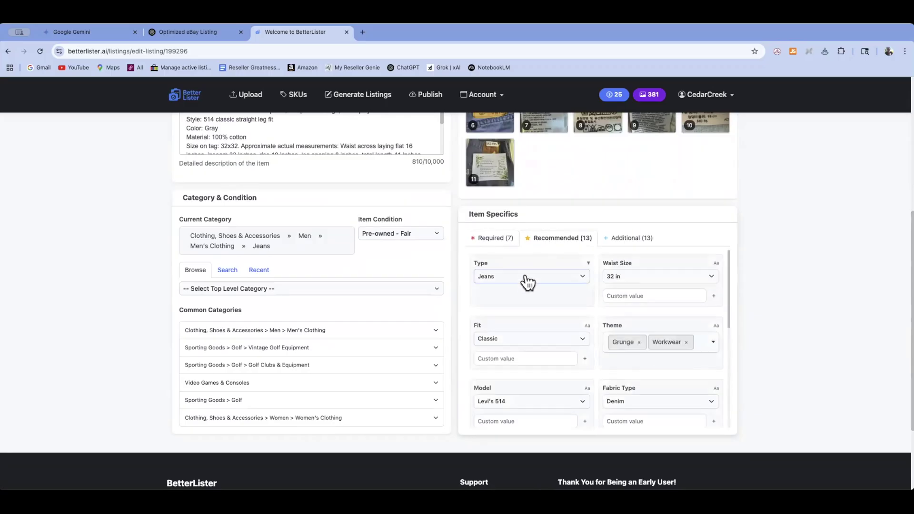
scroll(563, 310, down, 4)
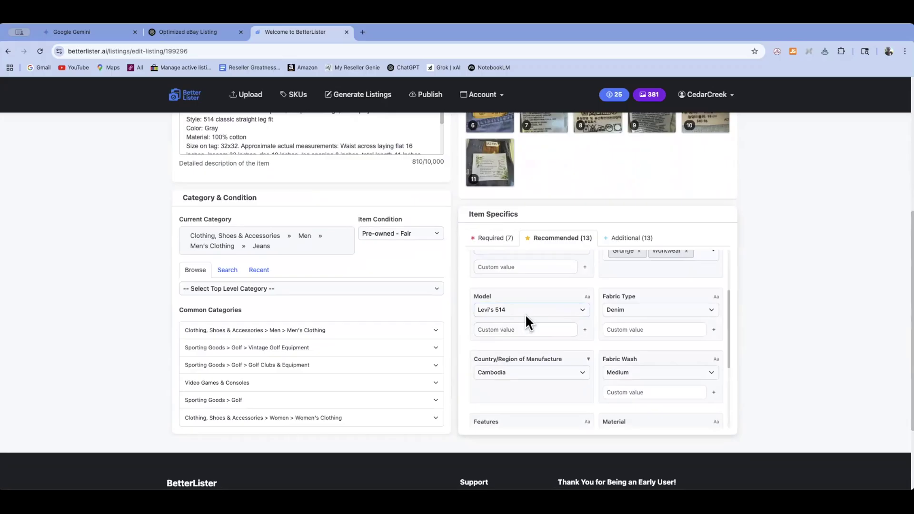
scroll(526, 323, down, 2)
scroll(526, 339, down, 1)
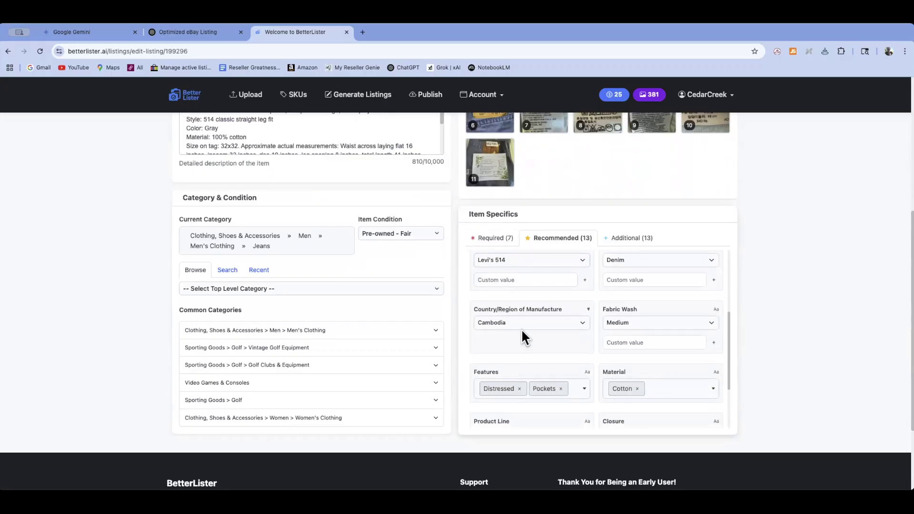
scroll(522, 332, down, 3)
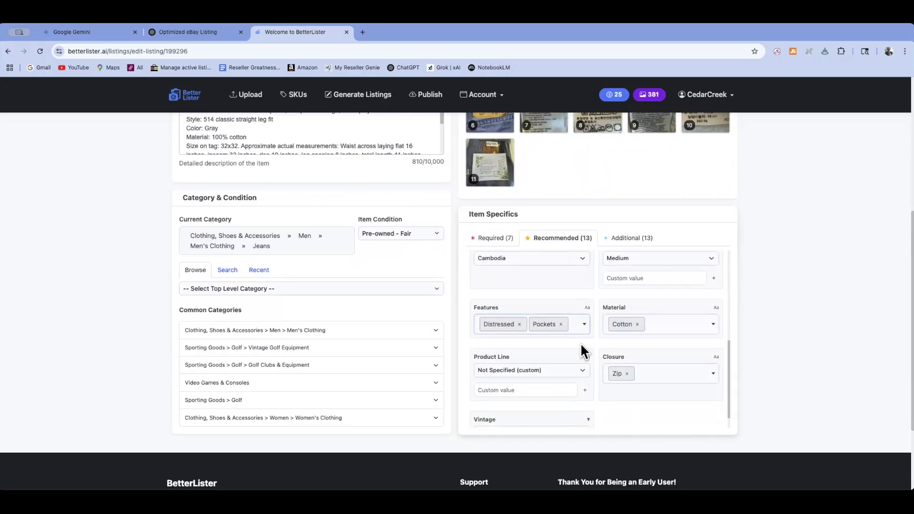
click(525, 364)
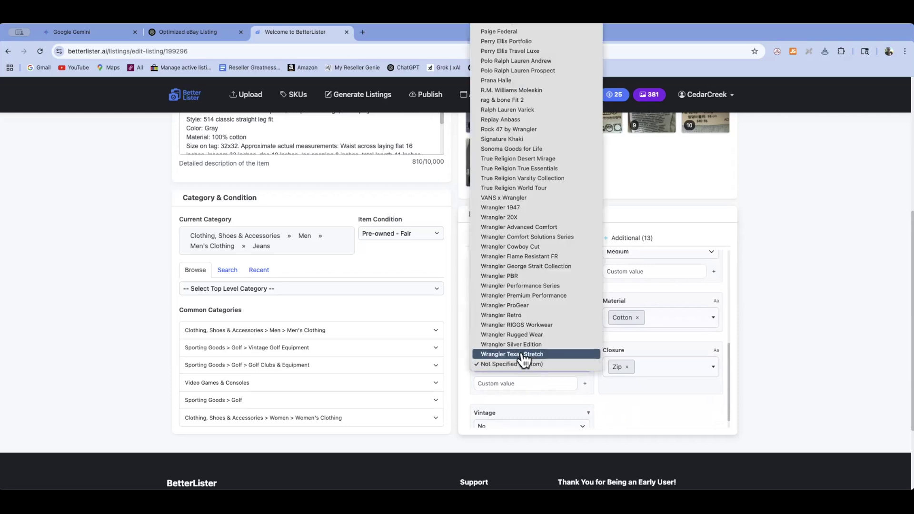
scroll(510, 176, up, 10)
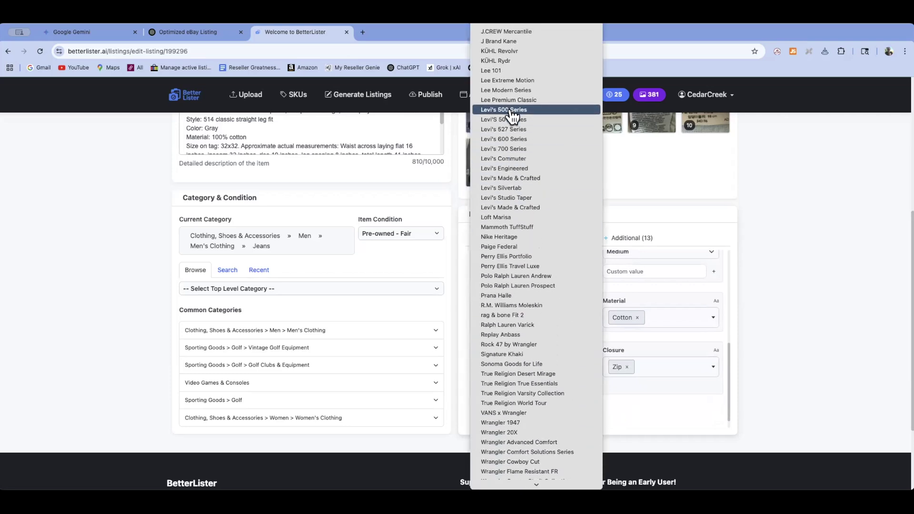
click(509, 110)
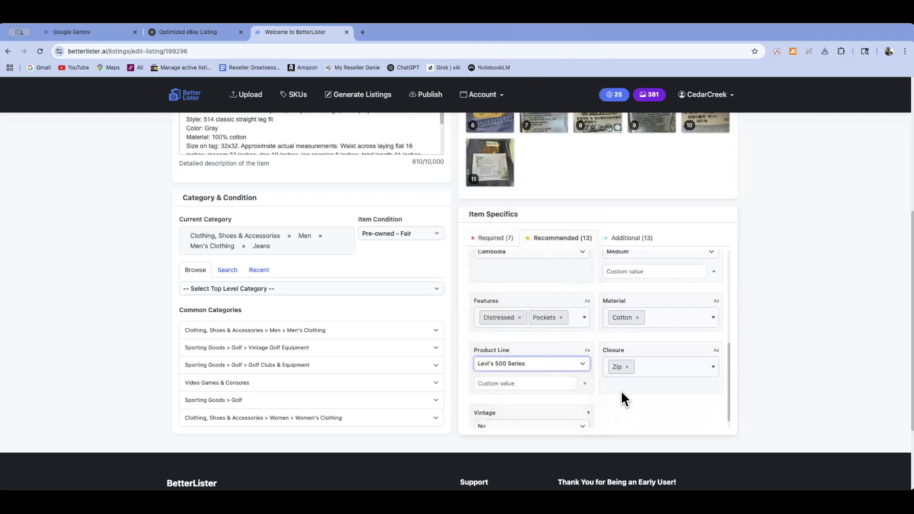
scroll(621, 390, down, 1)
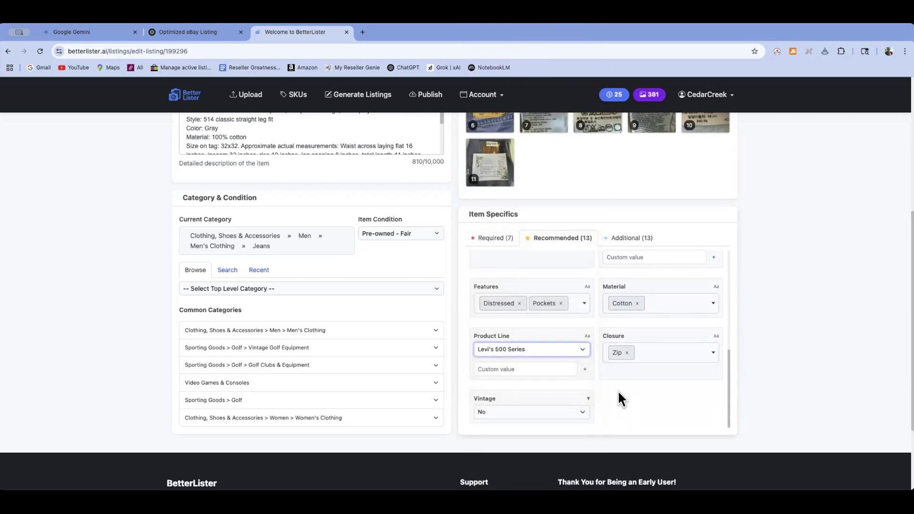
In the additional item specifics, add Button, Logo and Zipper as the Accents.
click(621, 237)
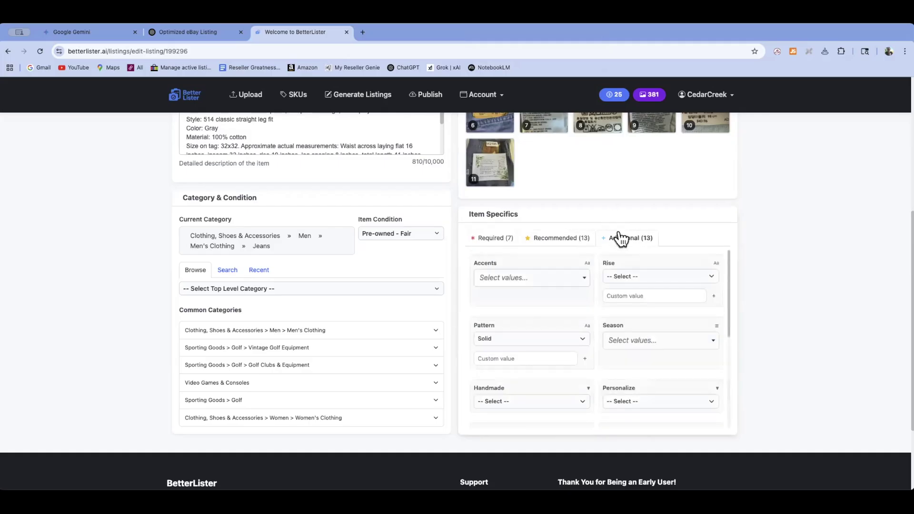
click(495, 280)
click(481, 370)
scroll(483, 374, down, 3)
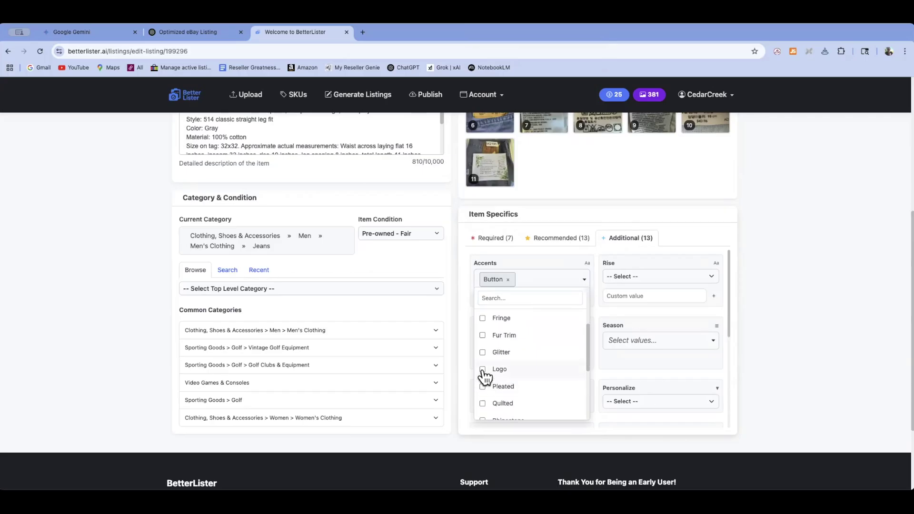
click(482, 370)
scroll(484, 381, down, 5)
click(483, 389)
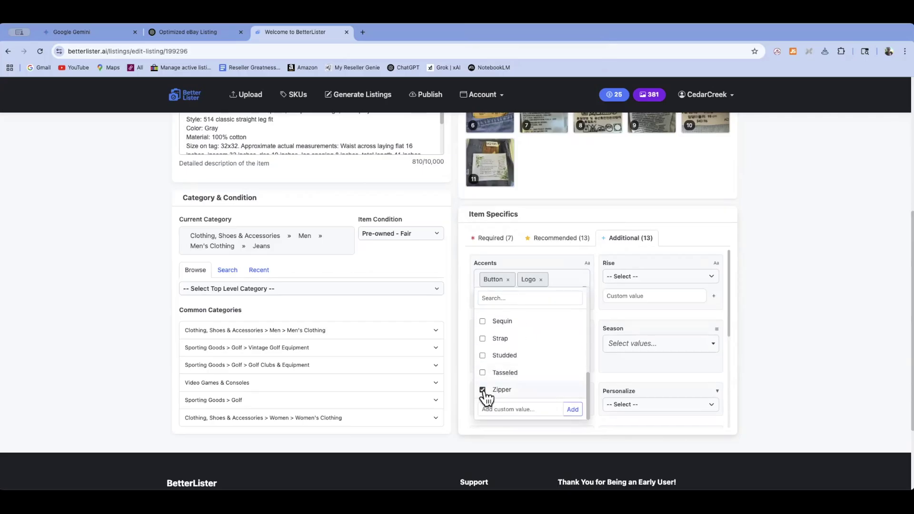
Set the Levi's 514 listing's Rise to Mid (10-12 in) and its Season to Fall, Spring, Summer and Winter.
click(624, 275)
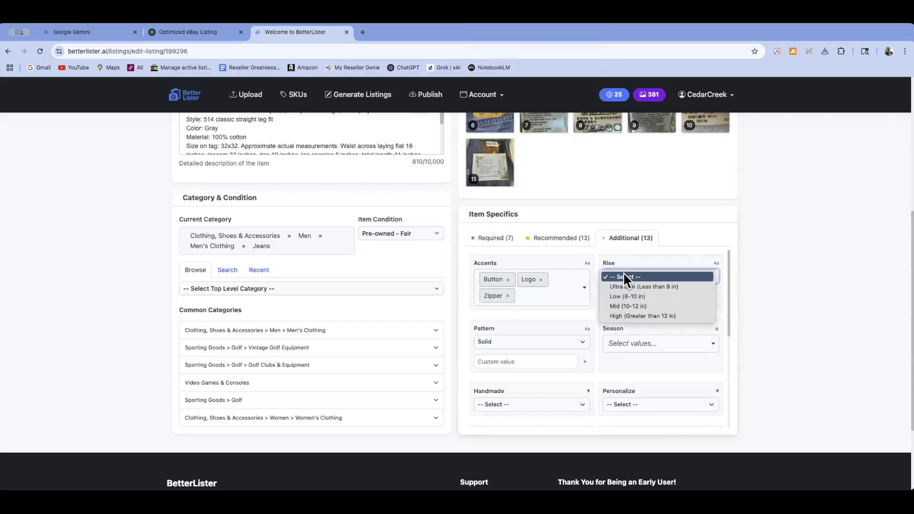
click(618, 306)
click(619, 344)
click(612, 363)
click(612, 378)
click(612, 396)
click(612, 412)
Set both Handmade and Personalize to No in the Levi's 514 listing's additional item specifics.
scroll(536, 371, down, 3)
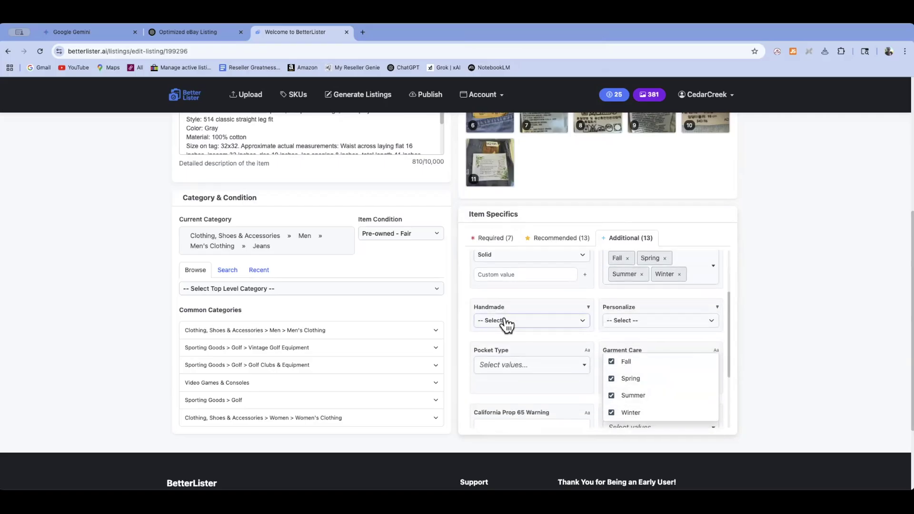
click(506, 326)
click(495, 339)
click(648, 324)
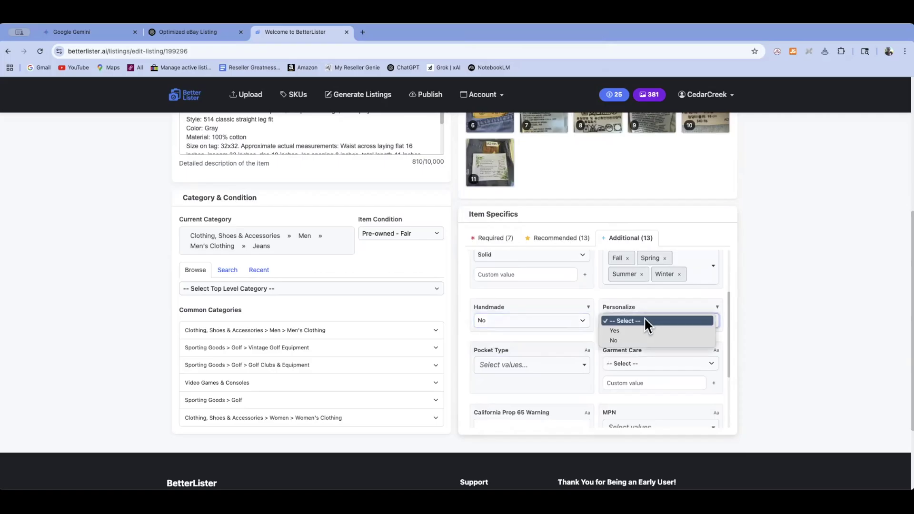
click(614, 339)
Set Garment Care to Machine Washable and Pocket Type to 5-Pocket Design, then save the Levi's 514 listing.
scroll(619, 329, down, 3)
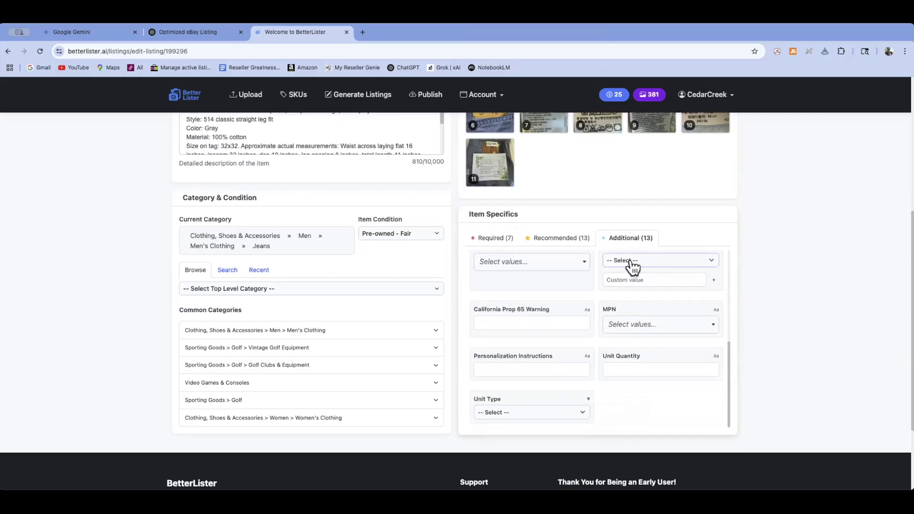
click(632, 265)
click(631, 288)
scroll(558, 286, up, 1)
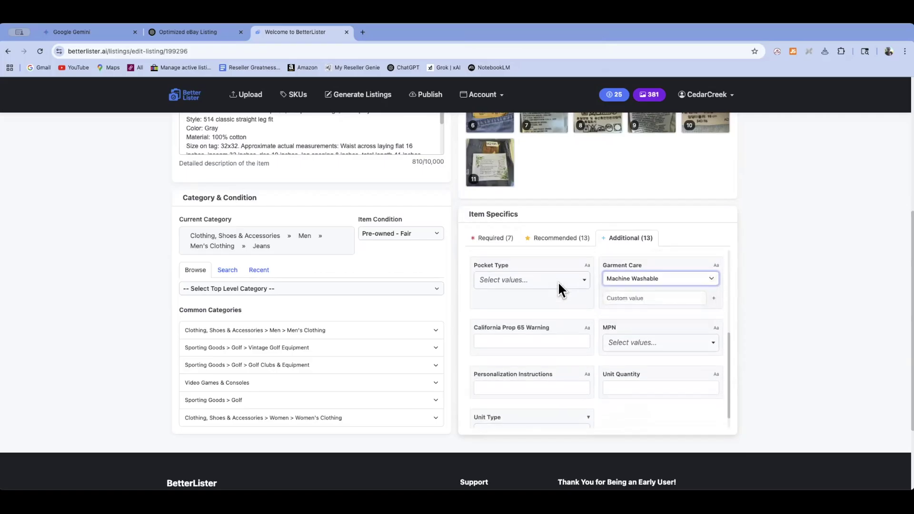
click(527, 298)
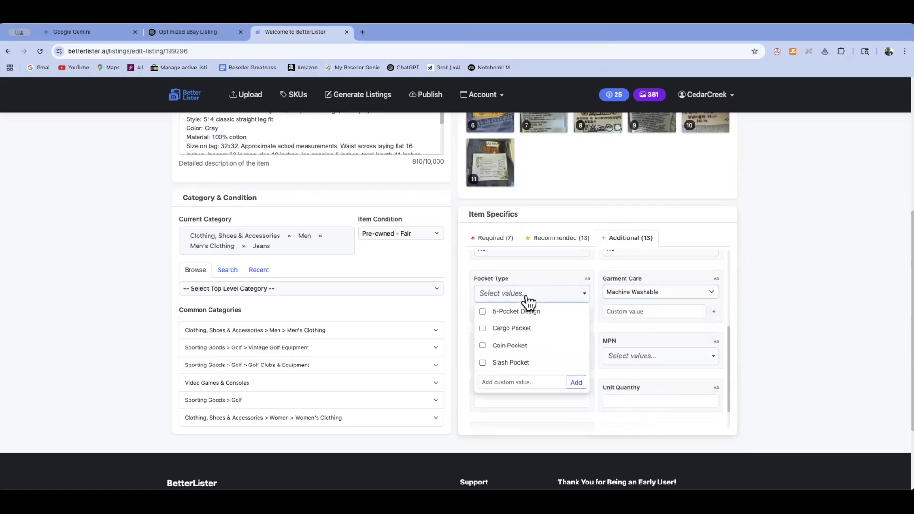
click(485, 312)
click(681, 320)
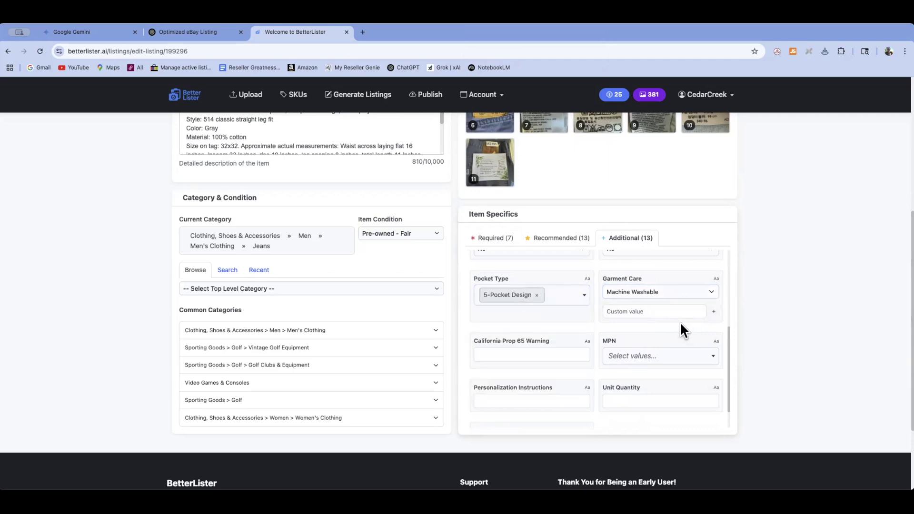
scroll(679, 326, up, 10)
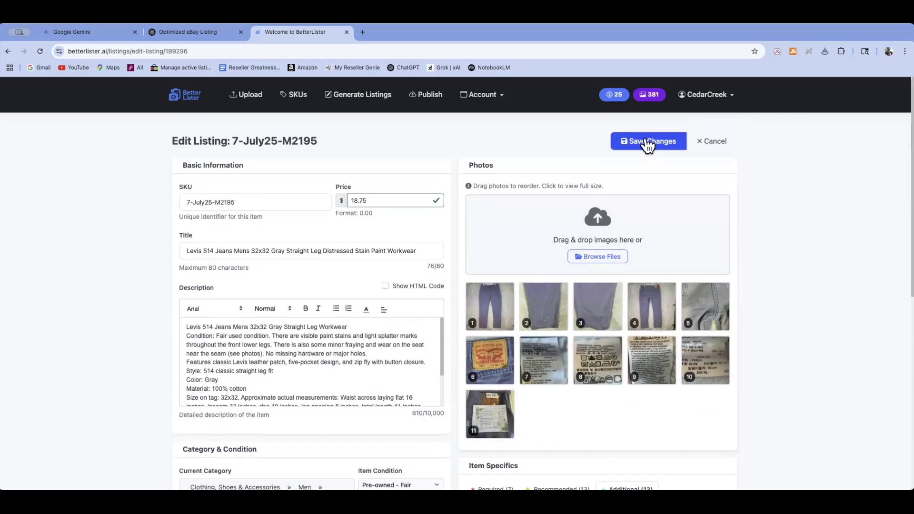
click(645, 141)
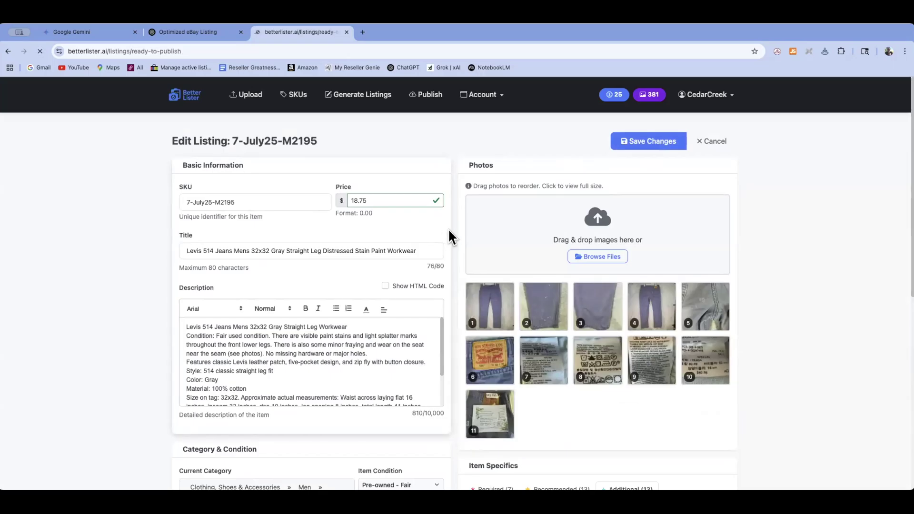
Open the Levi's 502 jeans listing, SKU 7-July25-M2196, for editing and set its price to 37.75.
scroll(420, 253, down, 4)
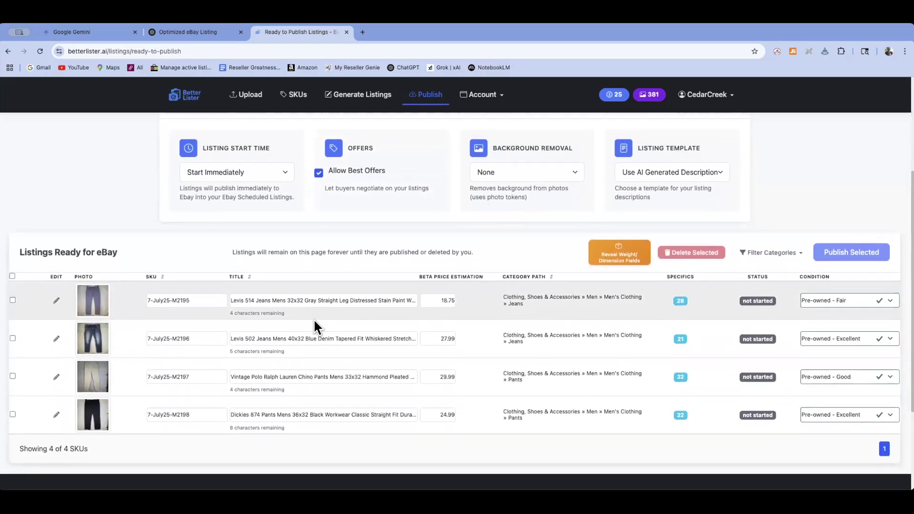
click(56, 333)
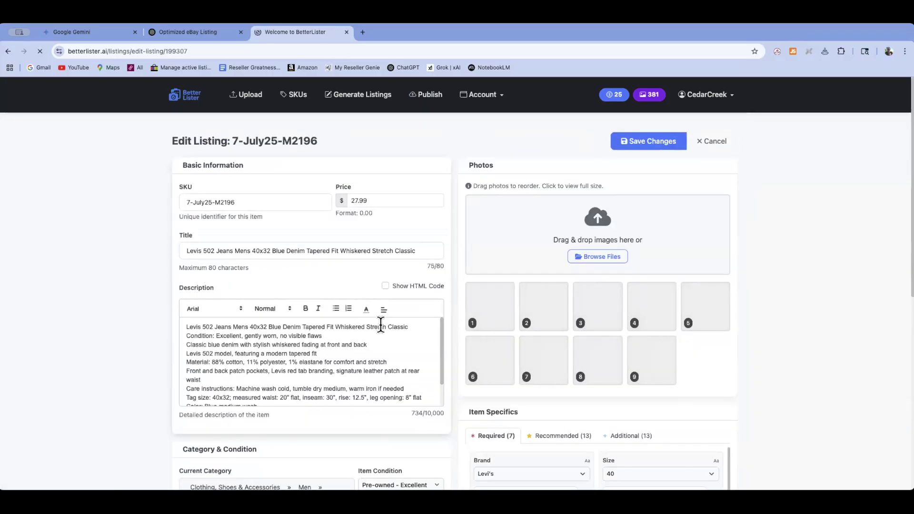
double_click(375, 195)
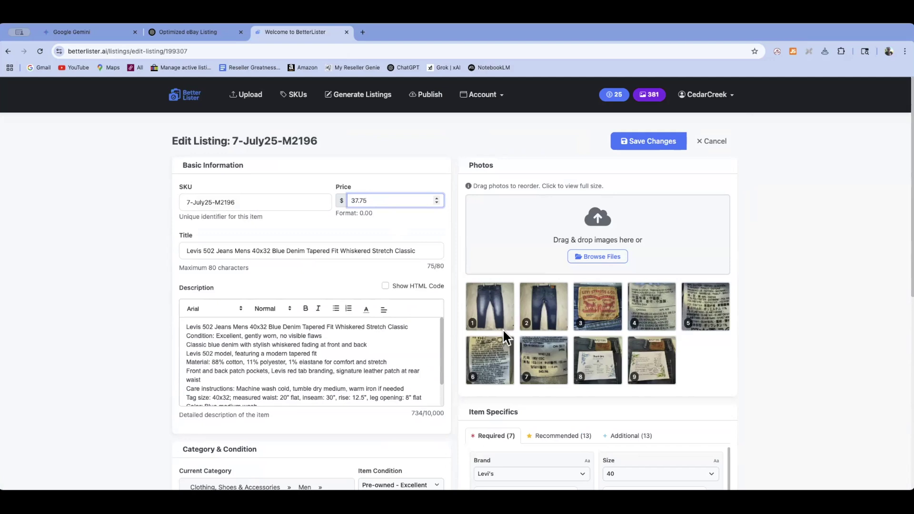
Review the Levi's 502 listing's category, condition, and required and recommended item specifics.
scroll(505, 333, down, 10)
scroll(533, 300, down, 3)
scroll(536, 298, up, 2)
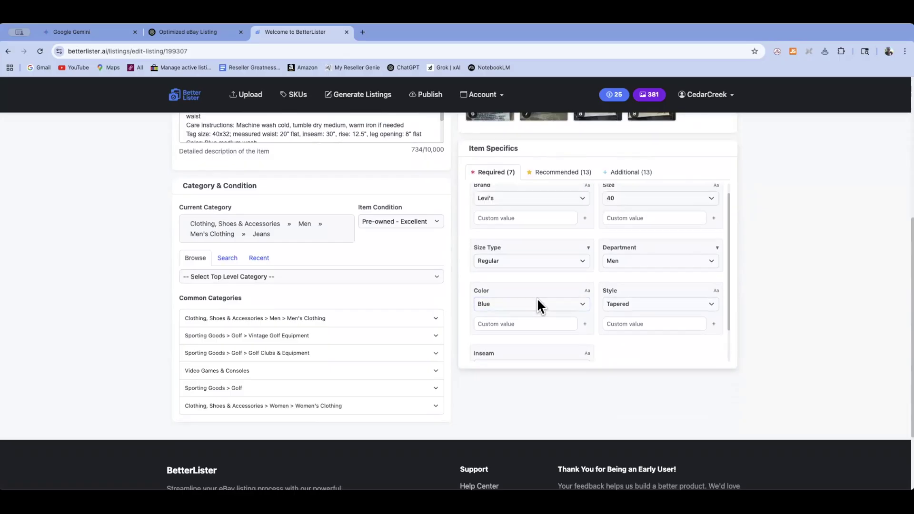
click(547, 171)
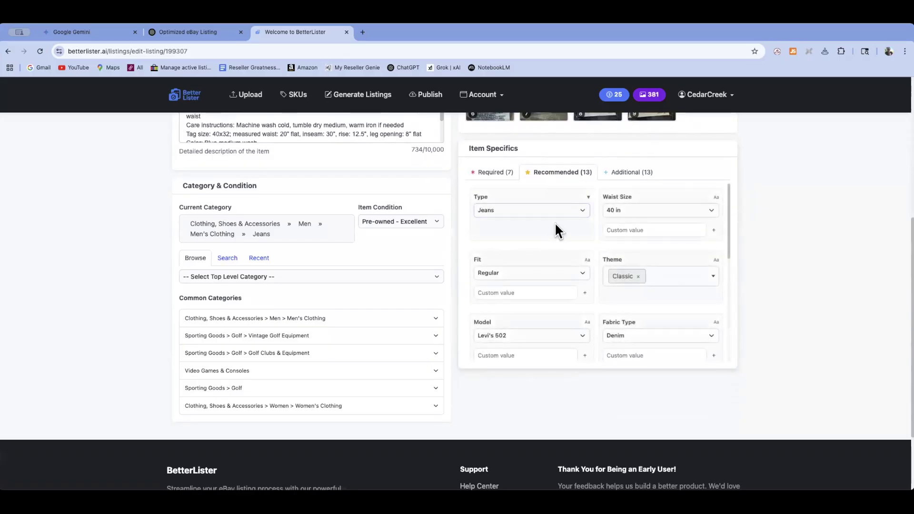
scroll(584, 252, down, 5)
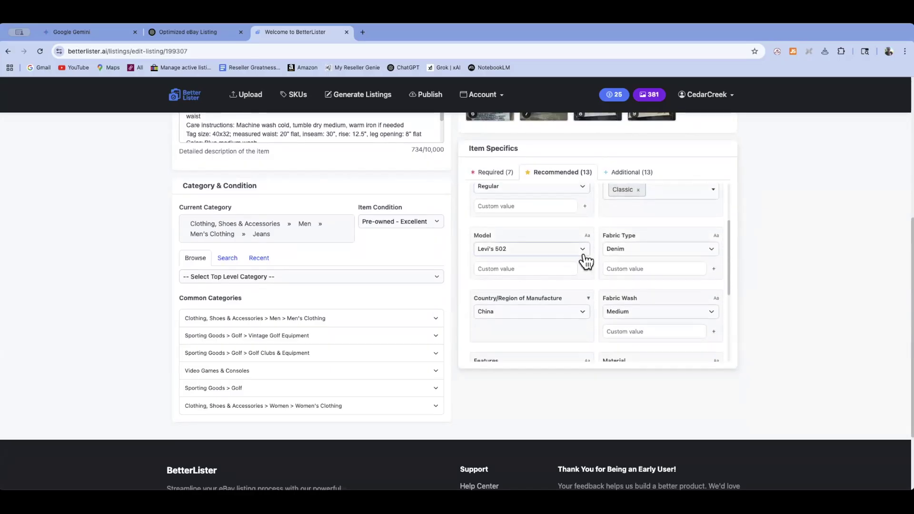
scroll(586, 264, down, 4)
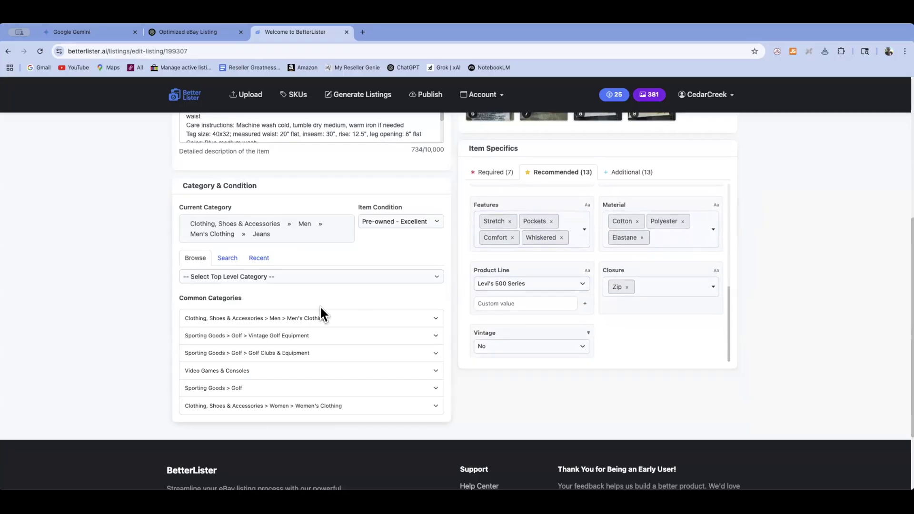
In the Levi's 502 listing's additional item specifics, add Button, Logo and Zipper as the Accents.
click(623, 173)
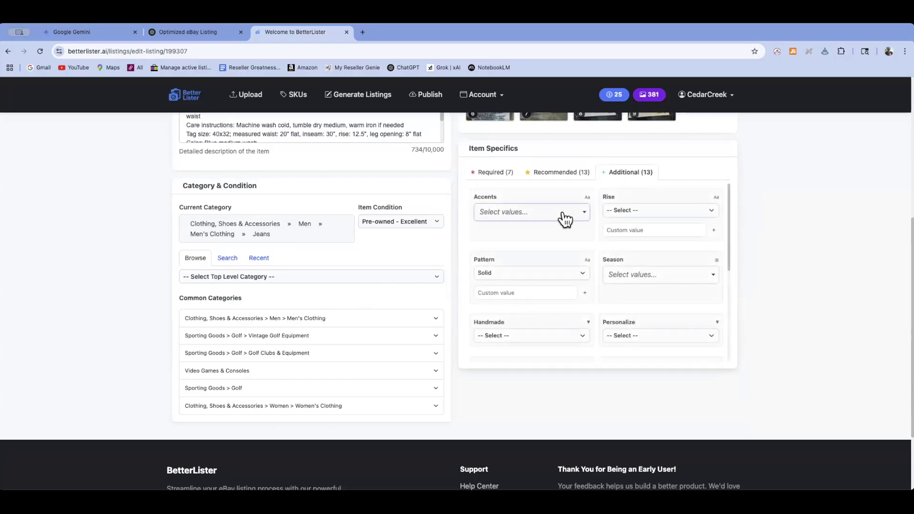
click(499, 214)
click(486, 303)
scroll(486, 305, down, 5)
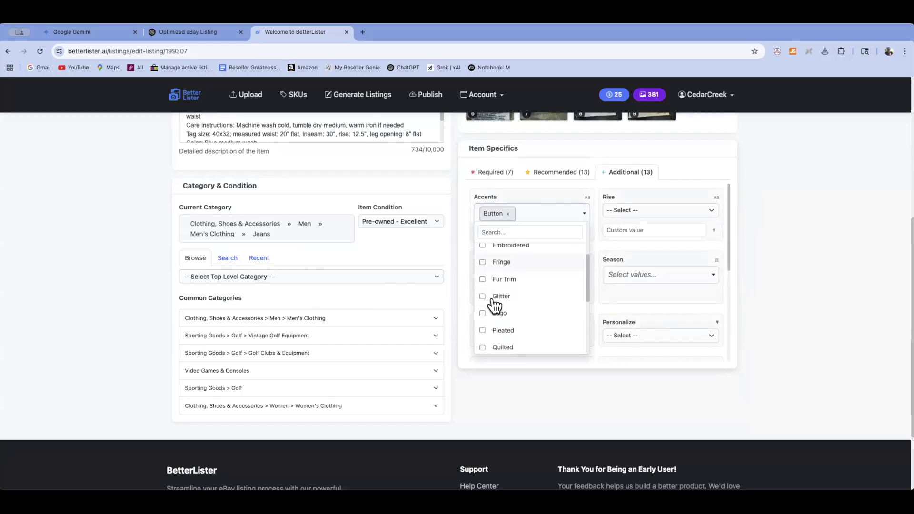
click(482, 249)
scroll(500, 281, down, 3)
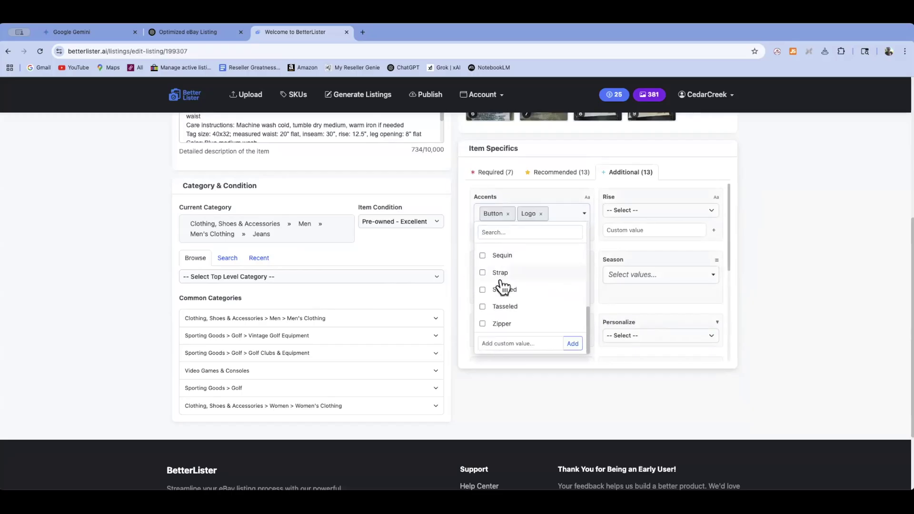
click(484, 325)
Set the Levi's 502 listing's Rise to Mid (10-12 in) and its Season to Fall, Spring, Summer and Winter.
click(622, 213)
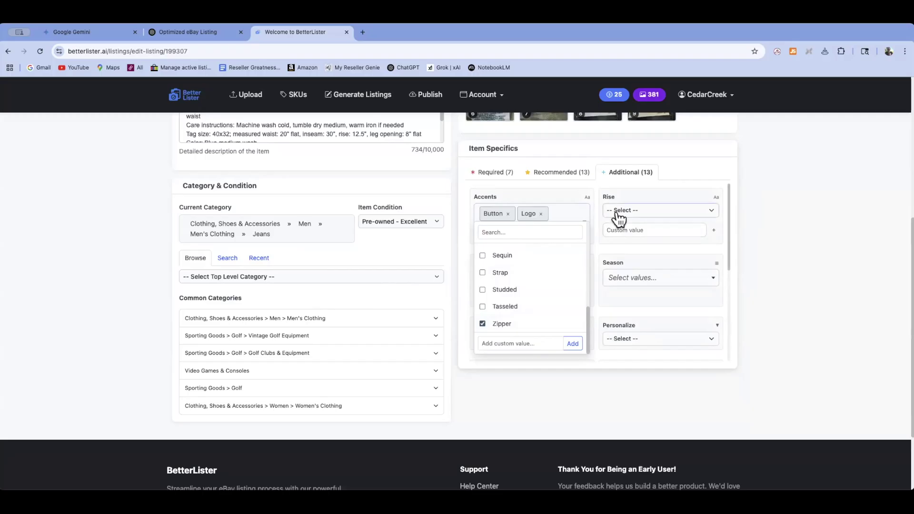
click(618, 237)
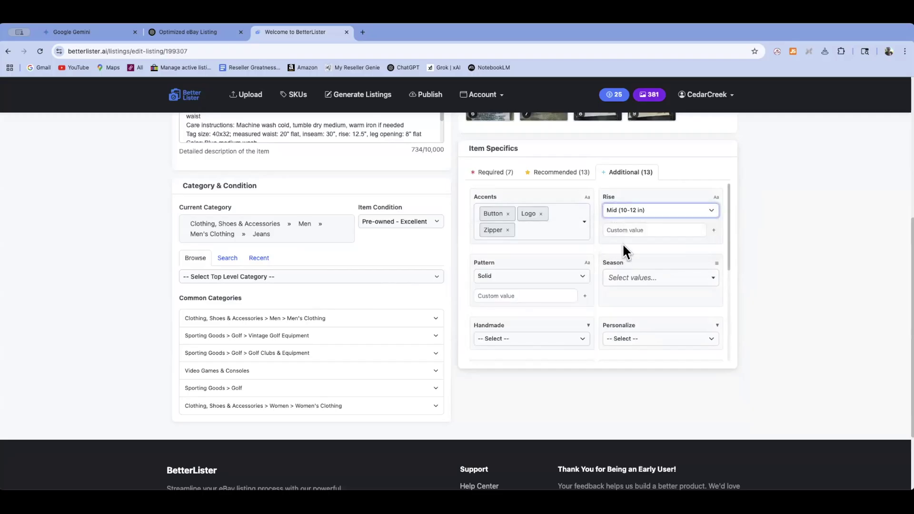
click(628, 278)
click(612, 295)
click(612, 313)
click(613, 330)
click(612, 347)
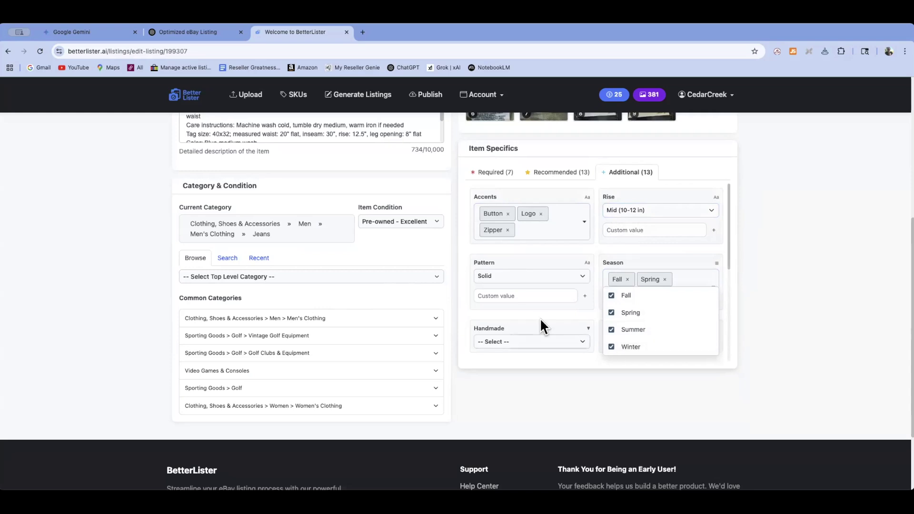
Set both Handmade and Personalize to No in the Levi's 502 listing's additional item specifics.
scroll(523, 299, down, 5)
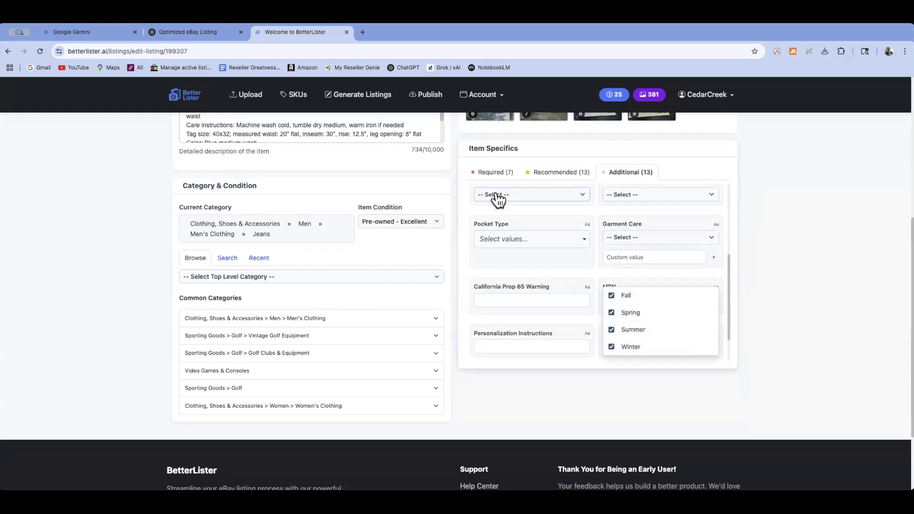
click(496, 196)
click(490, 214)
click(644, 195)
click(619, 214)
Set Garment Care to Machine Washable and Pocket Type to 5-Pocket Design, then save the Levi's 502 listing.
click(622, 236)
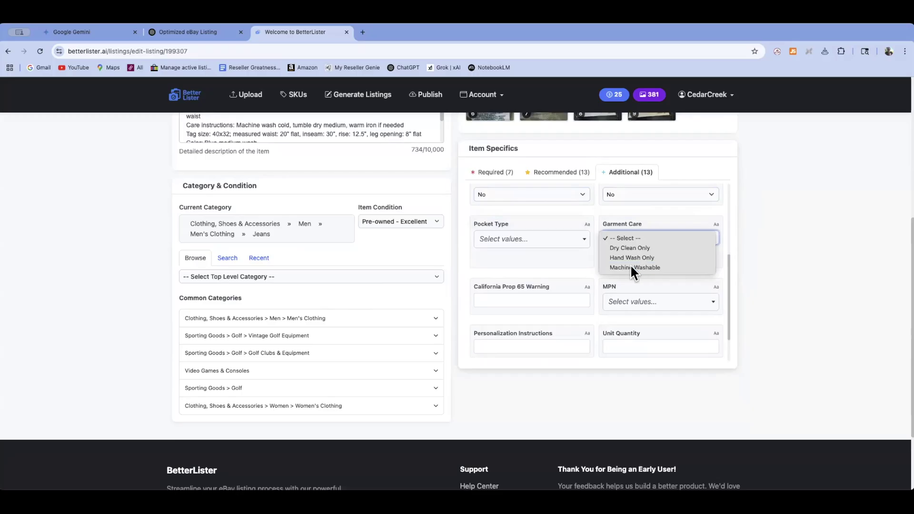
click(630, 264)
click(500, 242)
click(501, 257)
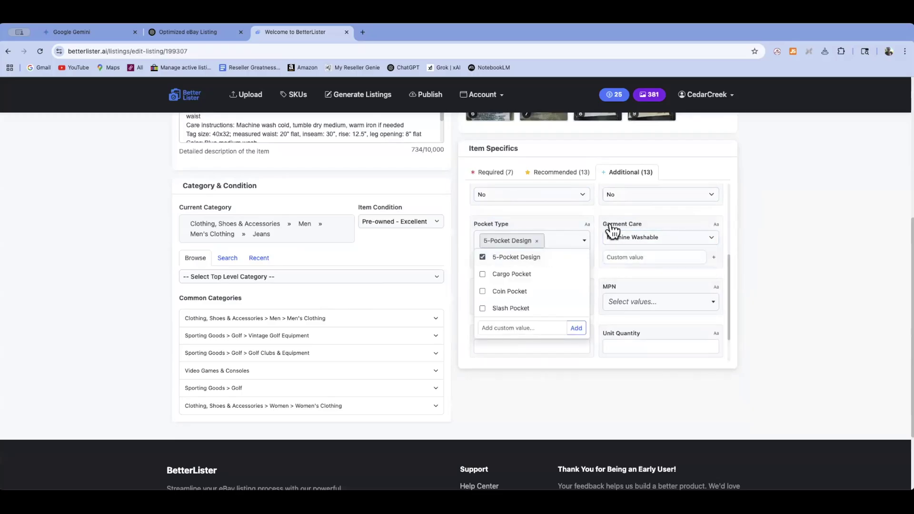
scroll(675, 171, up, 5)
click(635, 144)
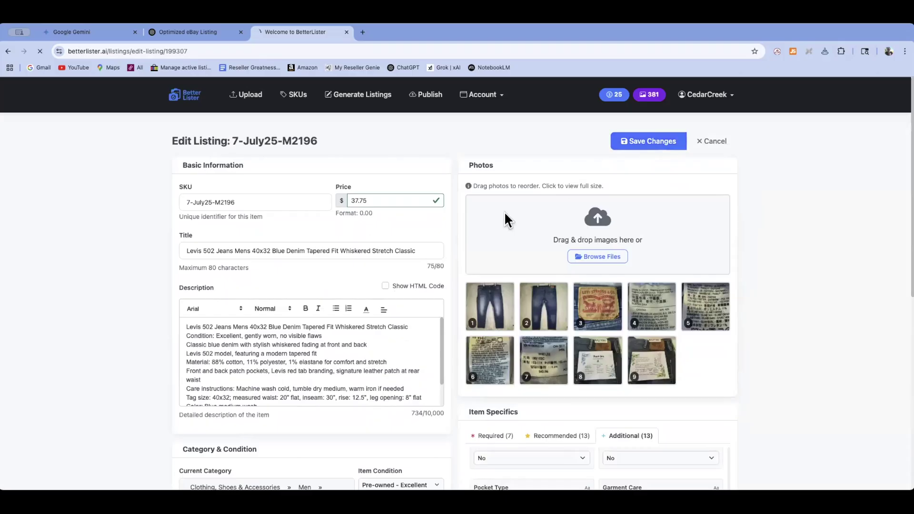
Open the Polo Ralph Lauren chino pants listing, SKU 7-July25-M2197, for editing and set its price to 40.75.
scroll(415, 265, down, 3)
scroll(415, 264, down, 2)
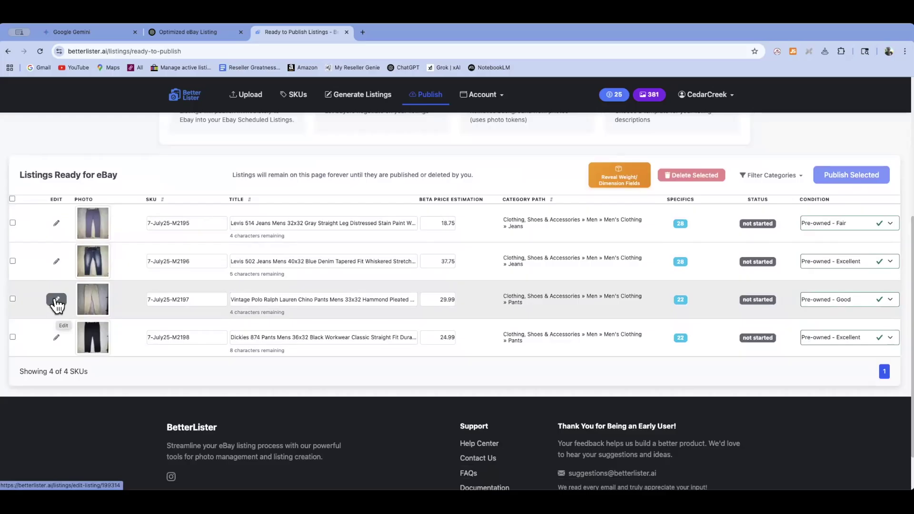
click(56, 302)
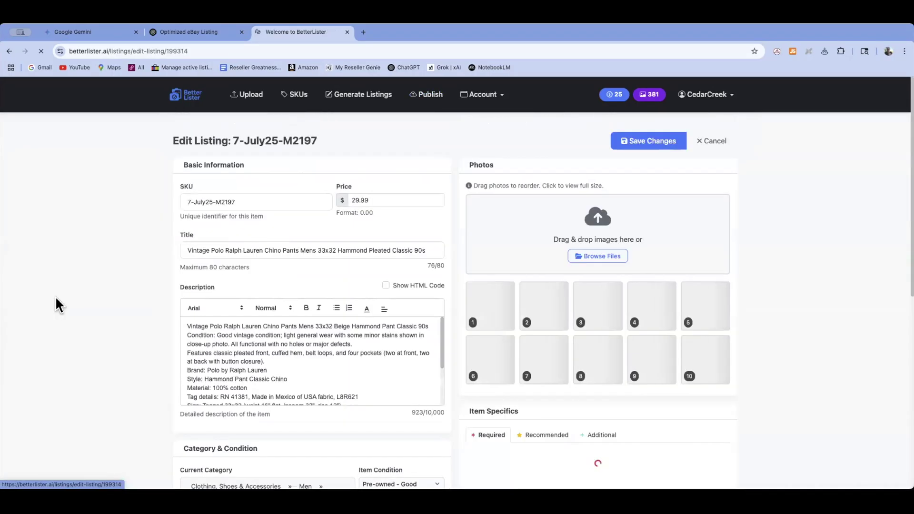
drag(376, 200, 335, 201)
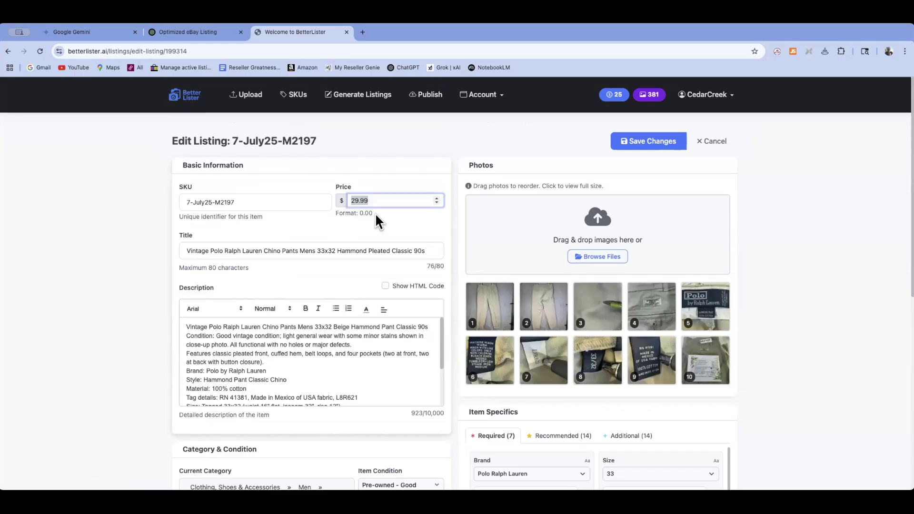
text(40.75)
Review the chino pants listing's description, category, condition, and required and recommended item specifics.
scroll(427, 258, down, 5)
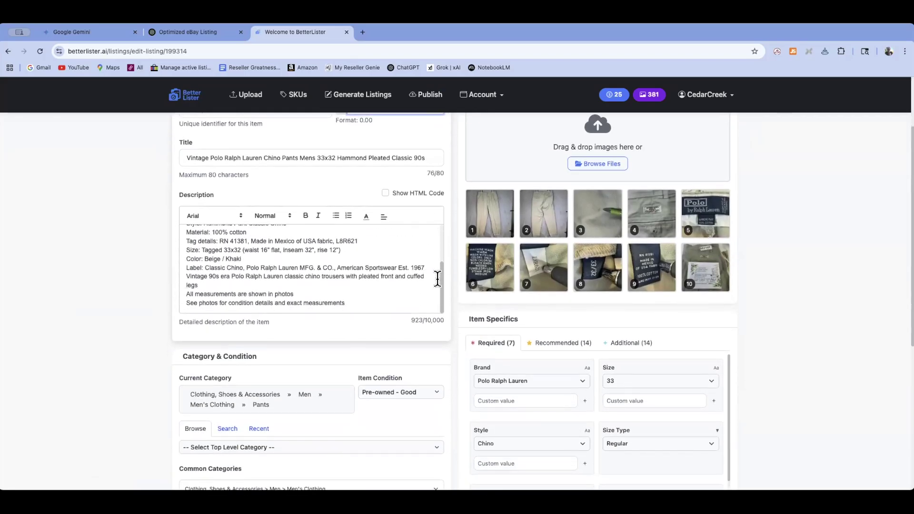
scroll(465, 295, down, 4)
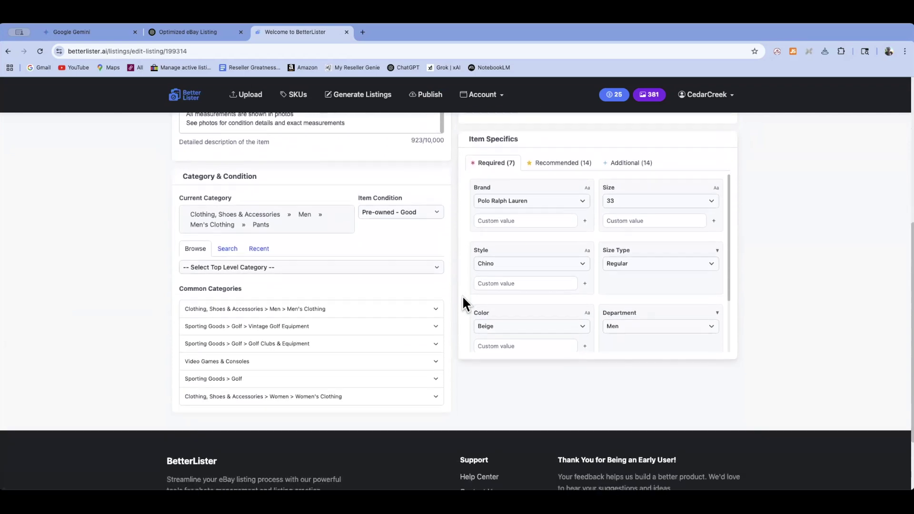
scroll(463, 303, up, 2)
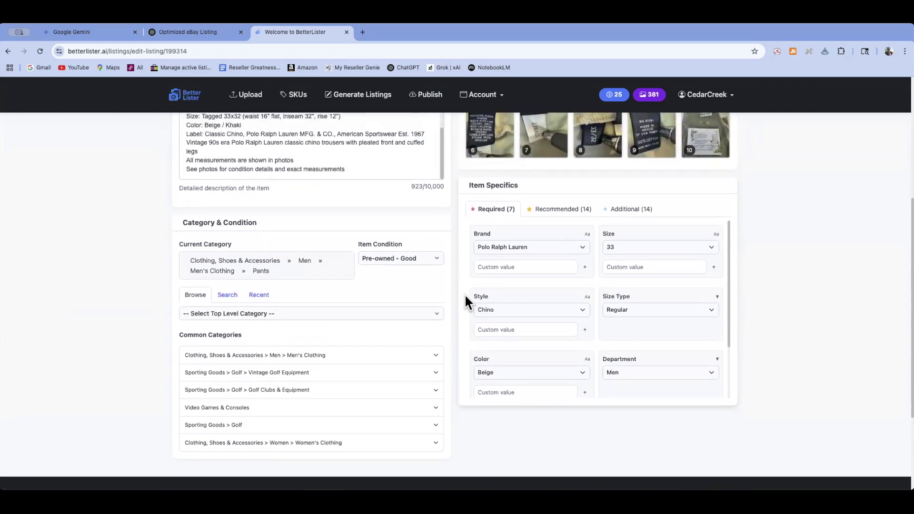
scroll(540, 291, down, 3)
scroll(541, 300, up, 3)
click(555, 210)
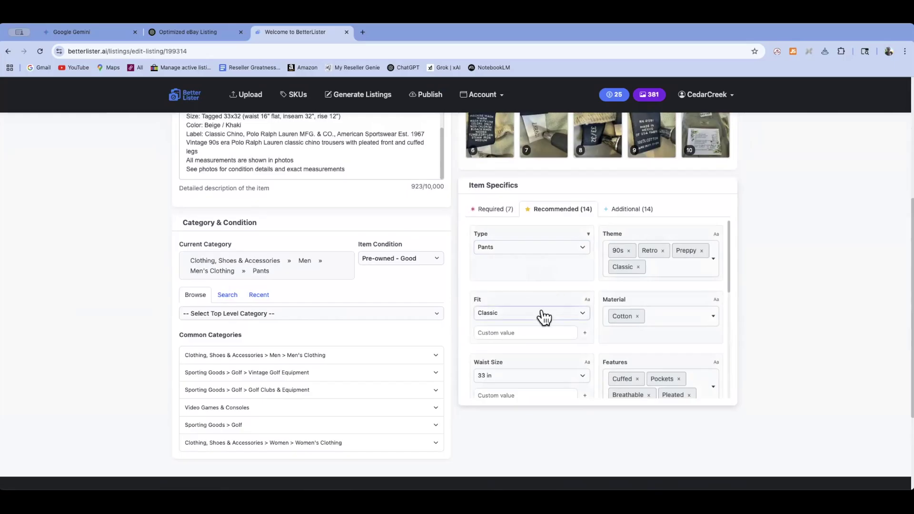
scroll(543, 314, down, 3)
scroll(544, 317, down, 4)
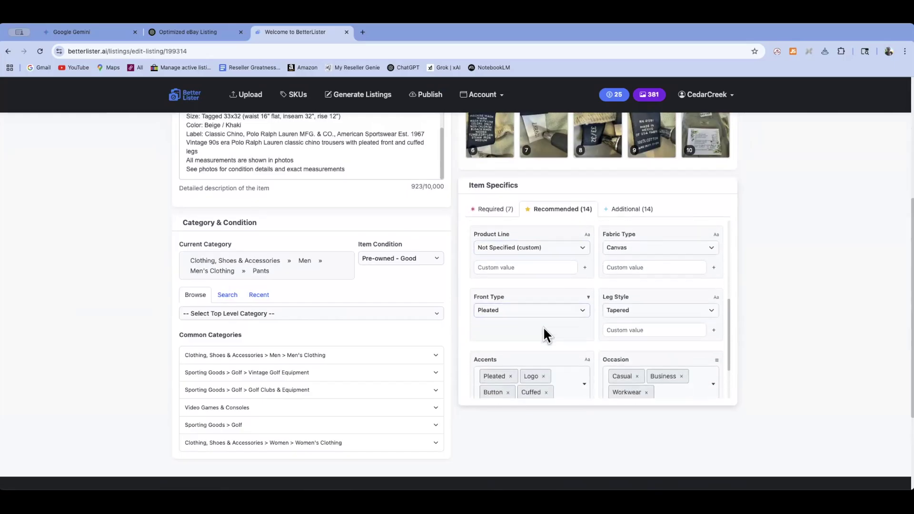
scroll(545, 328, up, 7)
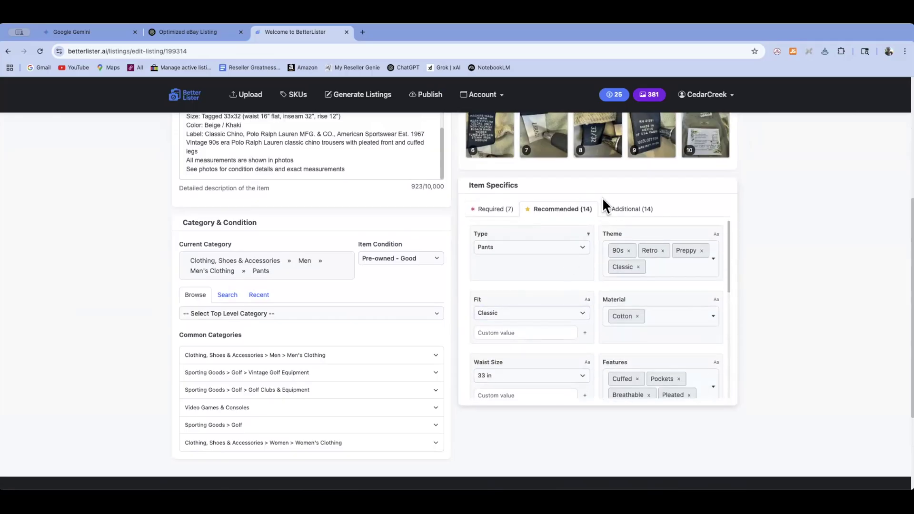
Show the chino listing's additional item specifics and check the made-in tag photo for the country of manufacture.
click(624, 211)
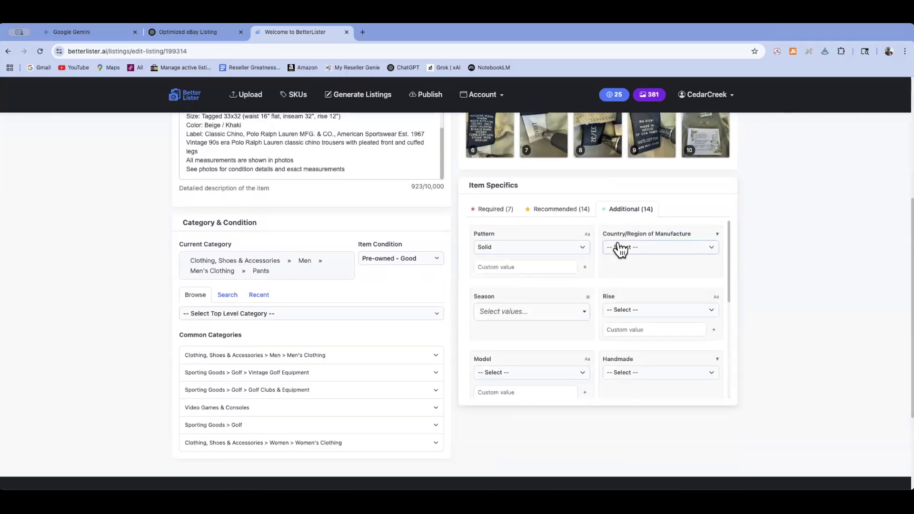
scroll(614, 250, up, 3)
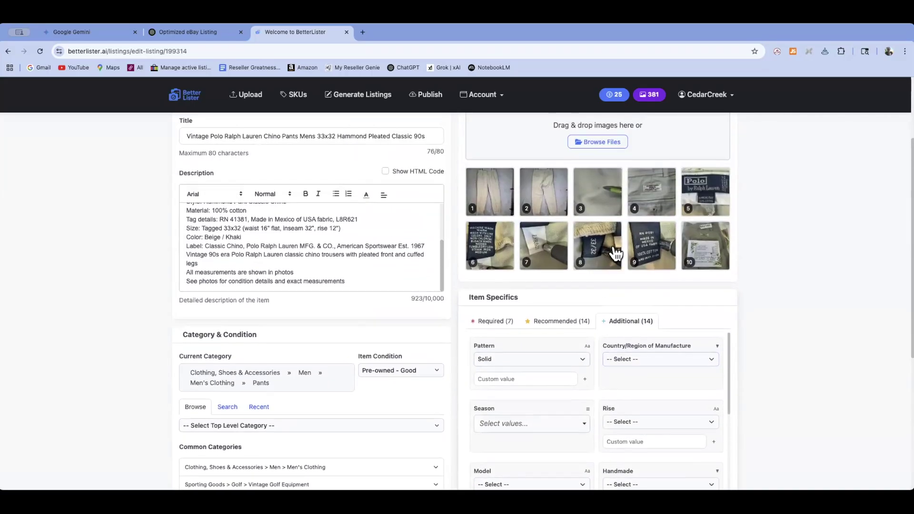
click(648, 260)
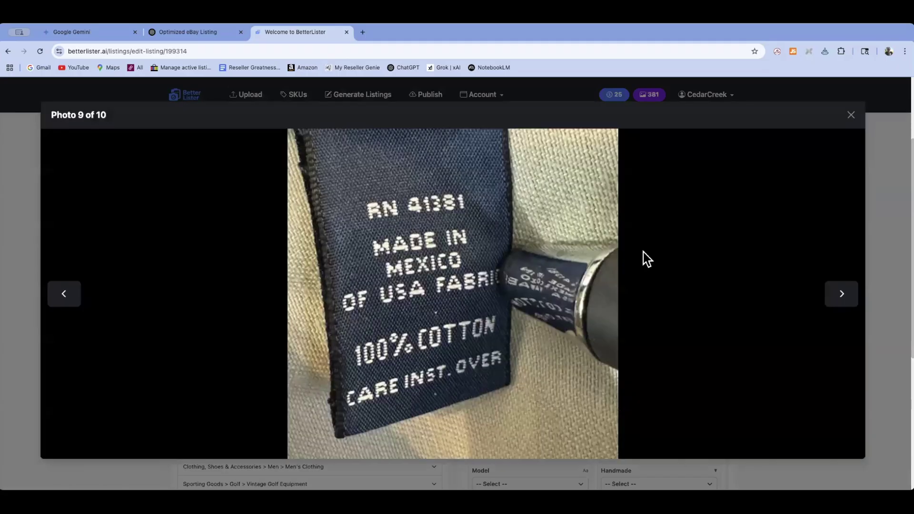
click(850, 119)
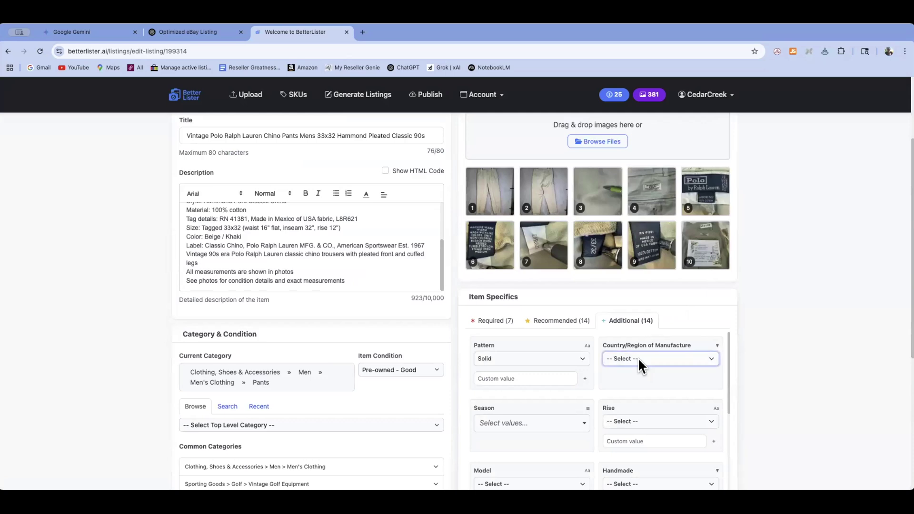
Set the chino listing's Country/Region of Manufacture to Mexico.
click(639, 365)
text(mex)
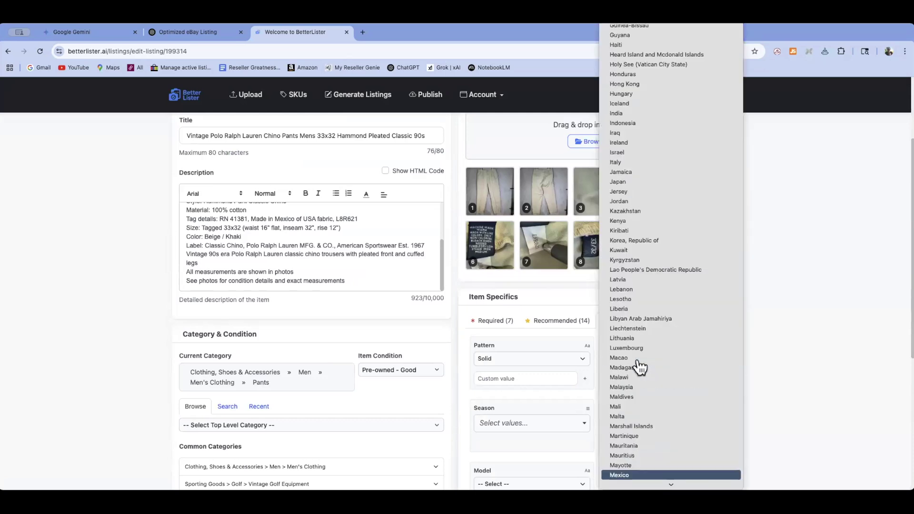
text(y)
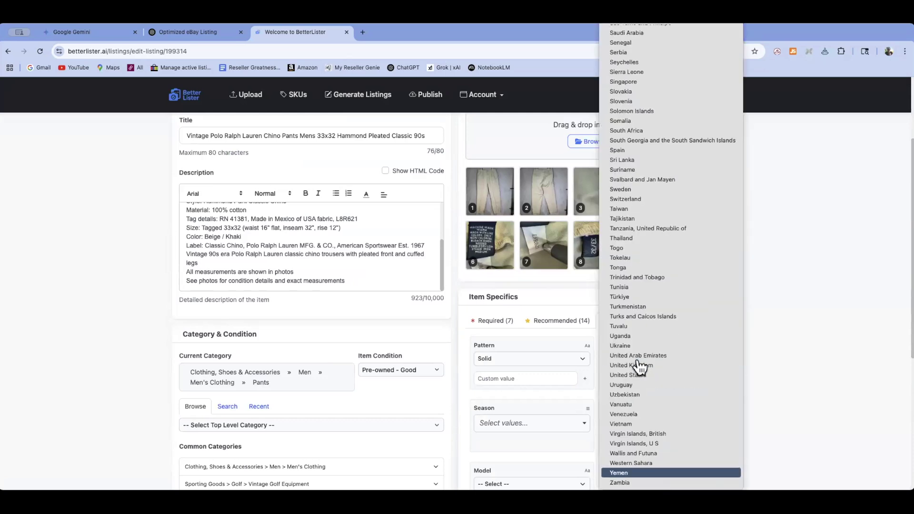
key(Home)
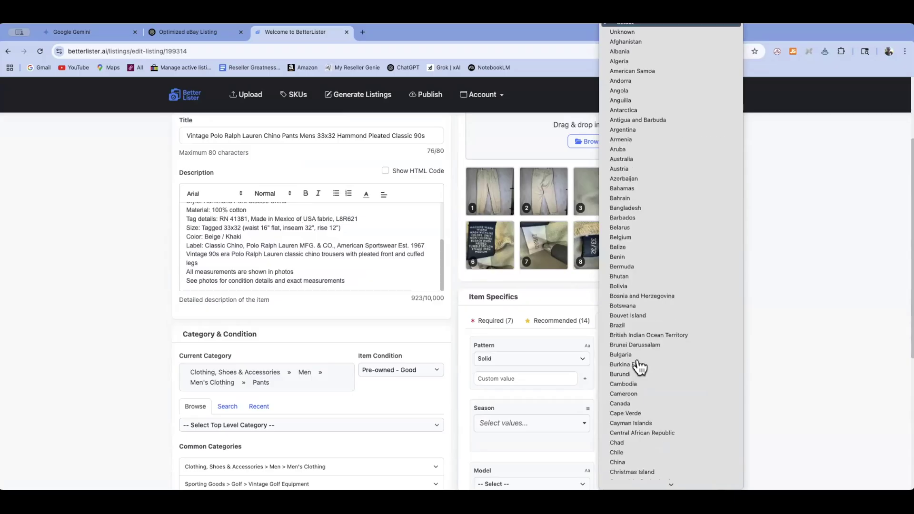
text(m)
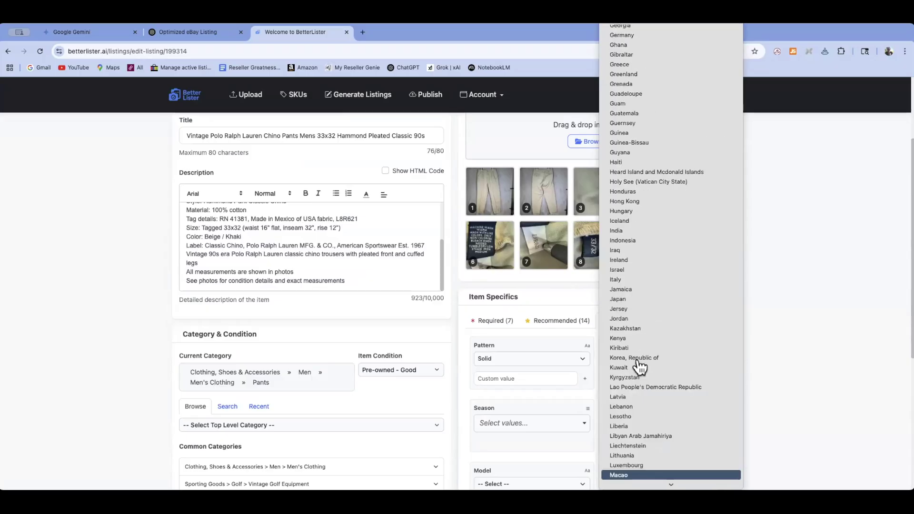
text(exi)
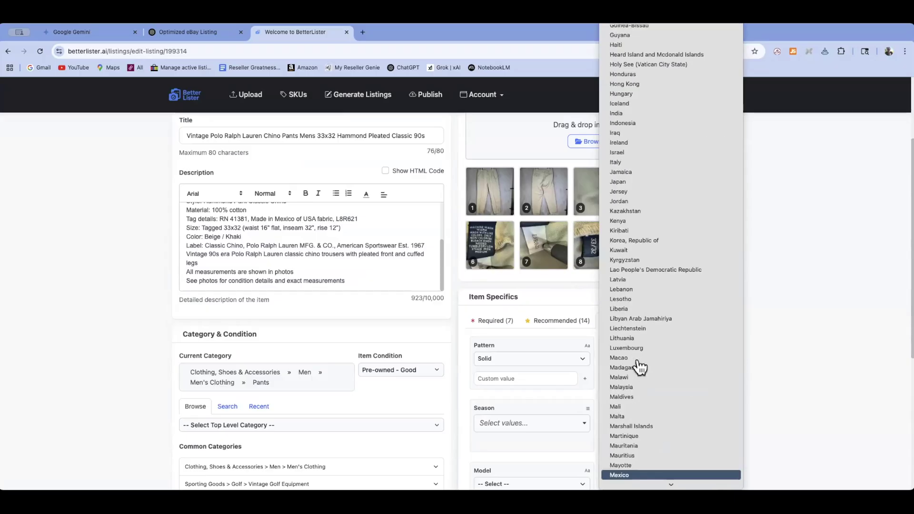
click(613, 466)
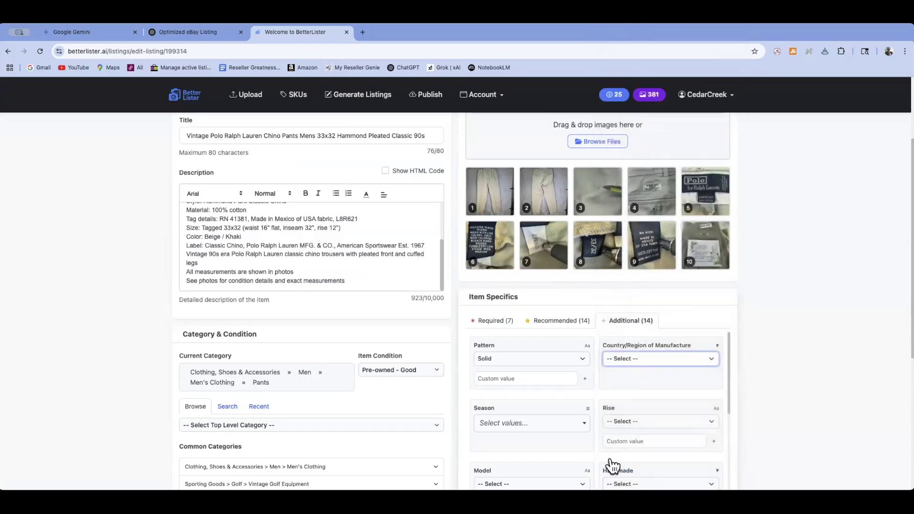
Select Fall, Spring, Summer and Winter as the Season values for the chino pants.
scroll(541, 381, down, 3)
click(517, 353)
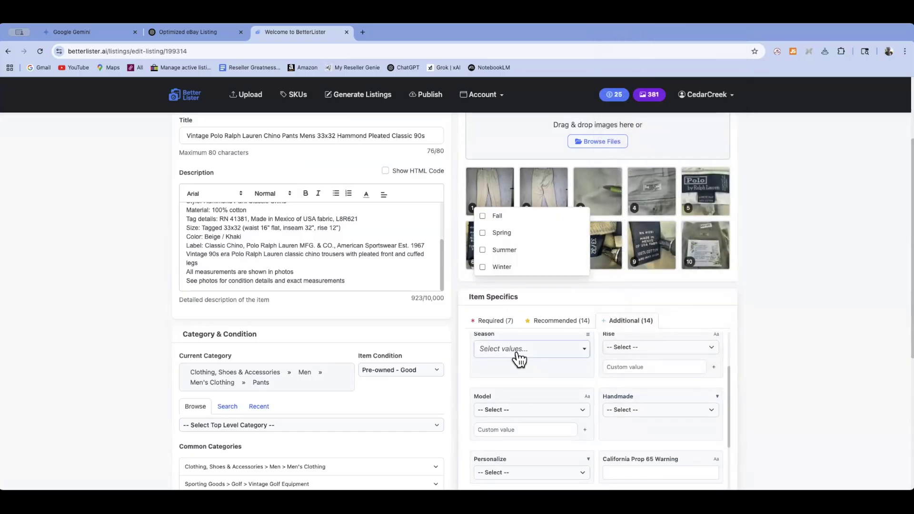
click(482, 217)
click(484, 233)
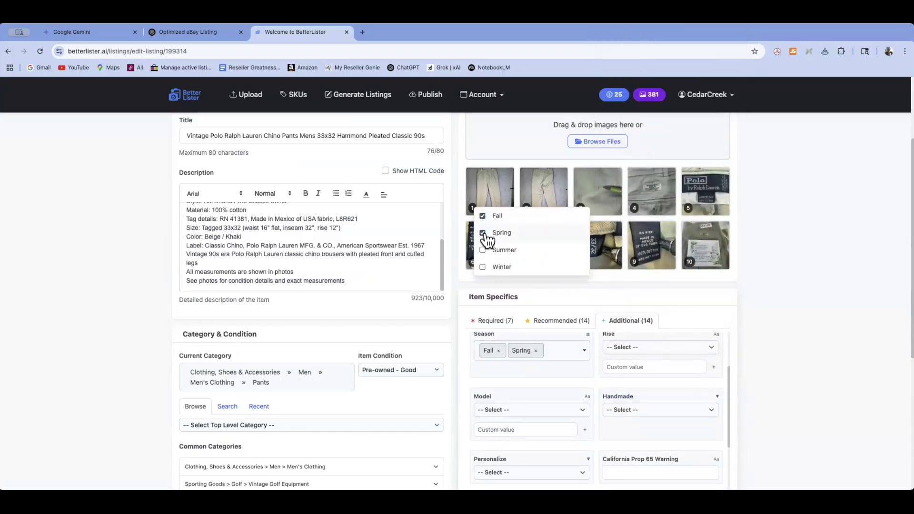
click(483, 250)
click(483, 267)
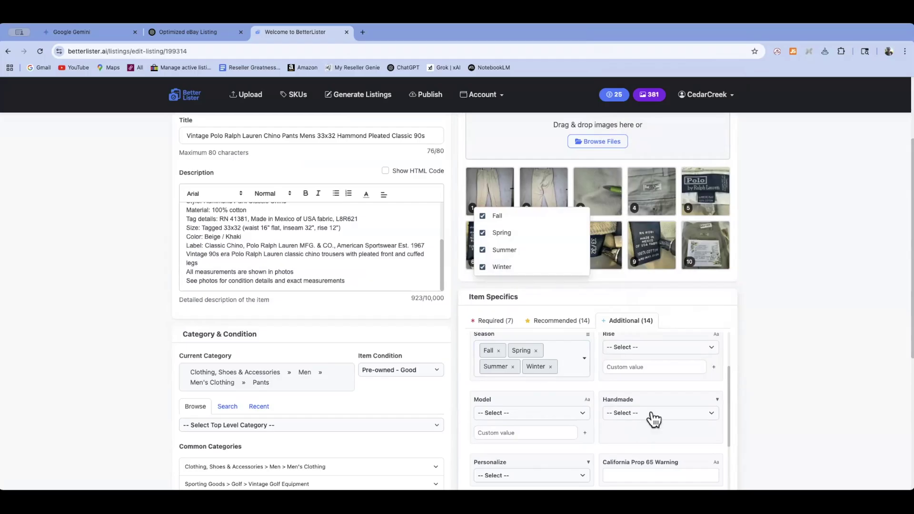
Set Rise to Mid (10-12 in) and Handmade to No in the additional item specifics.
click(638, 348)
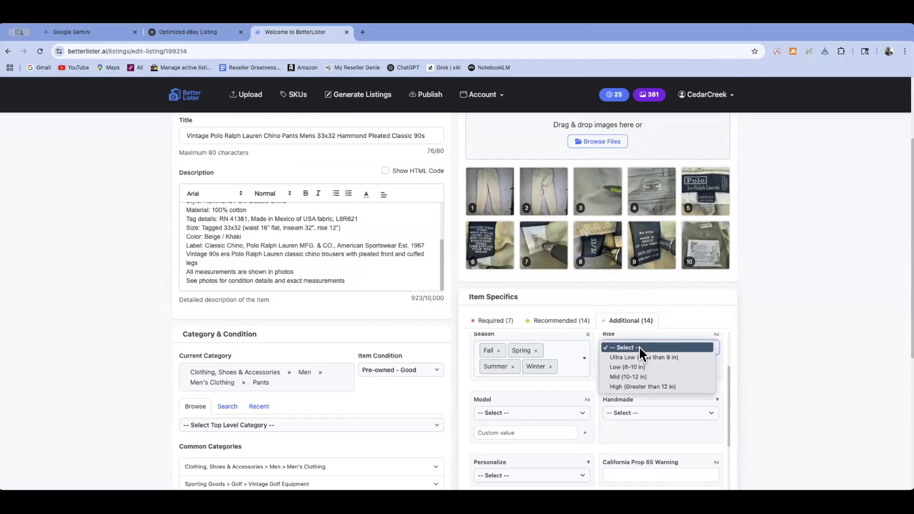
click(625, 375)
click(624, 416)
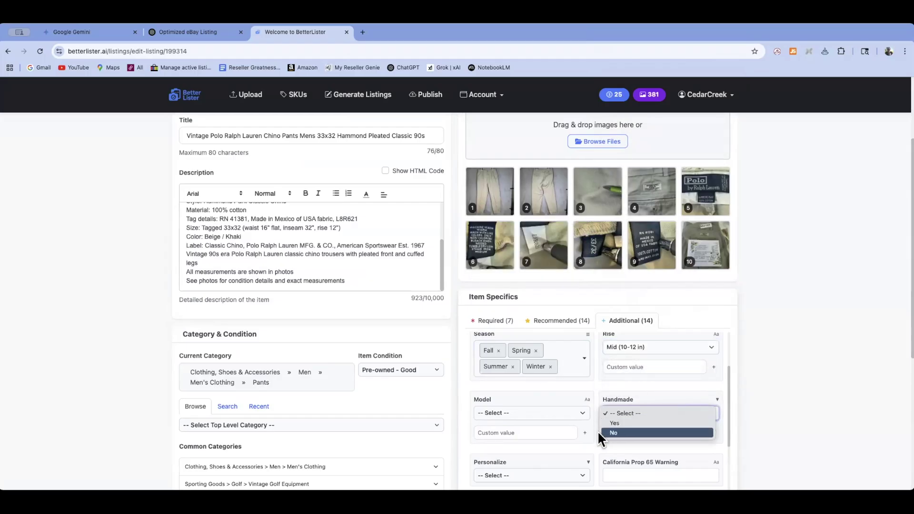
click(601, 432)
Search the preset Model values for a Polo Ralph Lauren entry matching the chino pants, leaving Model unselected.
click(485, 413)
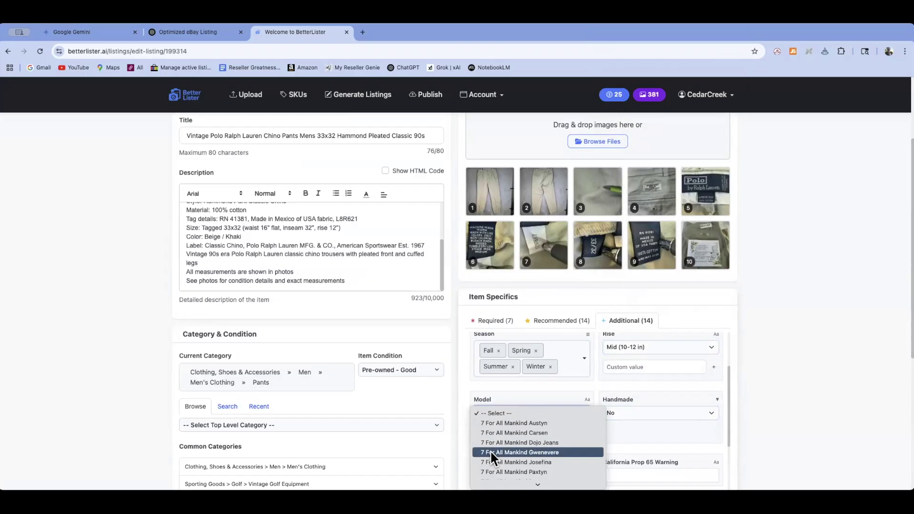
click(503, 399)
scroll(502, 388, down, 3)
scroll(504, 384, up, 1)
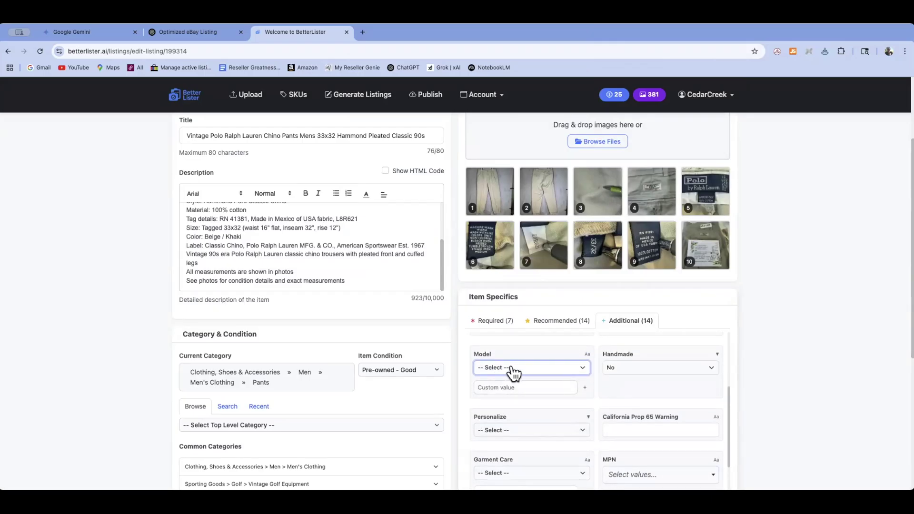
click(511, 372)
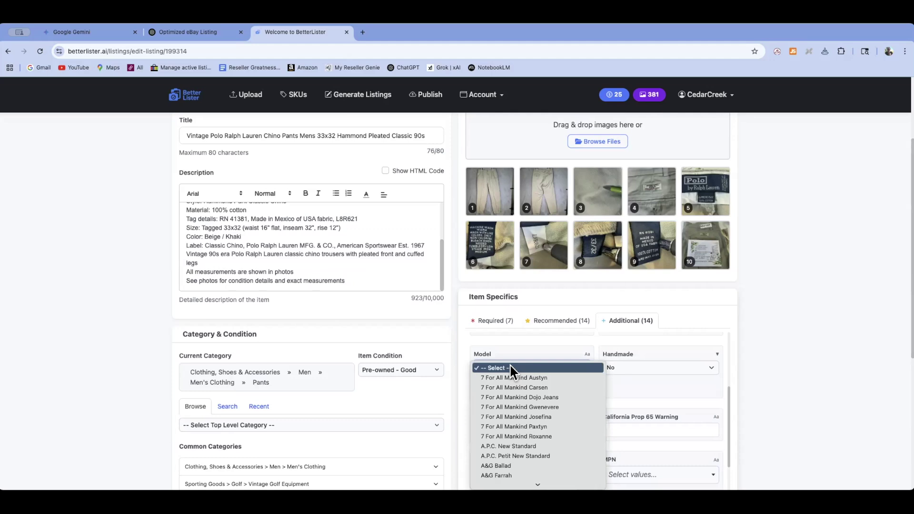
text(polo)
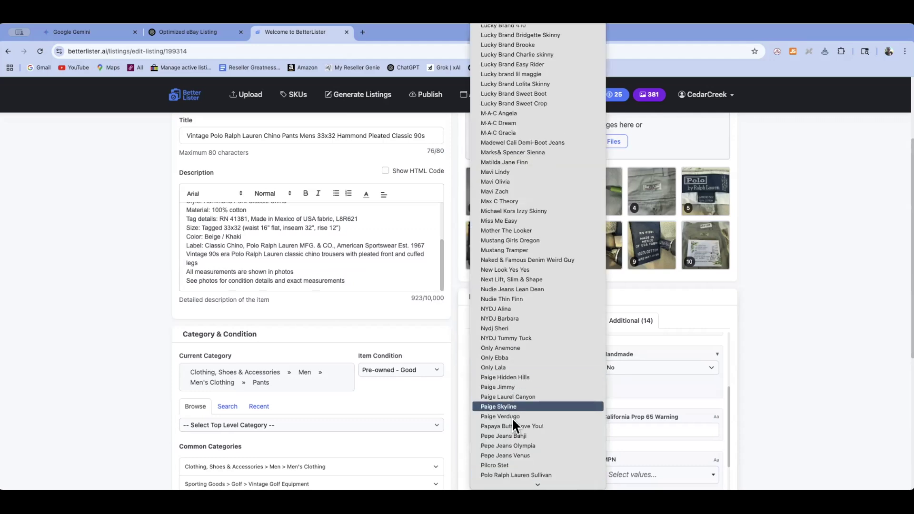
scroll(526, 465, down, 5)
scroll(523, 448, down, 1)
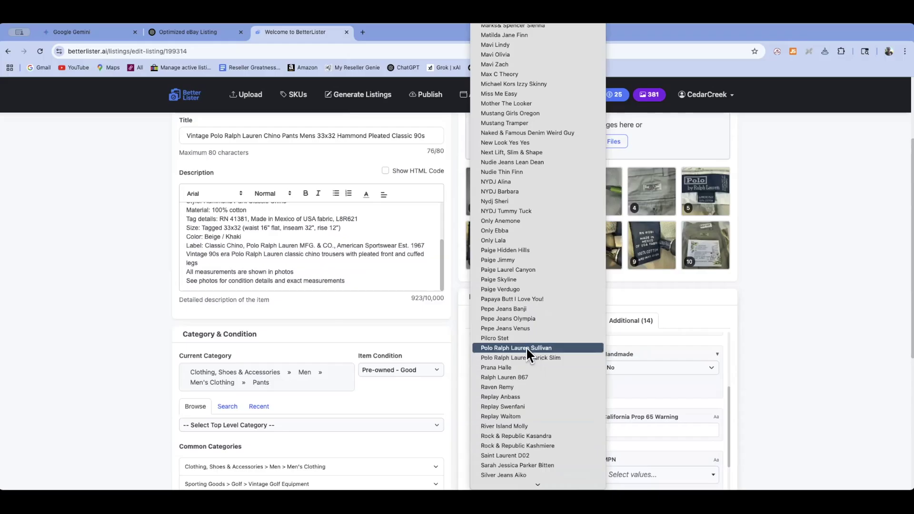
click(735, 381)
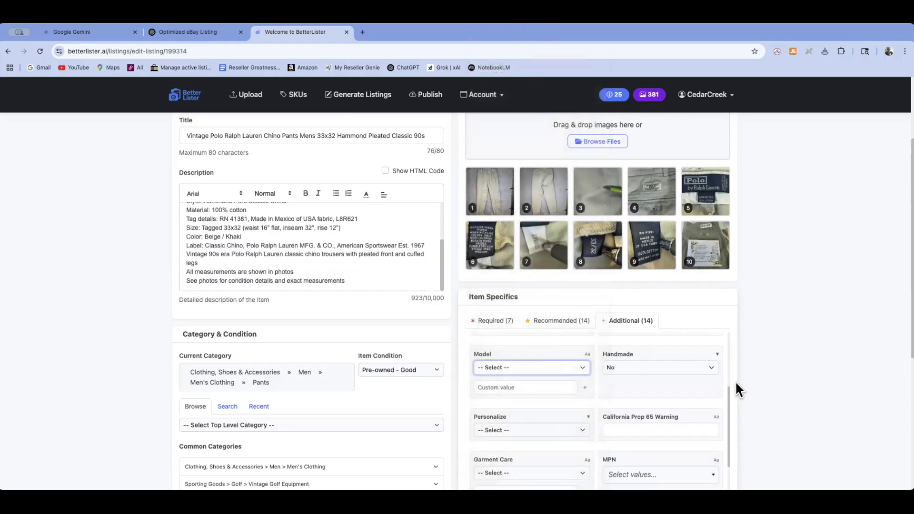
Enter Polo Ralph Lauren Hammond as the custom value for Model.
click(497, 386)
text(O)
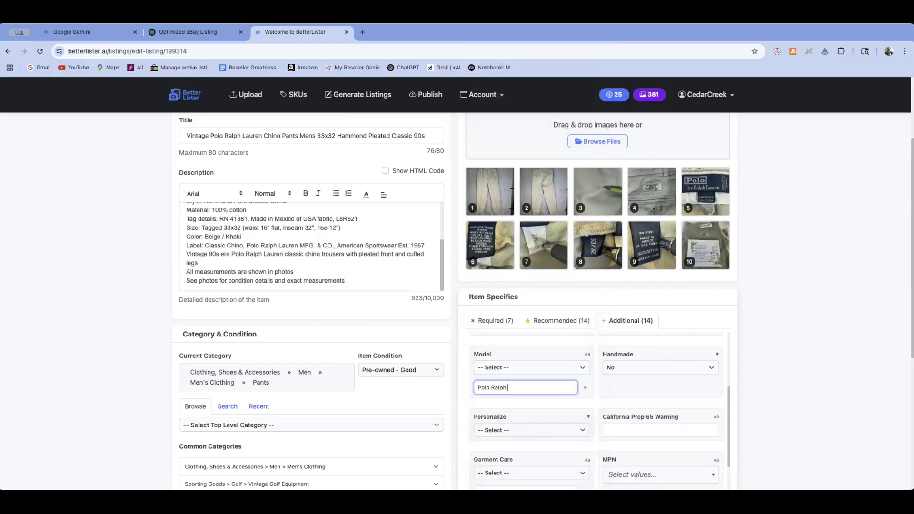
text(Polo Ralph Lauren Hamm)
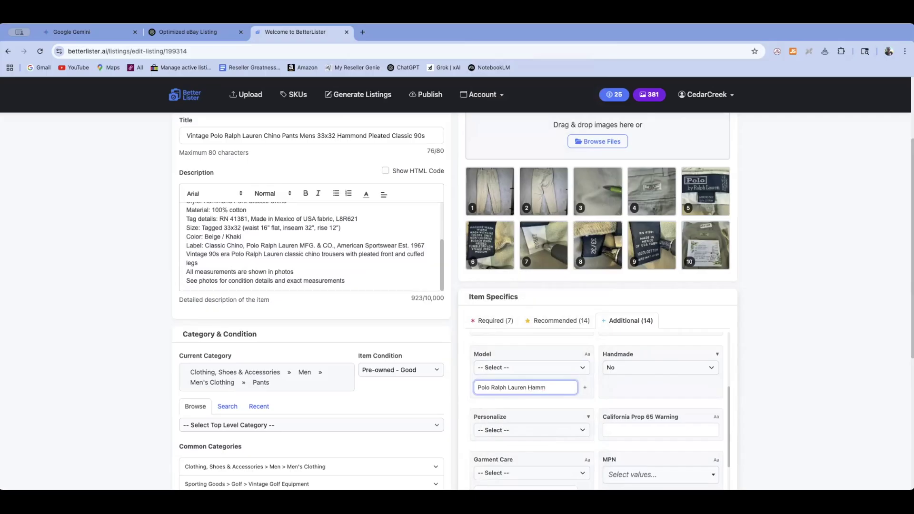
text(om)
Set Personalize to No and Garment Care to Machine Washable for the chino pants.
click(509, 430)
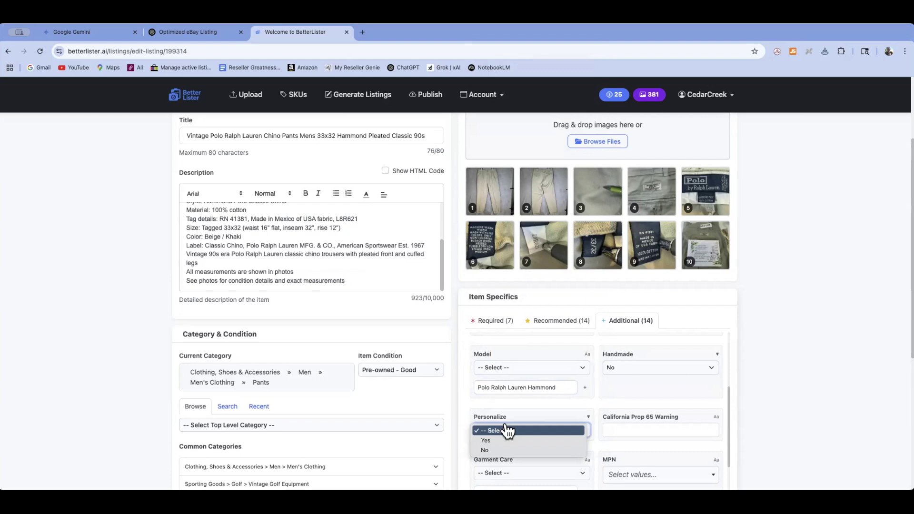
click(499, 450)
scroll(562, 410, down, 3)
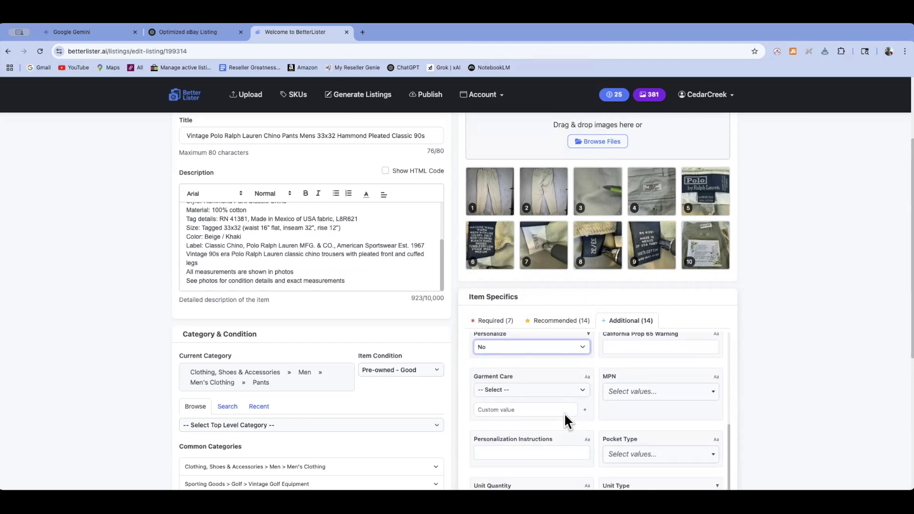
click(501, 379)
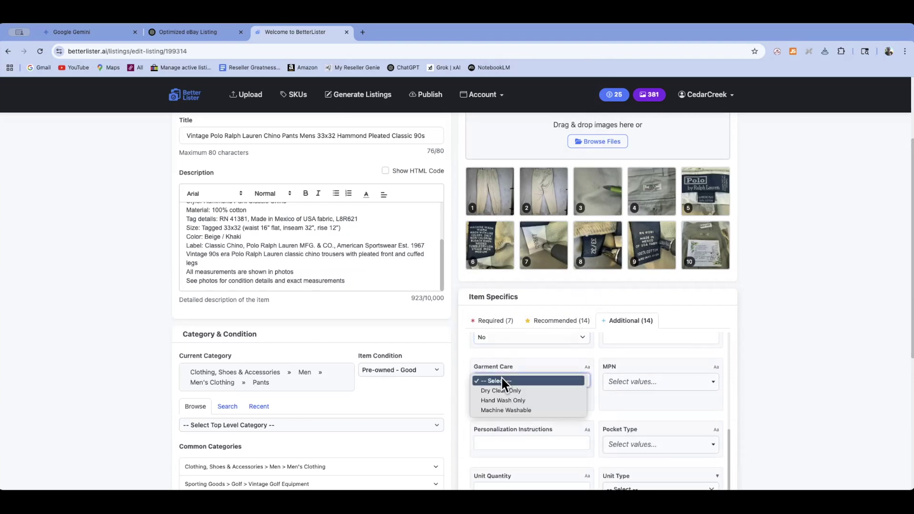
click(501, 410)
Choose Slash Pocket as the Pocket Type in the additional item specifics.
click(635, 445)
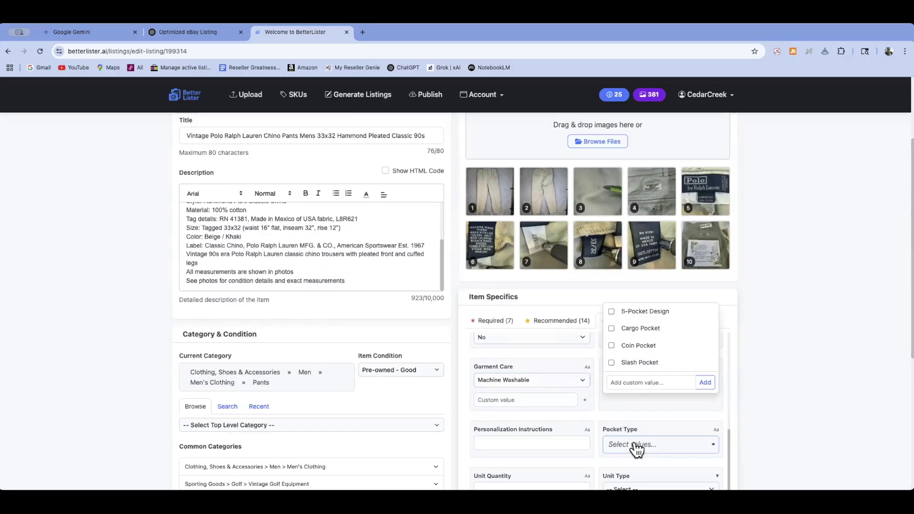
click(633, 363)
click(591, 403)
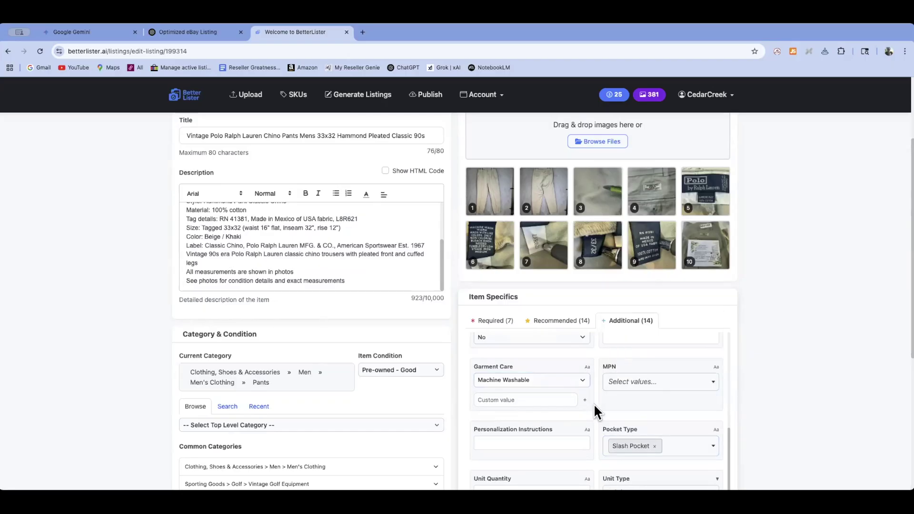
Add the entered custom value Polo Ralph Lauren Hammond as the listing's Model.
scroll(593, 404, down, 2)
scroll(593, 403, up, 5)
scroll(593, 403, up, 2)
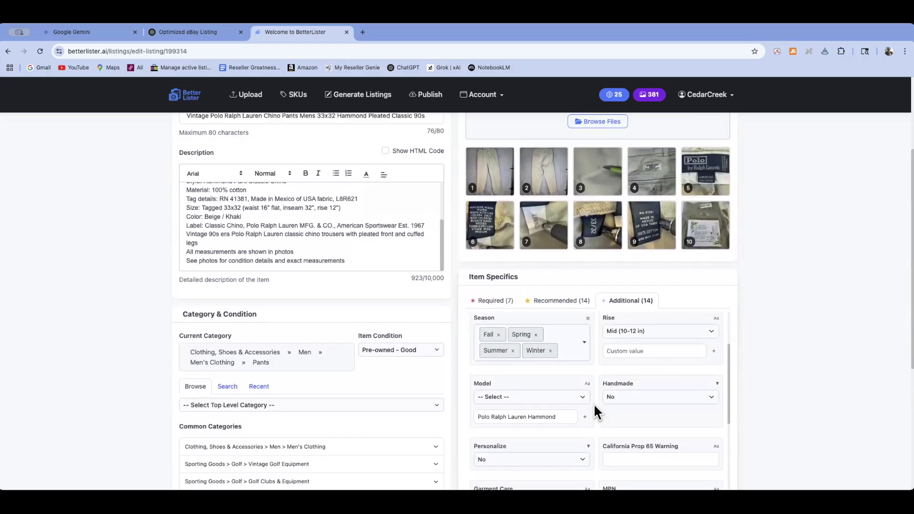
click(585, 417)
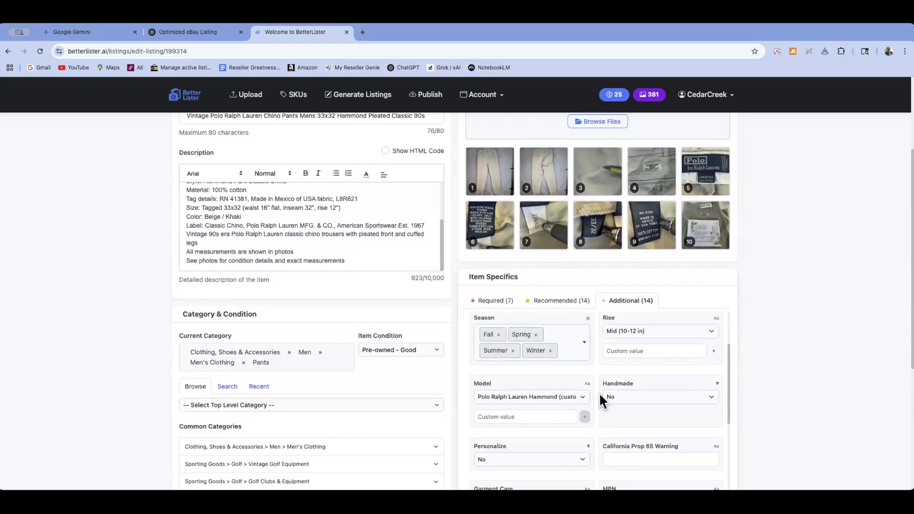
Review the chino pants listing's description from its beginning, then save the listing changes.
scroll(600, 395, up, 5)
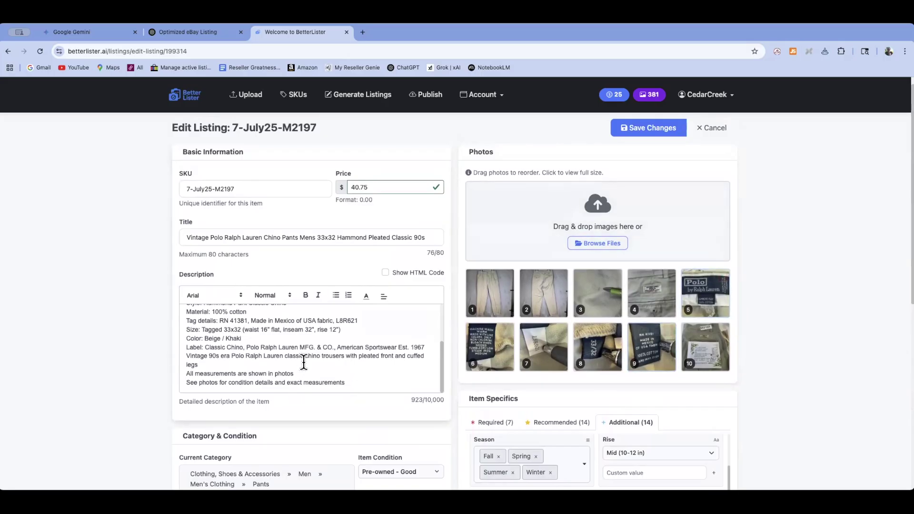
scroll(292, 354, up, 3)
scroll(291, 355, up, 1)
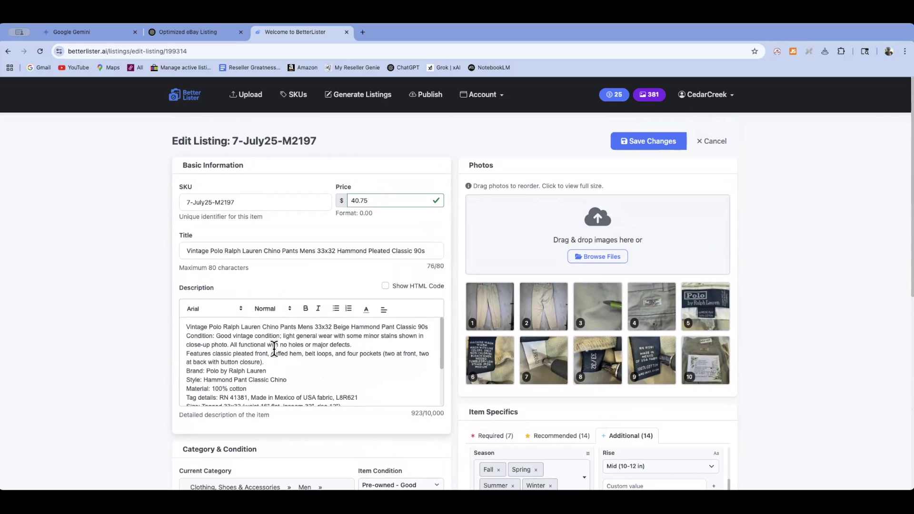
scroll(284, 353, down, 1)
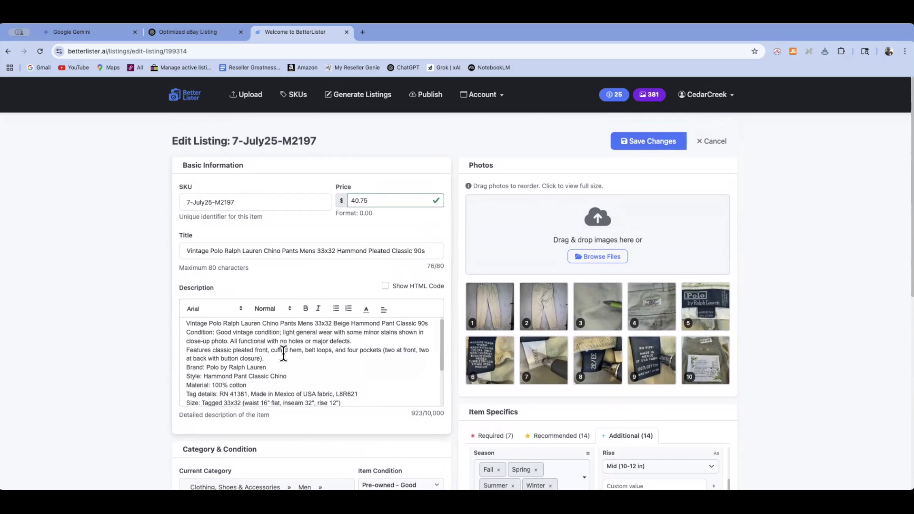
scroll(284, 353, down, 1)
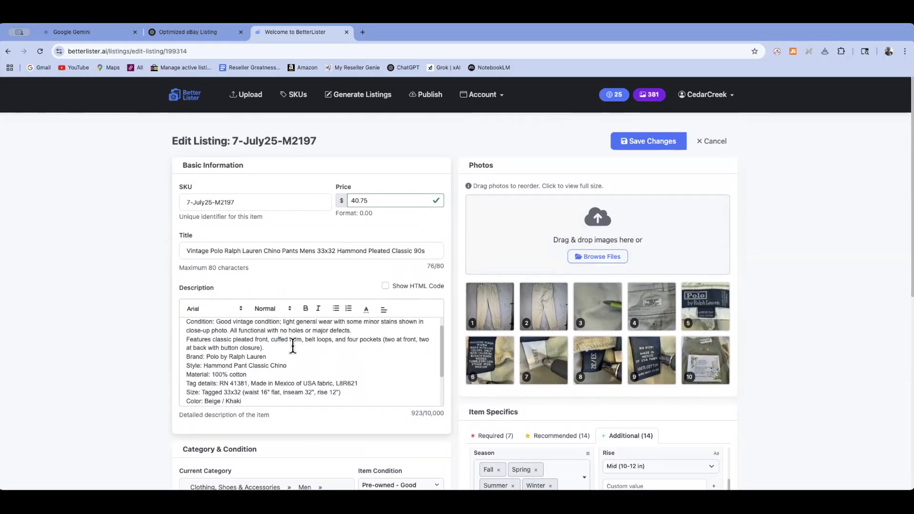
click(641, 141)
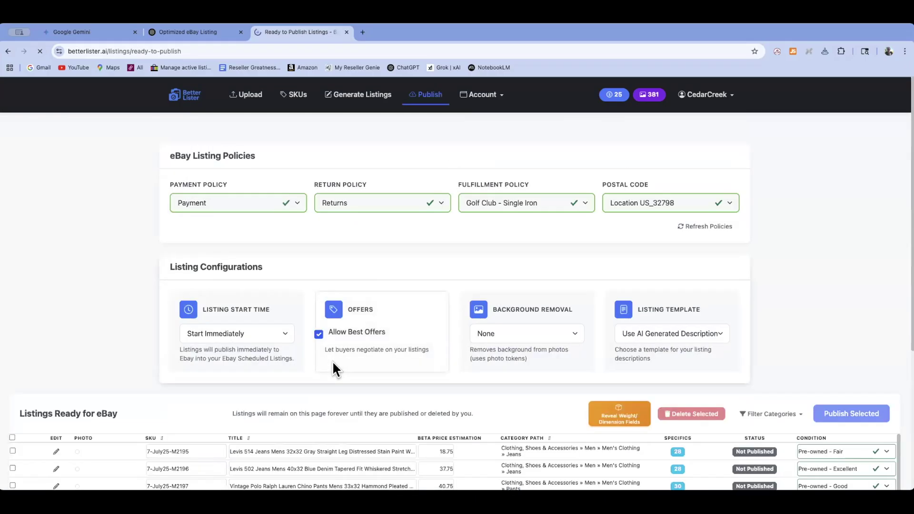
Open the Dickies 874 pants listing for editing and set its price to 33.75.
scroll(241, 376, down, 4)
scroll(239, 378, down, 1)
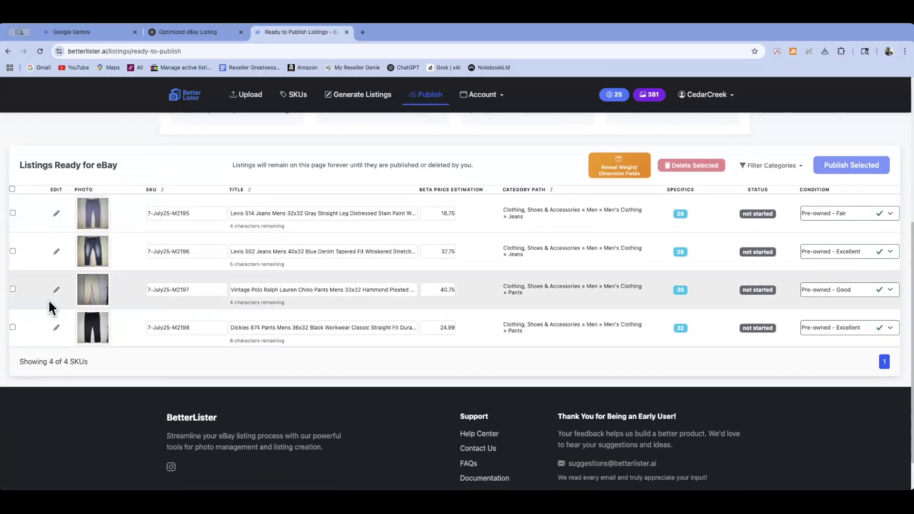
click(55, 328)
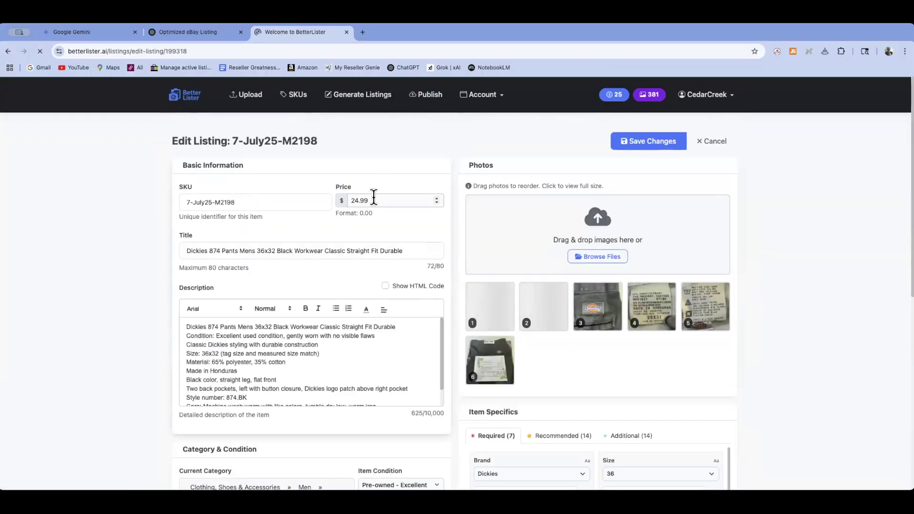
double_click(373, 200)
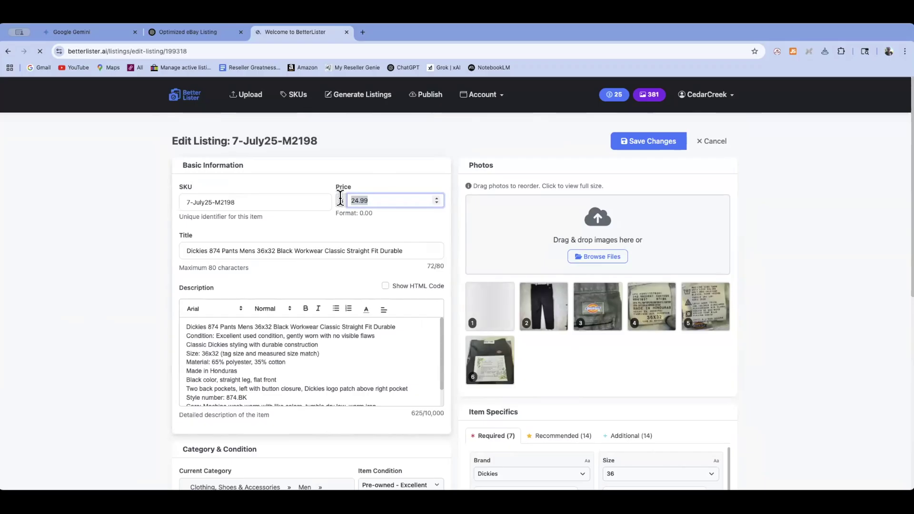
text(33.75)
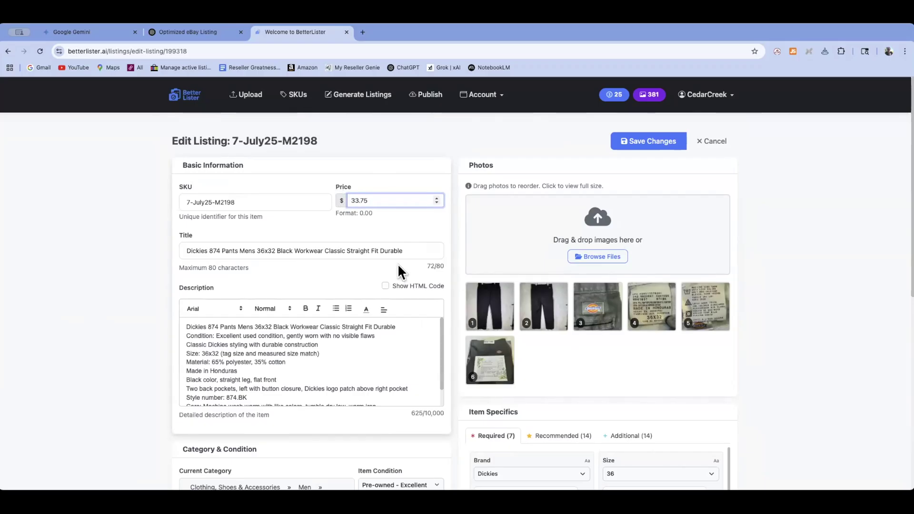
Review the required and recommended item specifics of the Dickies pants listing, from Style and Color through Closure and Vintage.
scroll(458, 267, down, 5)
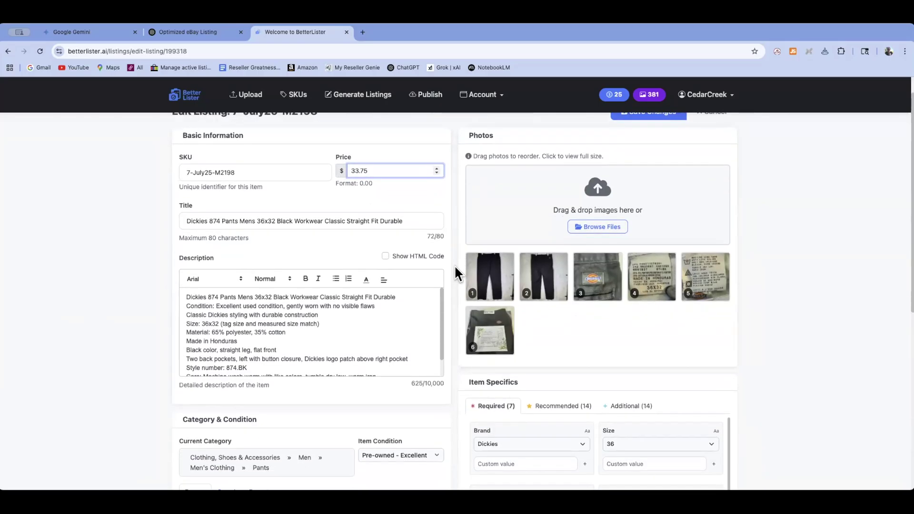
scroll(576, 329, down, 3)
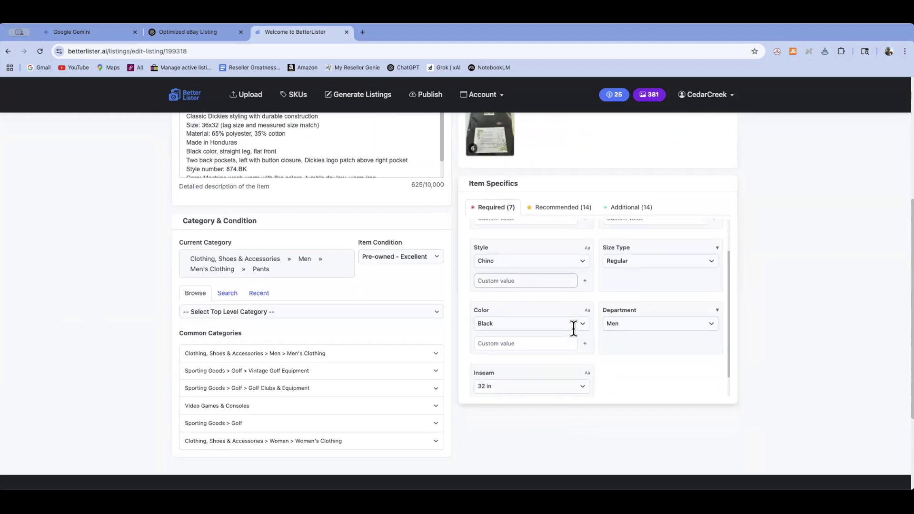
scroll(572, 327, up, 3)
click(564, 208)
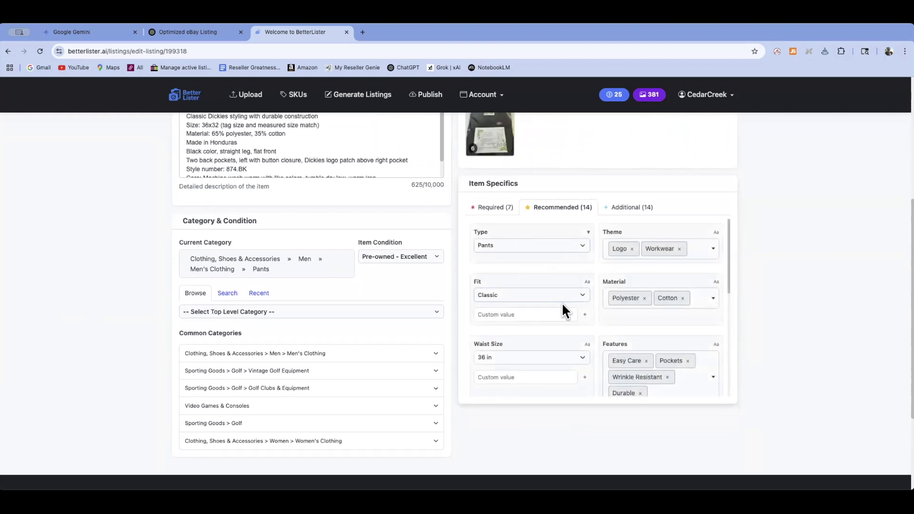
scroll(562, 302, down, 2)
scroll(562, 302, down, 4)
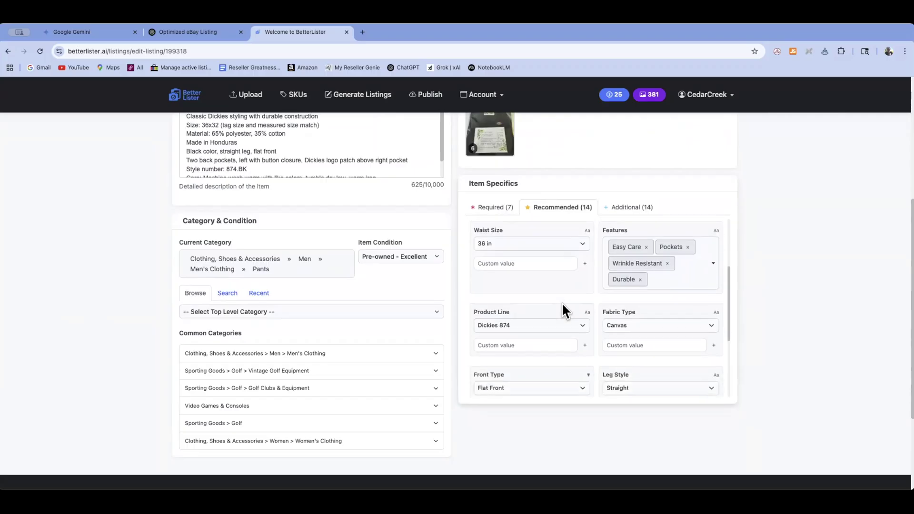
scroll(562, 303, down, 2)
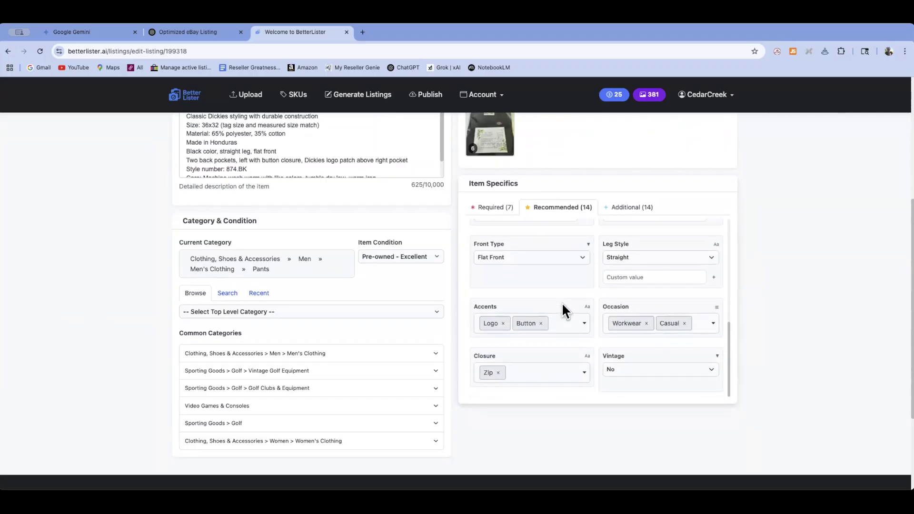
Open the Country/Region of Manufacture choices in the additional item specifics of the Dickies pants.
click(626, 205)
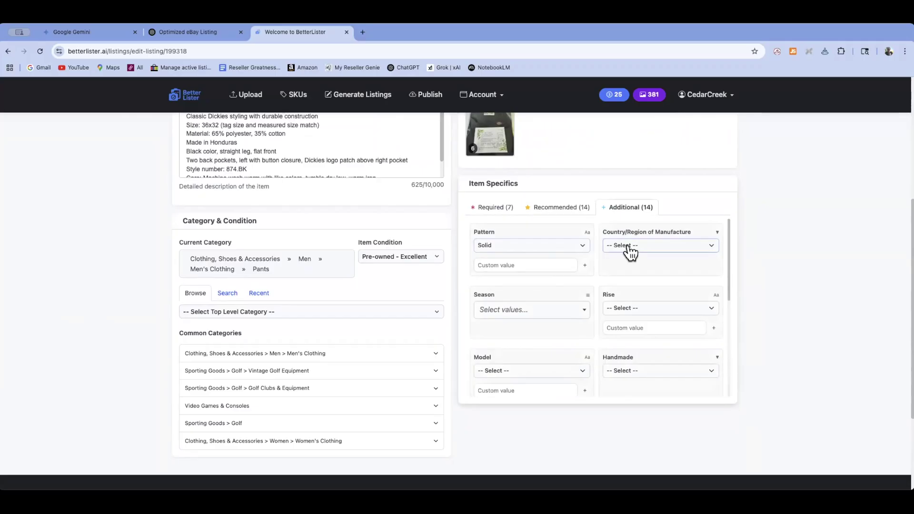
click(630, 251)
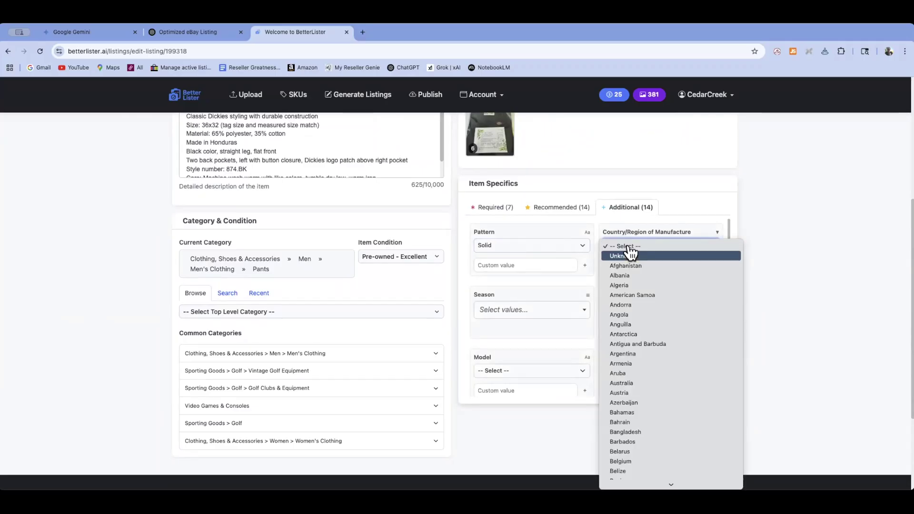
Set the country of manufacture to United States and the rise to Mid (10-12 in) for the Dickies pants.
scroll(629, 251, down, 20)
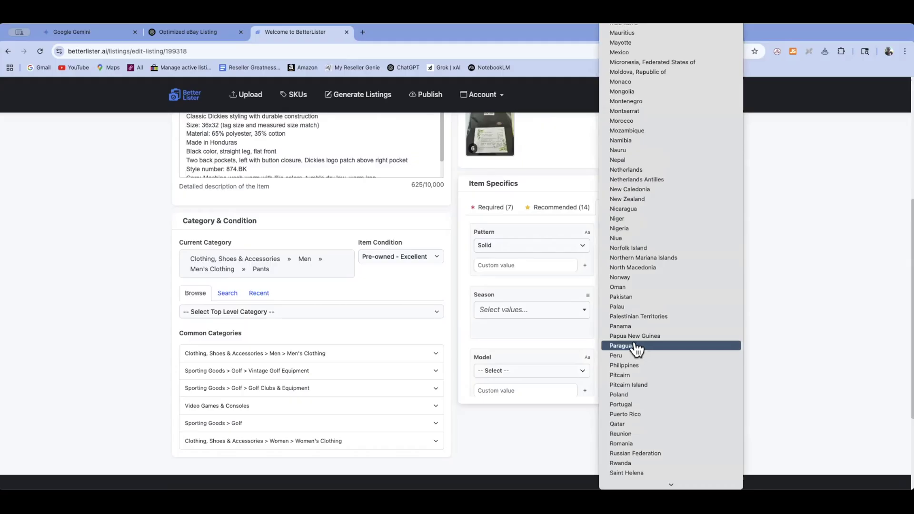
scroll(635, 350, up, 15)
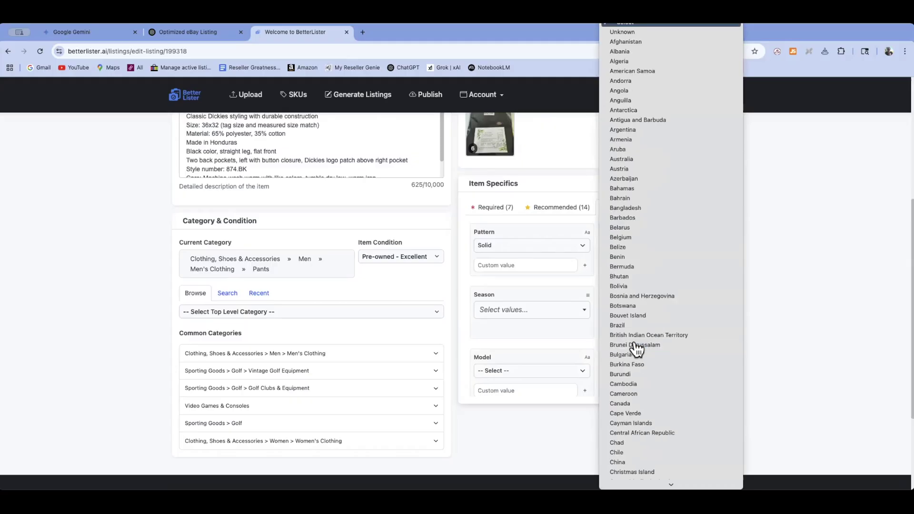
scroll(637, 348, down, 15)
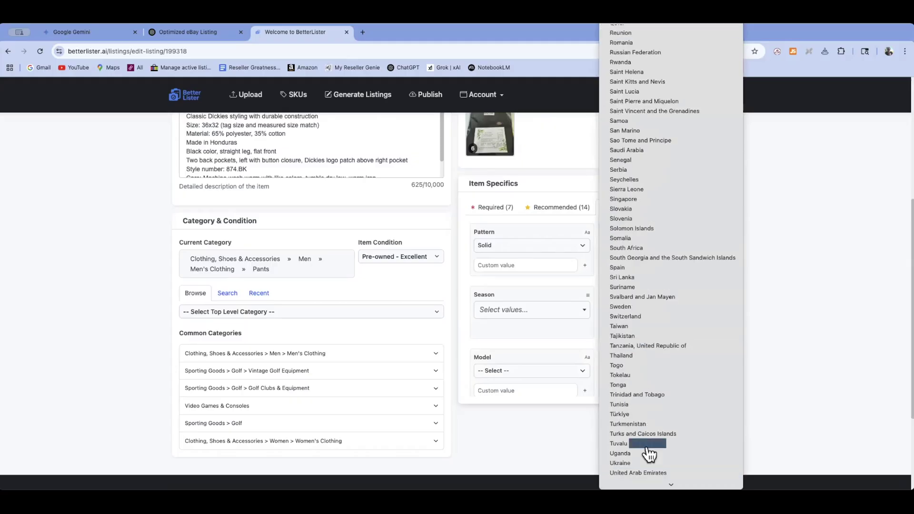
scroll(647, 419, down, 2)
click(648, 419)
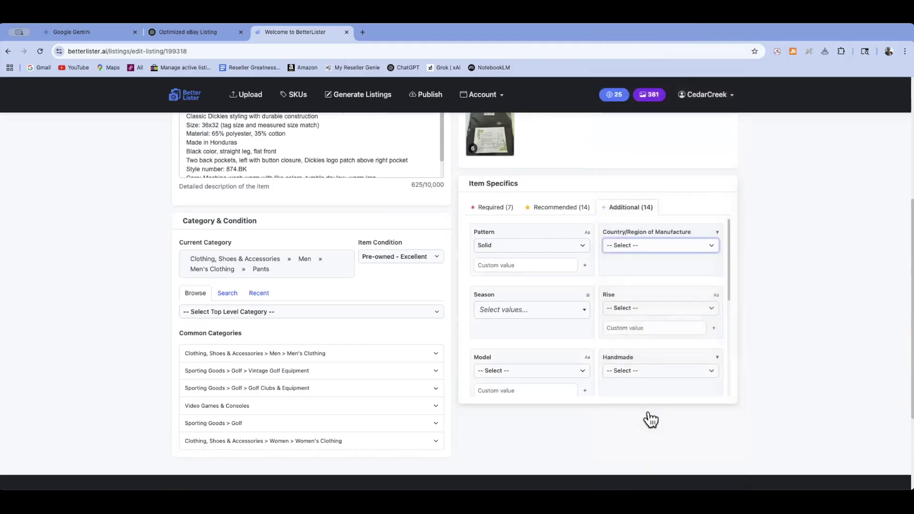
click(624, 307)
click(618, 336)
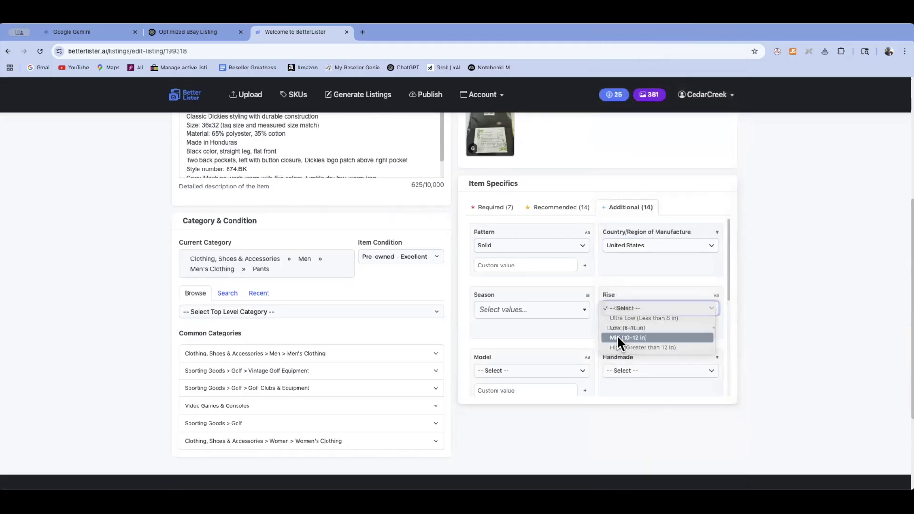
Assign all four seasons, Fall, Spring, Summer and Winter, to the listing's Season specific.
click(516, 310)
click(483, 327)
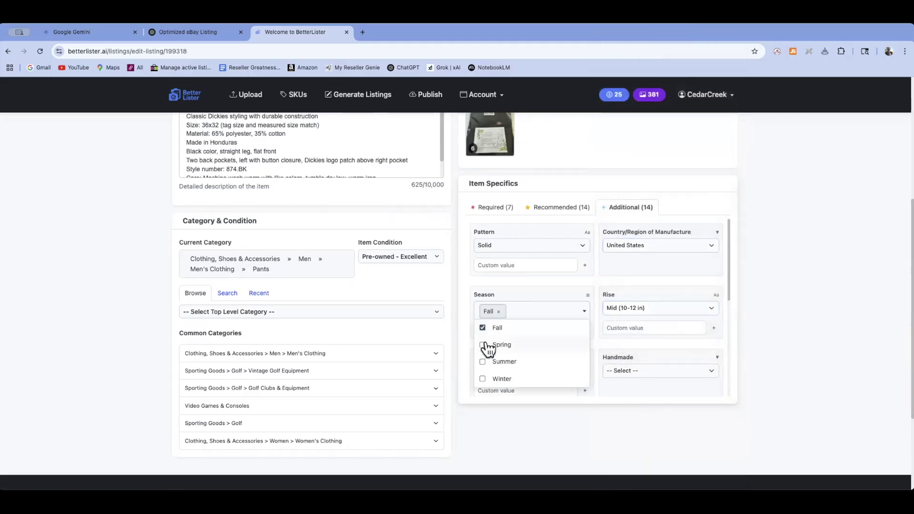
click(482, 345)
click(482, 362)
click(482, 378)
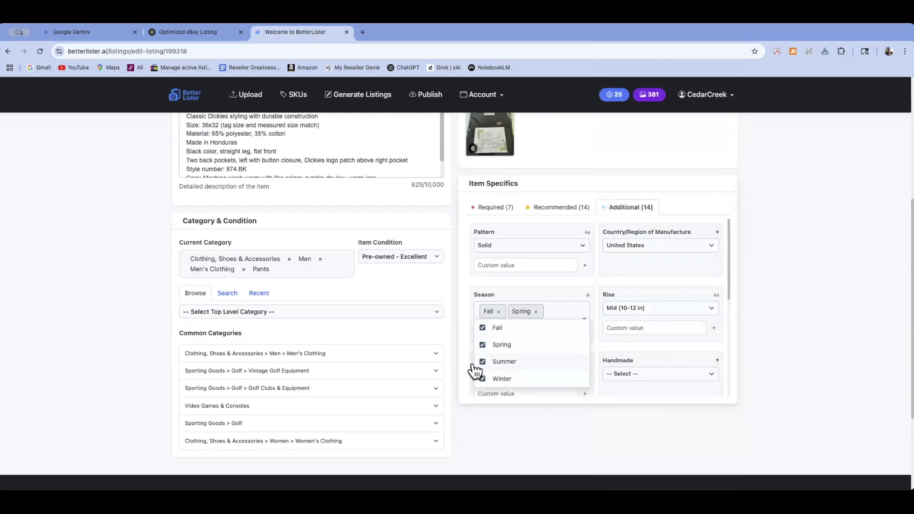
click(461, 338)
Add "Dickies 874" as a custom value for the listing's Model specific.
scroll(545, 342, down, 3)
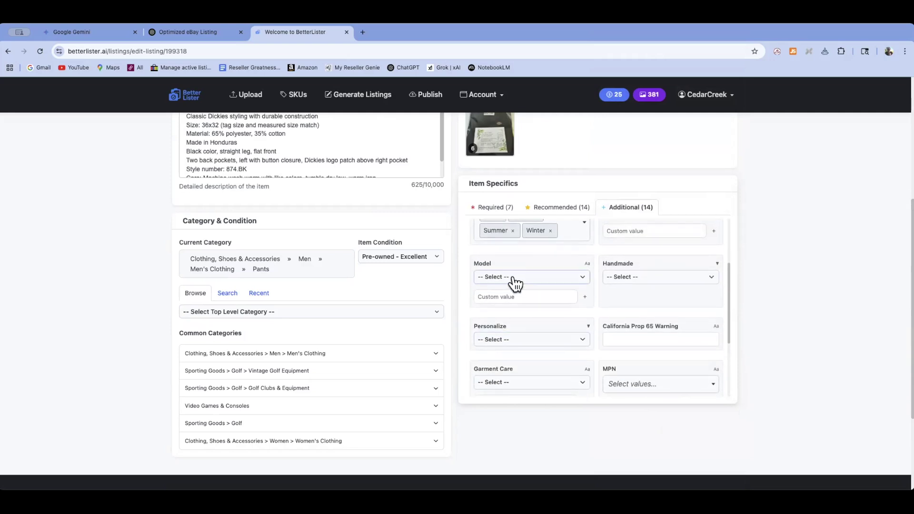
click(517, 282)
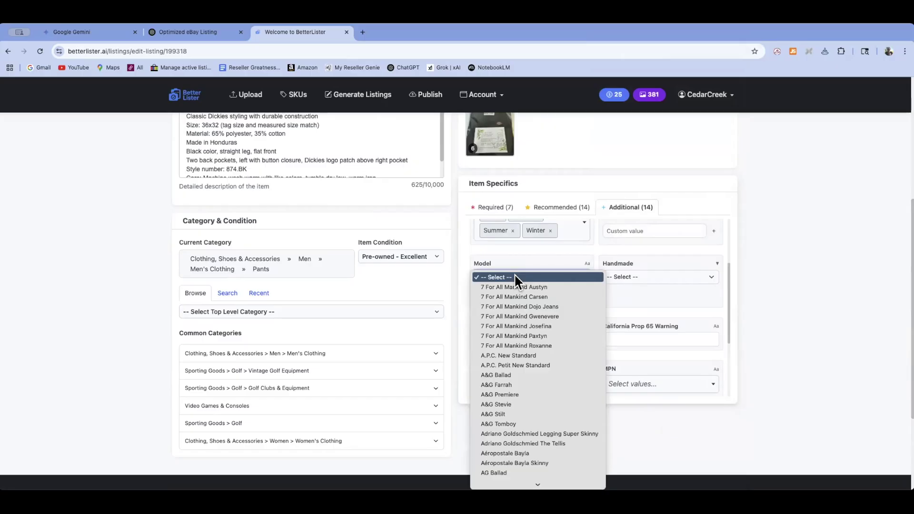
click(669, 431)
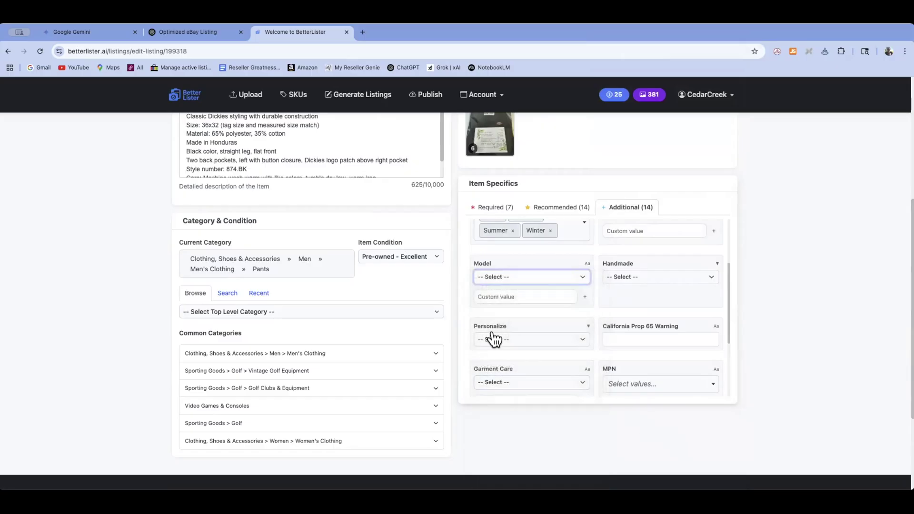
click(503, 297)
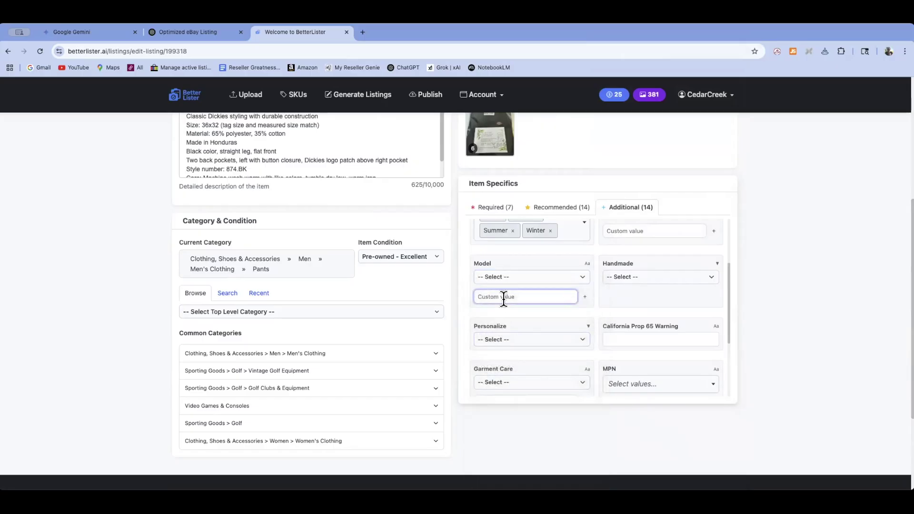
text(Dick)
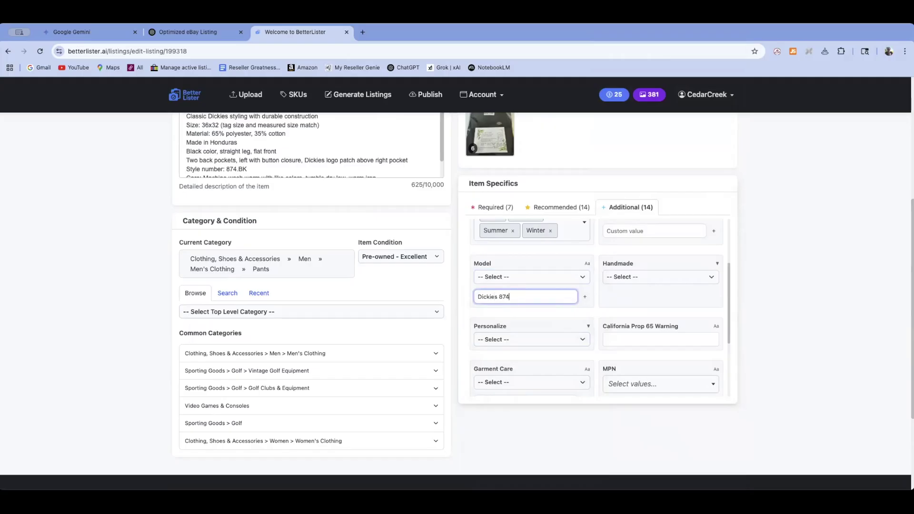
text(ies 874)
key(Return)
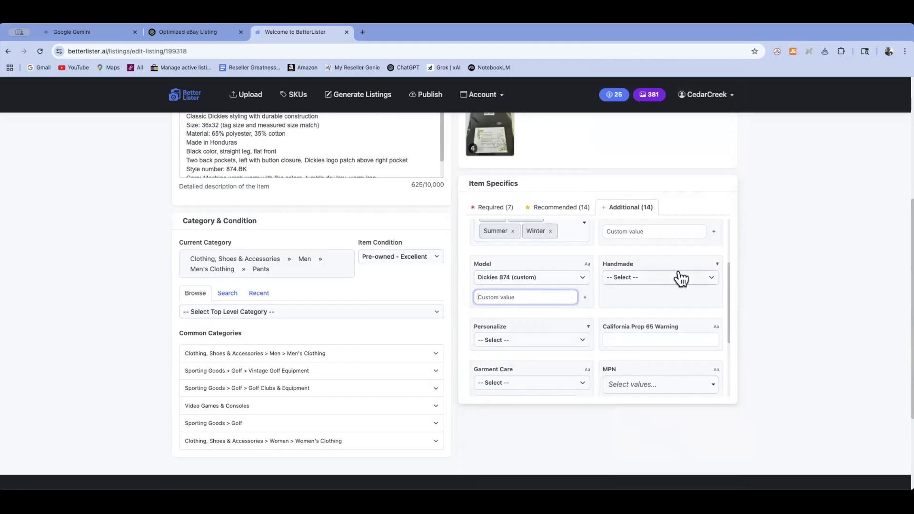
Set both the Handmade and Personalize specifics to No.
click(655, 278)
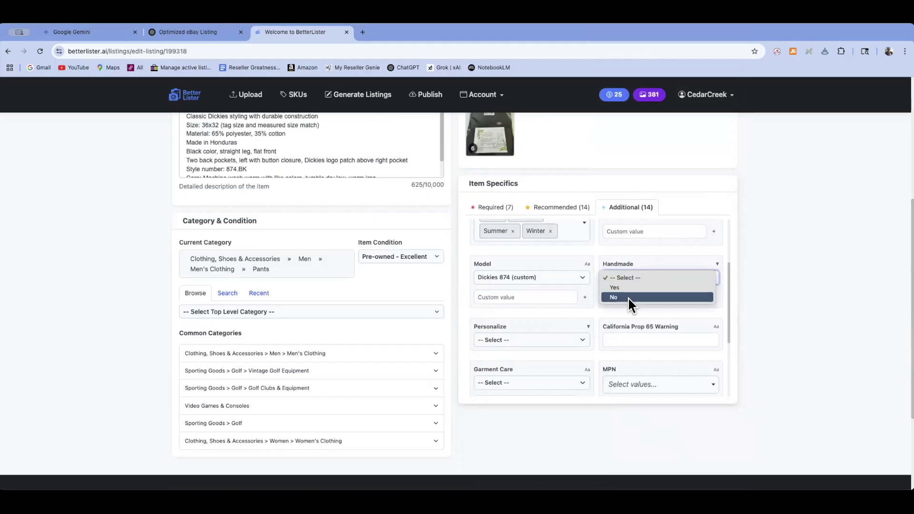
click(628, 297)
click(533, 340)
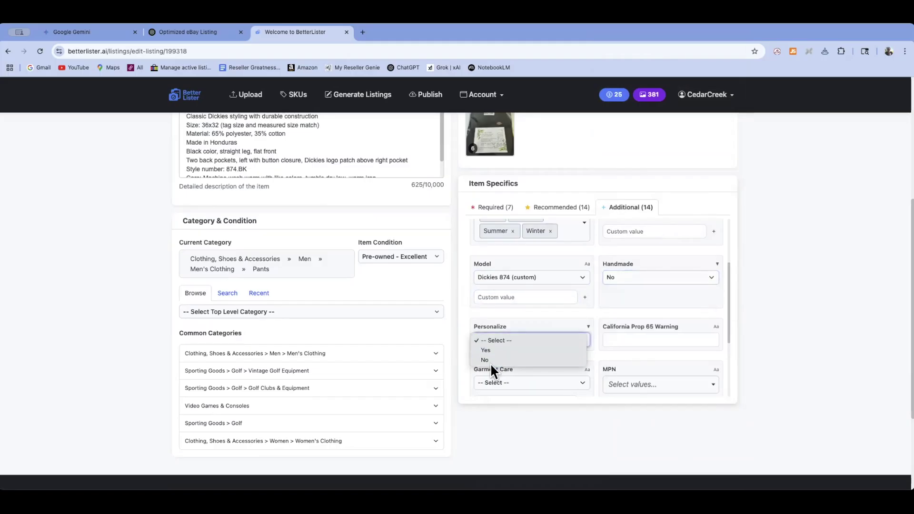
click(485, 359)
Set the Garment Care specific to Machine Washable.
scroll(526, 402, up, 1)
scroll(536, 360, down, 3)
click(498, 328)
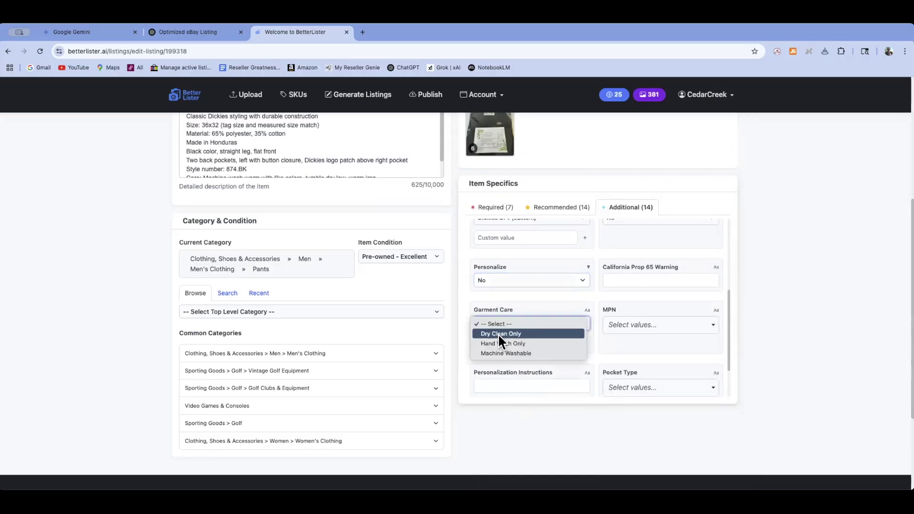
click(501, 352)
Save the changes to the Dickies 874 pants listing.
scroll(704, 283, up, 2)
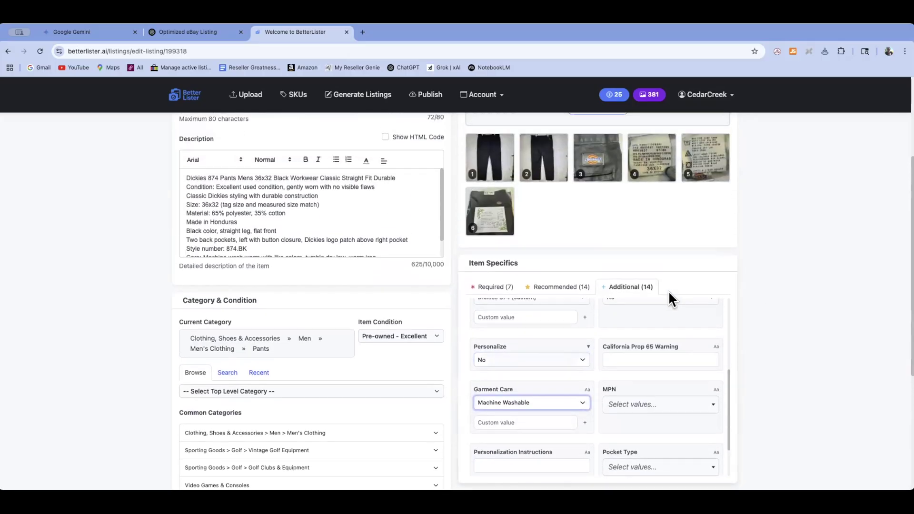
scroll(669, 291, up, 3)
scroll(643, 422, up, 5)
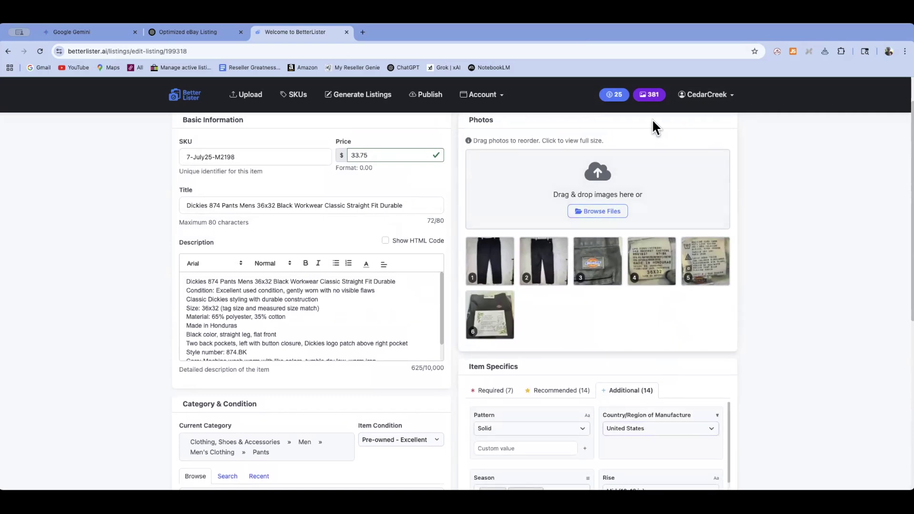
scroll(667, 157, up, 1)
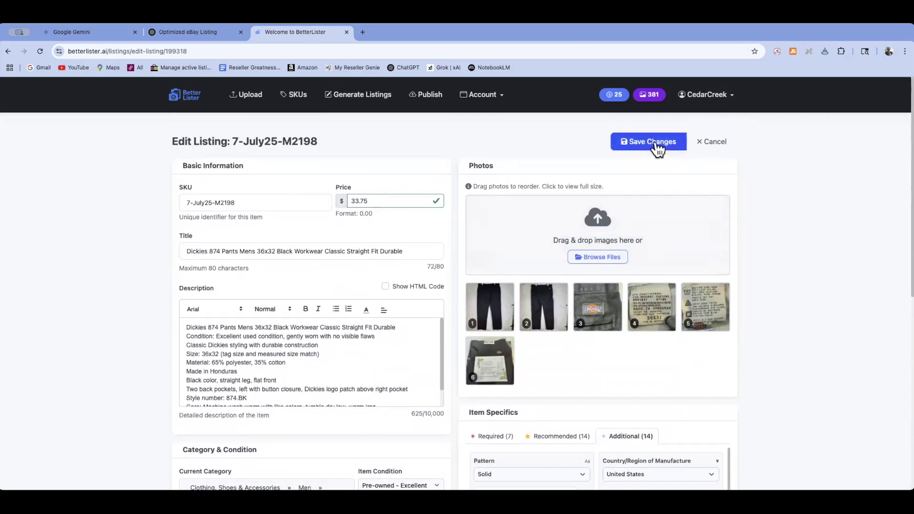
click(638, 151)
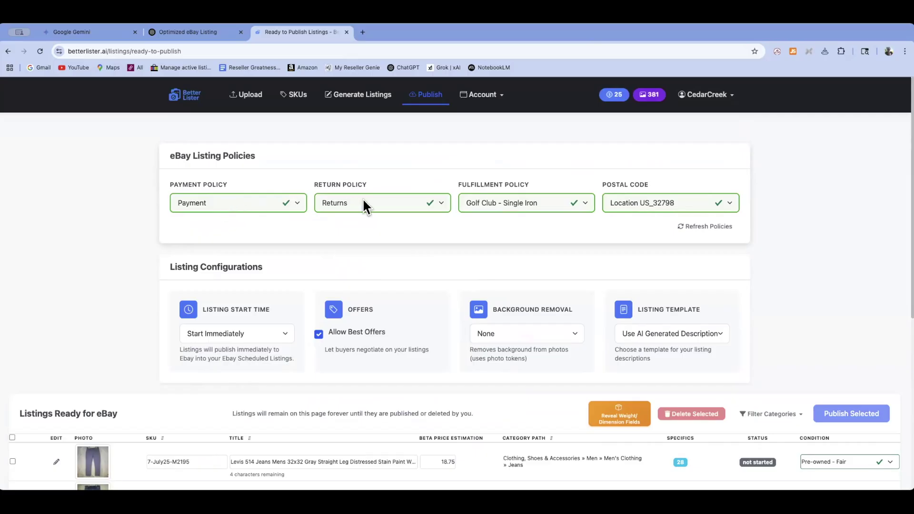
Change the fulfillment policy for the eBay listings to New Flat Rate 1-2 LBs.
click(530, 209)
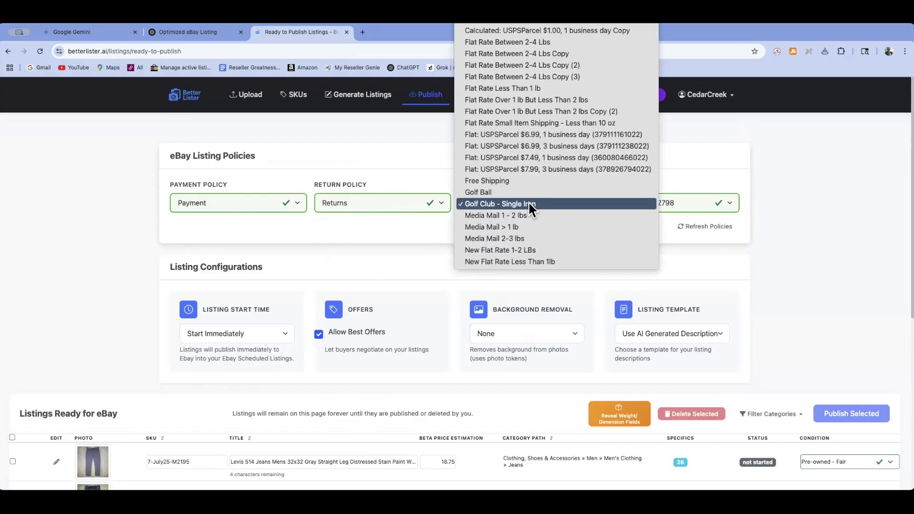
scroll(528, 201, up, 1)
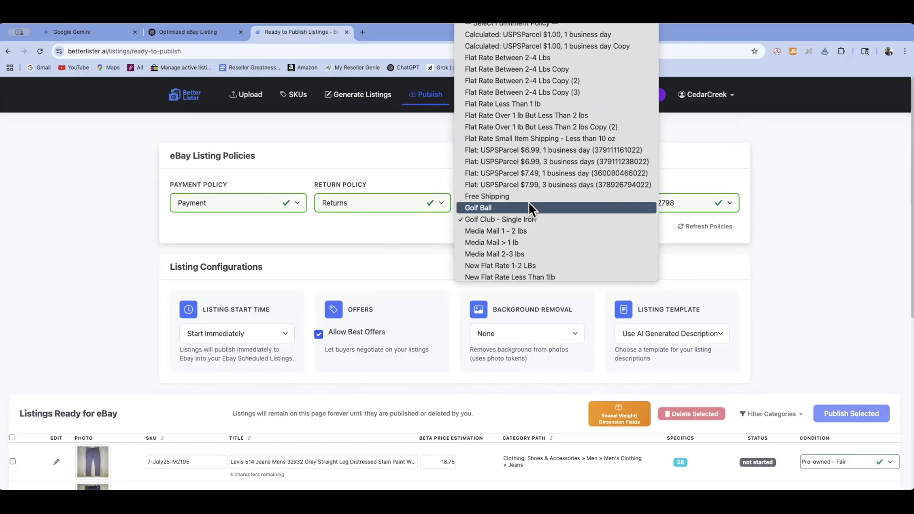
click(509, 266)
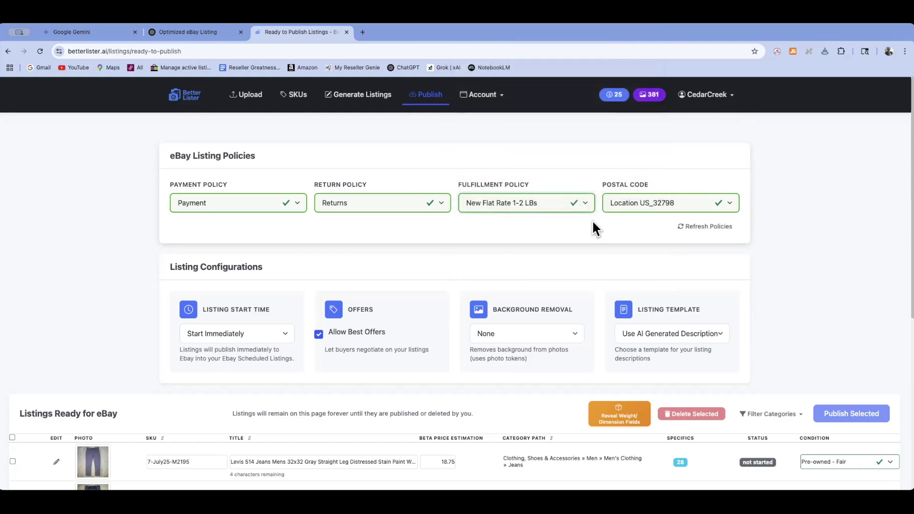
Change the listing start time option to Schedule for Later.
scroll(574, 229, down, 2)
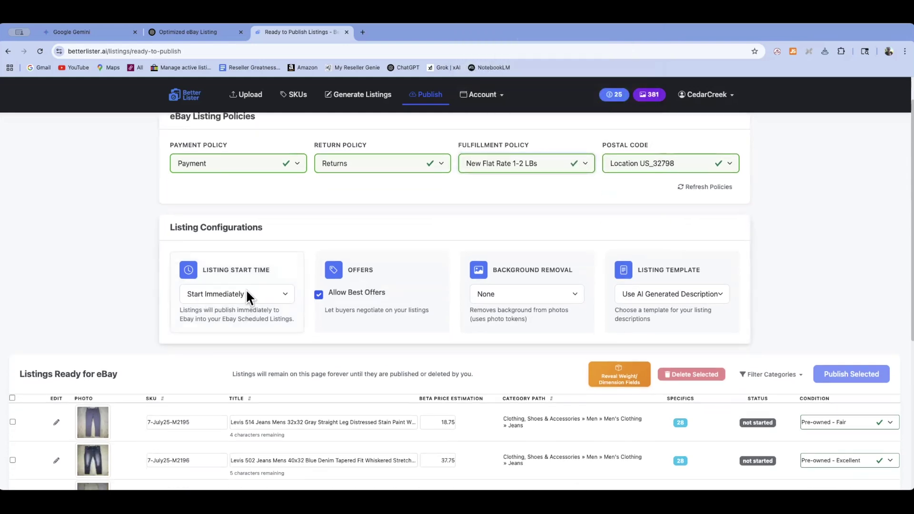
click(246, 289)
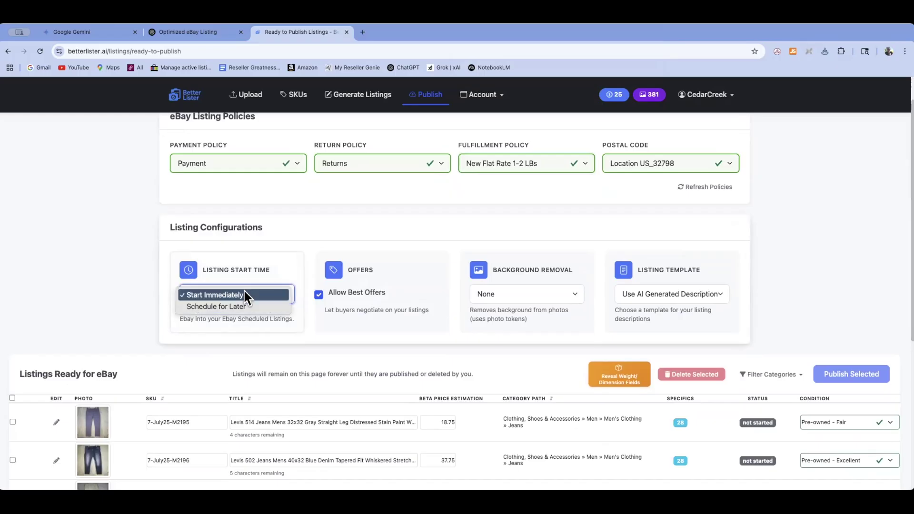
key(Escape)
click(234, 306)
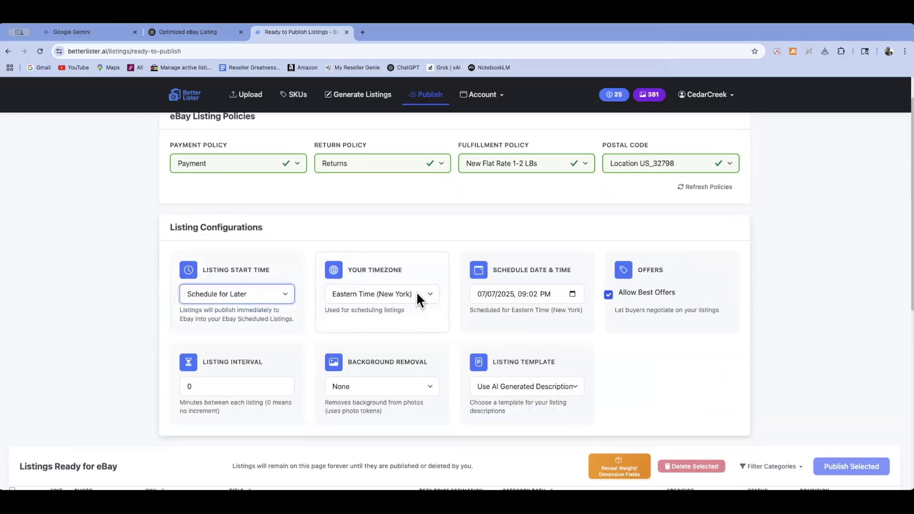
Set the schedule date and time to 07/10/2025, 08:00 AM.
click(572, 294)
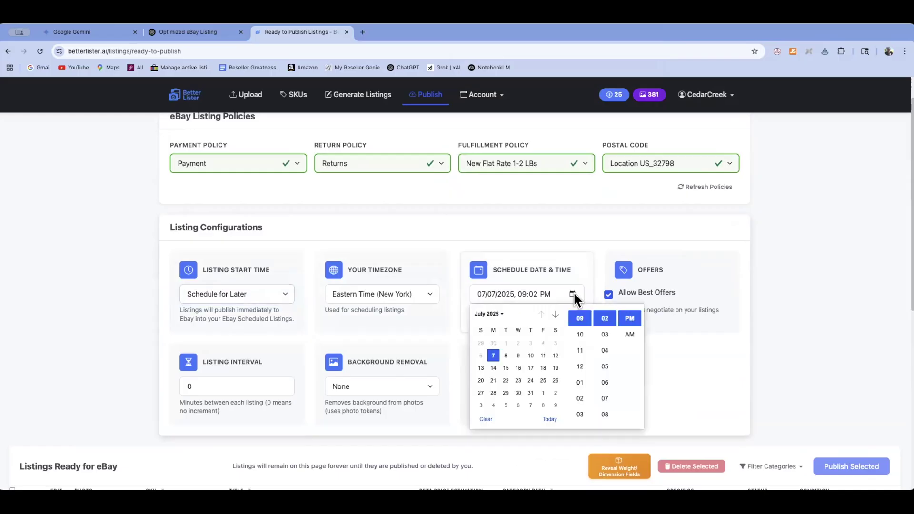
click(530, 356)
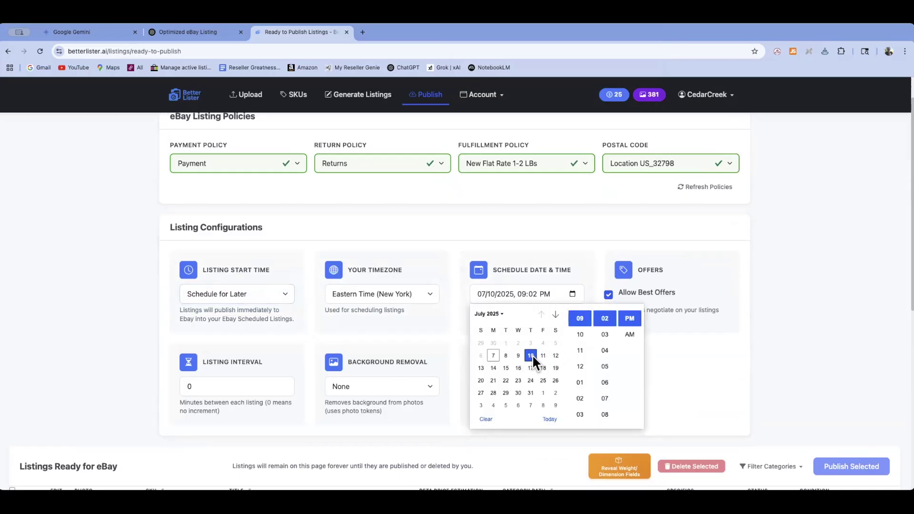
scroll(581, 321, up, 3)
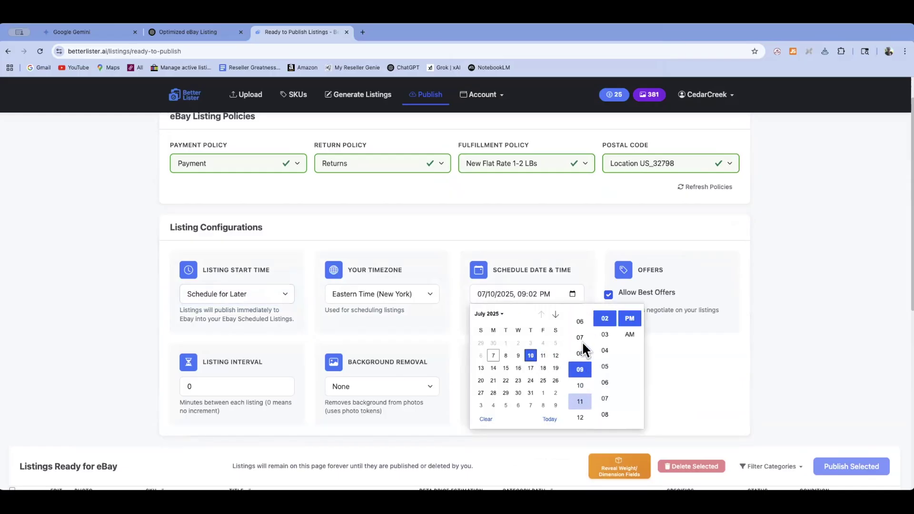
click(585, 355)
scroll(604, 348, up, 2)
click(605, 334)
click(630, 335)
click(658, 345)
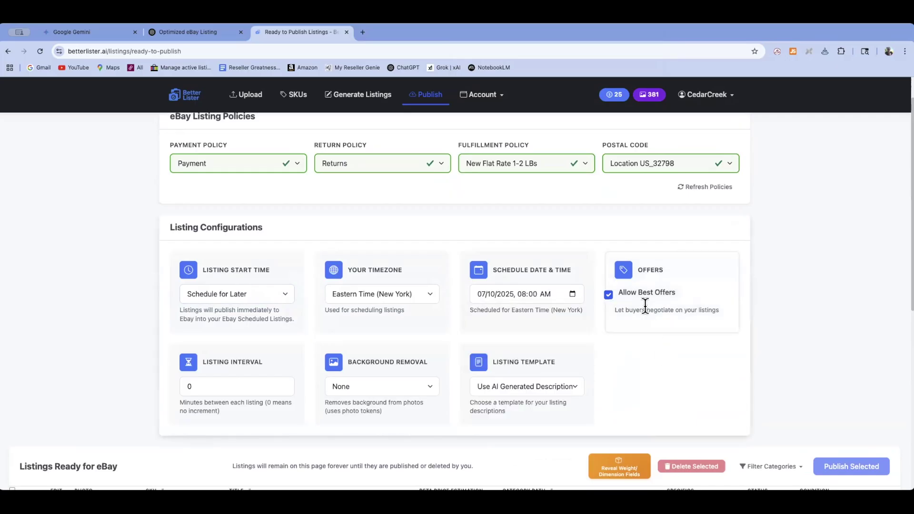
Set the listing interval to 1 minute and apply background removal to the first photo only.
click(222, 383)
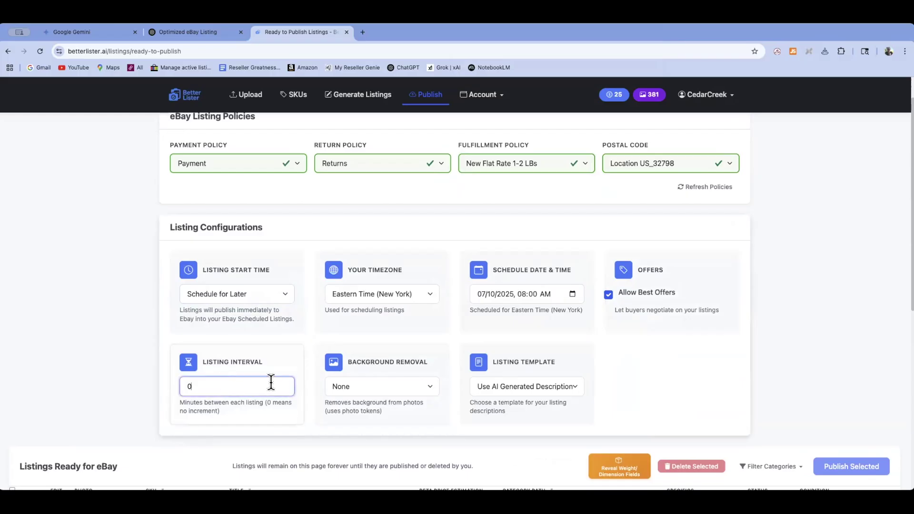
double_click(186, 385)
text(1)
click(430, 385)
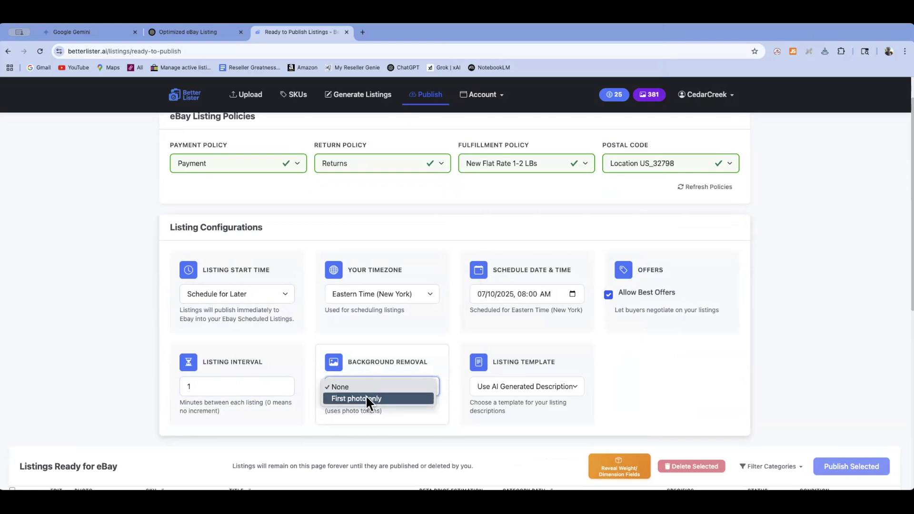
click(366, 399)
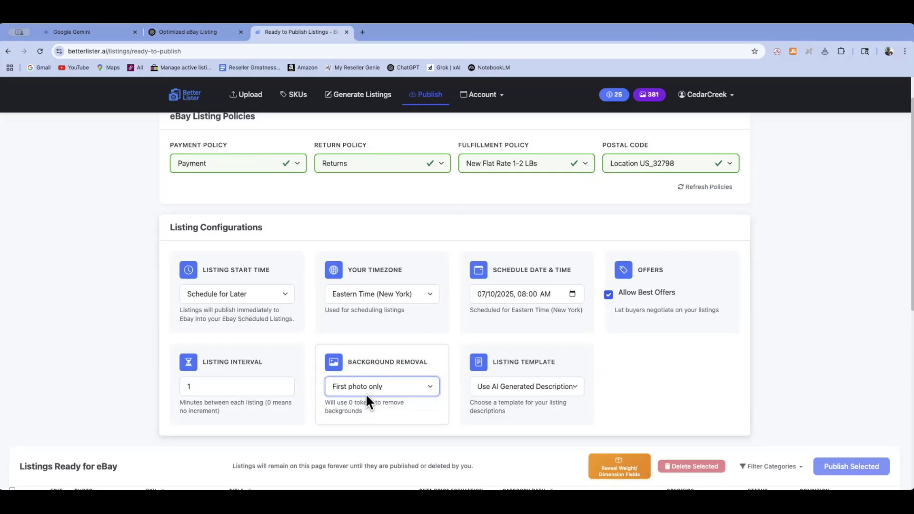
Reveal the weight and dimension fields for the listings ready for eBay.
scroll(618, 402, down, 3)
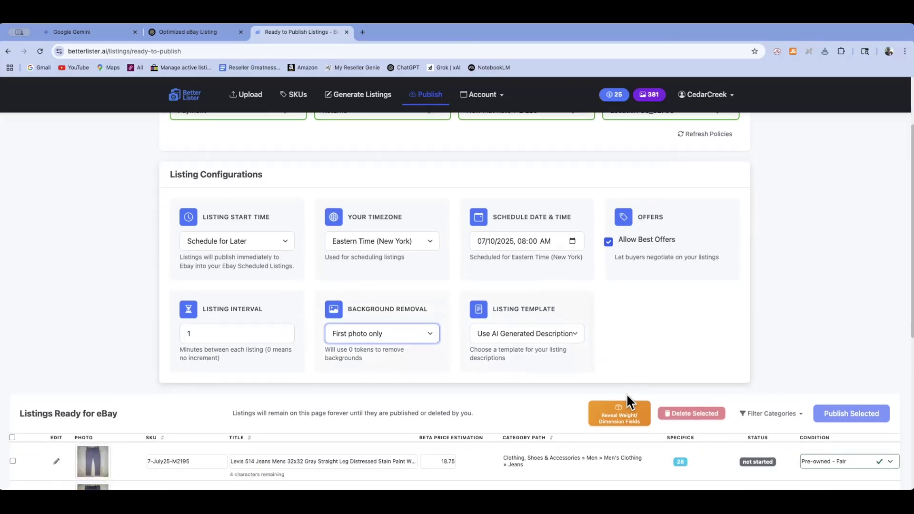
scroll(524, 388, down, 2)
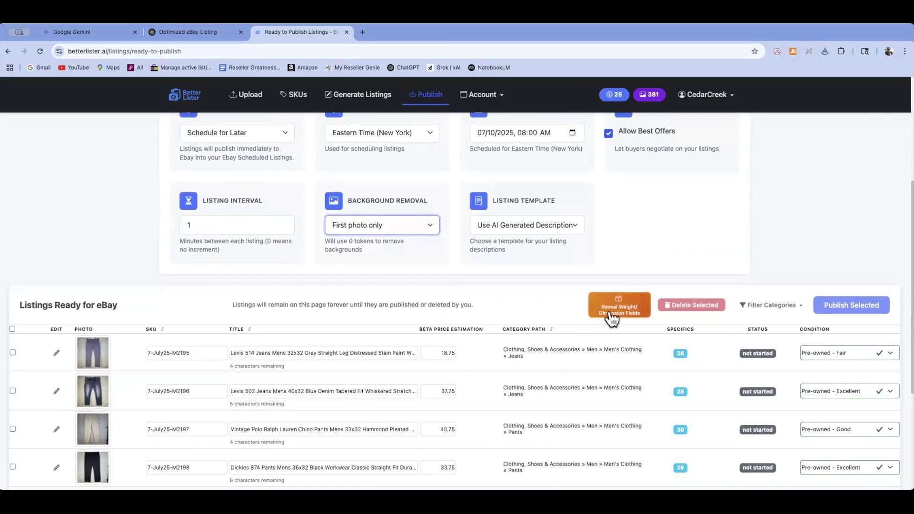
click(605, 311)
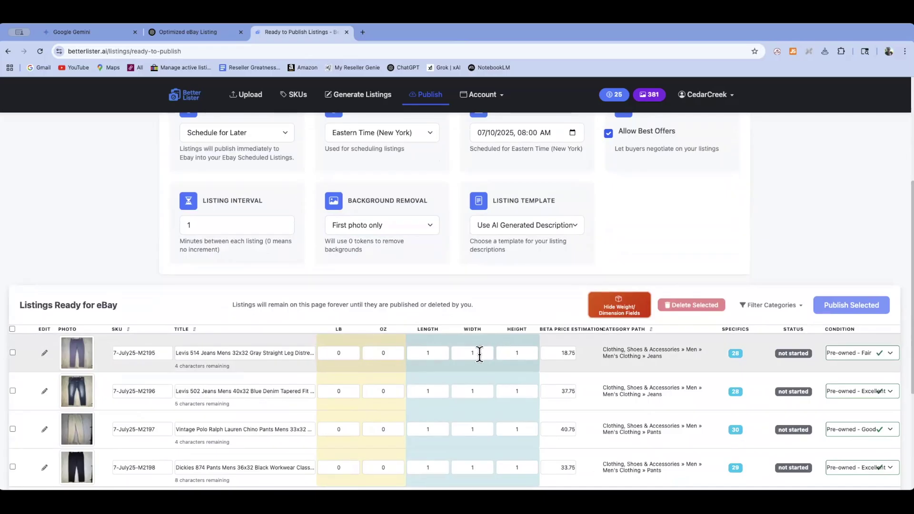
scroll(392, 414, down, 1)
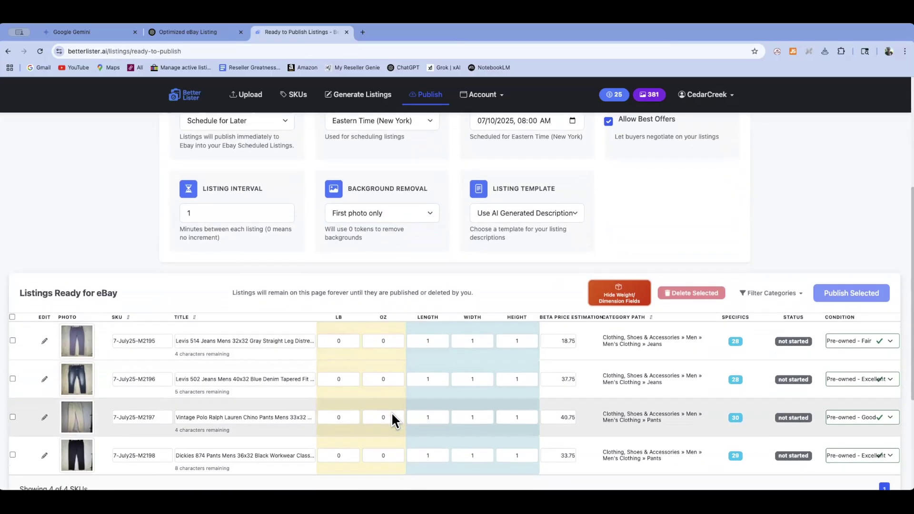
scroll(391, 417, down, 3)
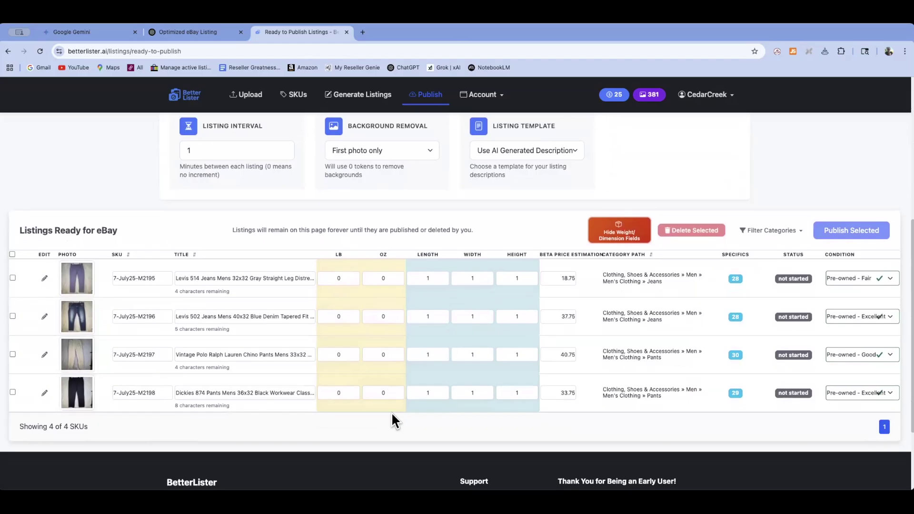
Set the Levis 514 jeans' package dimensions to length 15, width 12 and height 2, and hide the weight and dimension fields.
click(431, 278)
drag(433, 278, 417, 278)
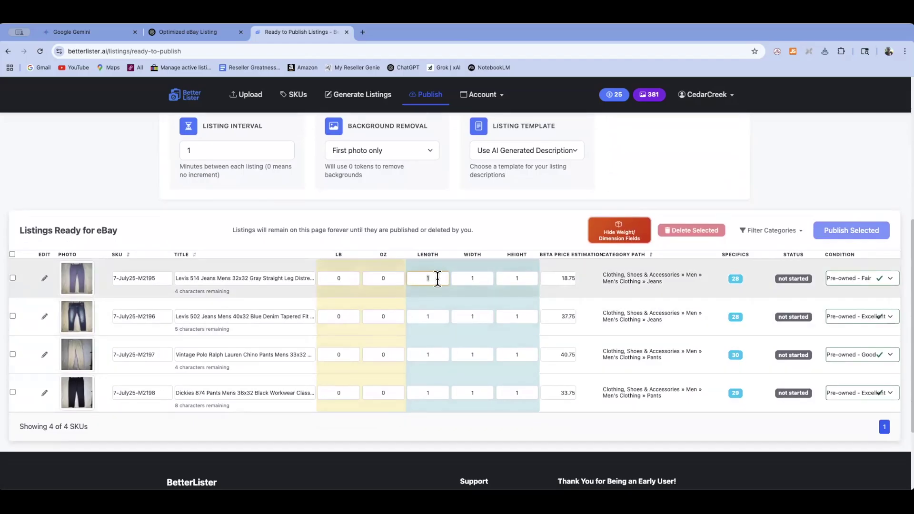
text(15)
click(474, 278)
drag(473, 278, 462, 281)
text(12)
drag(530, 278, 514, 279)
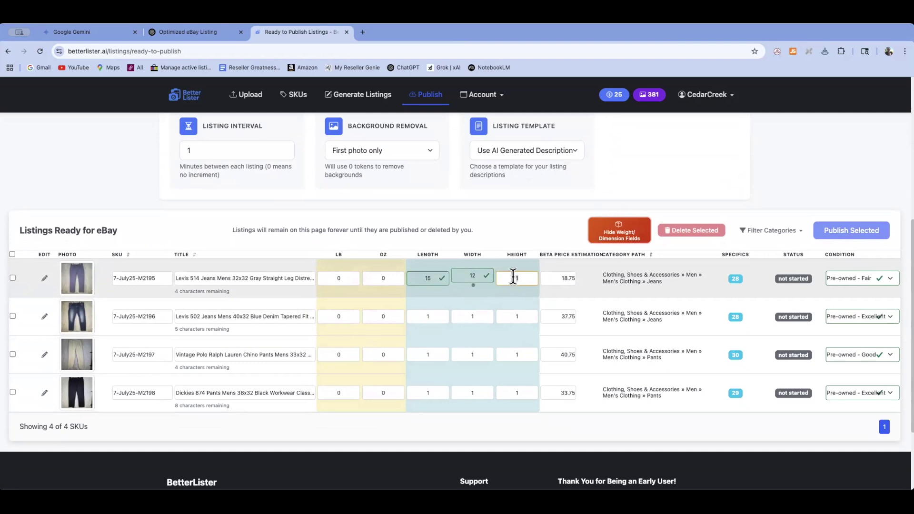
text(2)
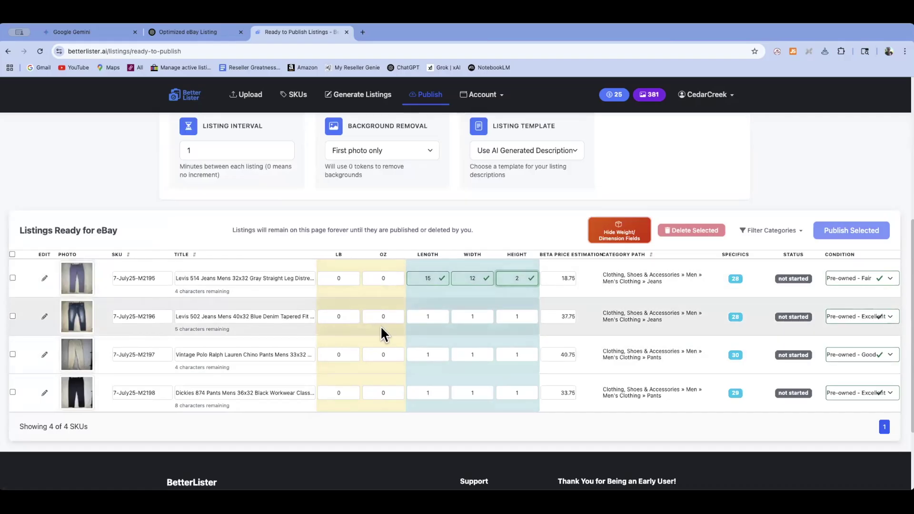
click(619, 225)
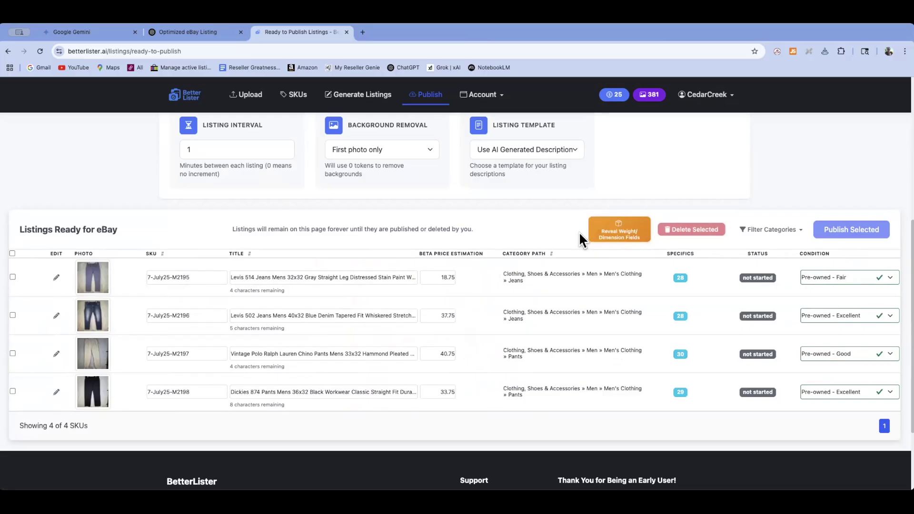
Select all four clothing listings and confirm publishing them to eBay.
click(12, 253)
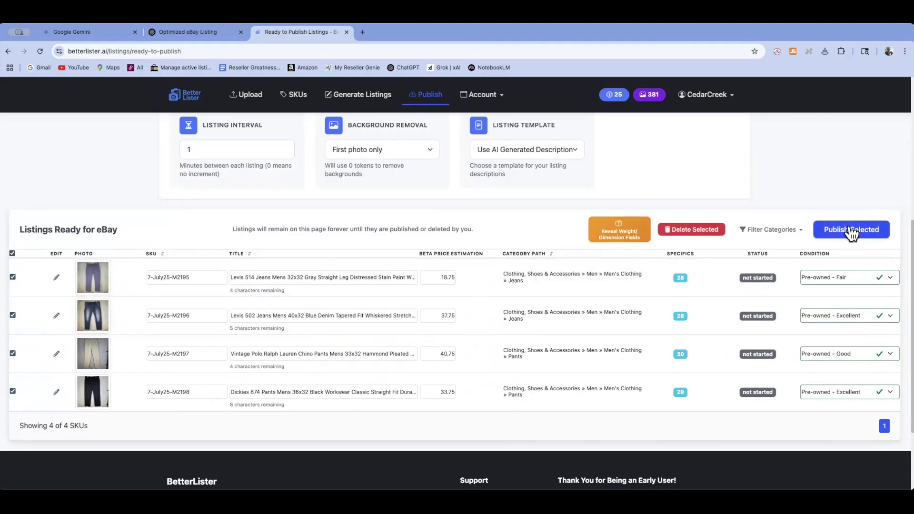
click(850, 231)
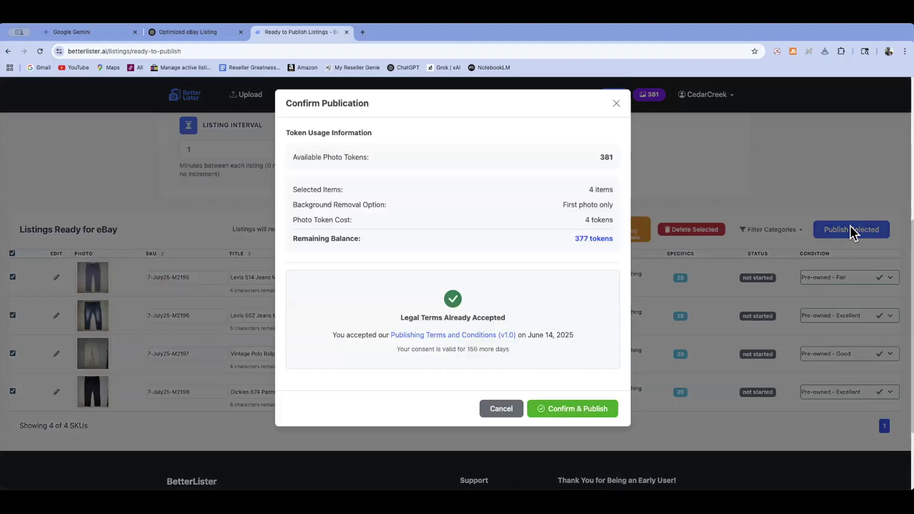
click(565, 413)
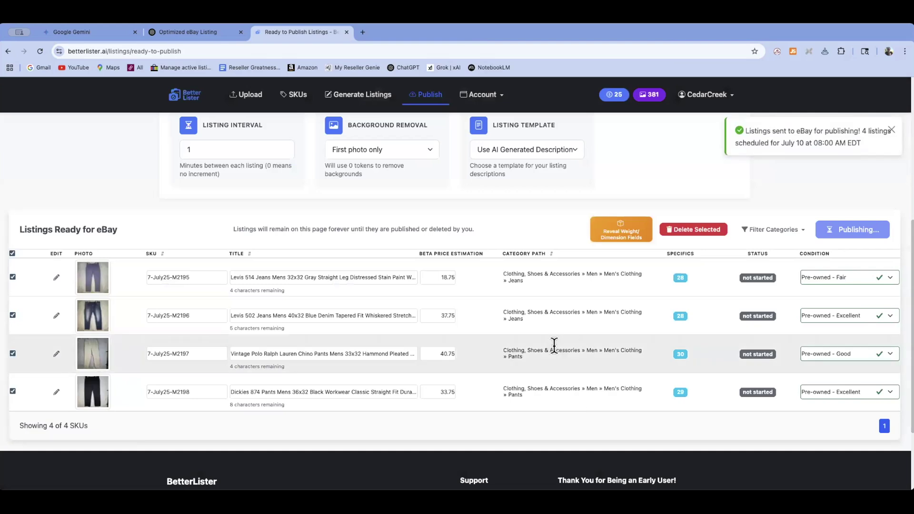
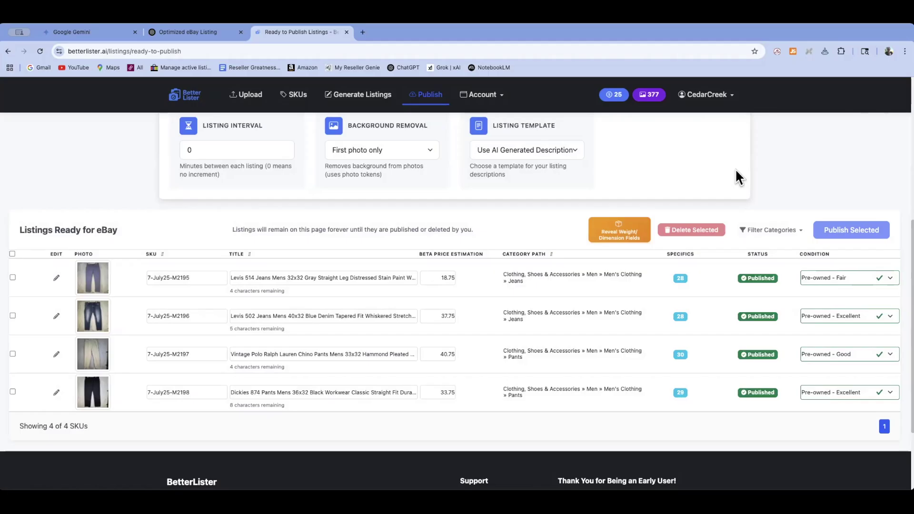
Switch to eBay Seller Hub and find the newly published jeans and pants among the scheduled listings.
click(172, 71)
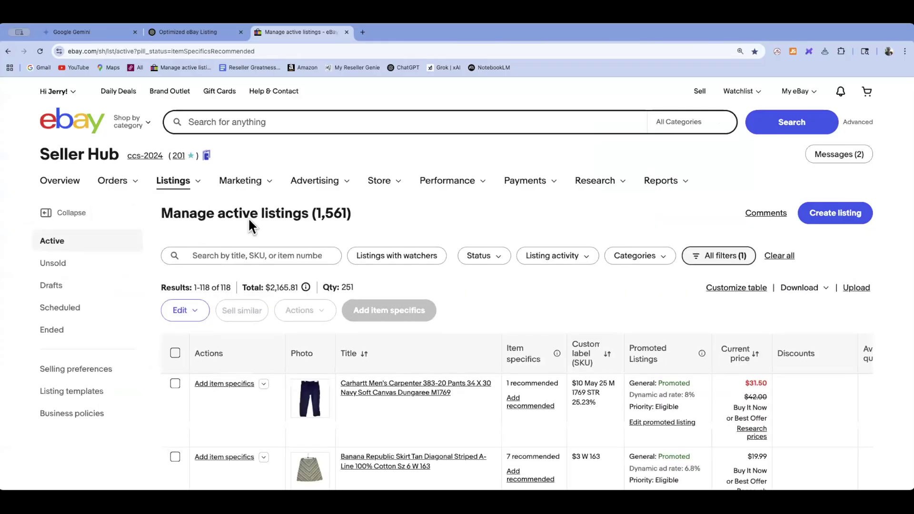
mouse_move(181, 187)
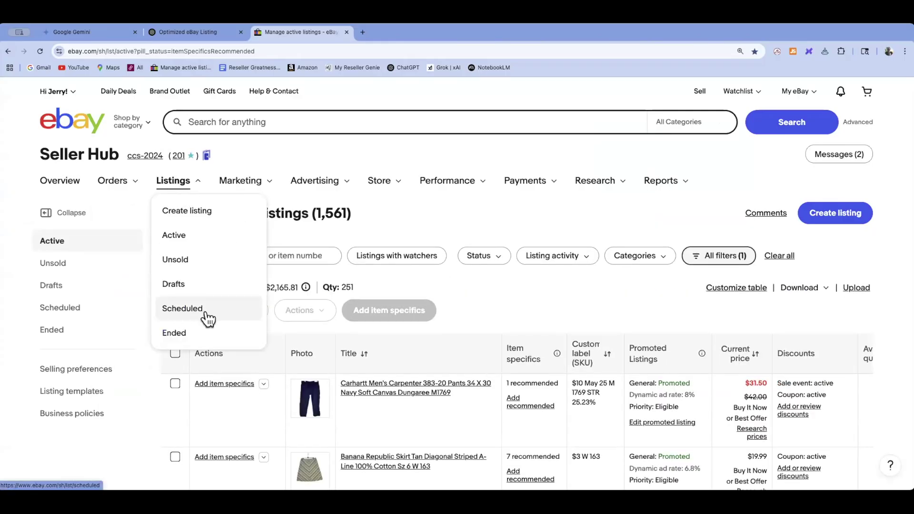
click(182, 310)
scroll(239, 333, down, 5)
scroll(240, 335, down, 15)
scroll(241, 336, up, 7)
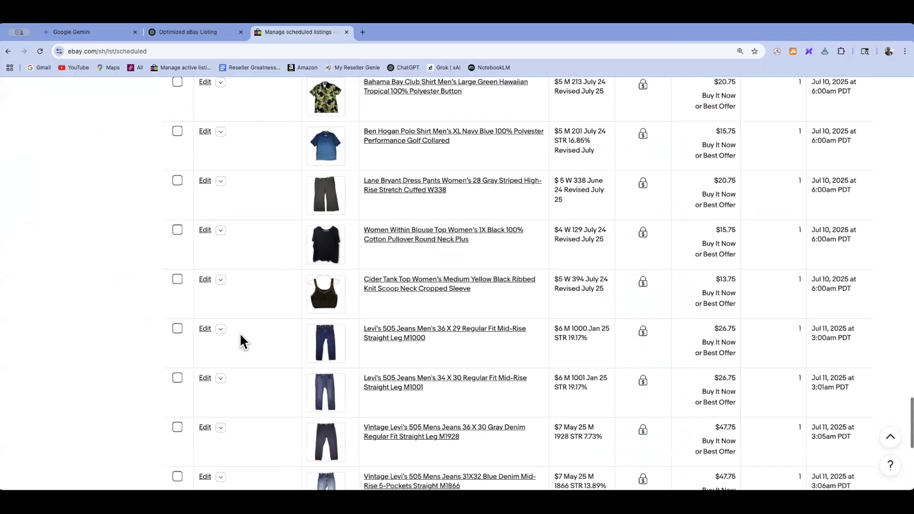
scroll(240, 336, up, 4)
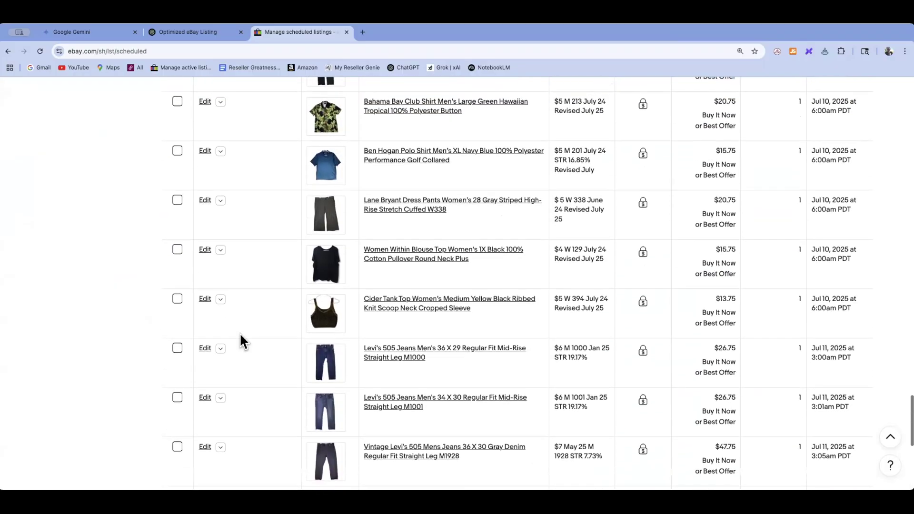
scroll(240, 335, up, 2)
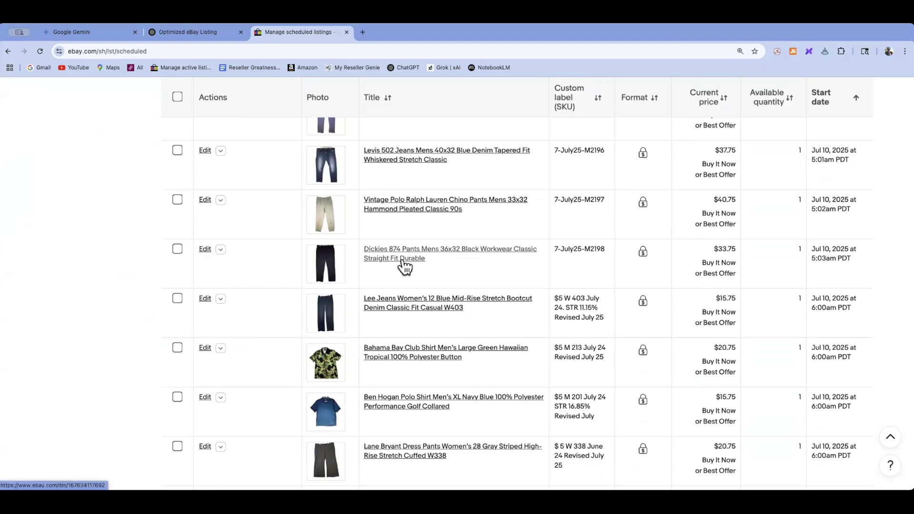
Open the scheduled Dickies 874 pants listing for revision and review its photos, title and category.
click(207, 252)
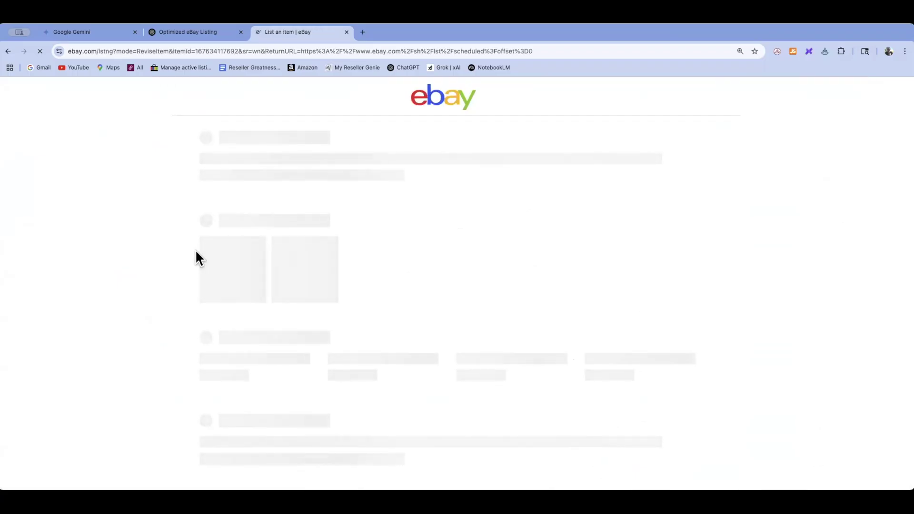
scroll(164, 249, down, 2)
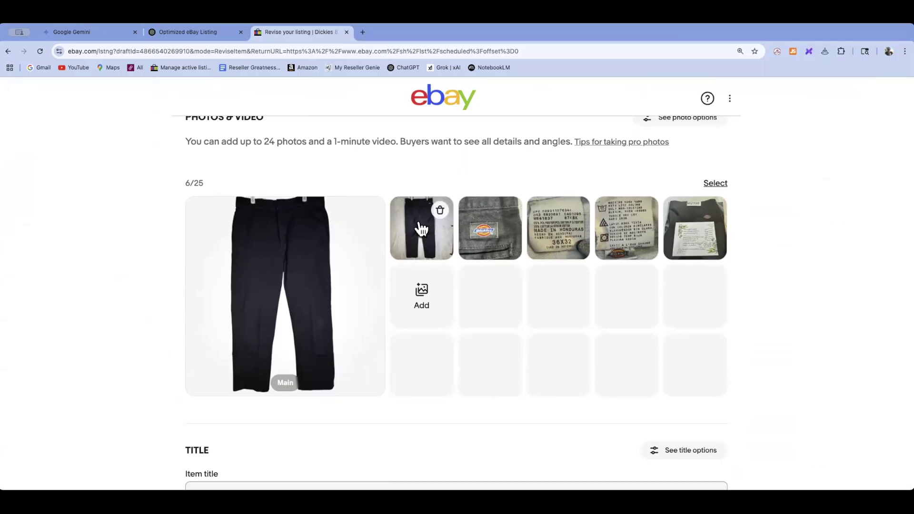
scroll(134, 265, down, 4)
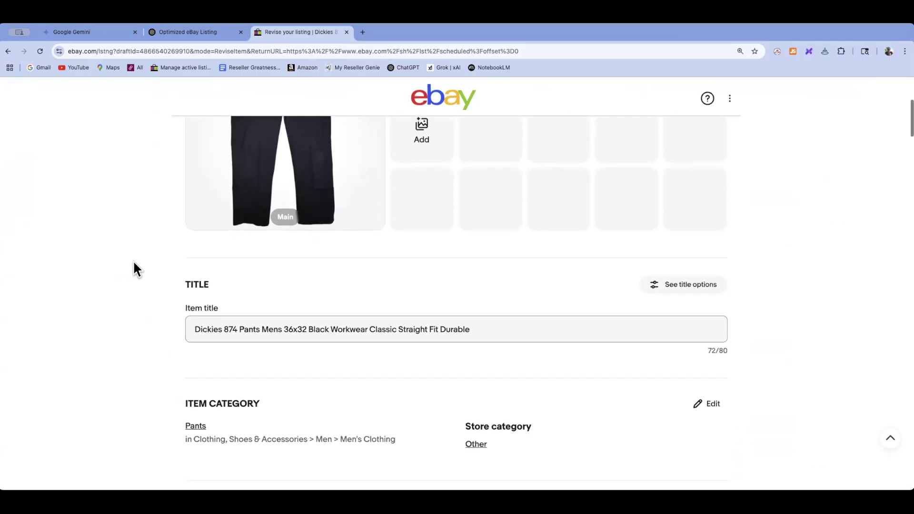
scroll(134, 266, down, 2)
scroll(157, 267, down, 1)
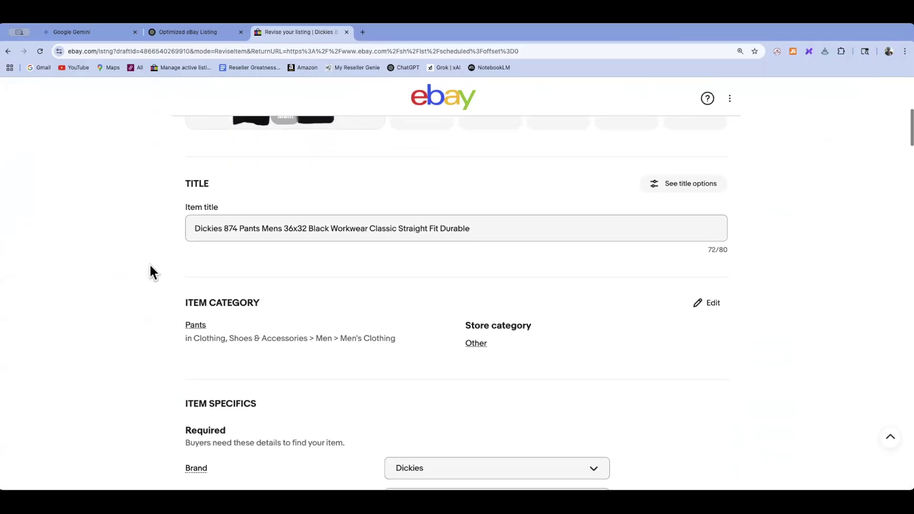
scroll(149, 264, down, 1)
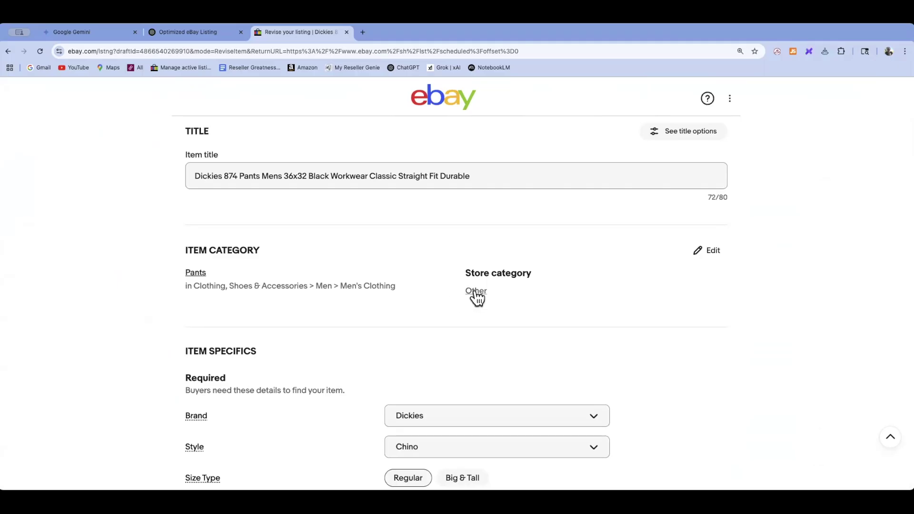
Change the Dickies pants' store category from Other to a Men's Clothing subcategory.
click(476, 291)
scroll(362, 268, up, 4)
scroll(362, 269, up, 5)
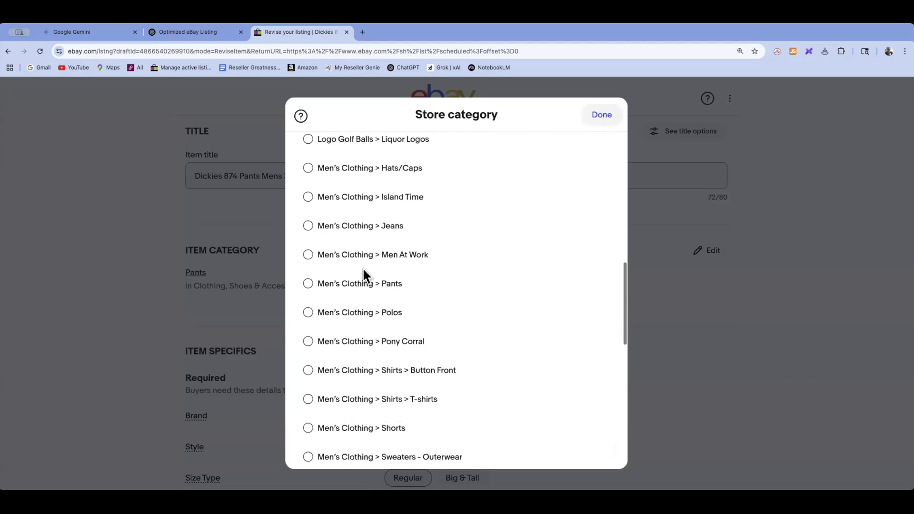
click(369, 246)
Review the Dickies pants' item specifics, condition and description on the revision form.
scroll(292, 310, down, 3)
scroll(292, 312, down, 5)
scroll(295, 312, down, 8)
scroll(295, 310, down, 7)
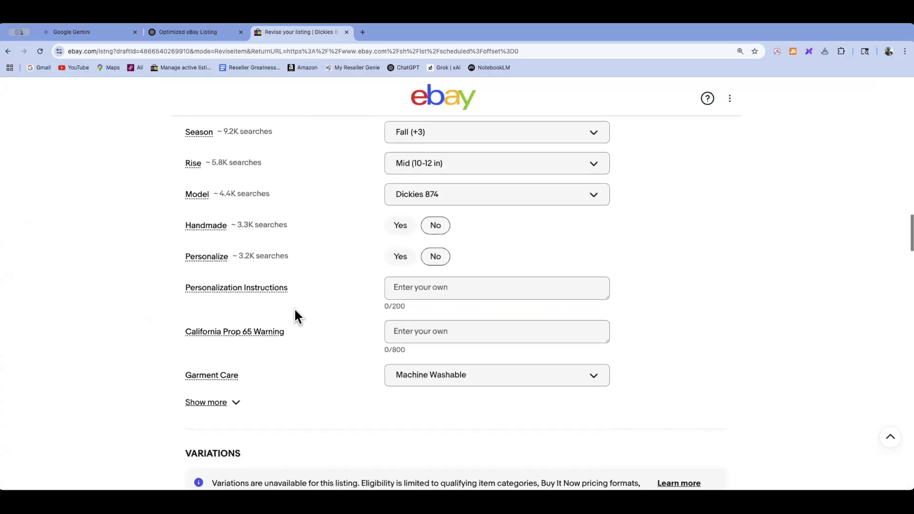
scroll(295, 316, down, 1)
scroll(295, 316, down, 2)
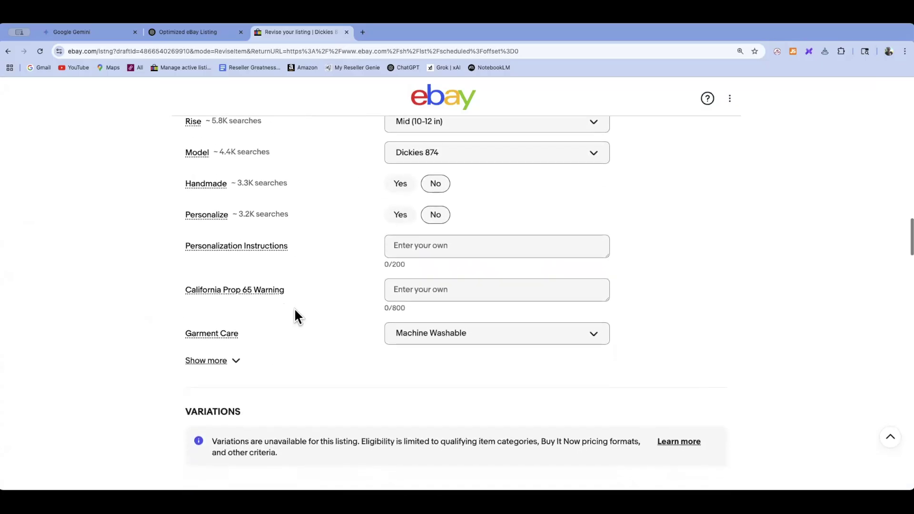
scroll(296, 316, down, 2)
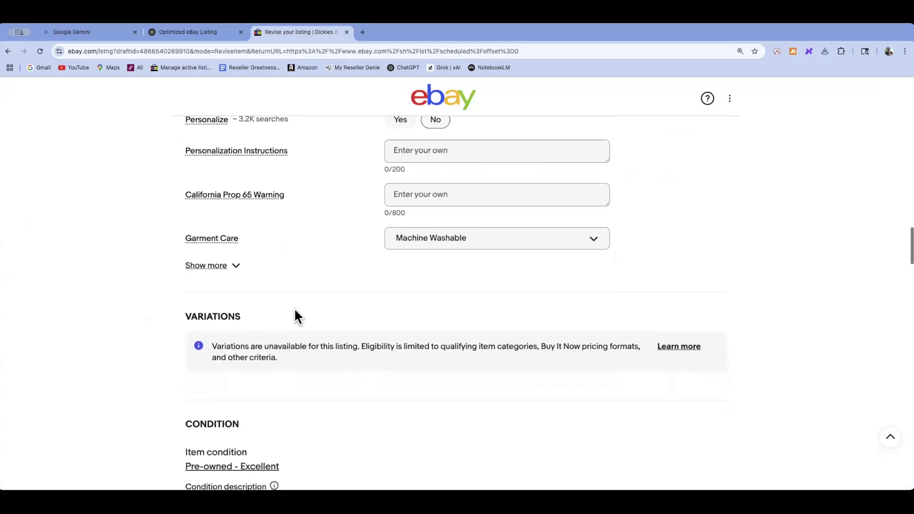
scroll(295, 316, up, 15)
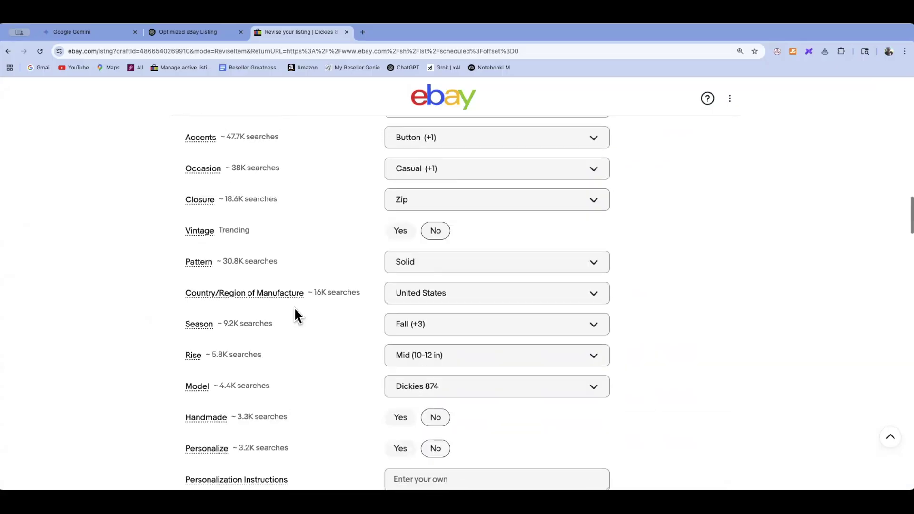
scroll(295, 314, down, 15)
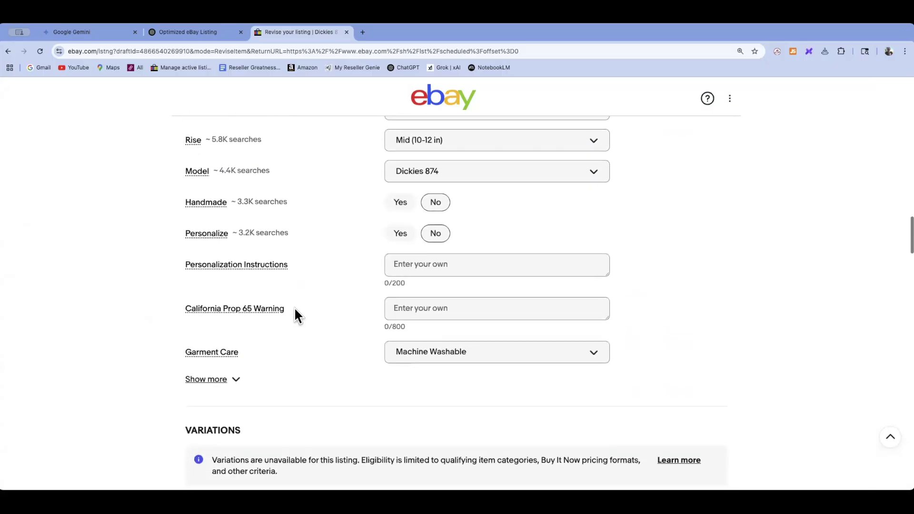
scroll(235, 327, down, 2)
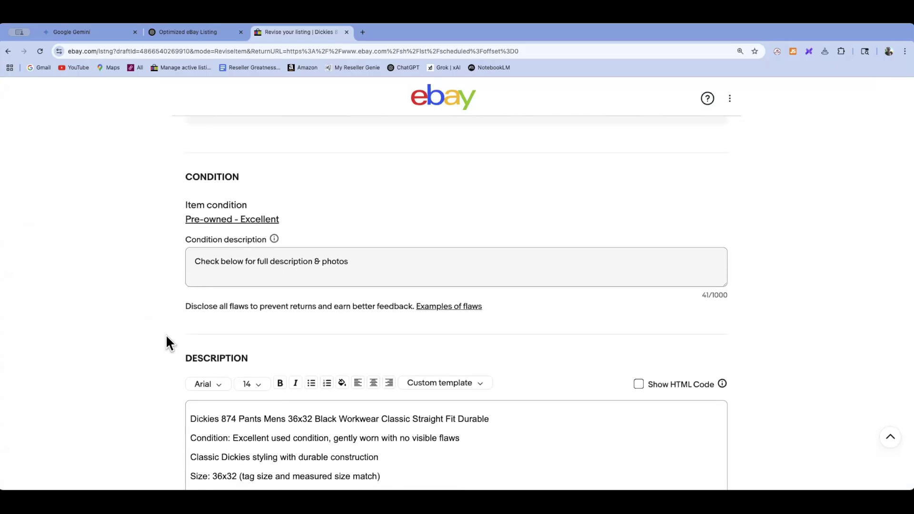
scroll(166, 338, down, 4)
scroll(296, 363, down, 3)
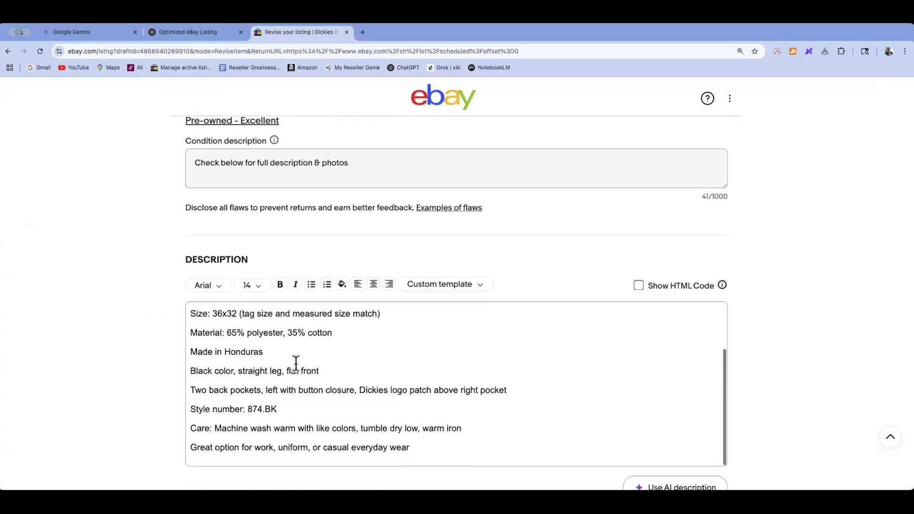
Set the Dickies pants' minimum offer to $19.00 and the auto-accept price to $25.00.
scroll(296, 363, down, 5)
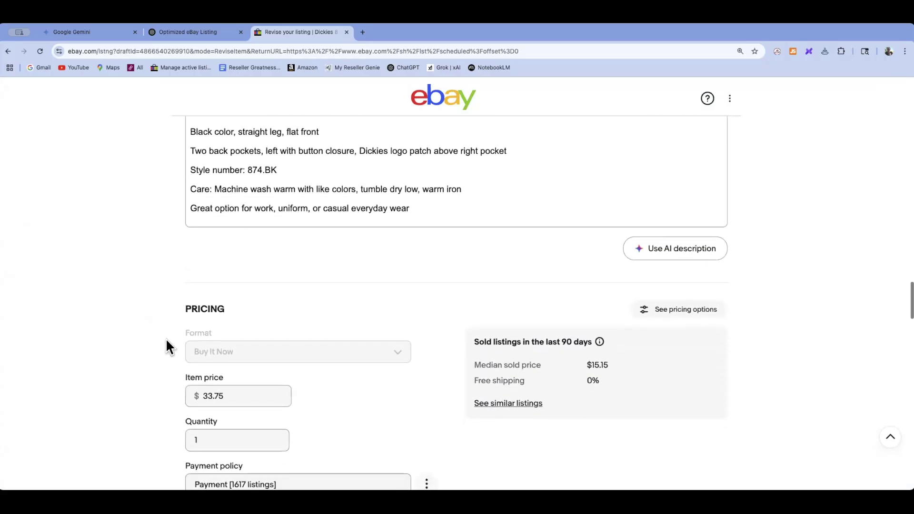
scroll(172, 372, down, 1)
scroll(169, 362, down, 3)
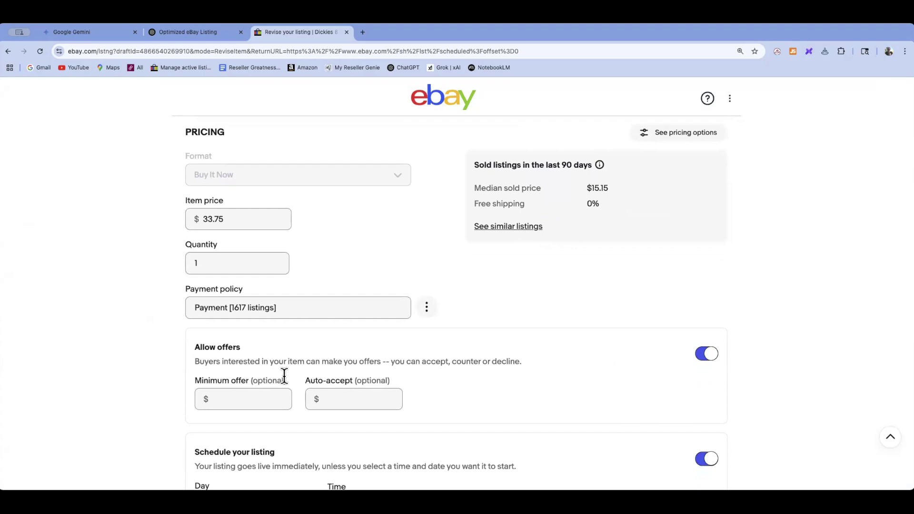
click(233, 398)
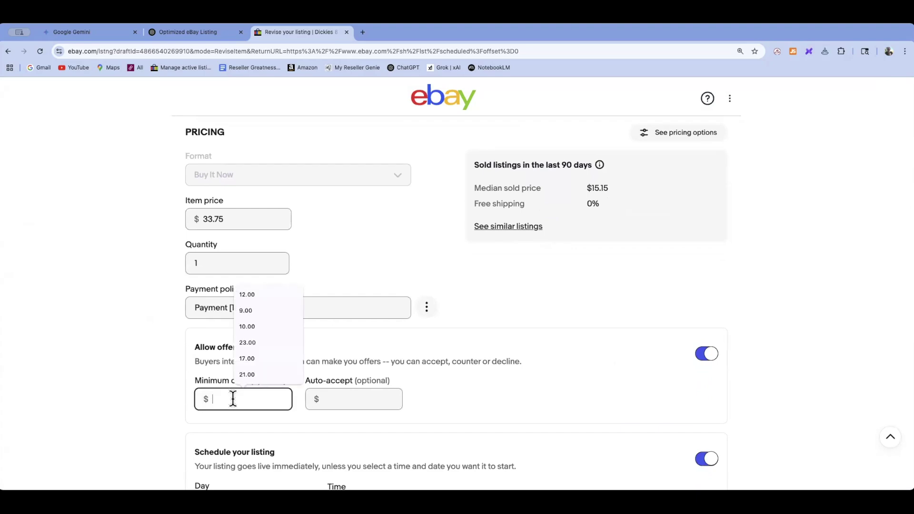
text(19)
click(338, 398)
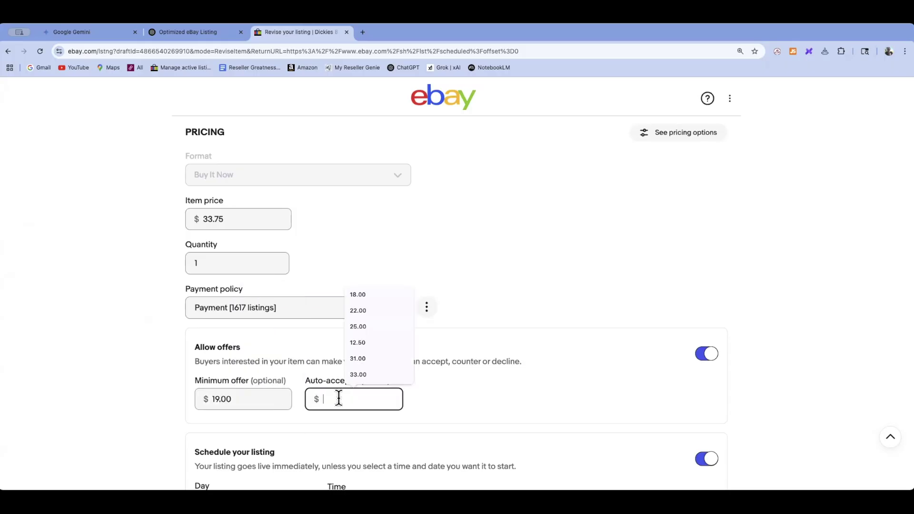
text(25)
click(440, 396)
Set the pounds part of the Dickies pants' package weight to 1 lb in the shipping details.
scroll(441, 395, down, 1)
scroll(441, 405, down, 5)
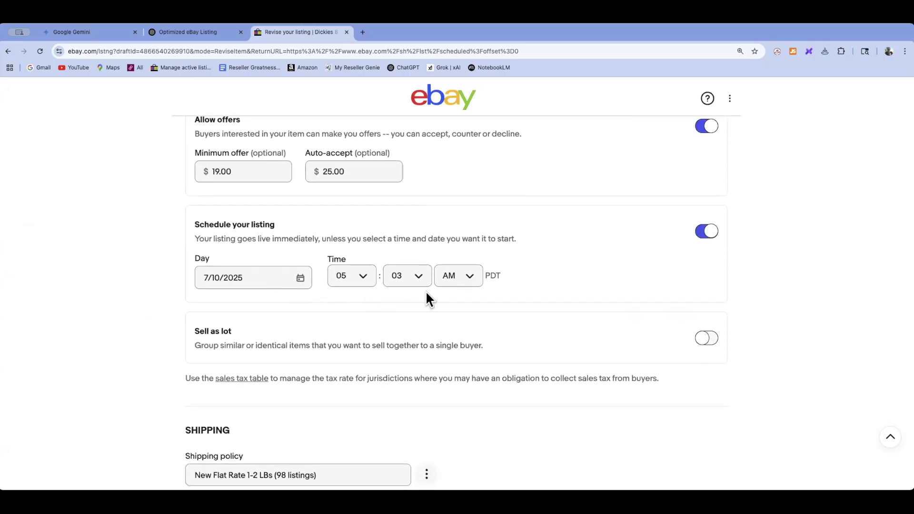
scroll(371, 313, down, 6)
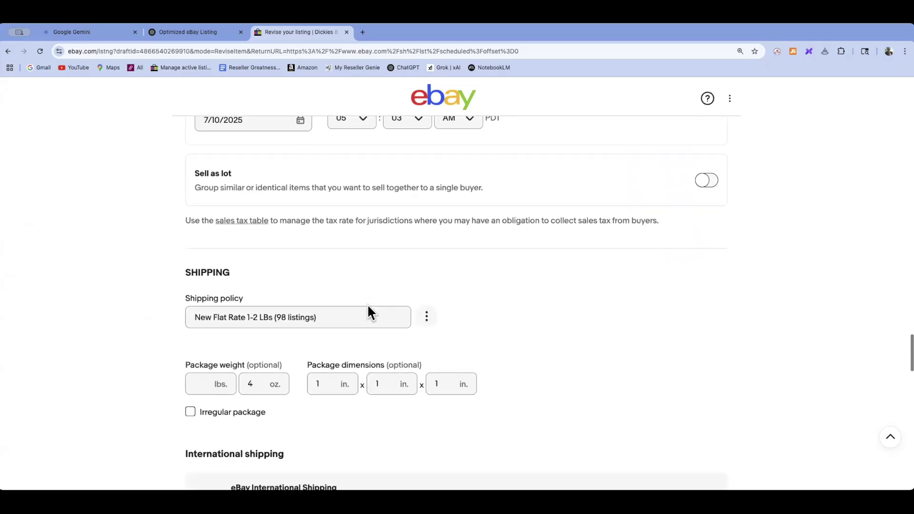
click(198, 303)
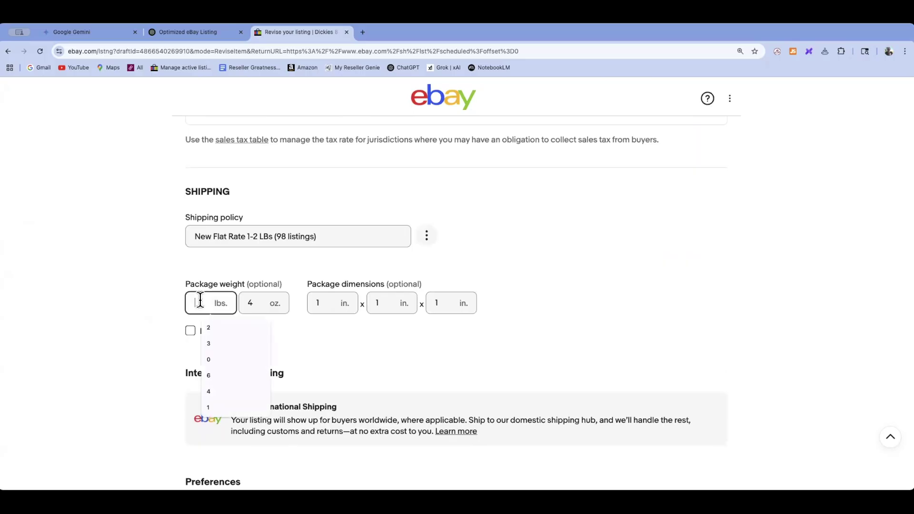
click(210, 402)
Set the Dickies pants' package dimensions to 15 x 12 x 2 inches.
click(318, 301)
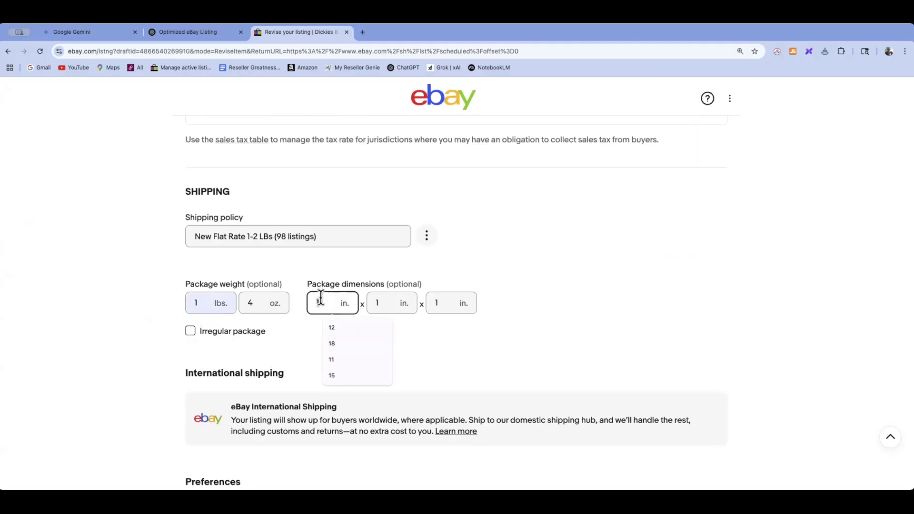
click(334, 375)
click(387, 299)
click(387, 367)
click(446, 306)
text(2)
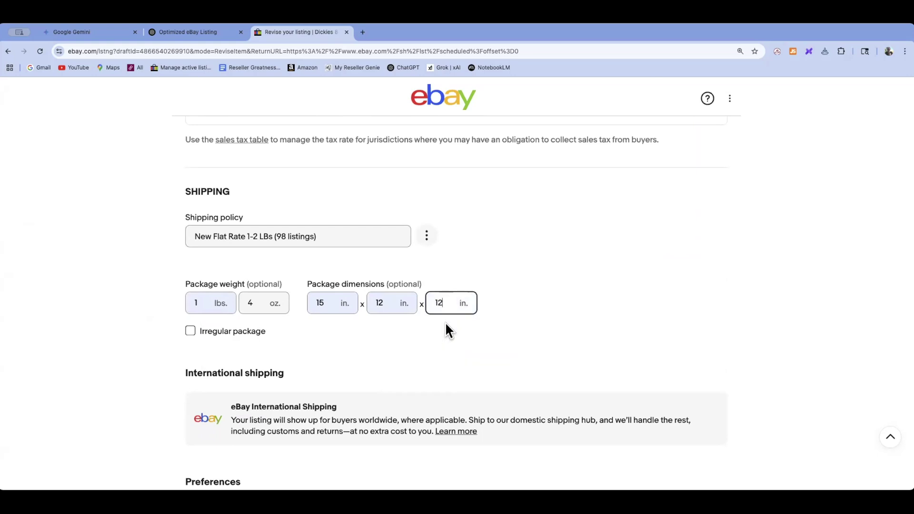
double_click(441, 304)
text(2)
click(439, 338)
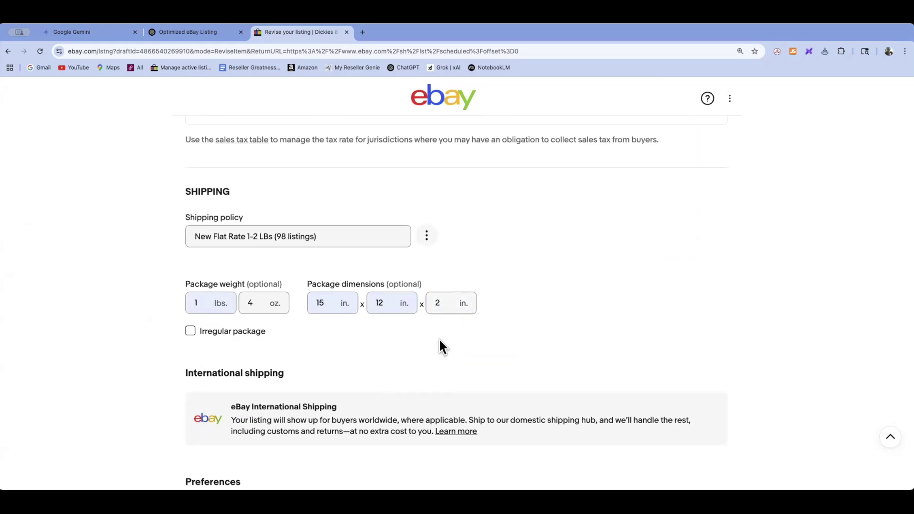
Submit the revised Dickies pants listing and return to the scheduled listings.
scroll(427, 343, down, 15)
scroll(427, 343, down, 10)
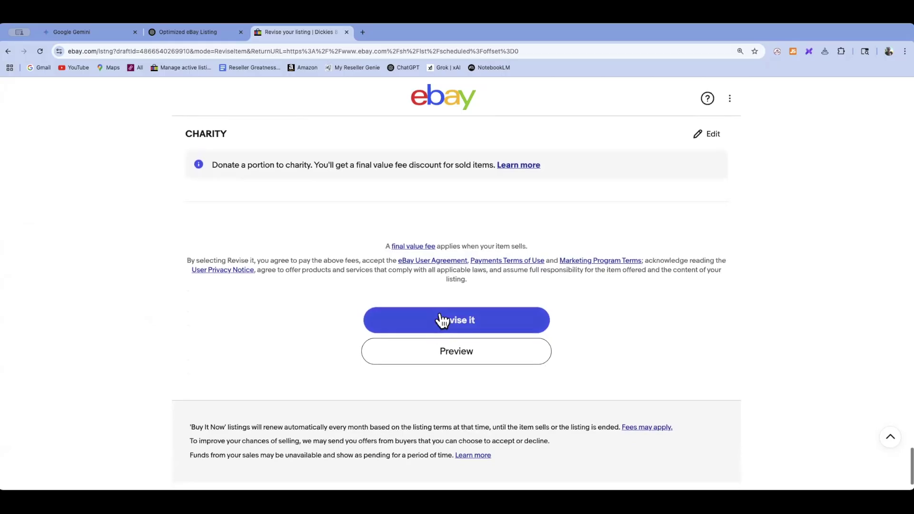
click(442, 320)
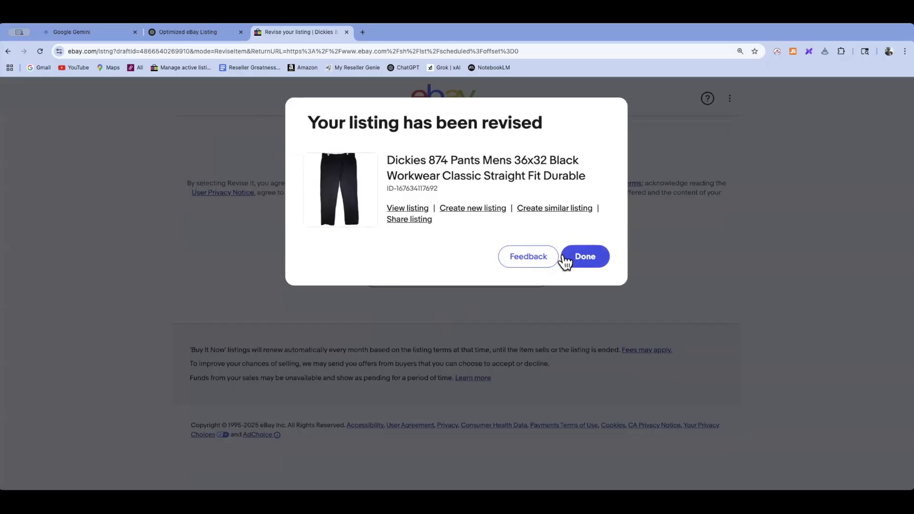
click(587, 258)
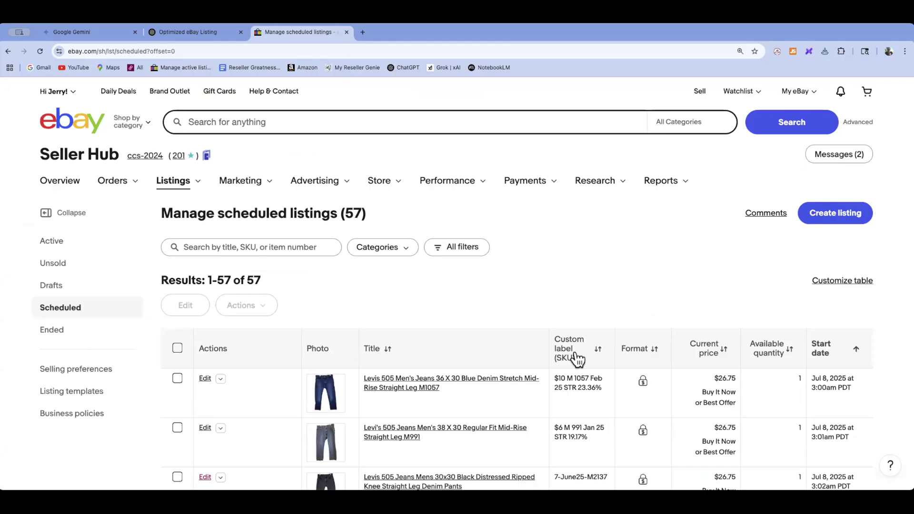
Look through the scheduled listings starting on July 8, checking their items, prices and start times.
scroll(567, 358, down, 5)
scroll(566, 356, down, 9)
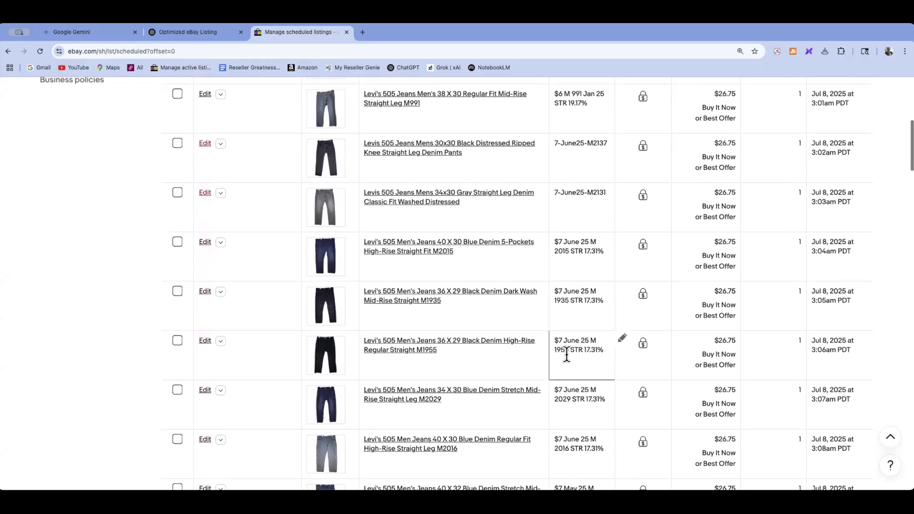
scroll(566, 356, down, 4)
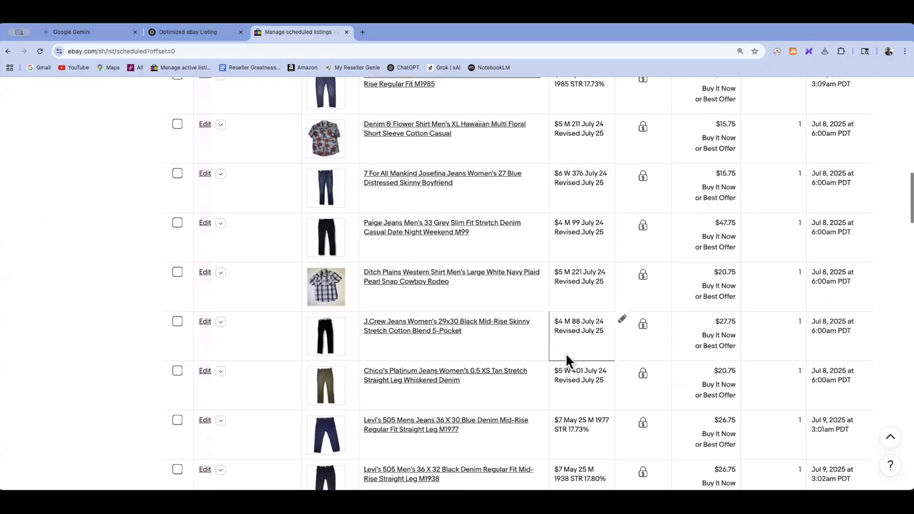
scroll(565, 353, down, 1)
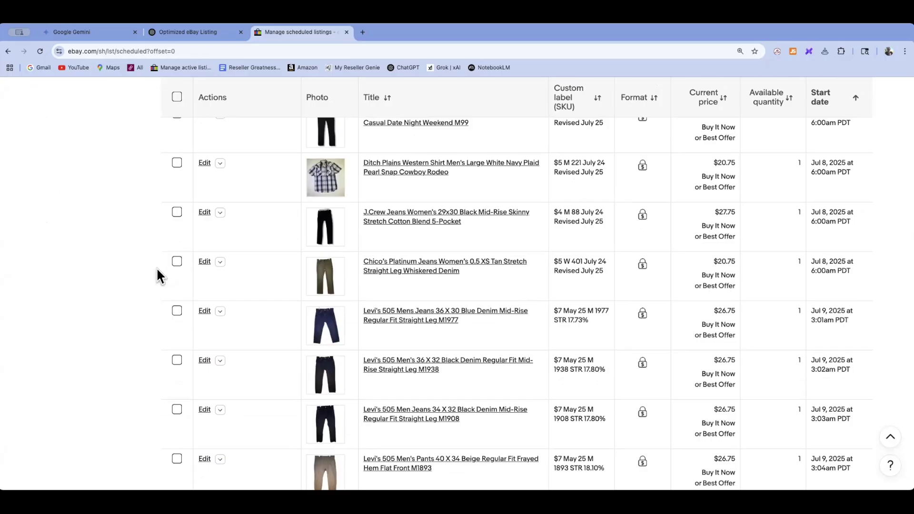
scroll(162, 275, up, 20)
scroll(158, 271, down, 12)
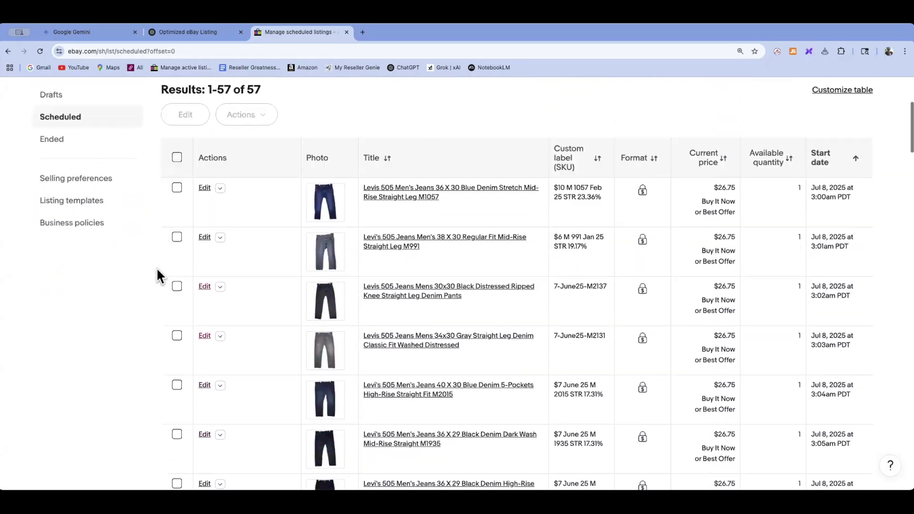
scroll(157, 270, down, 4)
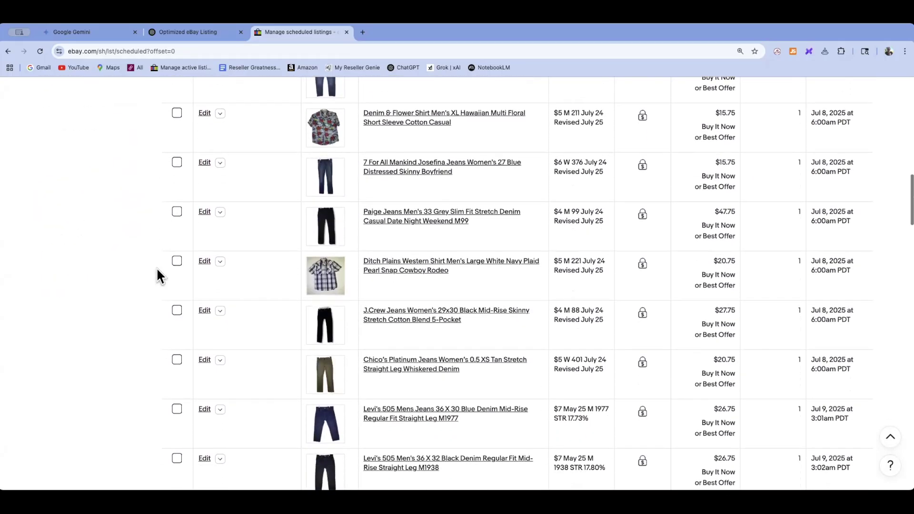
scroll(158, 275, down, 2)
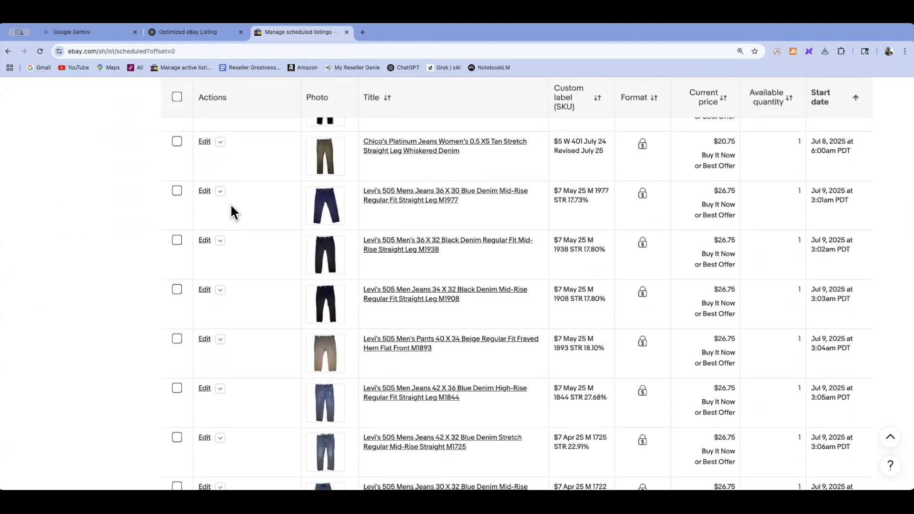
Look through the scheduled listings for July 9 to July 11, checking how start times are spread over each day.
scroll(230, 206, down, 4)
scroll(231, 208, down, 8)
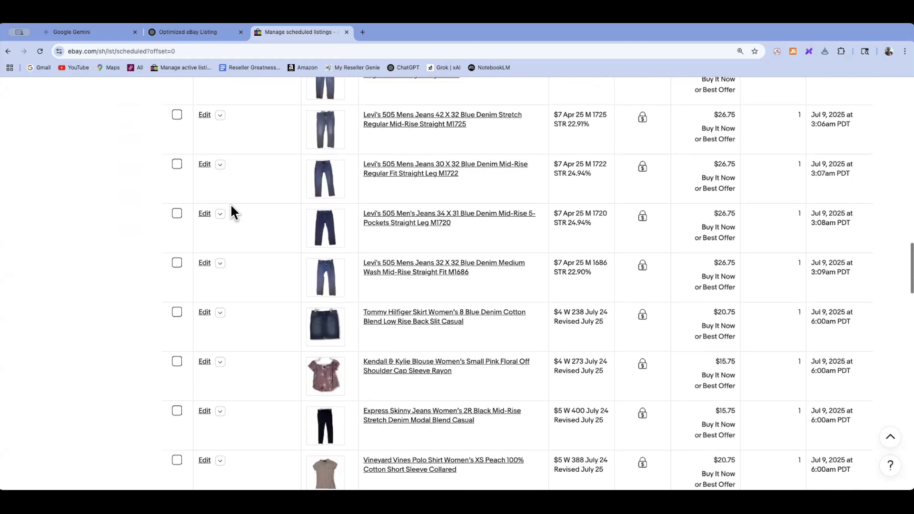
scroll(230, 205, down, 2)
scroll(231, 205, up, 1)
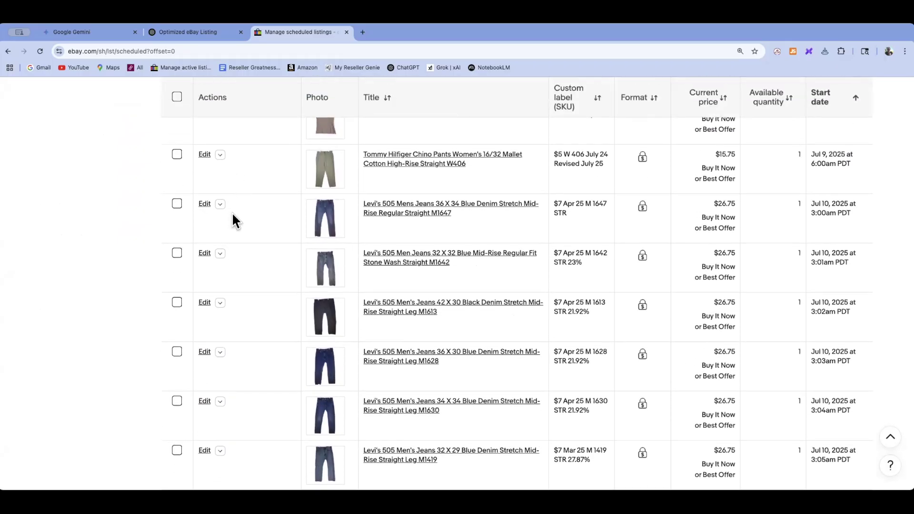
scroll(232, 214, down, 5)
scroll(231, 213, down, 7)
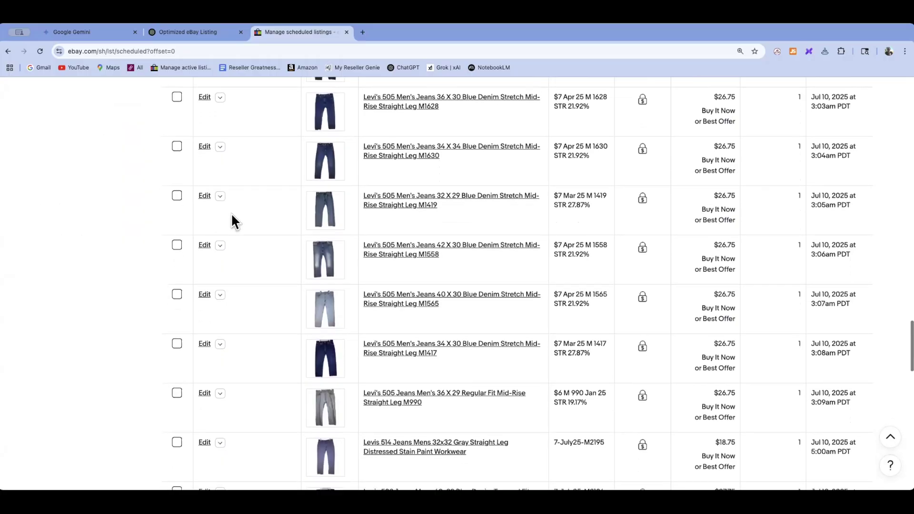
scroll(231, 215, down, 7)
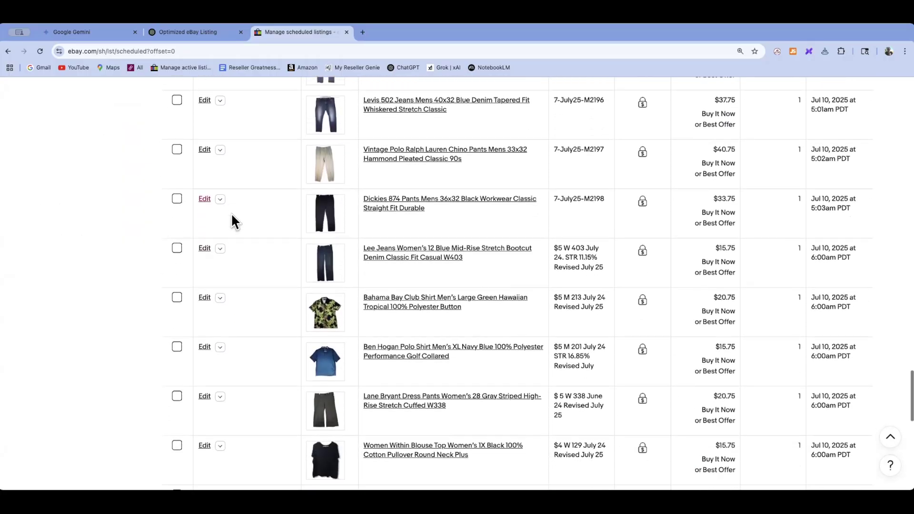
scroll(231, 216, down, 3)
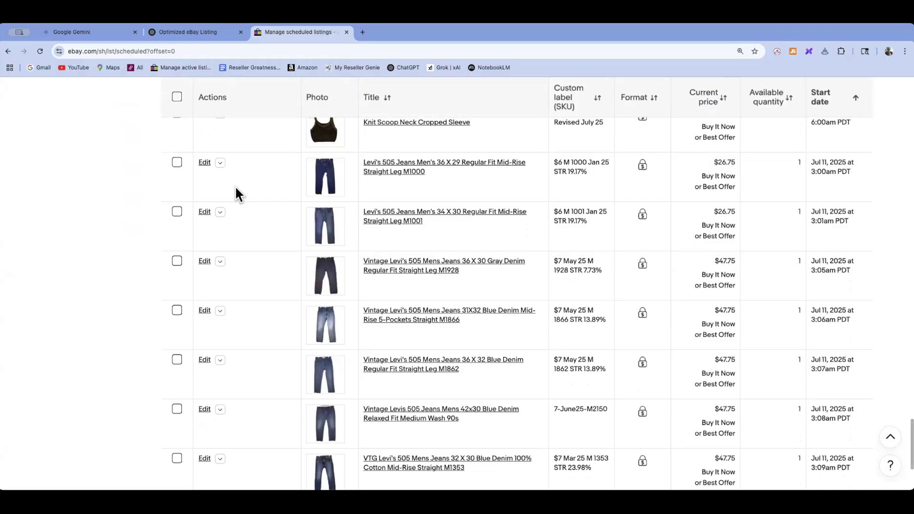
scroll(238, 187, down, 3)
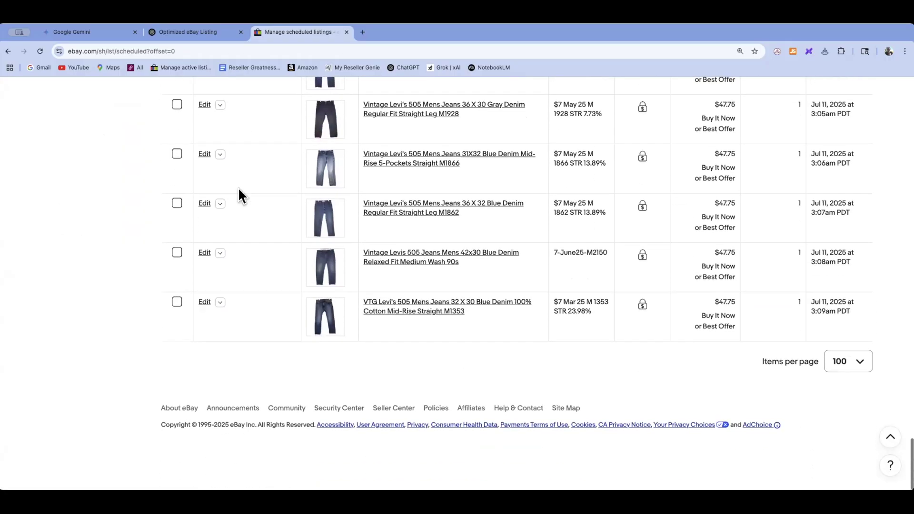
scroll(238, 187, up, 4)
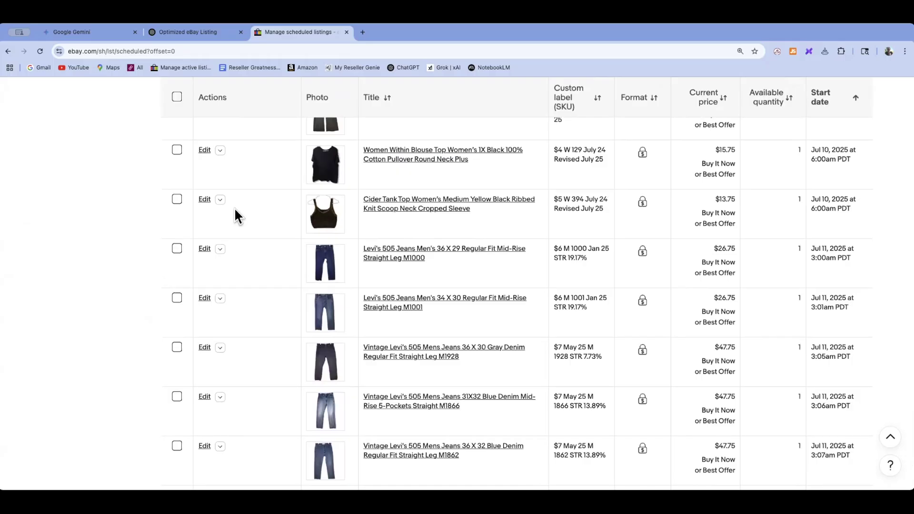
scroll(234, 208, down, 4)
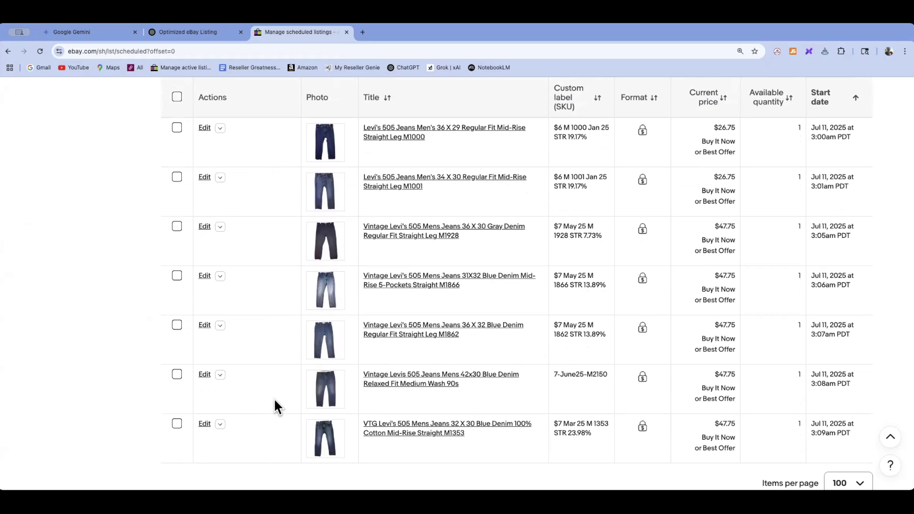
scroll(268, 308, up, 2)
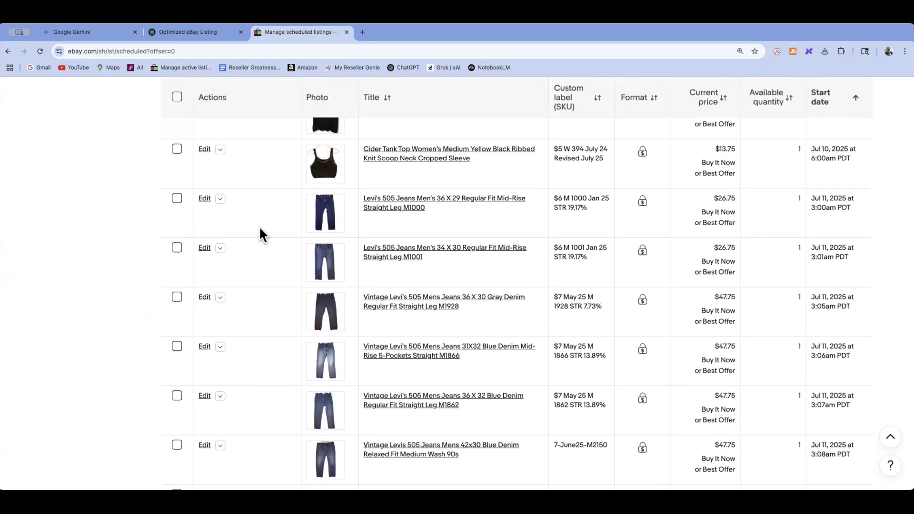
scroll(259, 227, up, 15)
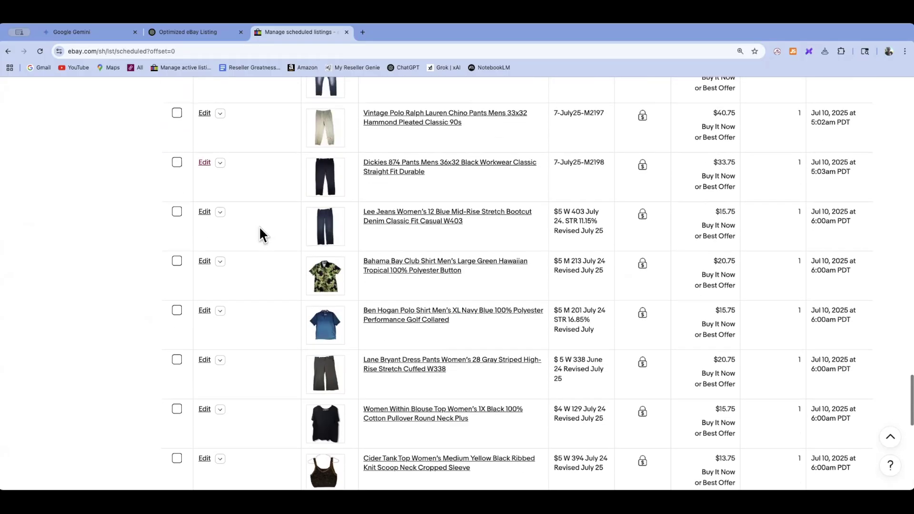
scroll(260, 229, up, 20)
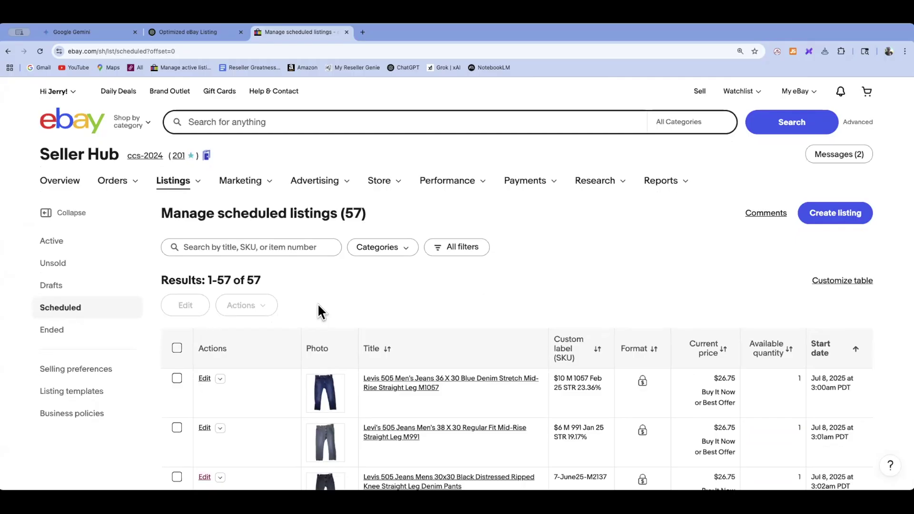
Re-examine the July 8 and early July 9 scheduled listings, comparing their custom labels and start times.
scroll(308, 307, down, 3)
scroll(286, 302, down, 3)
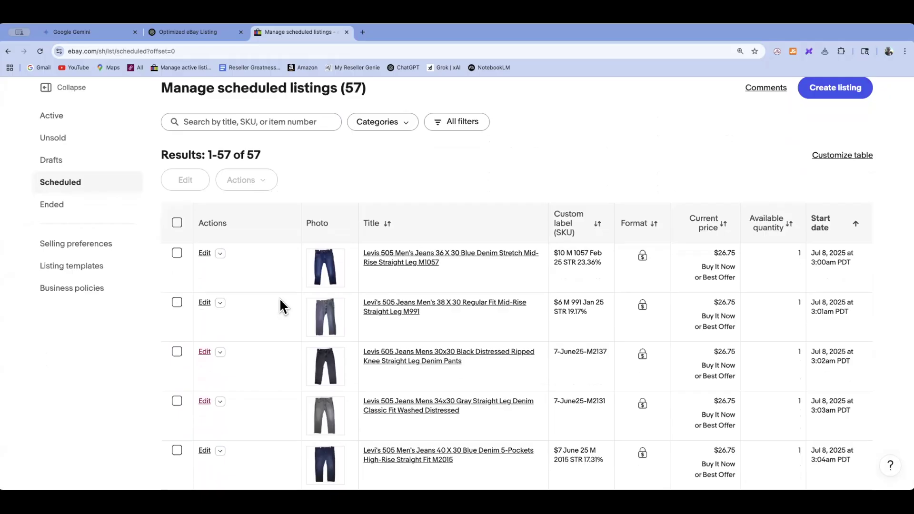
scroll(281, 305, down, 20)
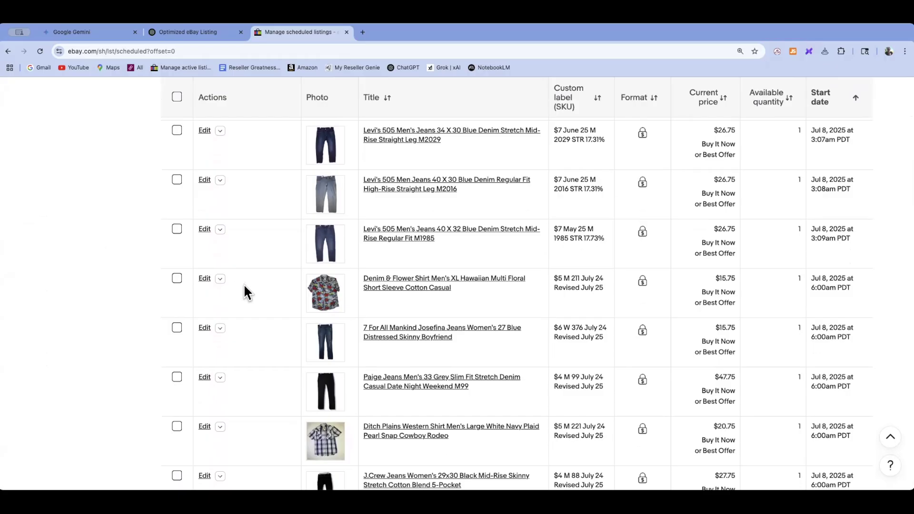
mouse_move(593, 290)
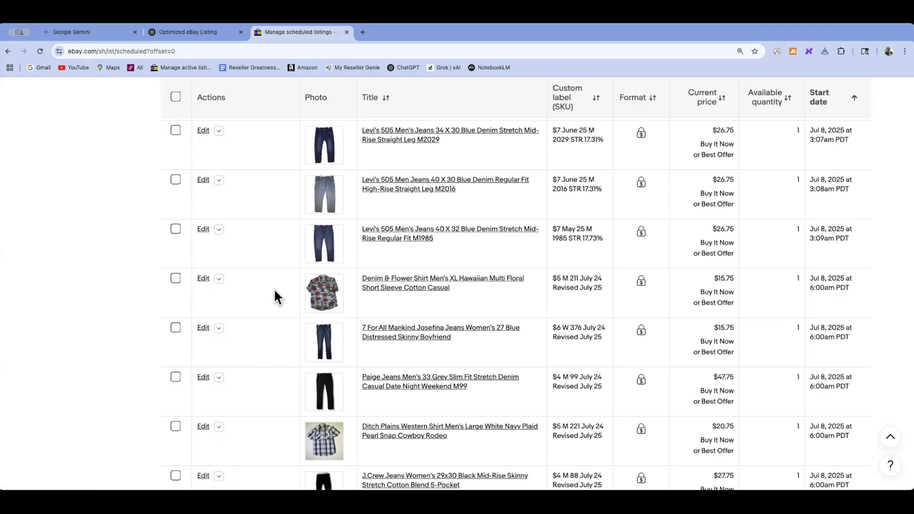
scroll(275, 298, down, 5)
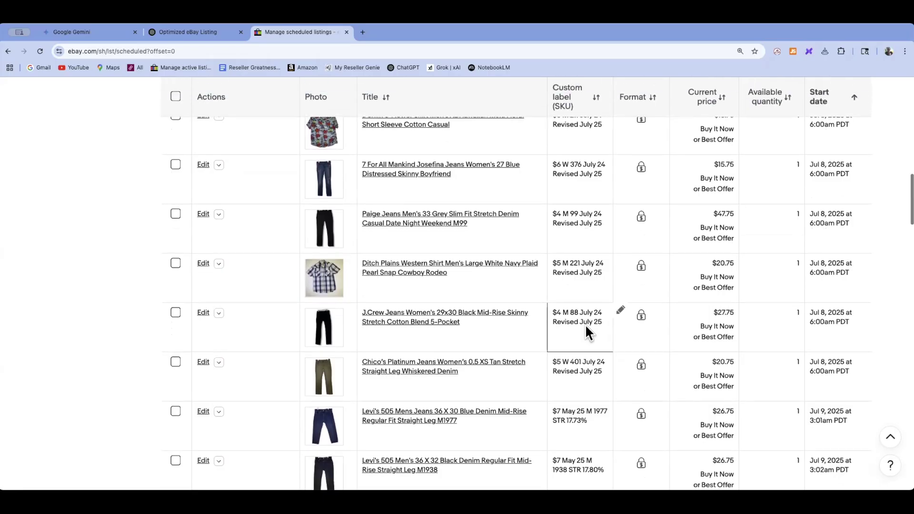
scroll(586, 327, down, 2)
scroll(586, 330, down, 1)
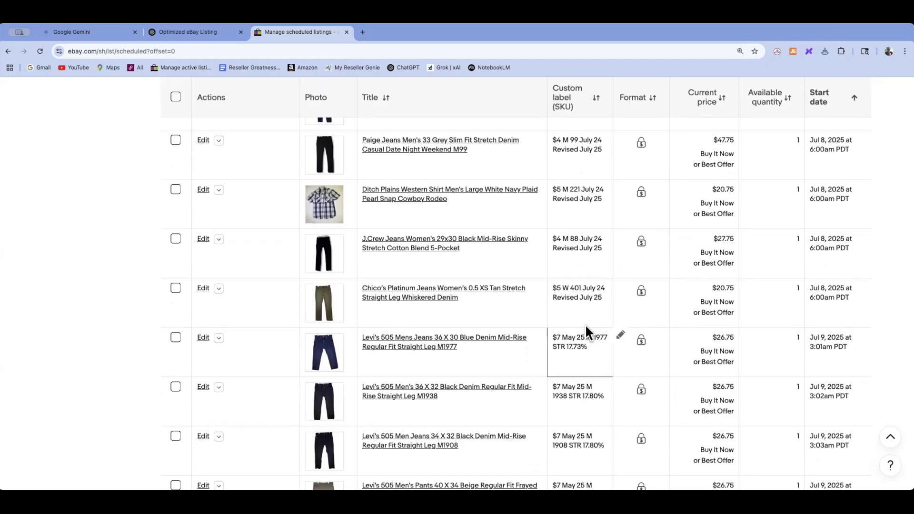
Check the custom labels and start times of the Levi's 505 listings scheduled for early July 9.
scroll(580, 314, down, 3)
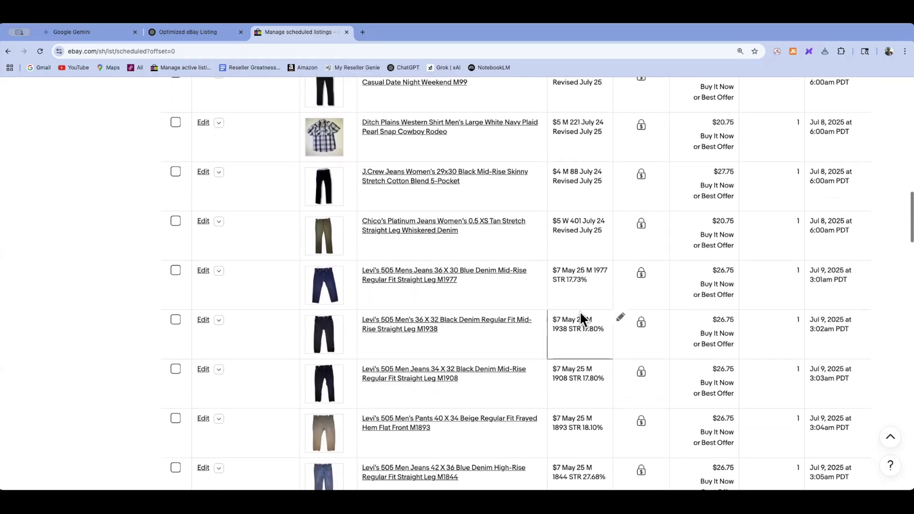
scroll(581, 313, down, 2)
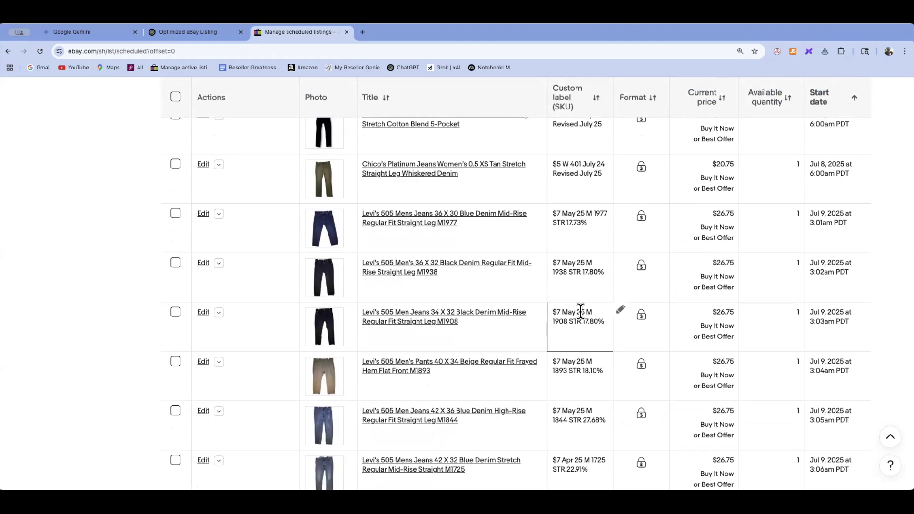
scroll(581, 313, up, 10)
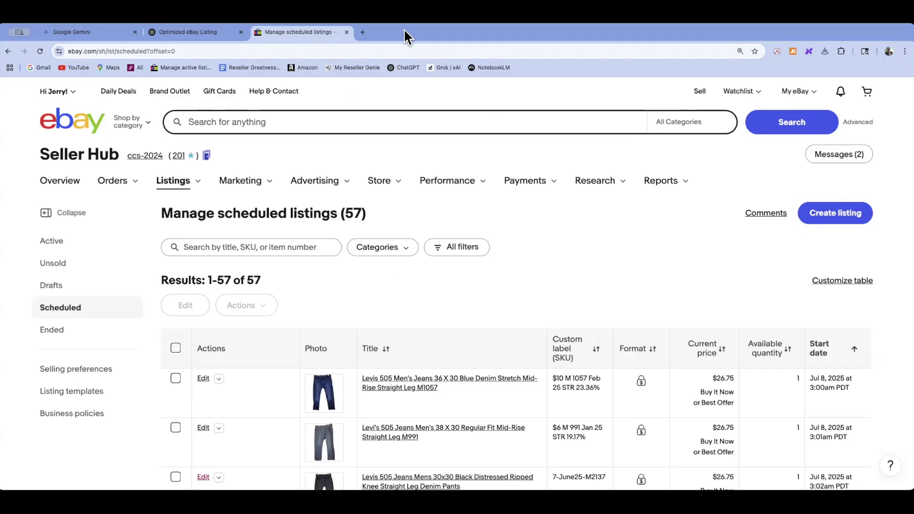
Open the BetterLister dashboard in a new browser tab.
click(361, 32)
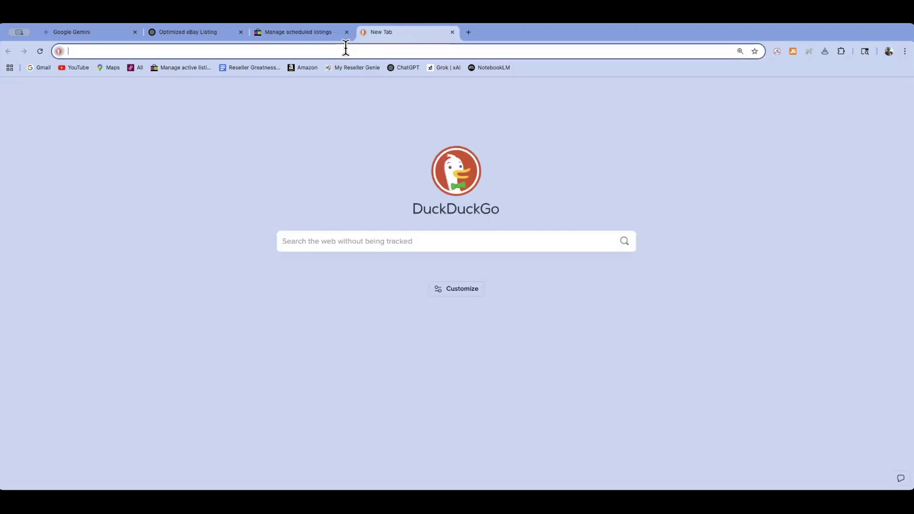
text(bee)
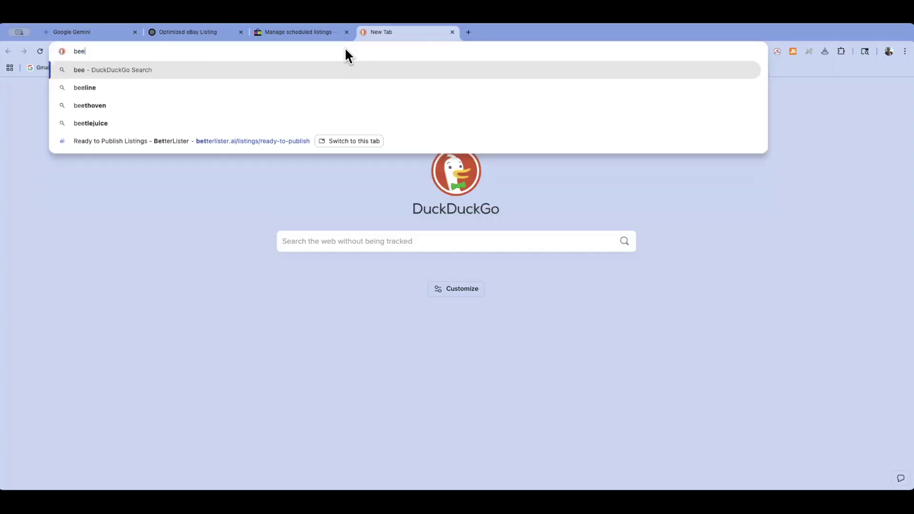
text(te)
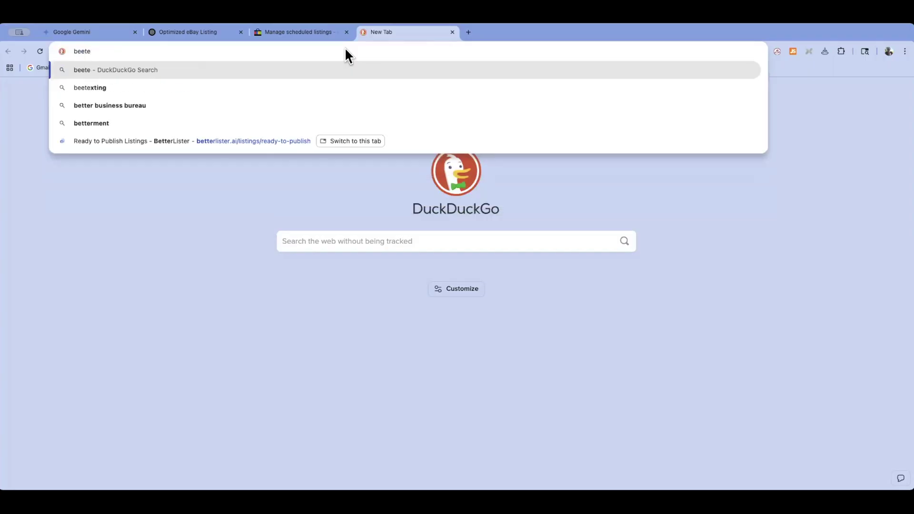
key(Return)
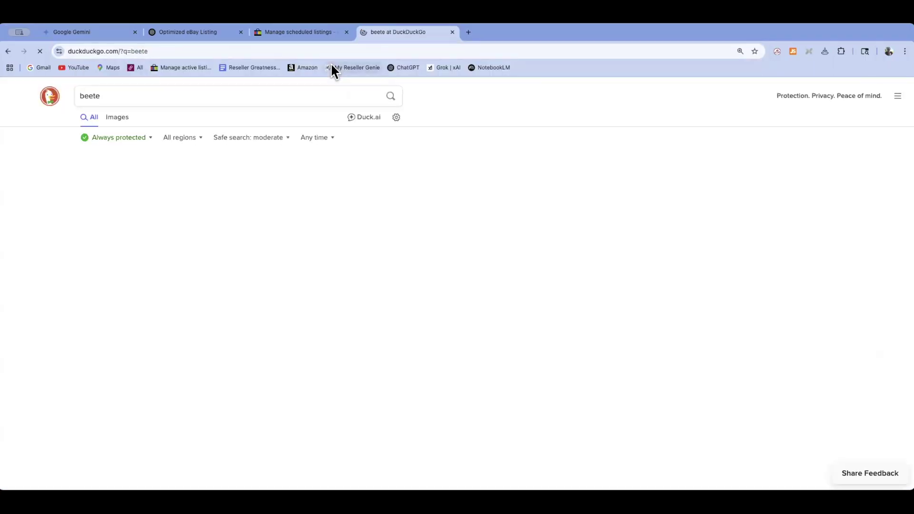
click(332, 67)
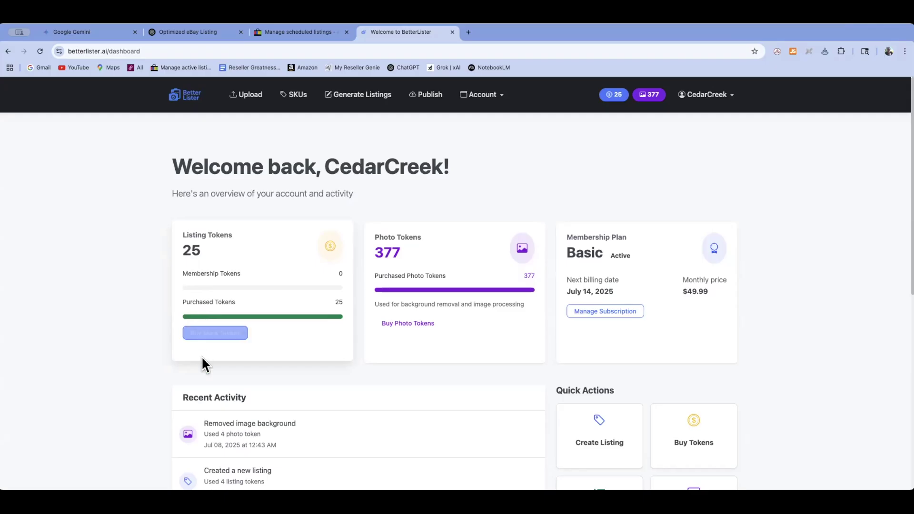
Examine BetterLister's token purchase page, covering how tokens work and the package prices for listing and photo tokens.
click(205, 332)
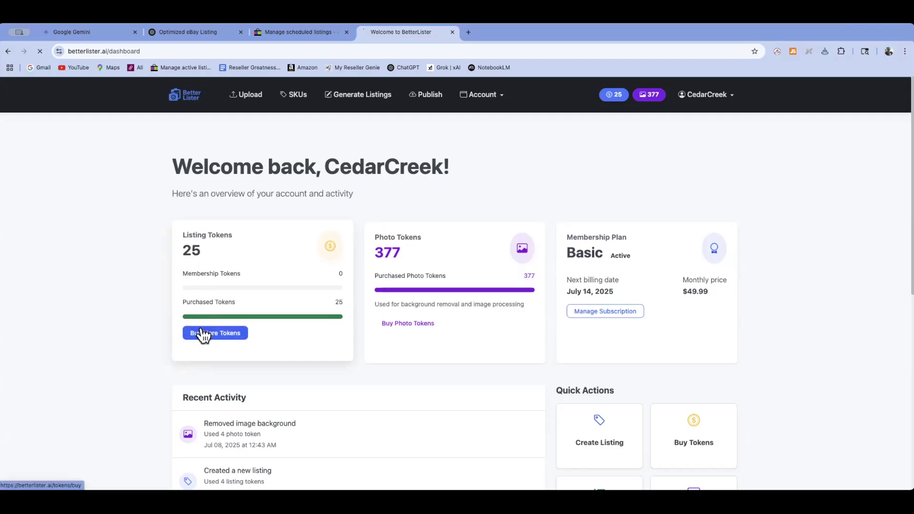
scroll(204, 331, down, 5)
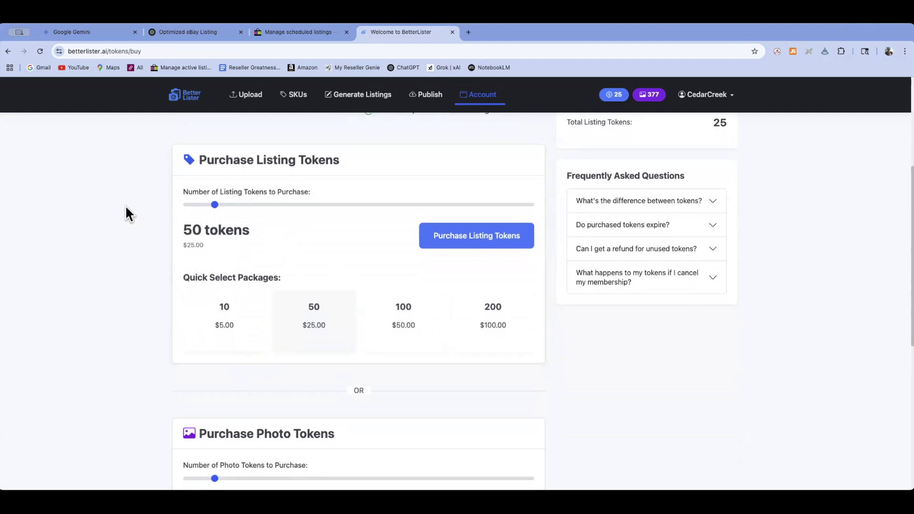
scroll(125, 208, down, 5)
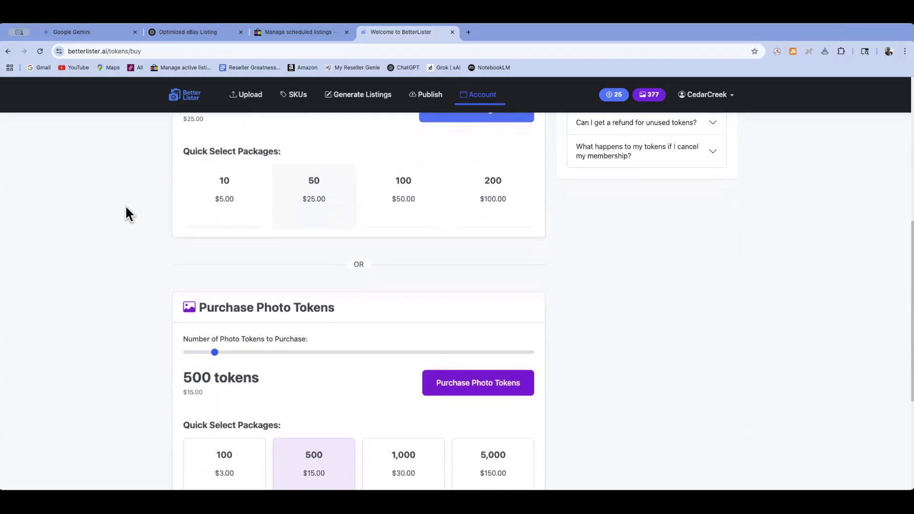
scroll(126, 208, down, 2)
scroll(125, 208, up, 5)
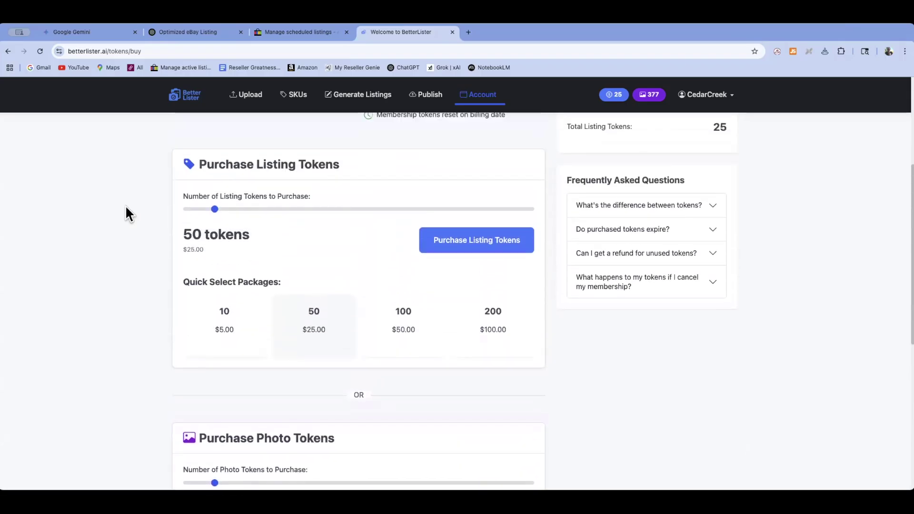
scroll(126, 208, up, 5)
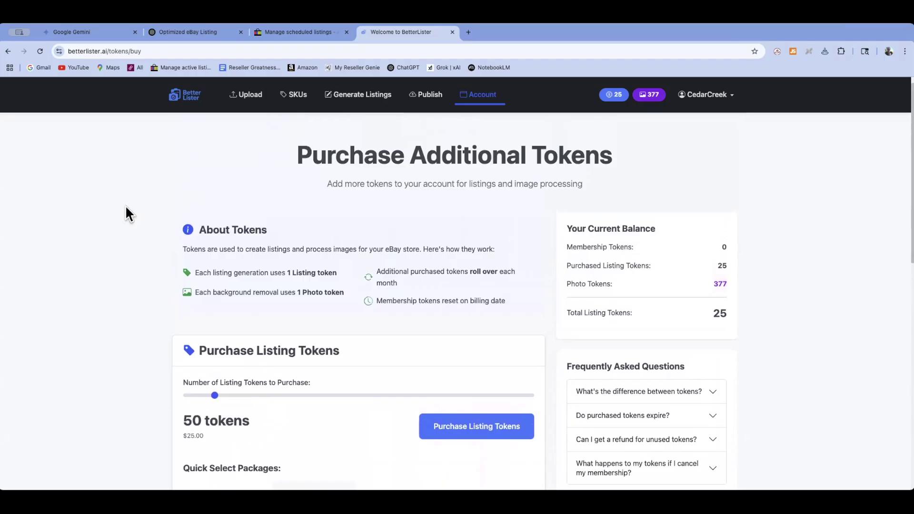
scroll(126, 208, down, 2)
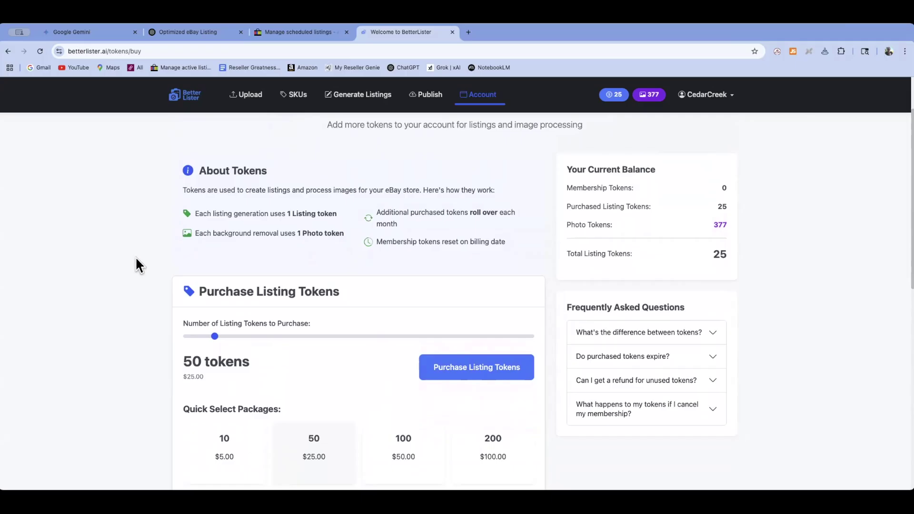
scroll(141, 267, down, 4)
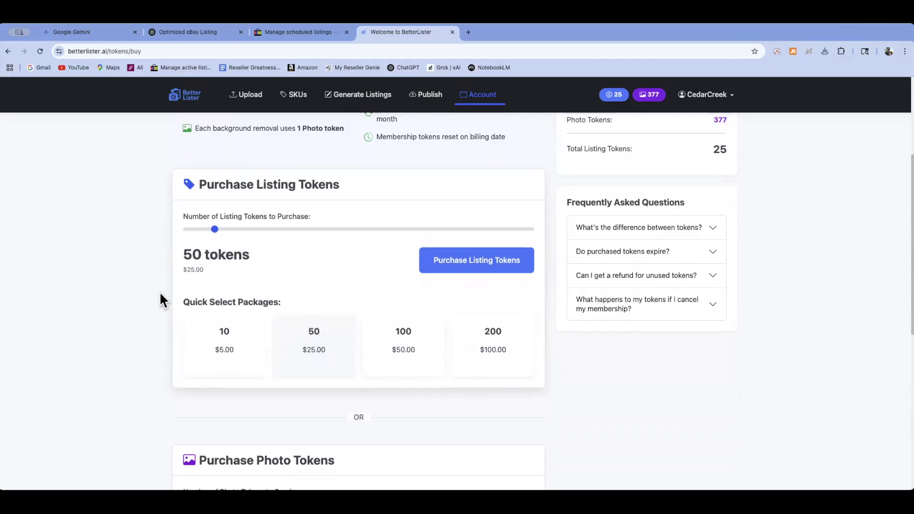
scroll(133, 285, up, 2)
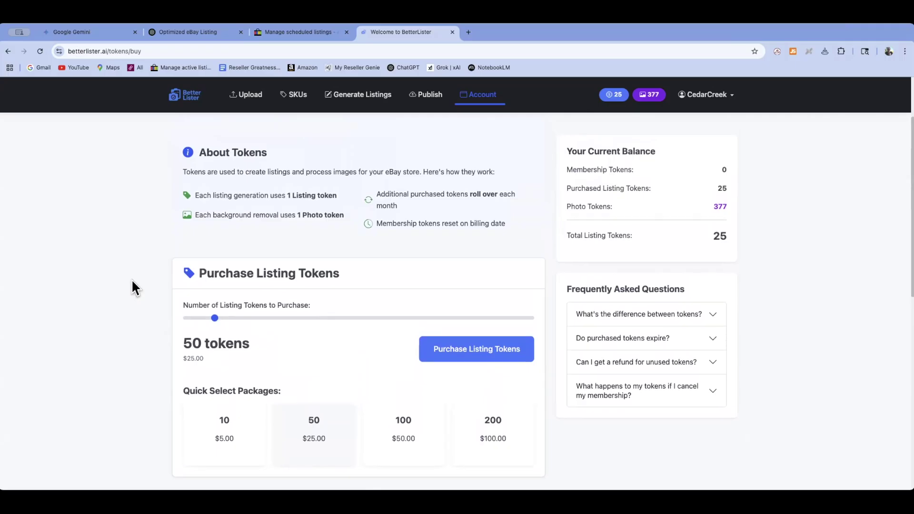
scroll(132, 285, up, 2)
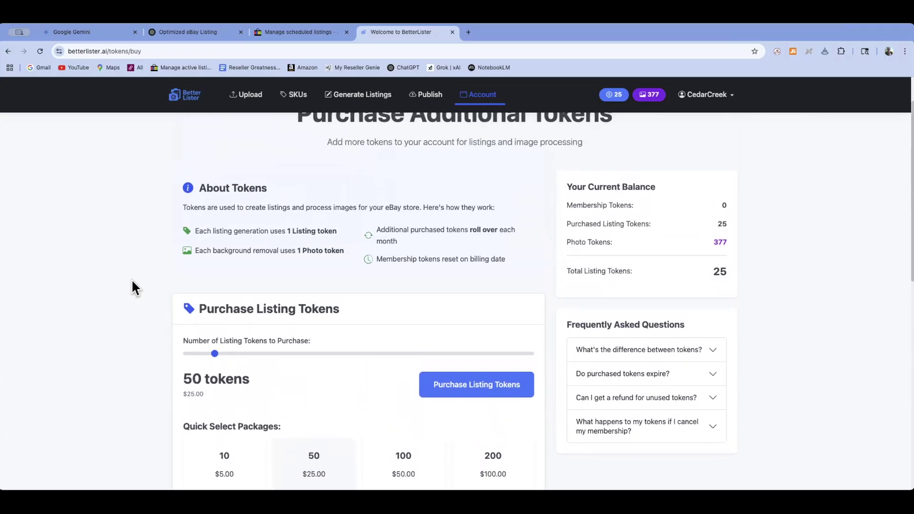
scroll(132, 281, down, 5)
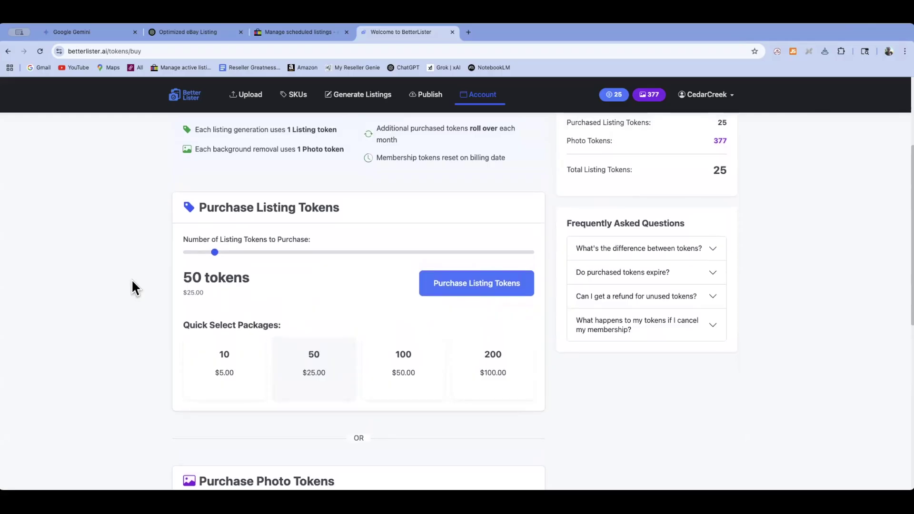
scroll(131, 279, up, 6)
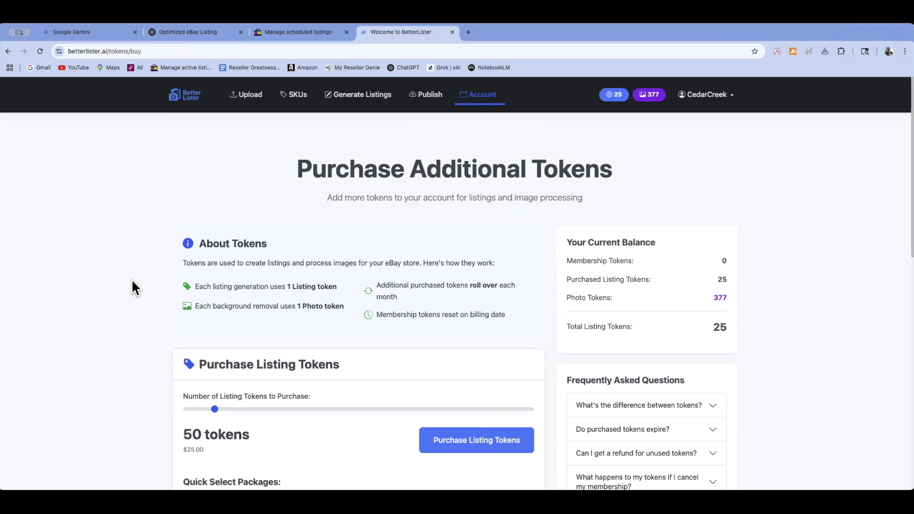
Upload the ten golf club HEIC photos to BetterLister.
click(243, 98)
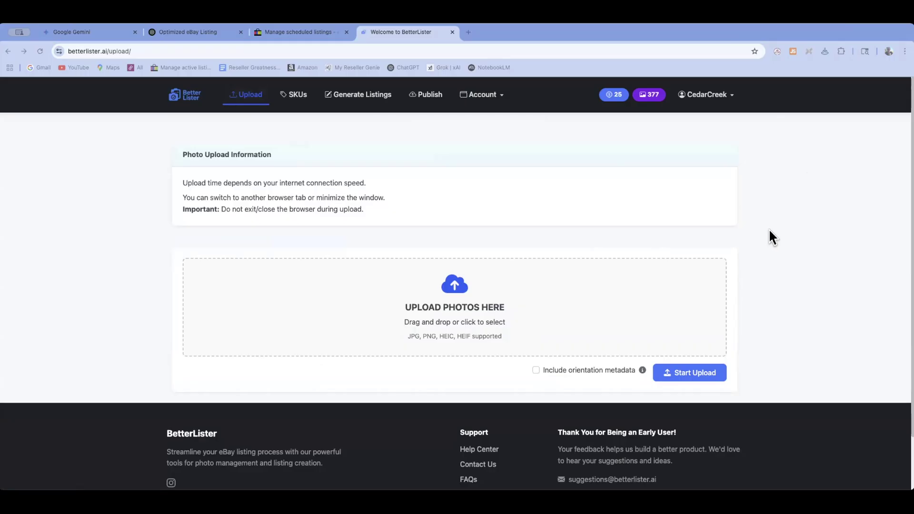
drag(769, 230, 526, 314)
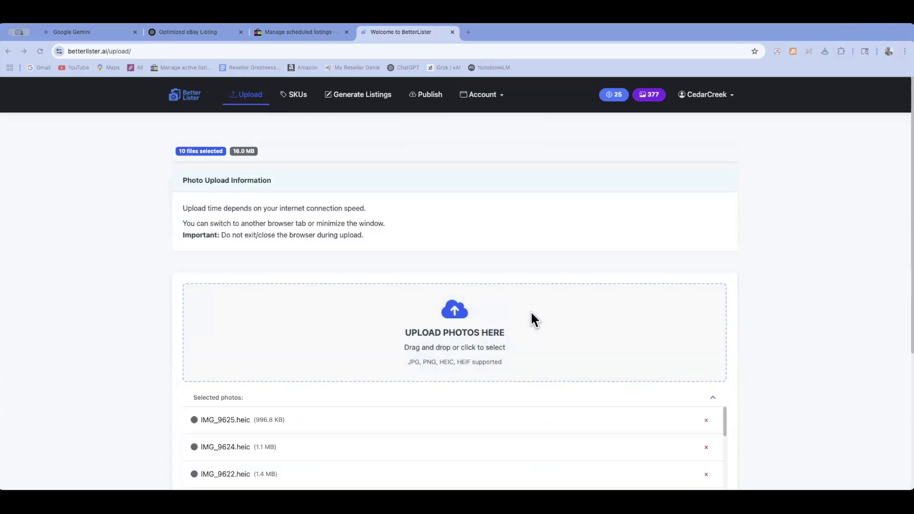
scroll(838, 310, down, 5)
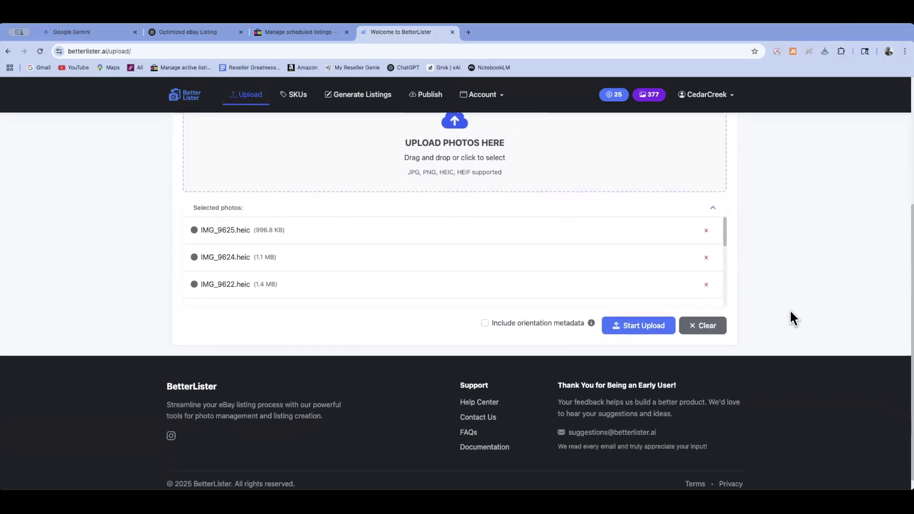
click(637, 313)
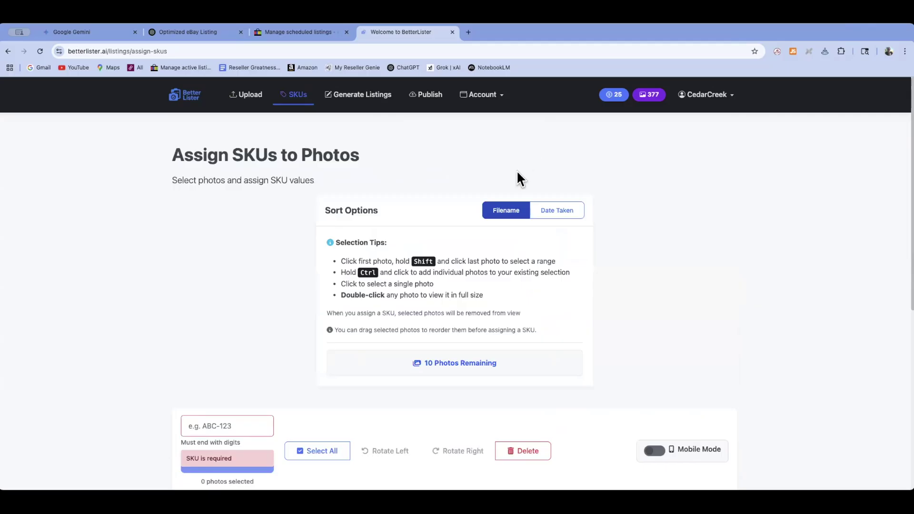
Assign the SKU 45-July25-GC2 to all ten uploaded golf club photos, IMG_9615 through IMG_9625.
scroll(136, 310, down, 3)
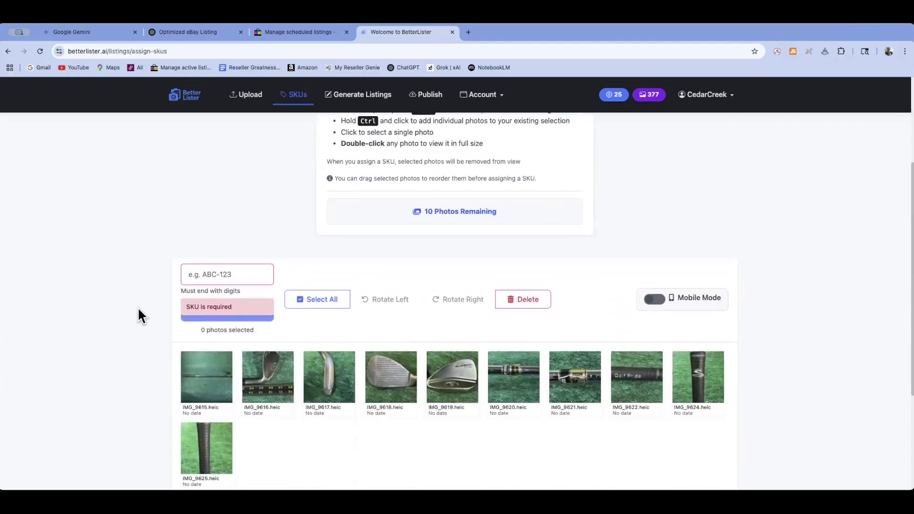
click(186, 274)
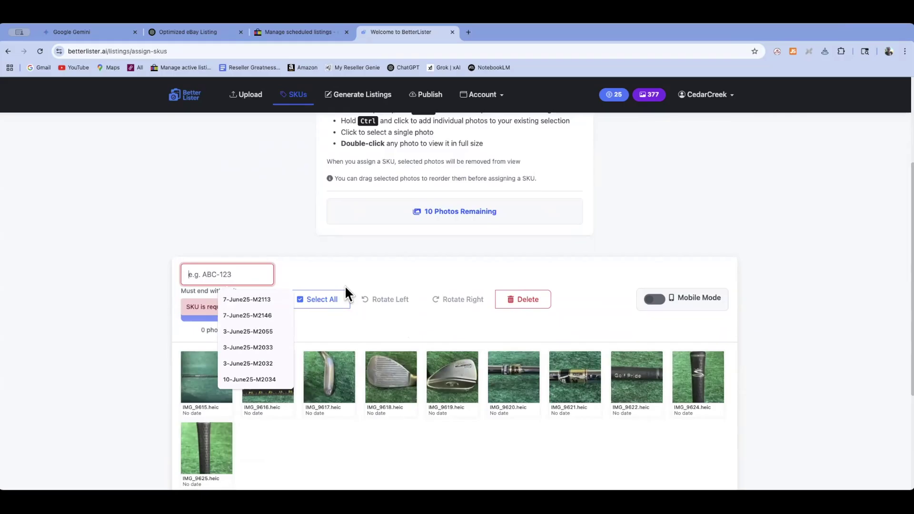
text(45)
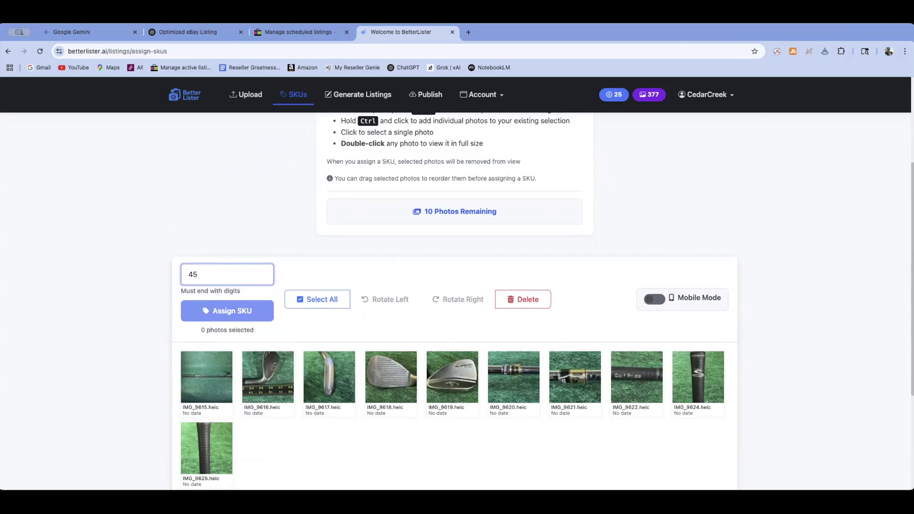
text(-July)
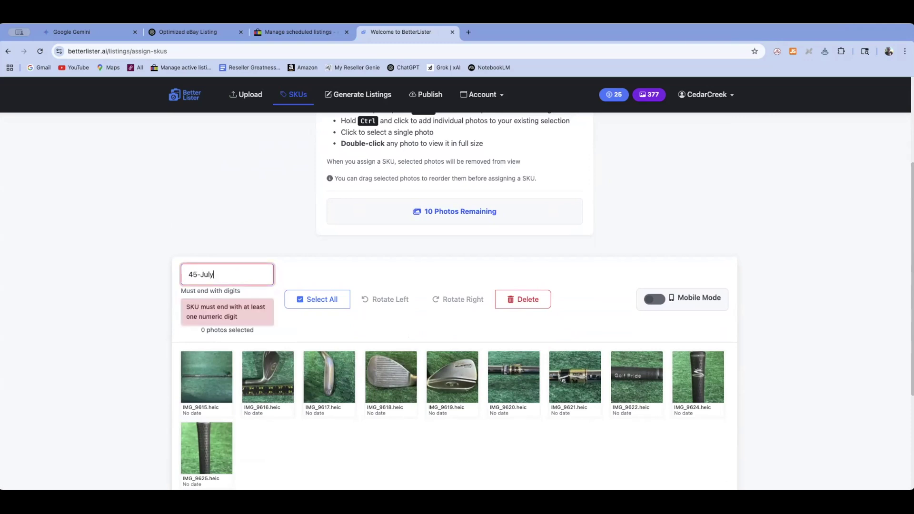
text(25)
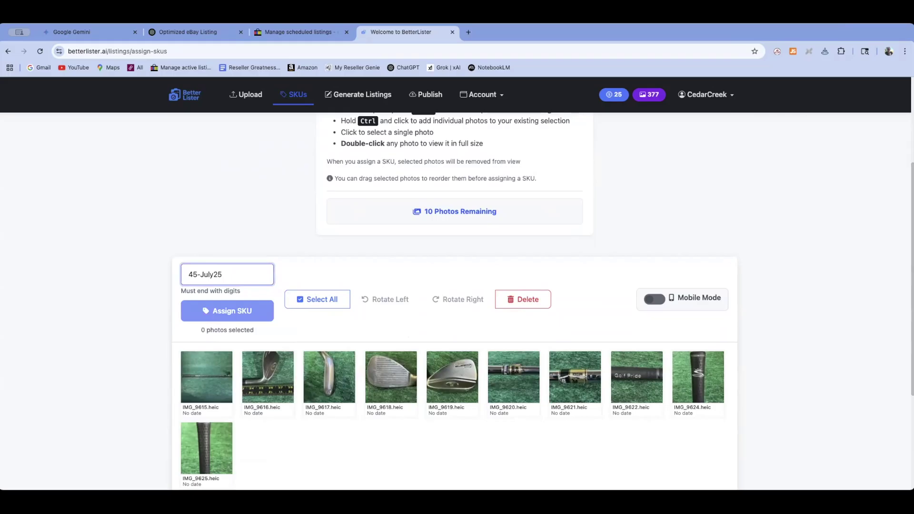
text(-GC2)
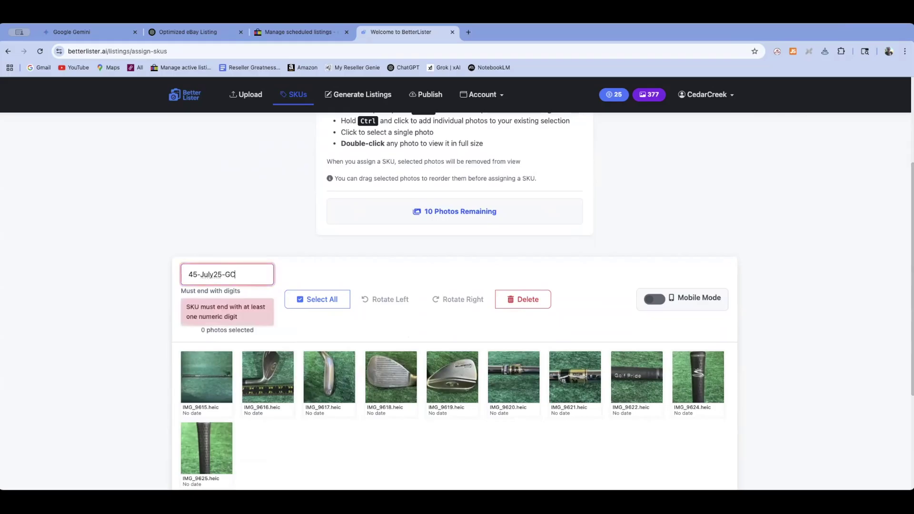
click(212, 369)
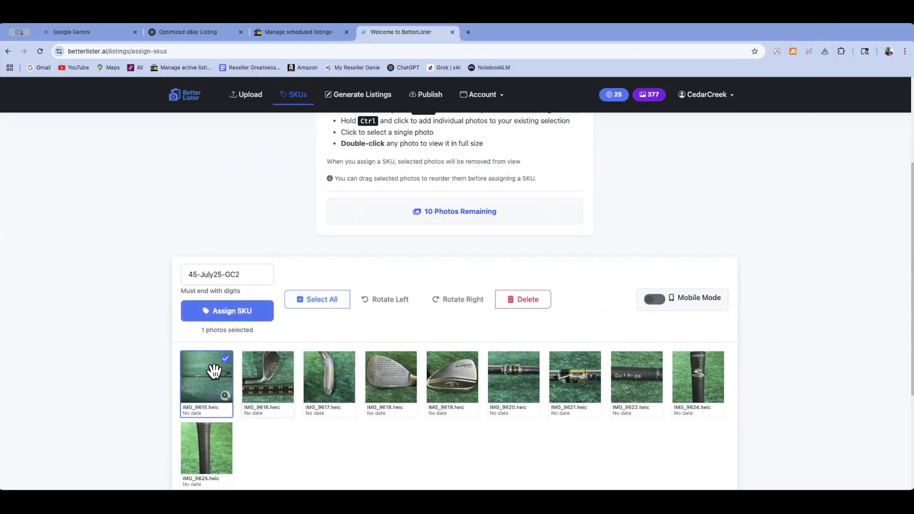
shift+click(204, 454)
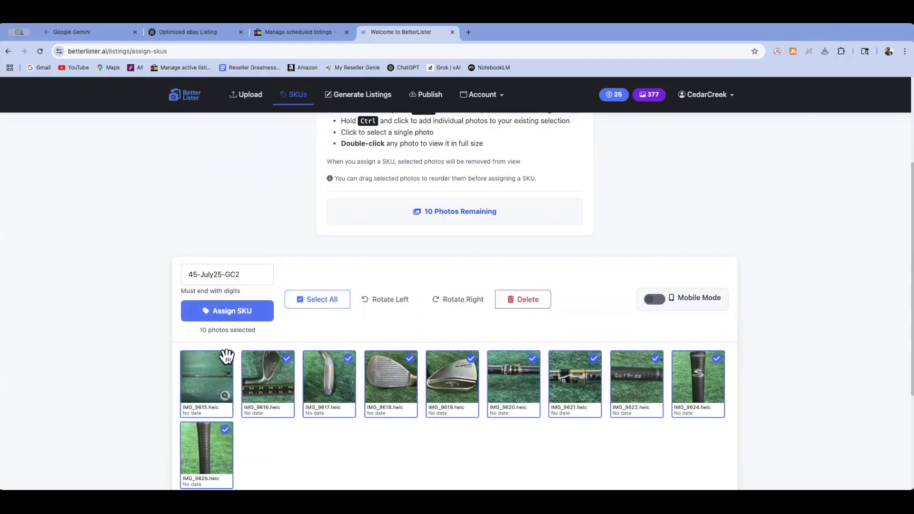
click(237, 314)
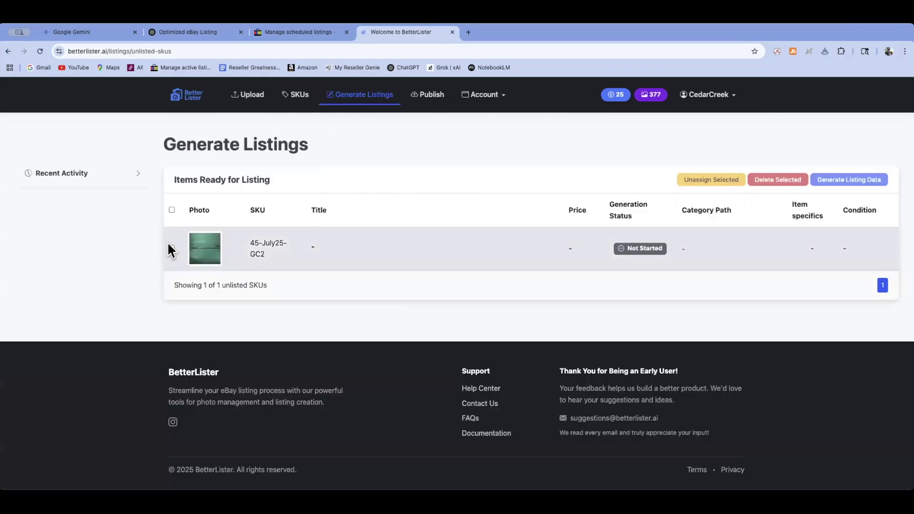
Generate the listing data for SKU 45-July25-GC2 and leave it processing in the background.
click(171, 248)
click(862, 181)
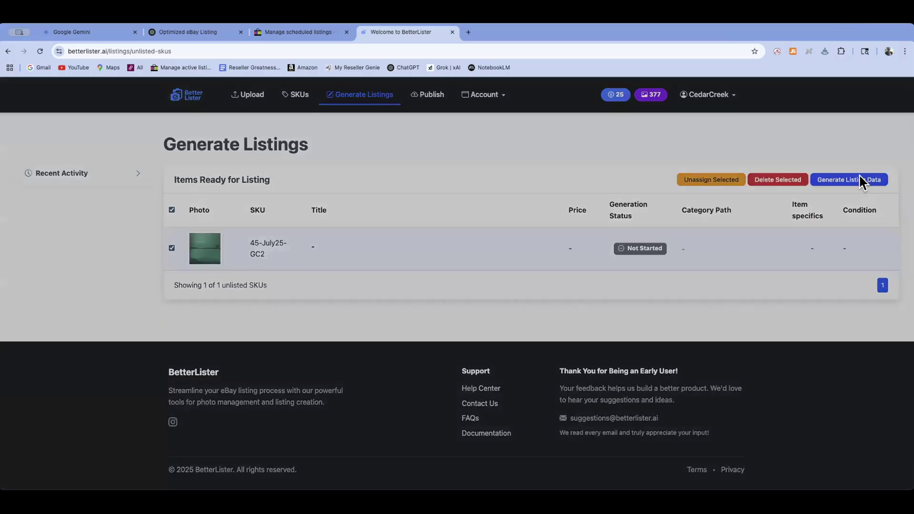
click(504, 399)
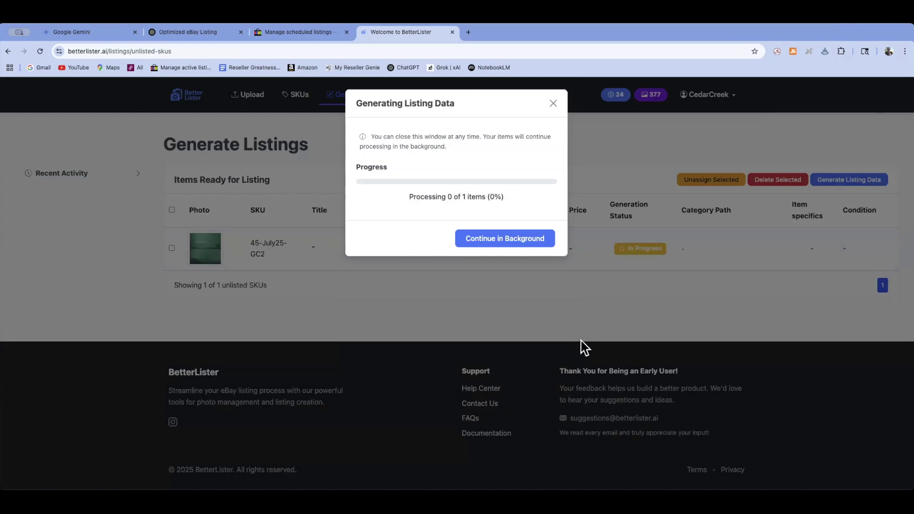
click(581, 281)
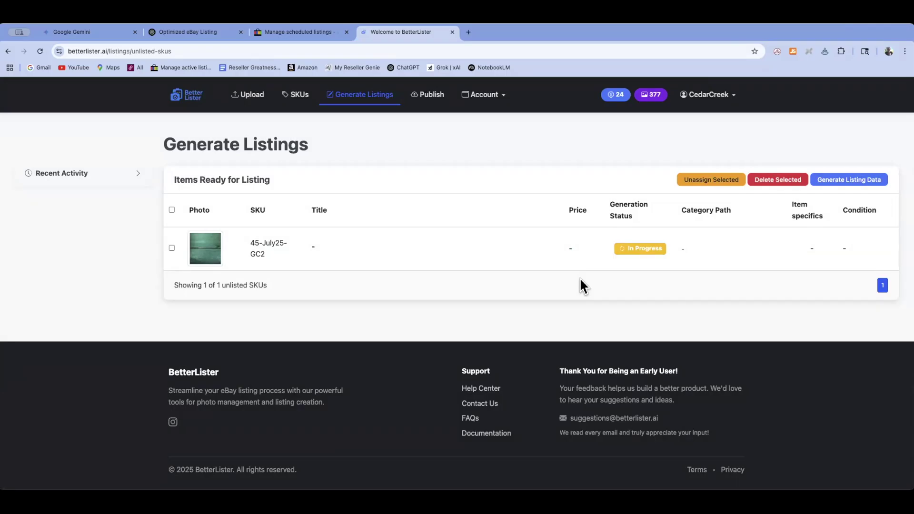
Start fresh chats in ChatGPT and Google Gemini, and attach golf club photos IMG_9615 through IMG_9618 to the Gemini prompt.
key(super+2)
click(29, 112)
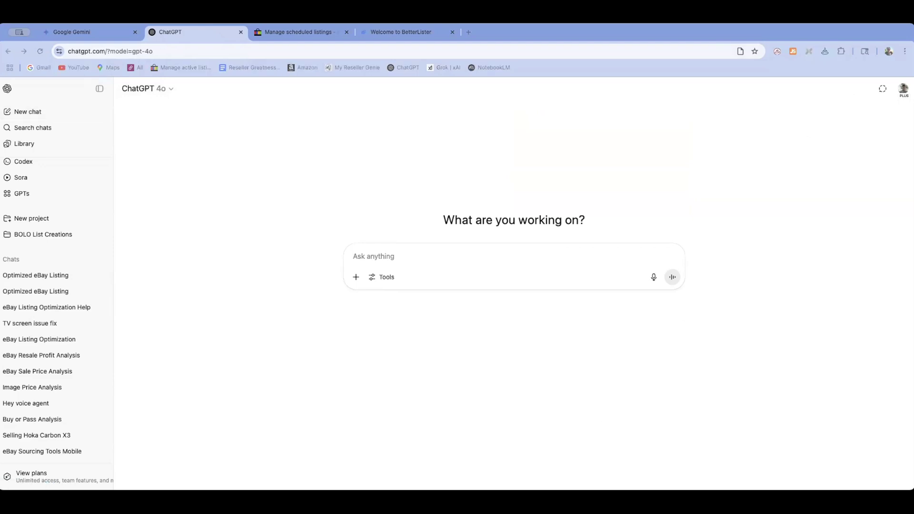
click(107, 29)
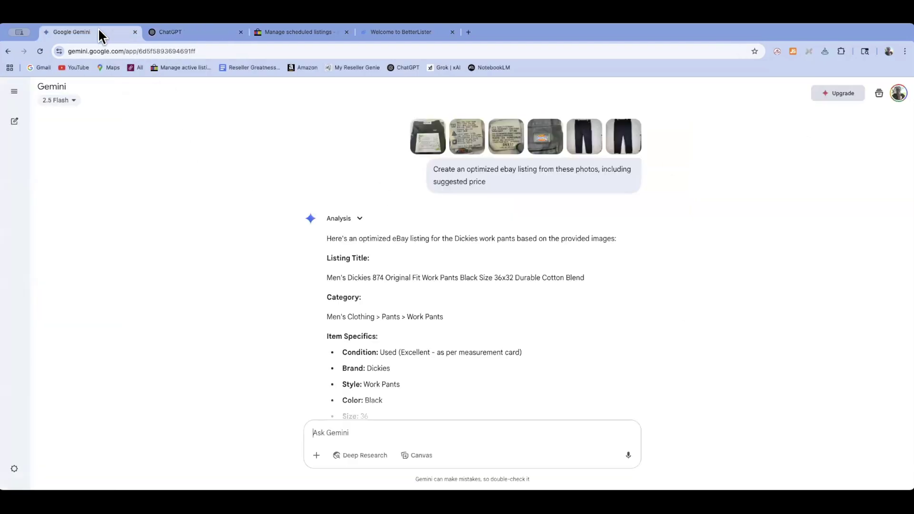
click(18, 123)
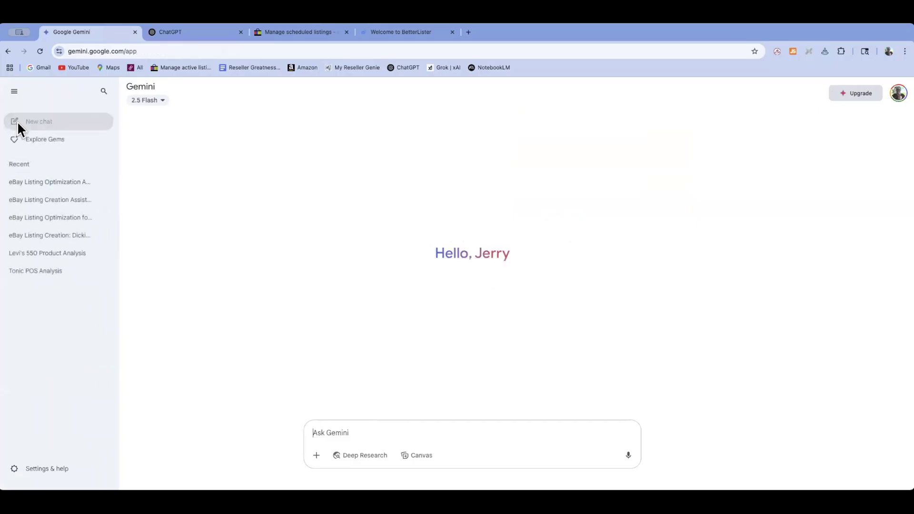
drag(897, 169, 478, 334)
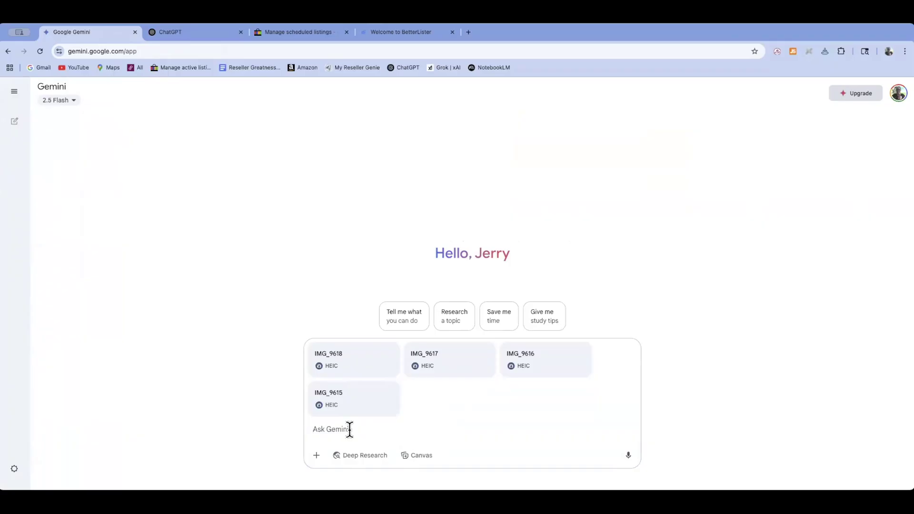
Ask Gemini to create an optimized ebay listing from these photos, and highlight the upper Buy It Now price in its answer.
text(Creagte)
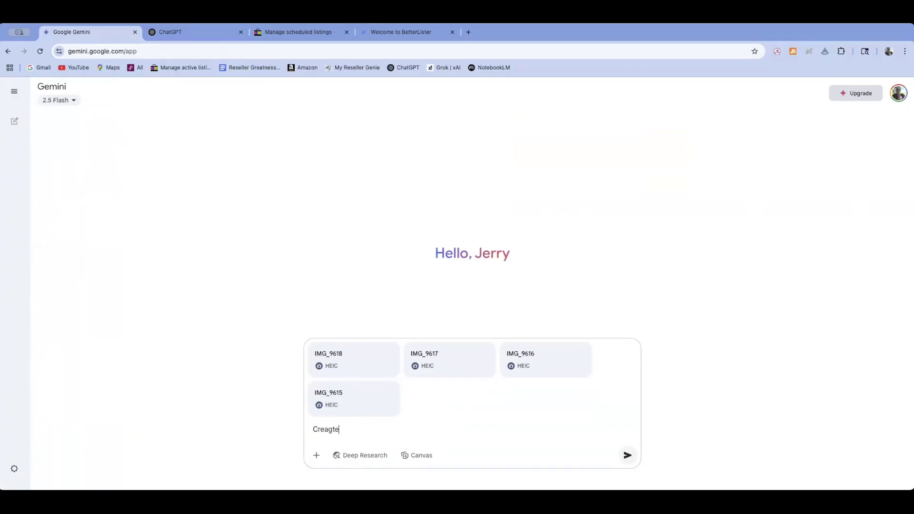
key(BackSpace)
key(BackSpace)
text(te an a)
key(BackSpace)
text(optimizew)
key(BackSpace)
key(BackSpace)
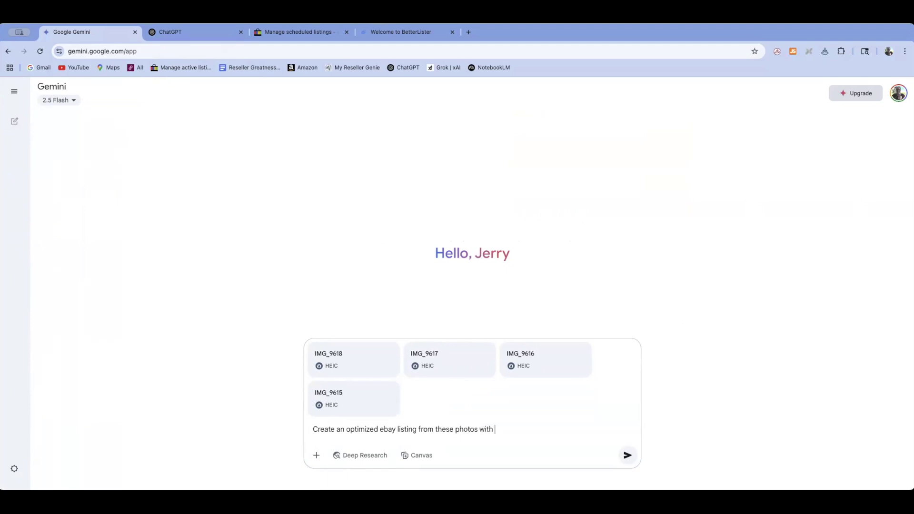
key(Return)
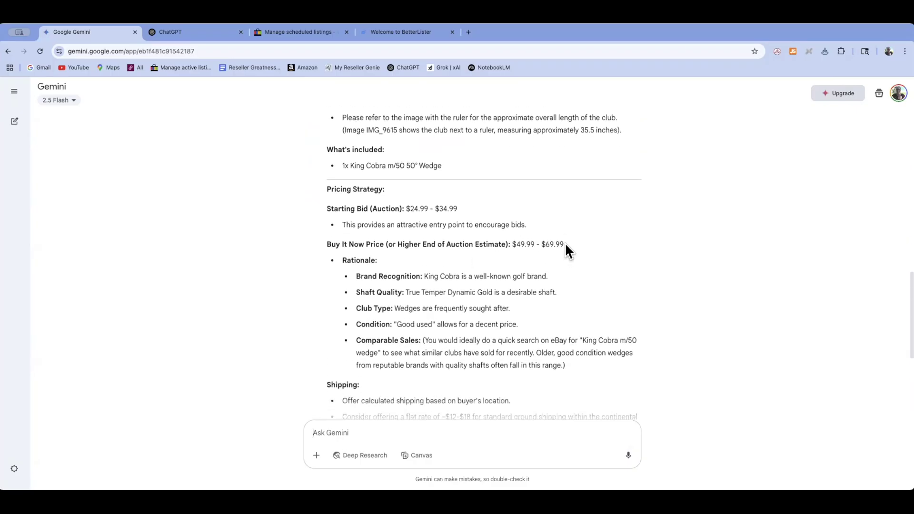
drag(563, 244, 546, 244)
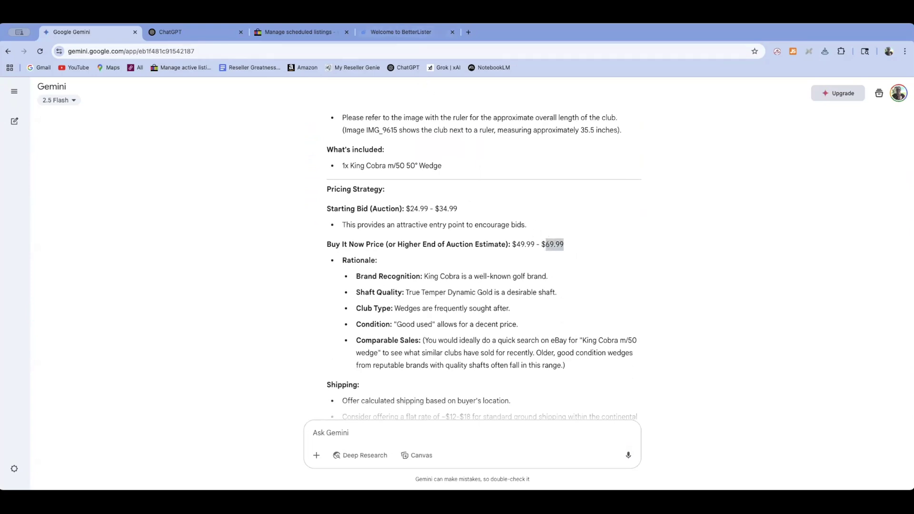
Return to BetterLister's publishing page and set the fulfillment policy to Golf Club - Single Iron.
click(392, 29)
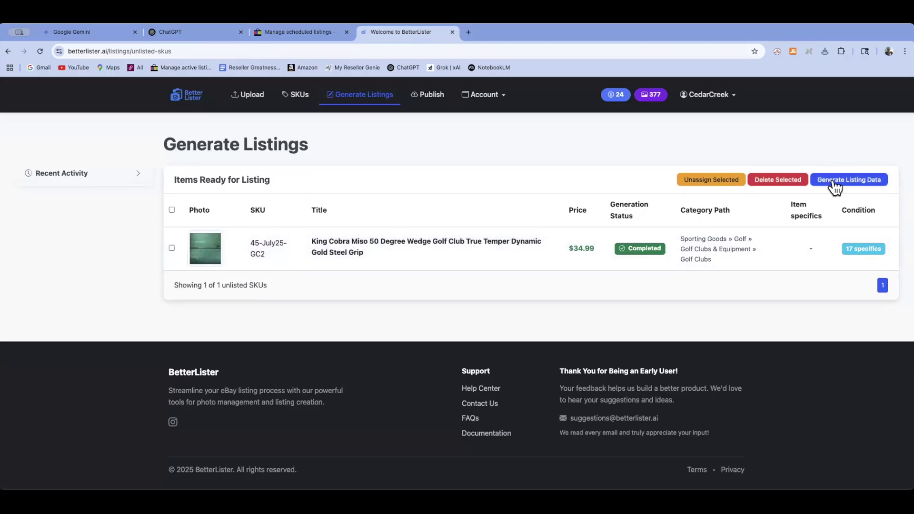
click(425, 94)
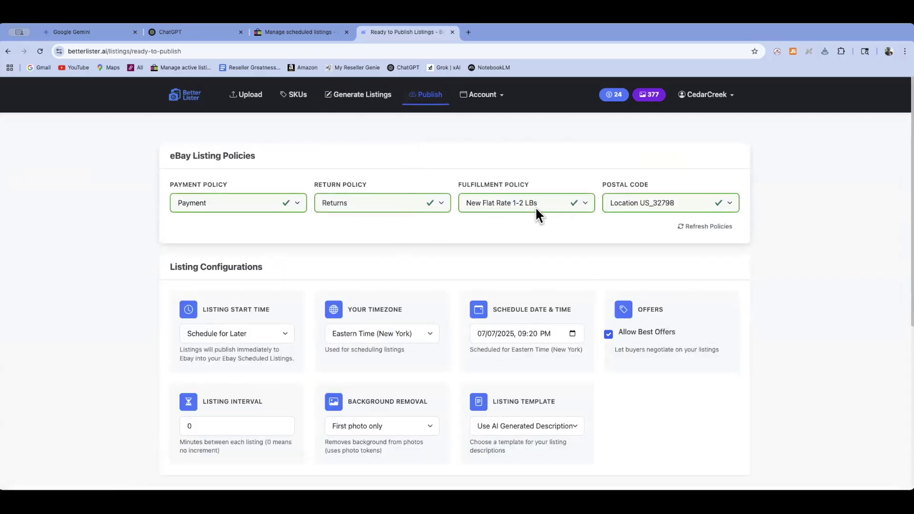
click(528, 210)
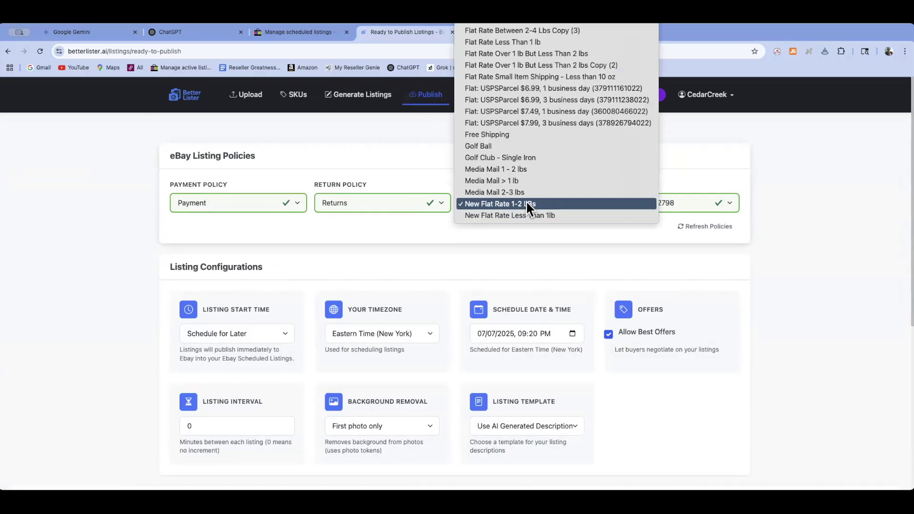
click(511, 157)
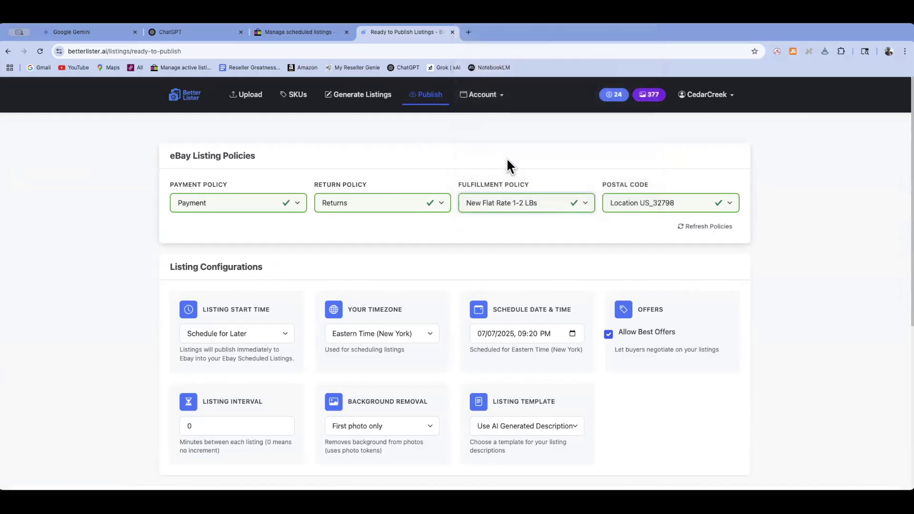
Schedule the listing for 07/10/2025, 08:00 AM and set background removal to None.
scroll(410, 267, down, 2)
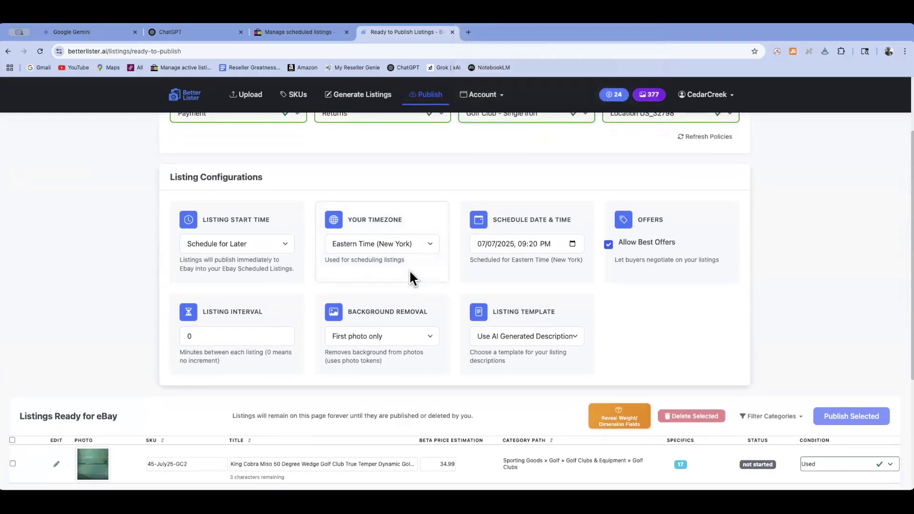
click(571, 245)
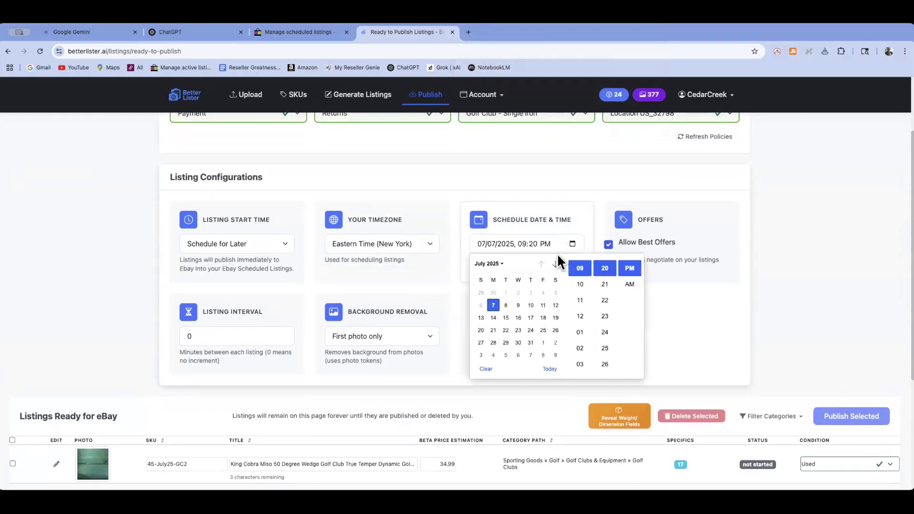
click(531, 306)
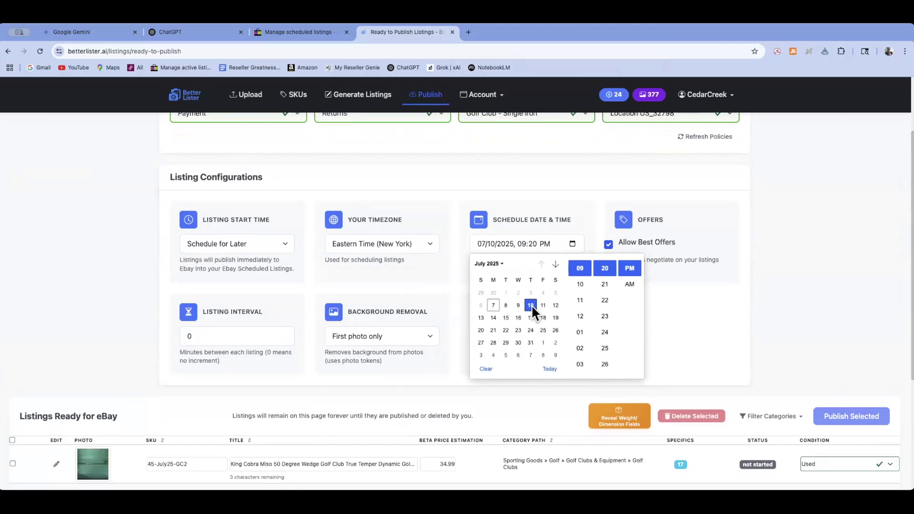
scroll(577, 288, up, 2)
click(579, 298)
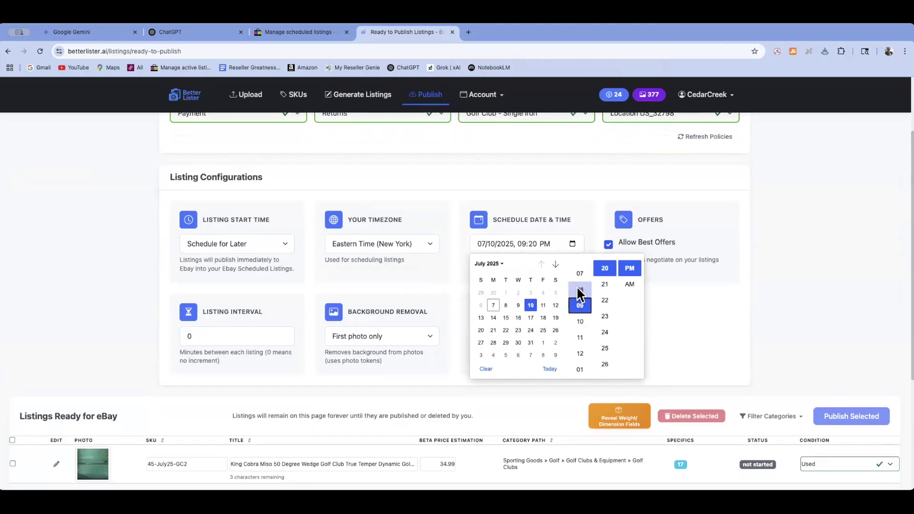
scroll(602, 296, up, 4)
scroll(605, 296, up, 3)
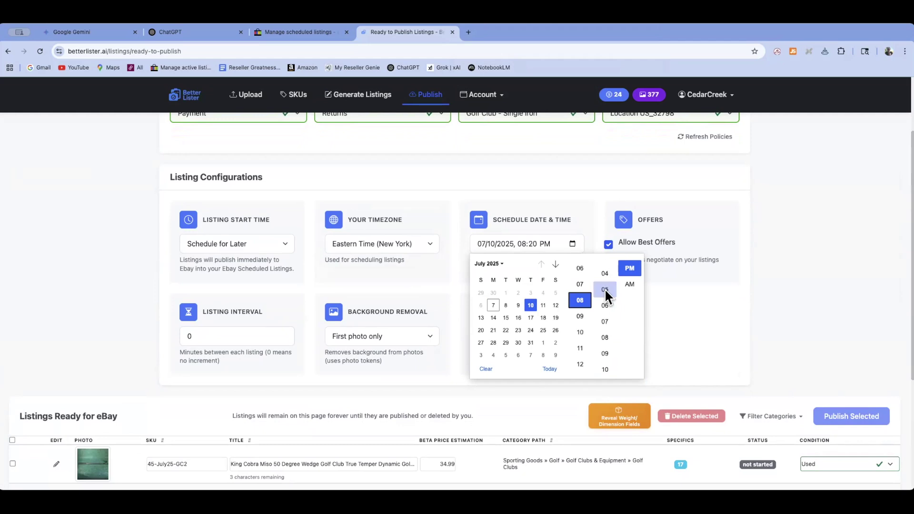
scroll(600, 274, up, 1)
scroll(607, 281, up, 1)
click(604, 284)
click(628, 284)
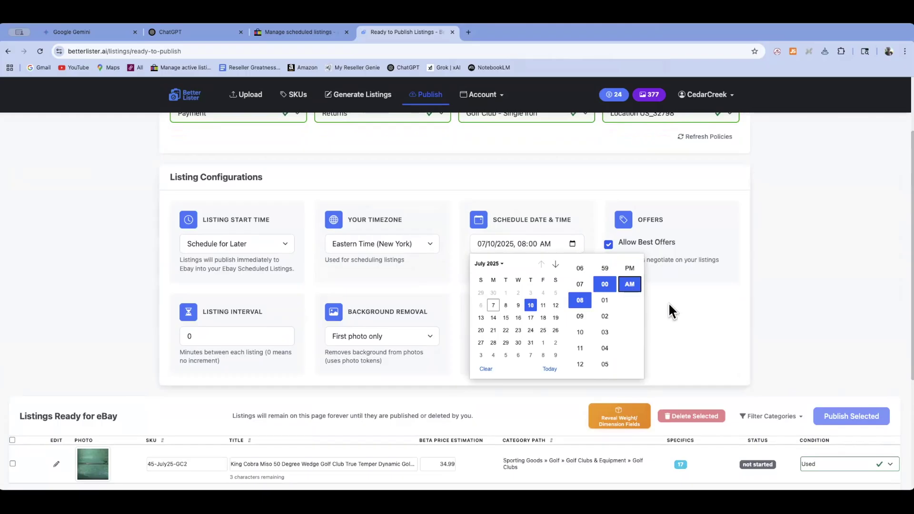
click(669, 302)
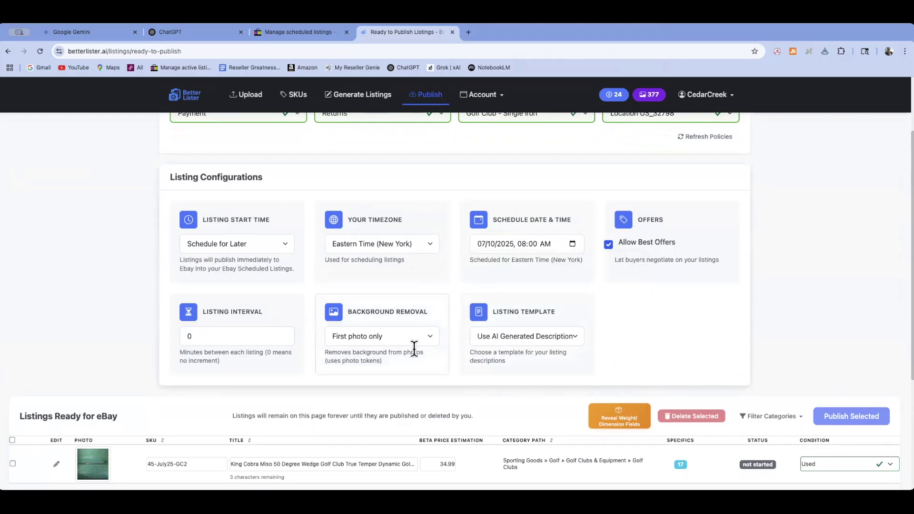
click(431, 334)
click(372, 325)
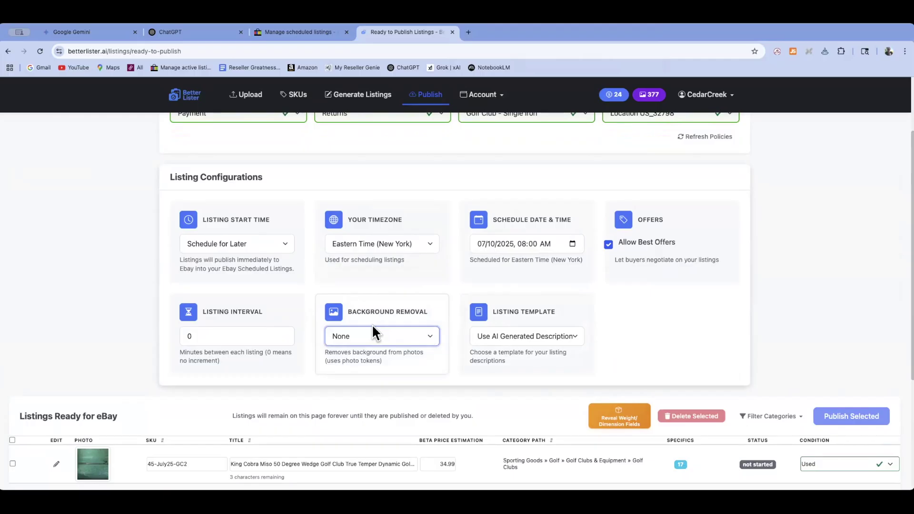
In listing 45-July25-GC2, put the photo of the clubhead's back first and rotate it 180 degrees, followed by the face and sole photos.
scroll(284, 299, down, 4)
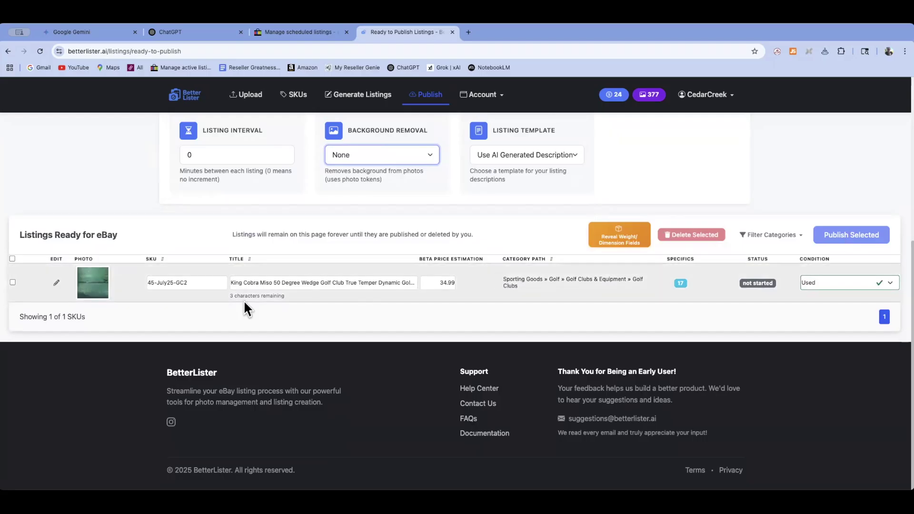
click(54, 275)
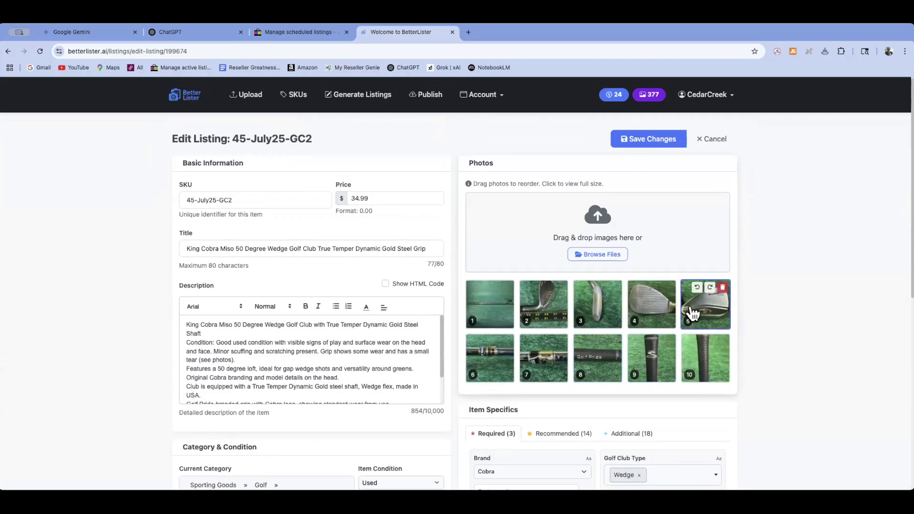
drag(693, 314, 474, 319)
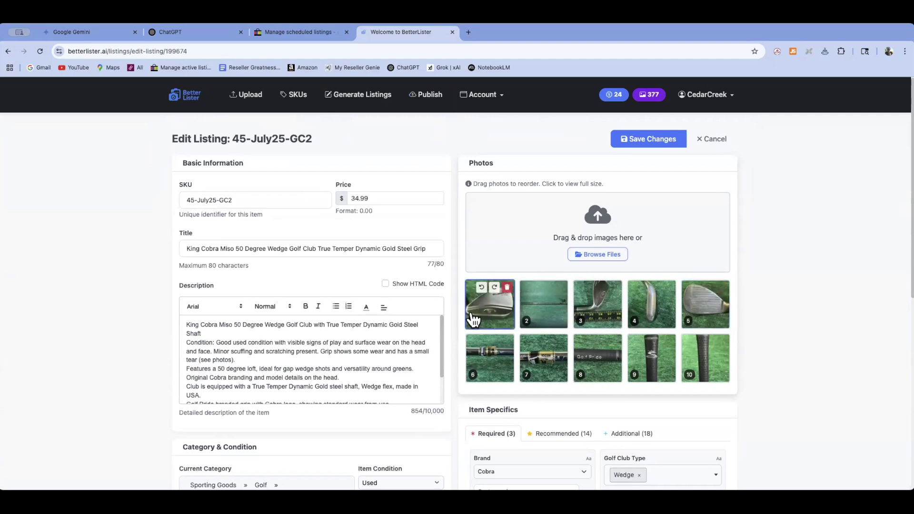
click(480, 288)
click(480, 288)
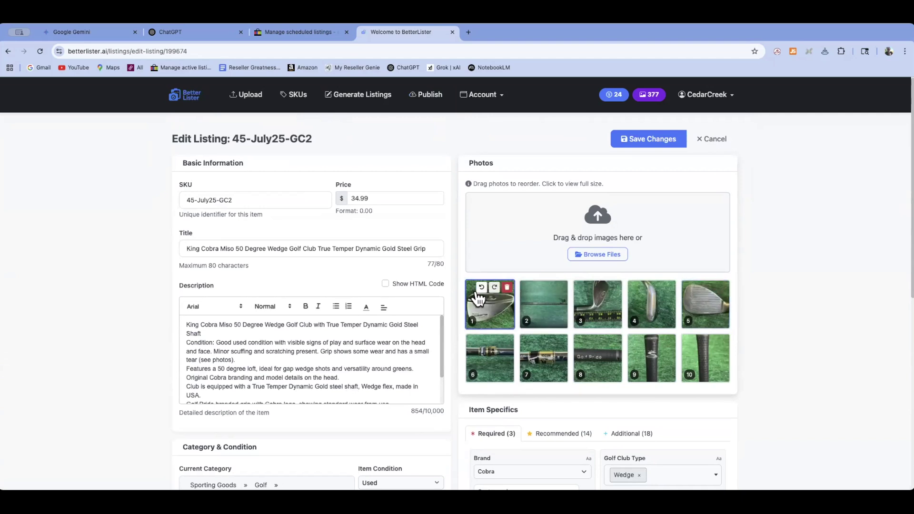
drag(705, 305, 599, 306)
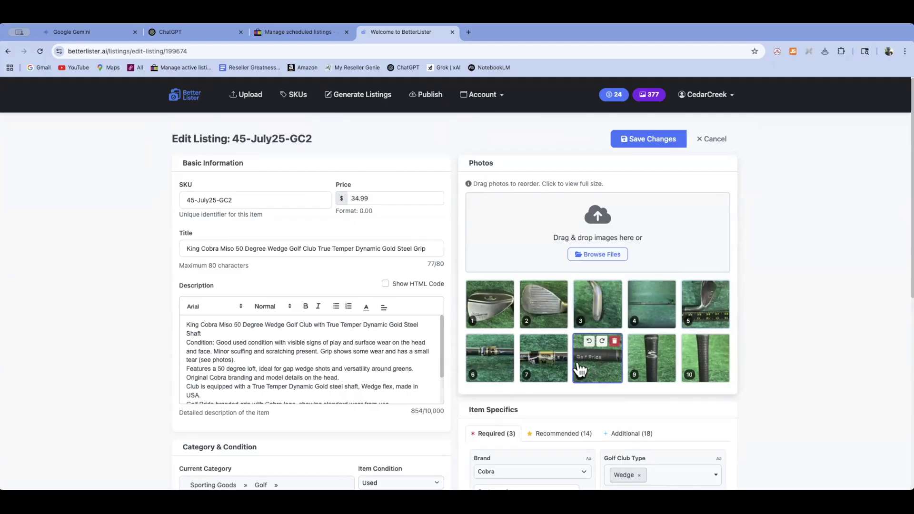
Examine the golf club listing's required and recommended item specifics, from brand and handedness to lie angle and MPN.
scroll(473, 414, down, 4)
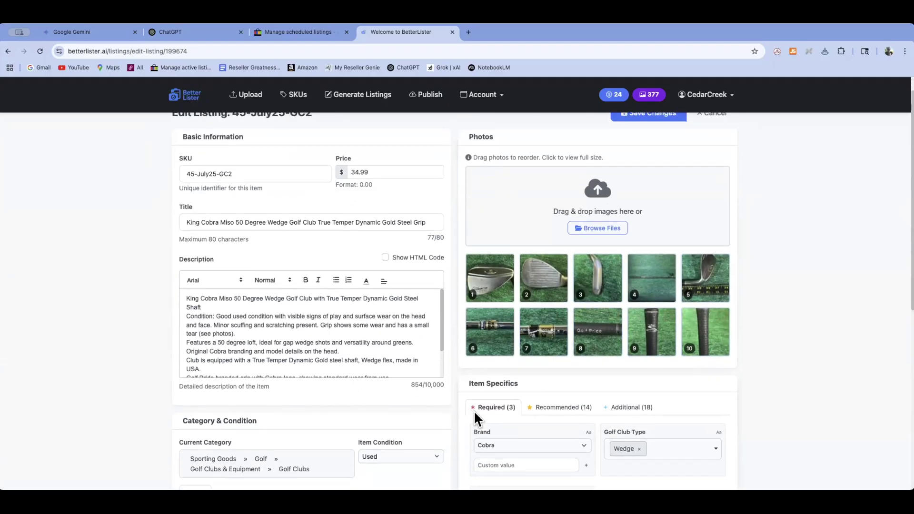
scroll(551, 311, down, 2)
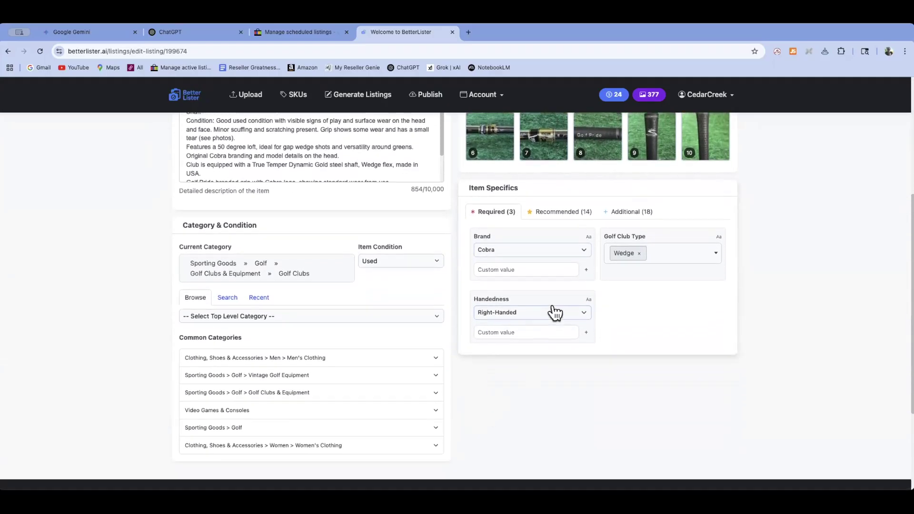
scroll(553, 306, up, 2)
click(556, 263)
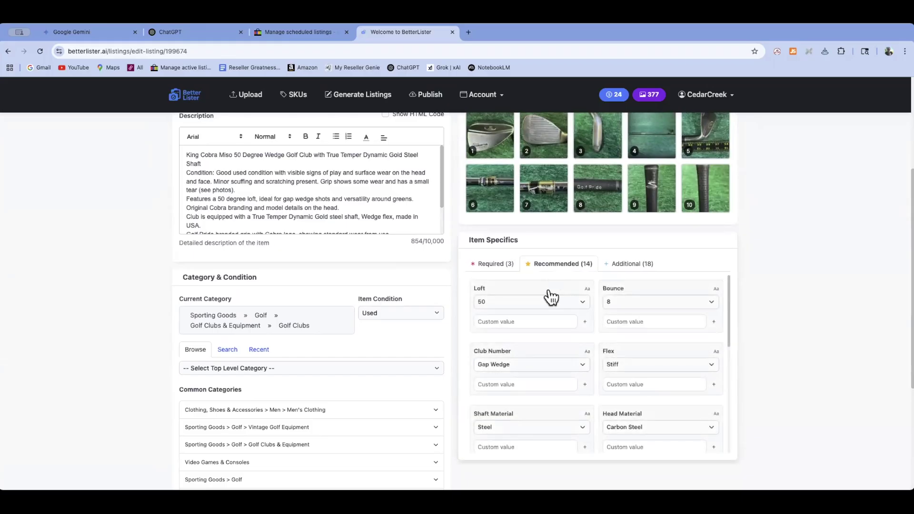
scroll(557, 325, down, 4)
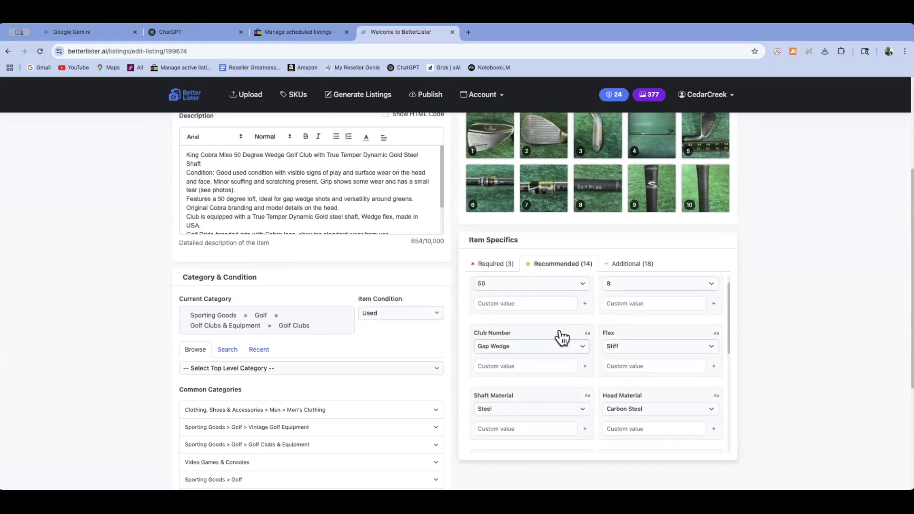
scroll(560, 330, down, 5)
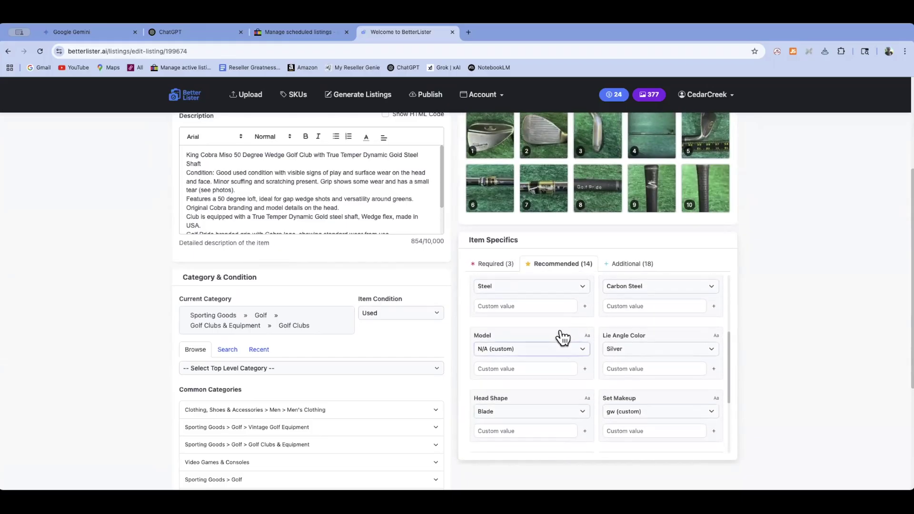
scroll(562, 331, down, 2)
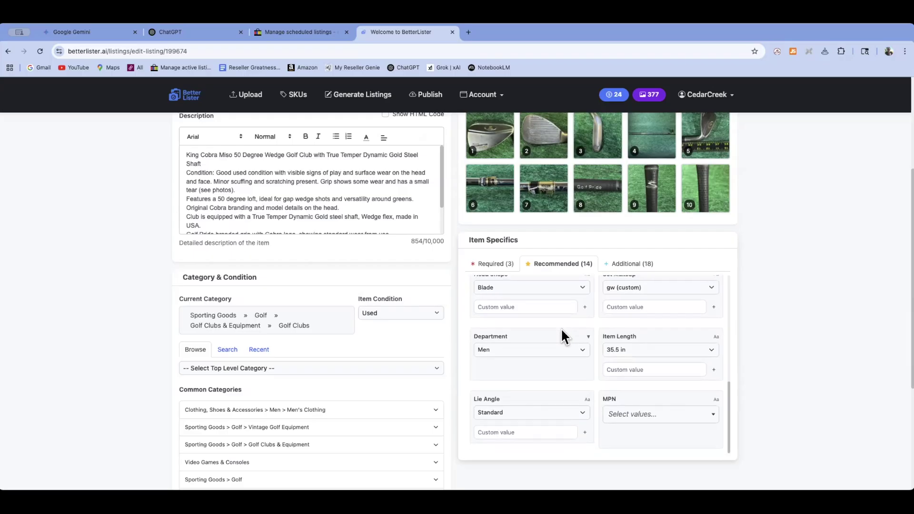
Set Number of Clubs to 1 in the additional item specifics and look over the remaining fields.
click(620, 264)
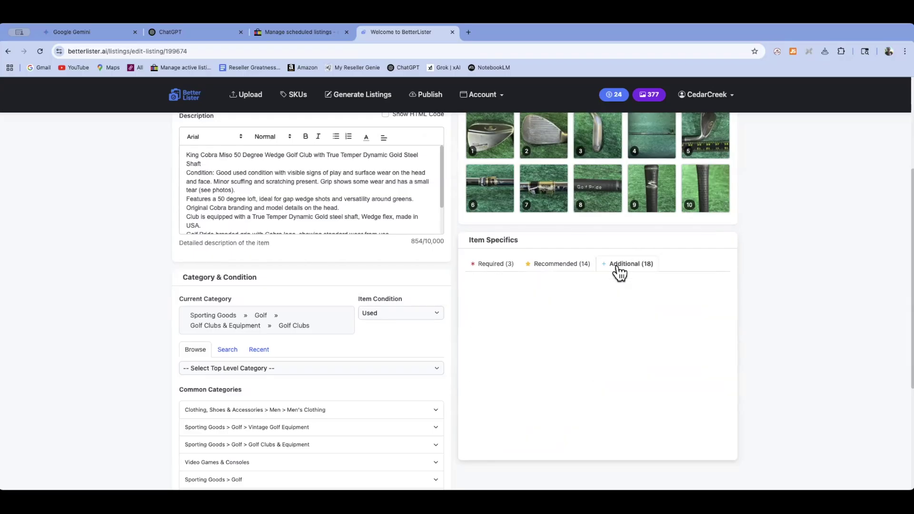
click(534, 305)
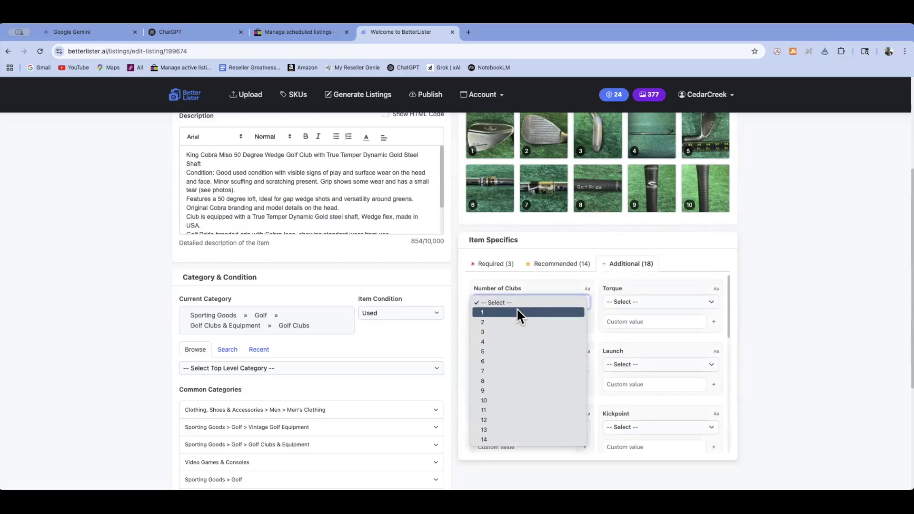
click(496, 312)
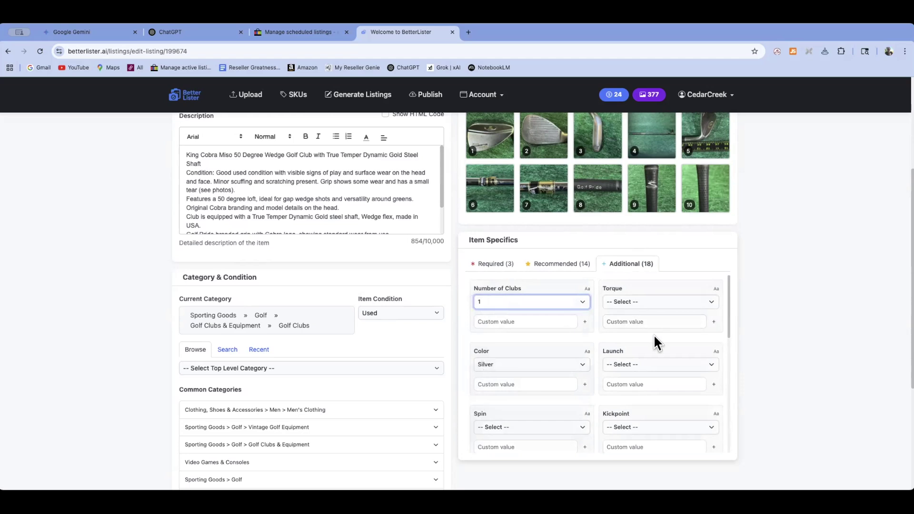
scroll(653, 334, down, 4)
scroll(656, 342, down, 4)
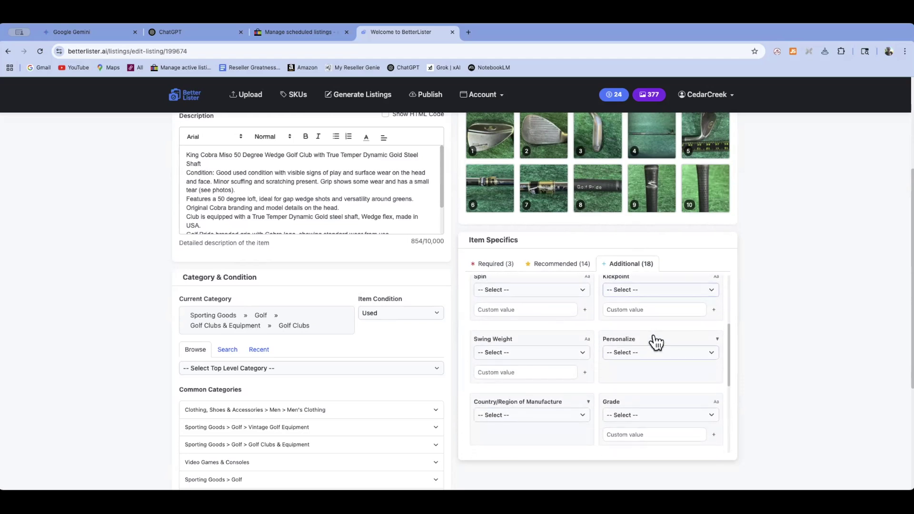
Set Personalize to No and Grade to Store Line in the additional item specifics, and save the listing.
scroll(655, 341, up, 2)
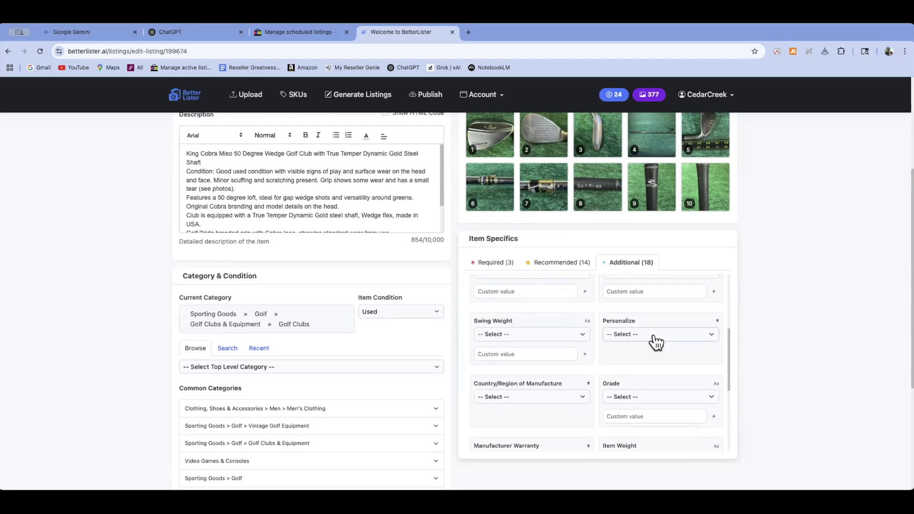
scroll(626, 305, down, 1)
click(623, 289)
click(616, 310)
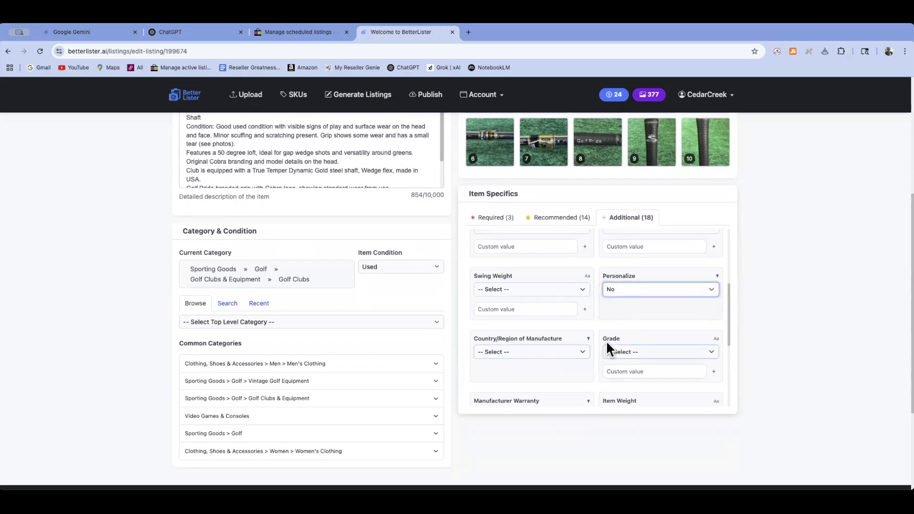
click(617, 352)
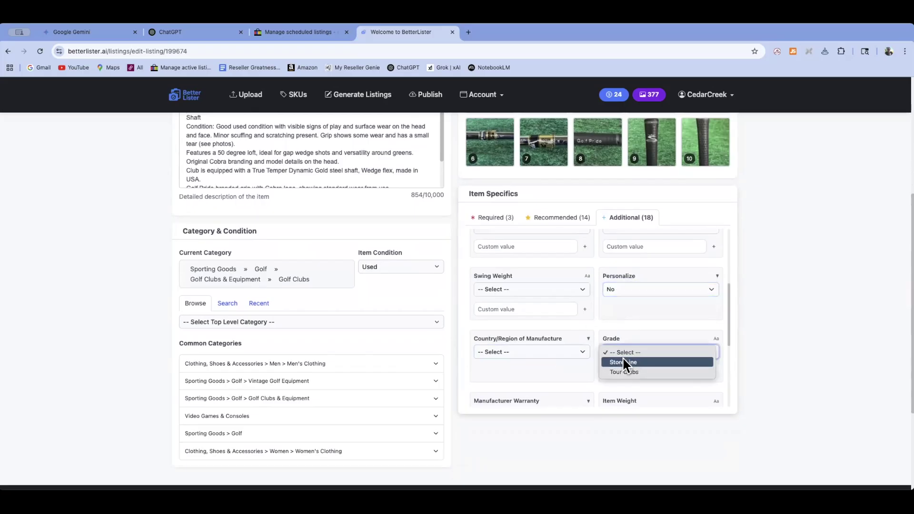
click(623, 362)
scroll(592, 357, down, 2)
scroll(592, 357, down, 1)
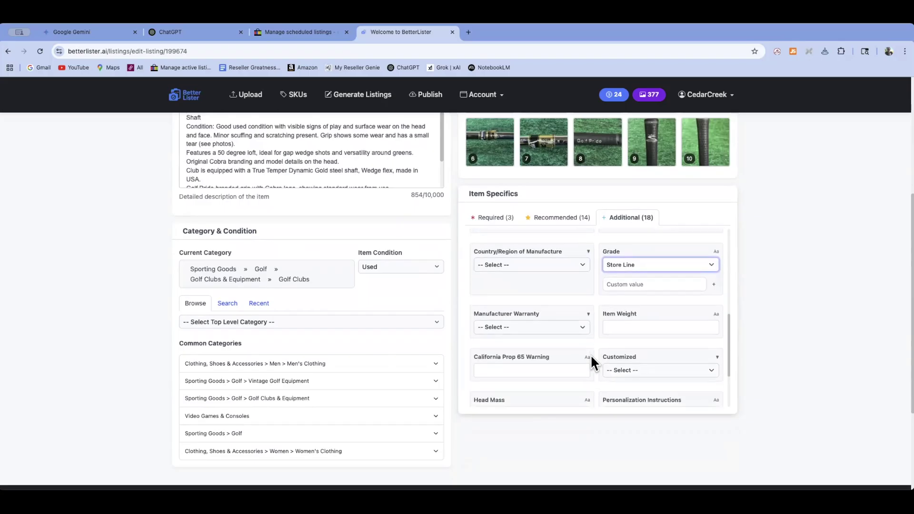
scroll(594, 352, down, 1)
scroll(595, 353, up, 4)
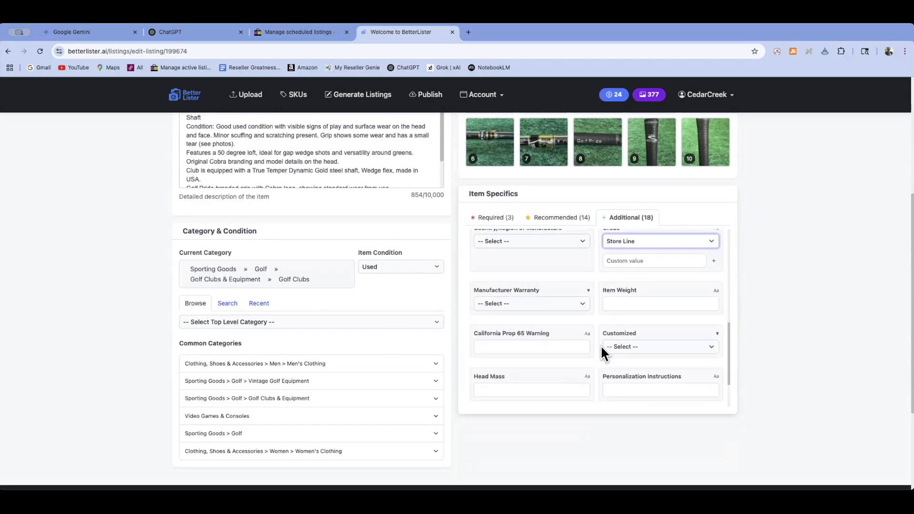
scroll(758, 261, up, 5)
click(643, 142)
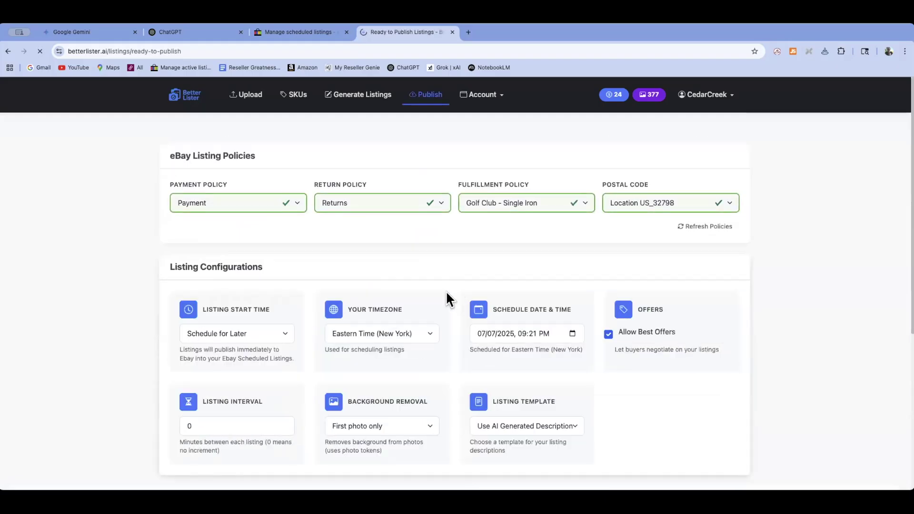
Publish listing 45-July25-GC2 to eBay with background removal on the first photo only, confirming the publication.
scroll(156, 332, down, 5)
scroll(148, 329, down, 3)
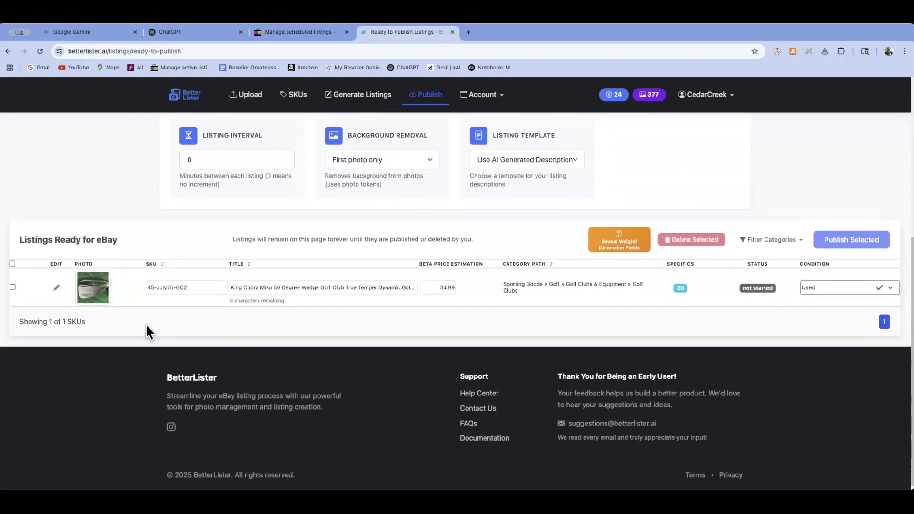
click(12, 282)
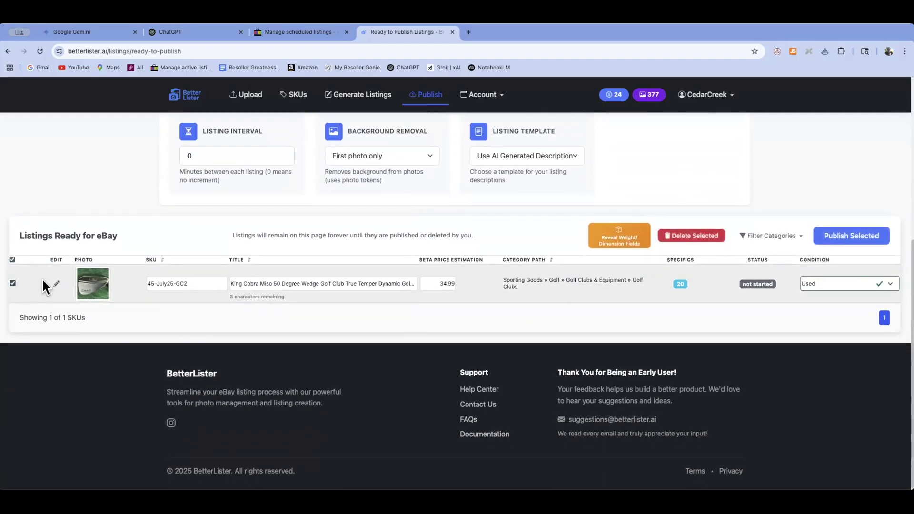
click(846, 236)
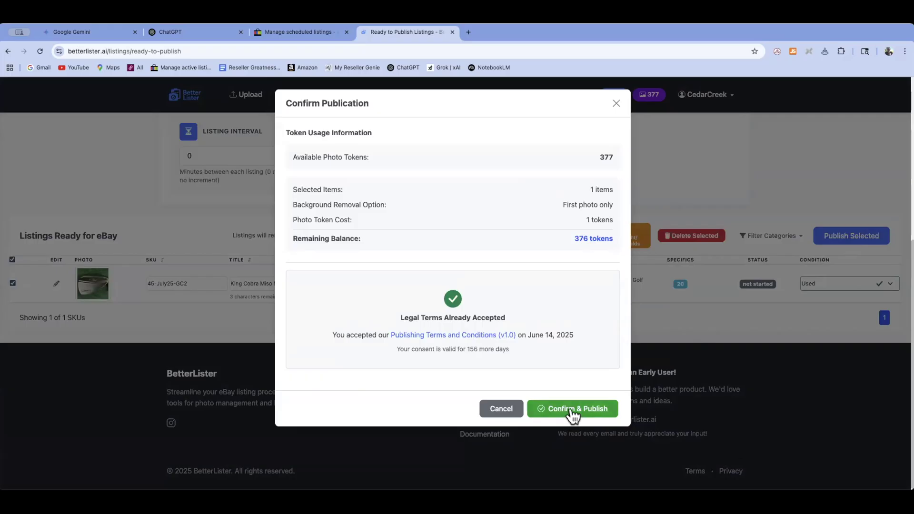
click(569, 417)
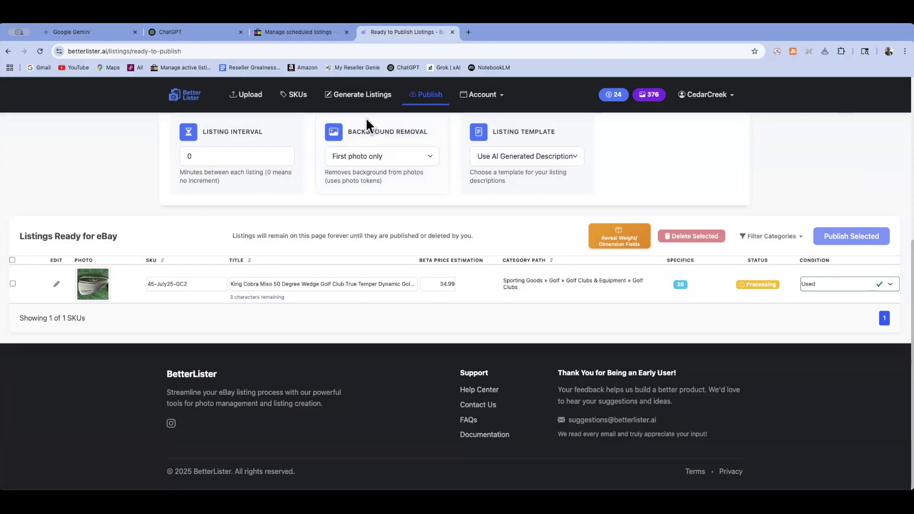
Switch to Google Gemini to review its wedge description and pricing strategy, and return to BetterLister to check the publishing status.
click(110, 32)
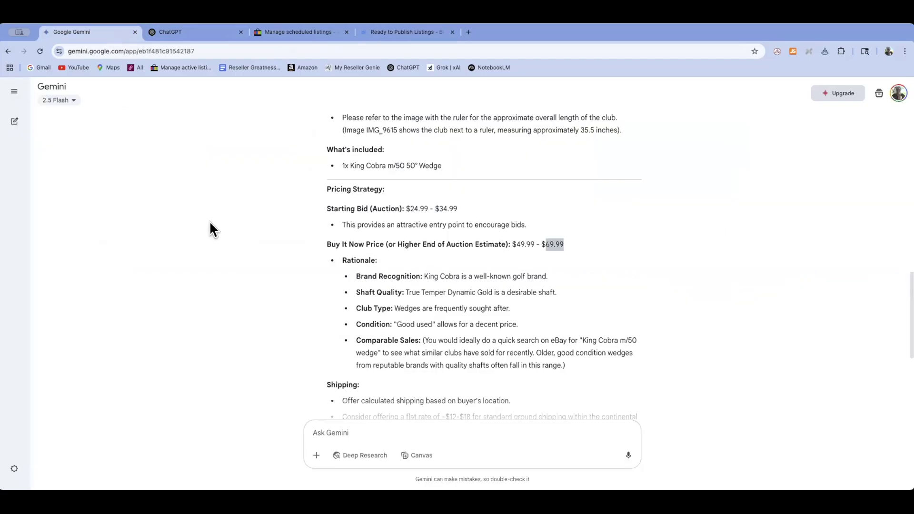
scroll(204, 245, up, 1)
scroll(202, 238, up, 3)
scroll(202, 238, down, 3)
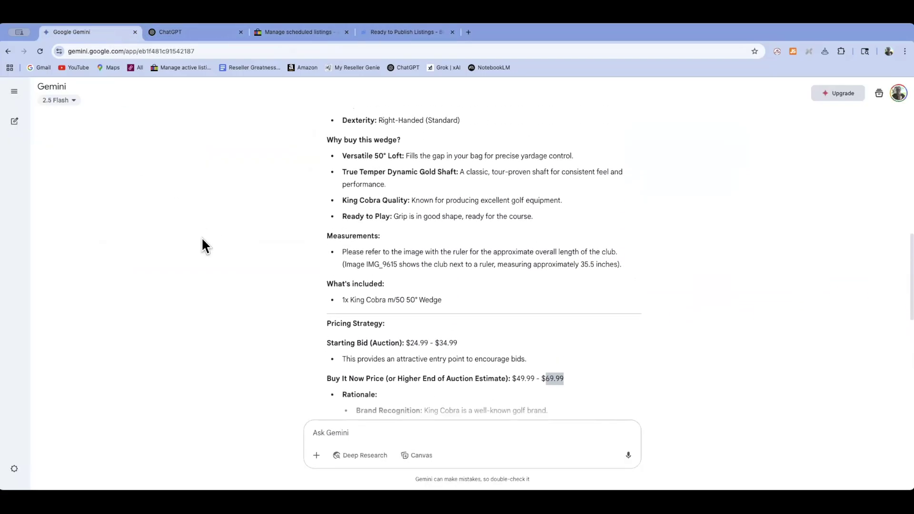
click(396, 32)
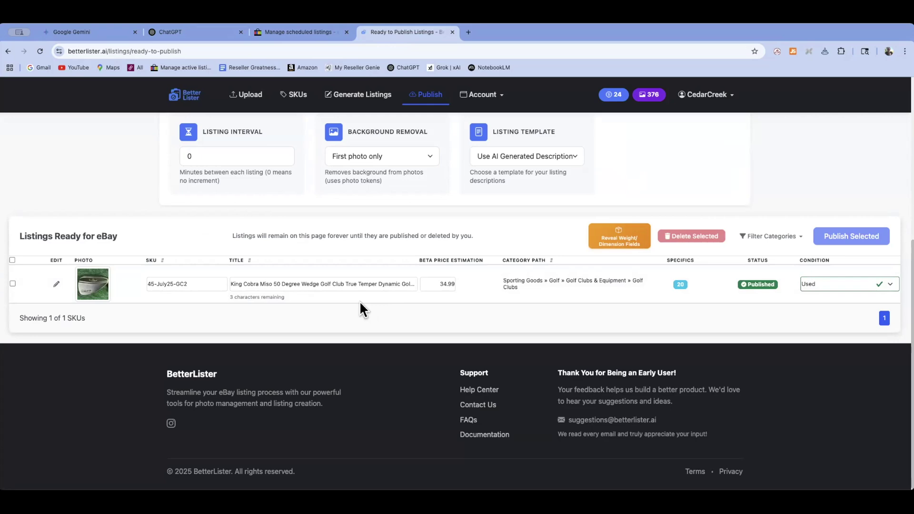
Switch to eBay Seller Hub and look through the scheduled listings for the golf club.
click(292, 34)
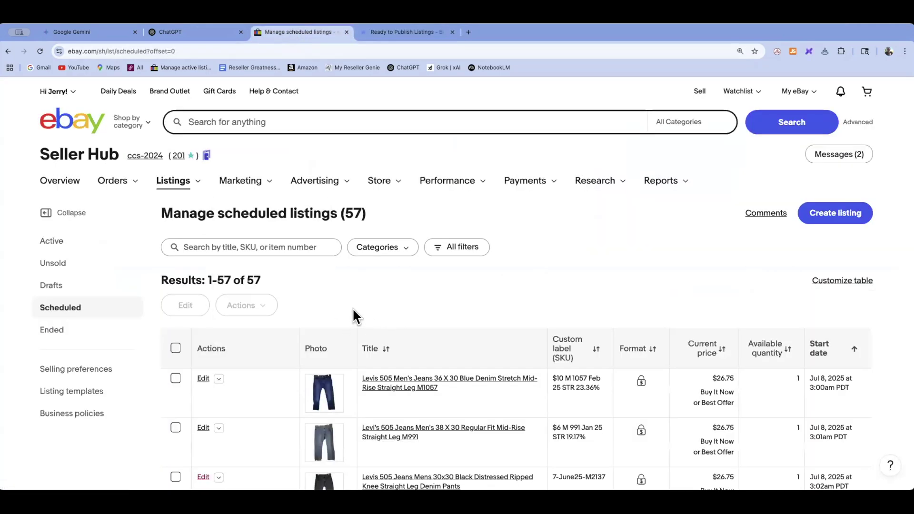
scroll(352, 307, down, 3)
scroll(252, 300, down, 20)
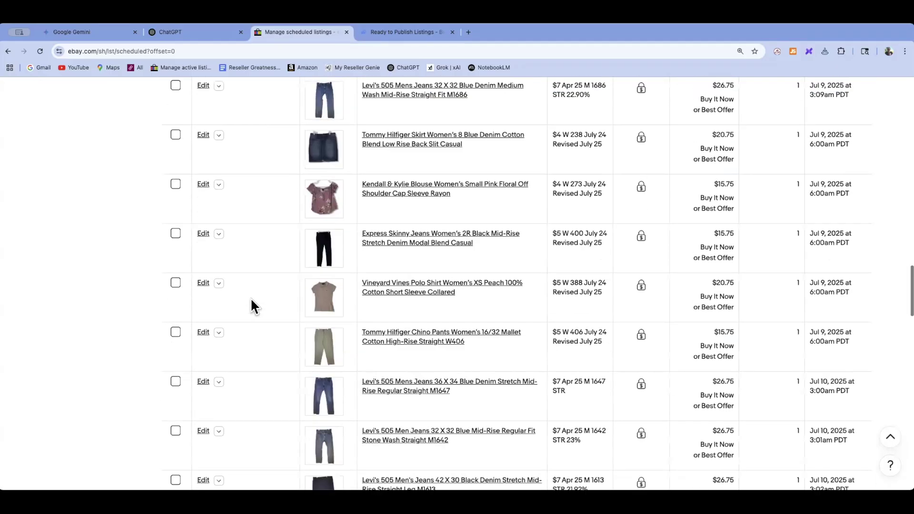
scroll(251, 301, down, 20)
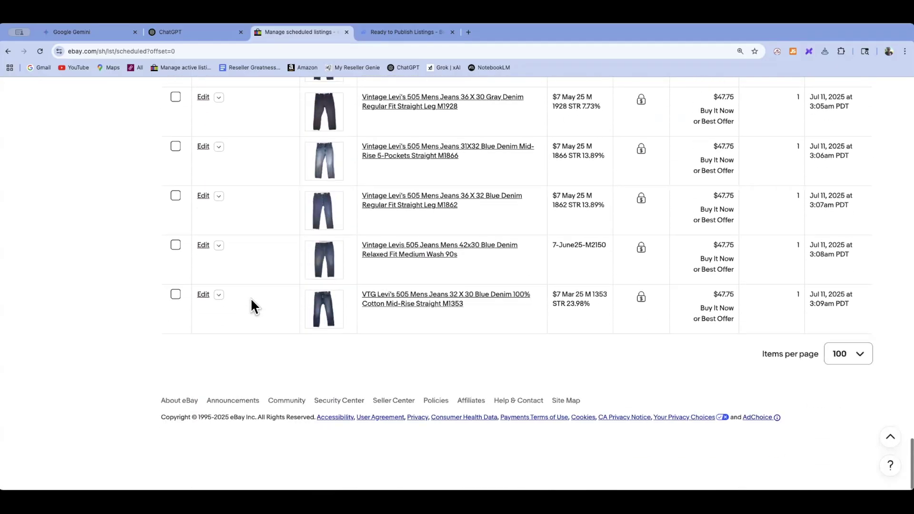
scroll(252, 306, up, 20)
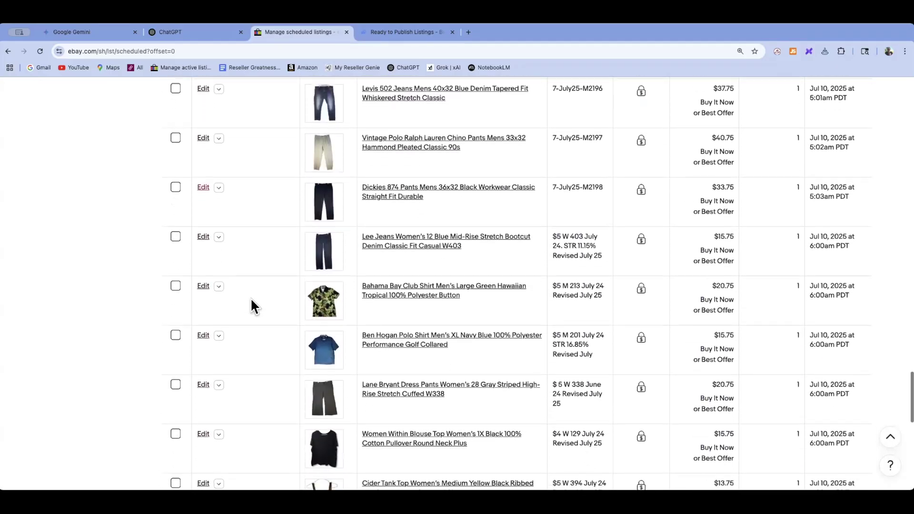
scroll(255, 306, up, 1)
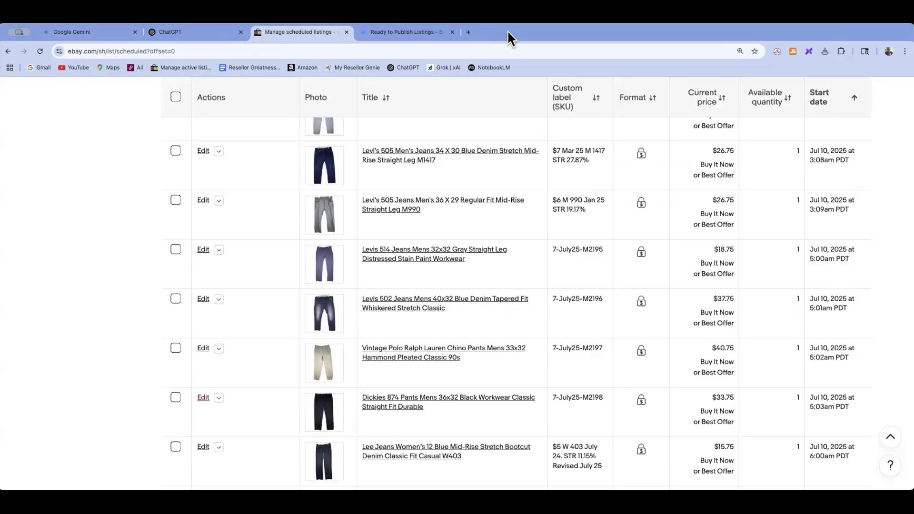
Reload the scheduled listings, find the King Cobra wedge with SKU 45-July25-GC2, and open its listing page.
click(39, 50)
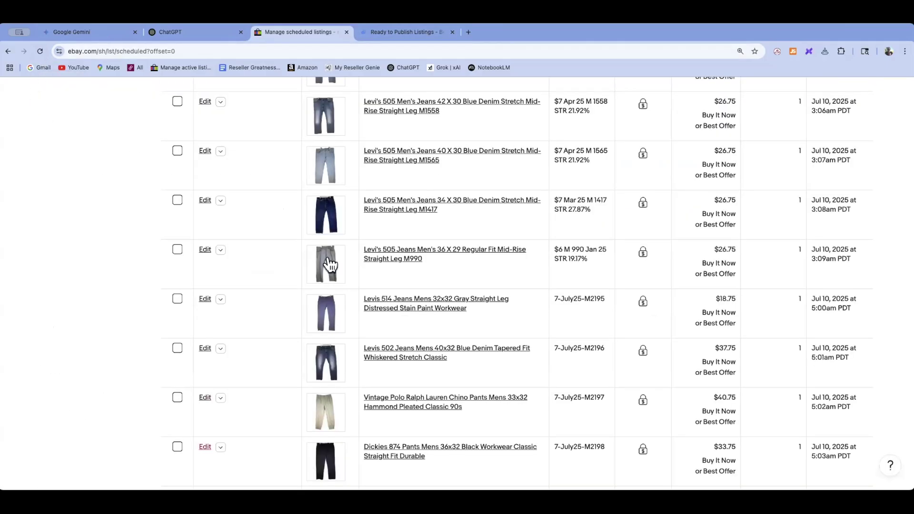
scroll(339, 268, down, 5)
scroll(339, 268, down, 12)
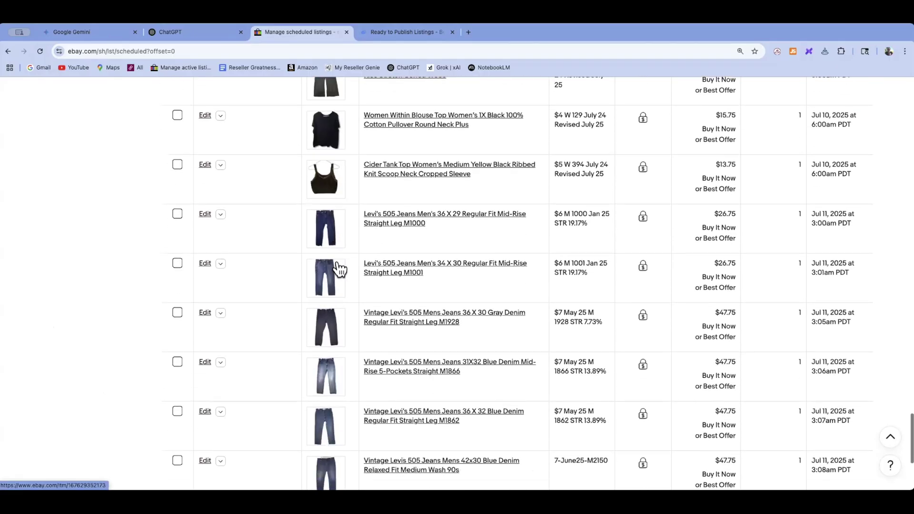
scroll(339, 268, up, 8)
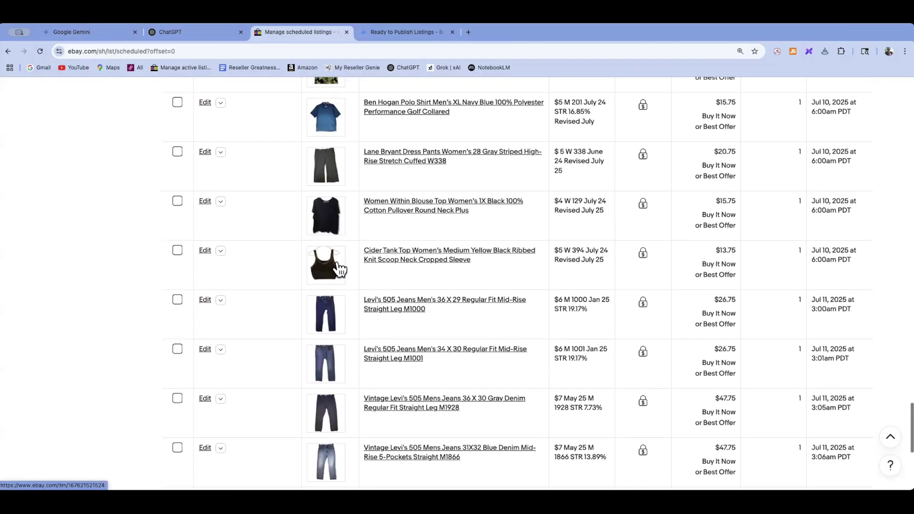
scroll(339, 268, up, 9)
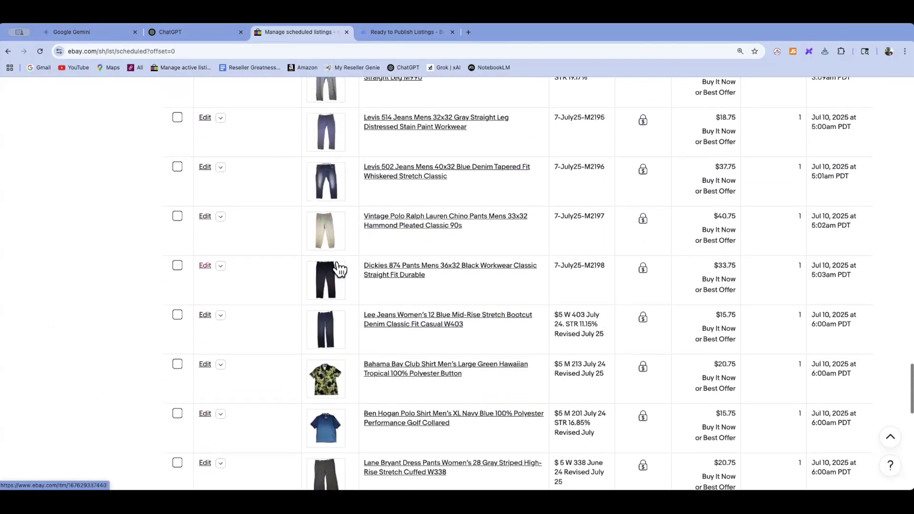
scroll(339, 268, up, 12)
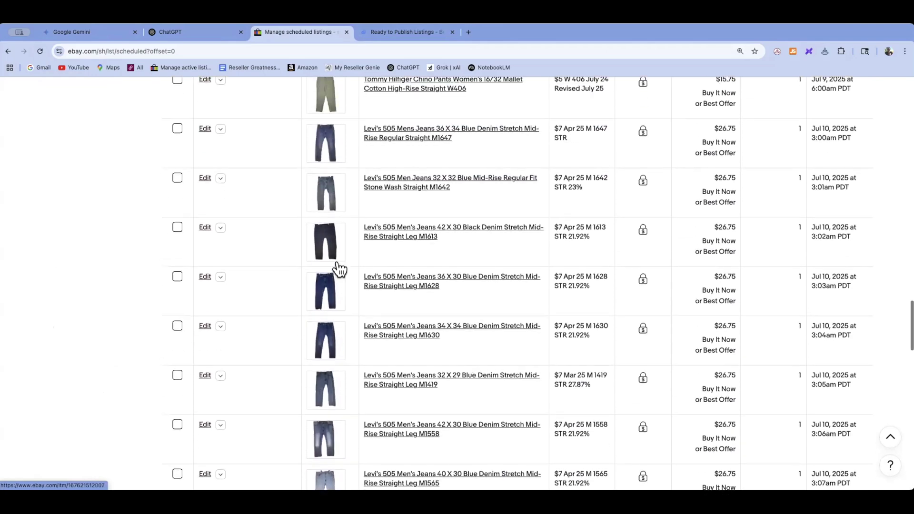
scroll(339, 268, up, 12)
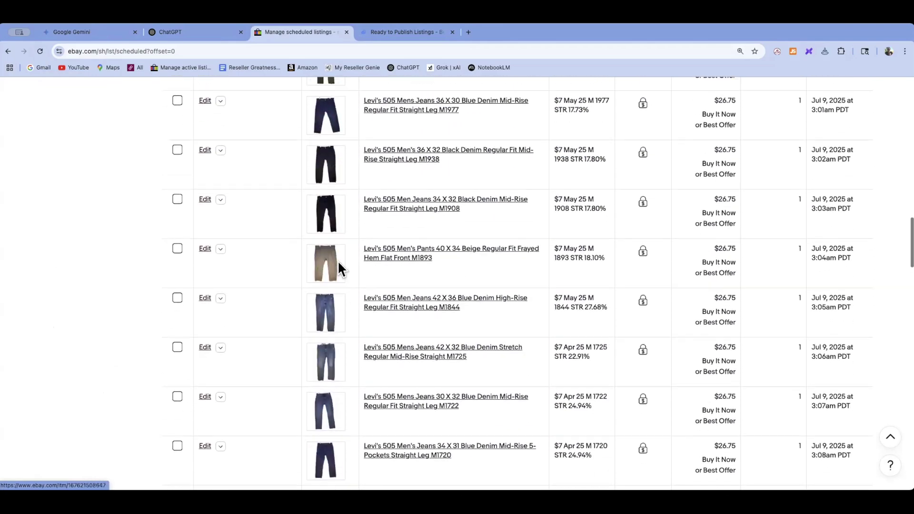
scroll(339, 268, up, 12)
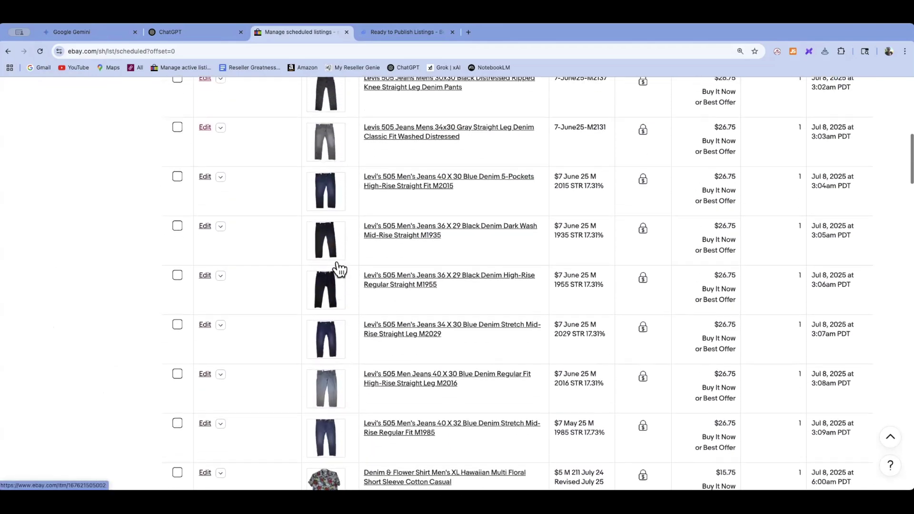
scroll(338, 268, up, 1)
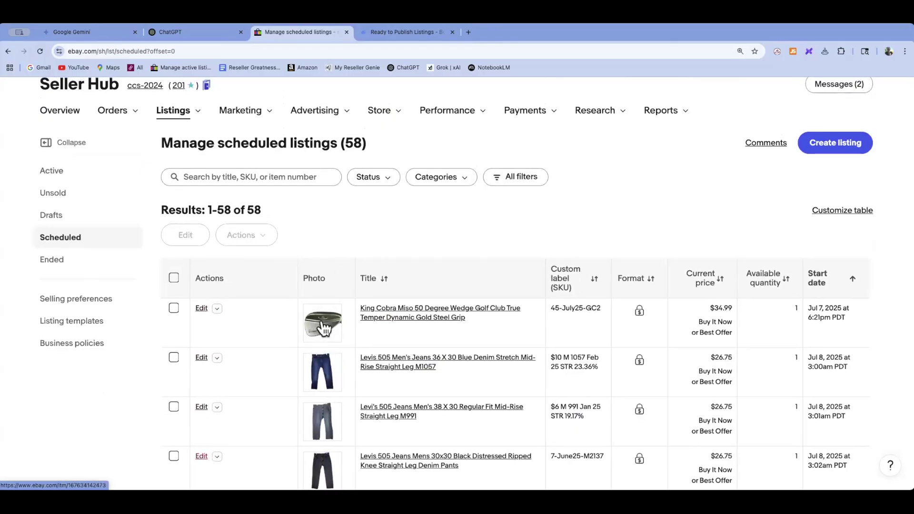
click(324, 328)
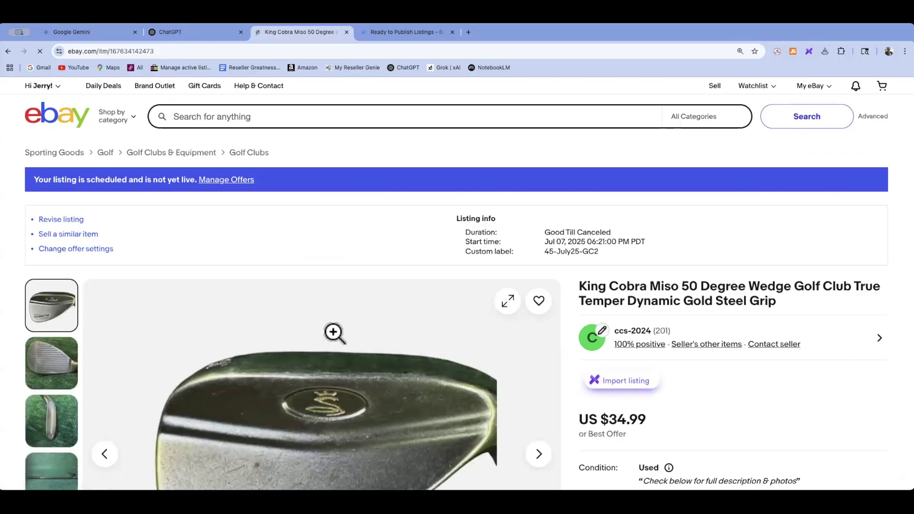
Examine the wedge listing's price, condition and shipping details, and view its photos from the clubhead to the shaft bands and grip.
scroll(626, 347, down, 3)
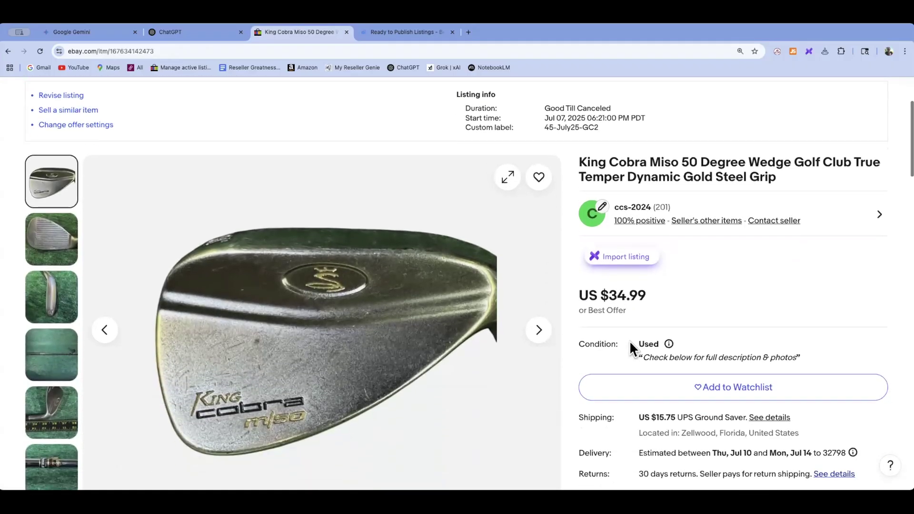
scroll(630, 341, down, 1)
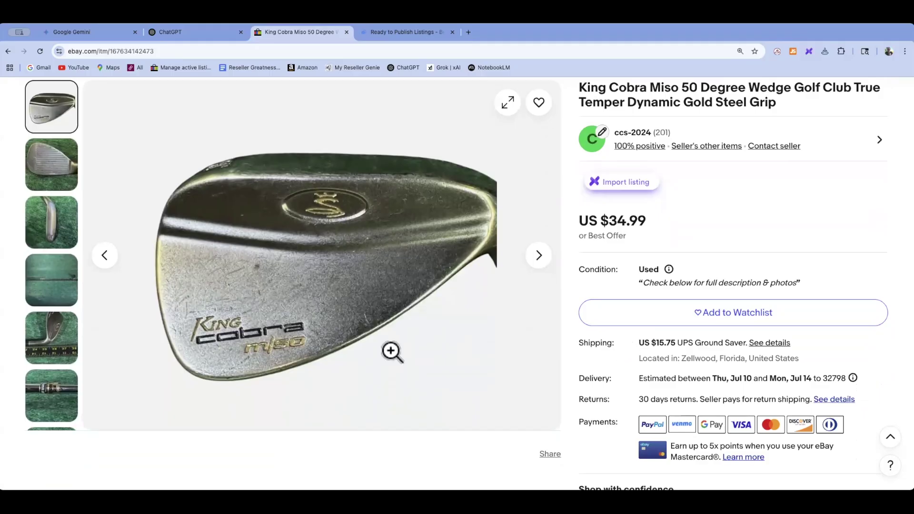
click(38, 167)
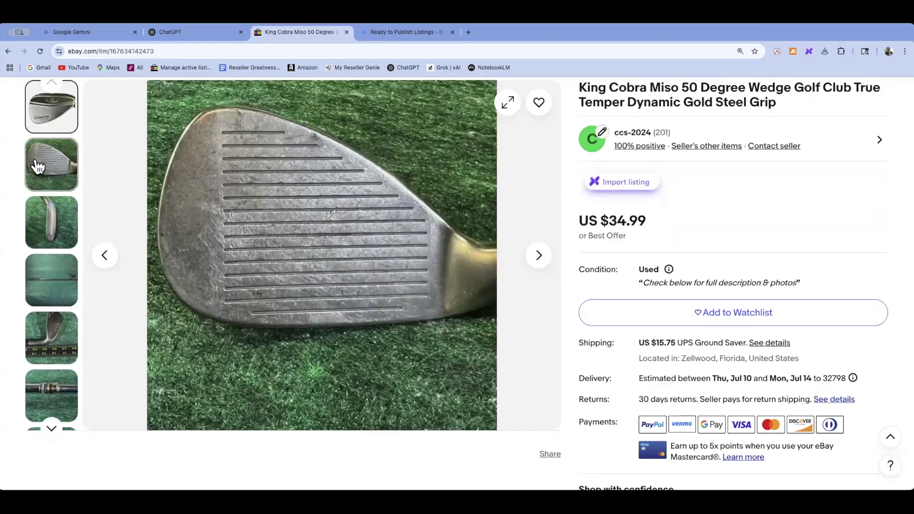
click(39, 222)
click(39, 269)
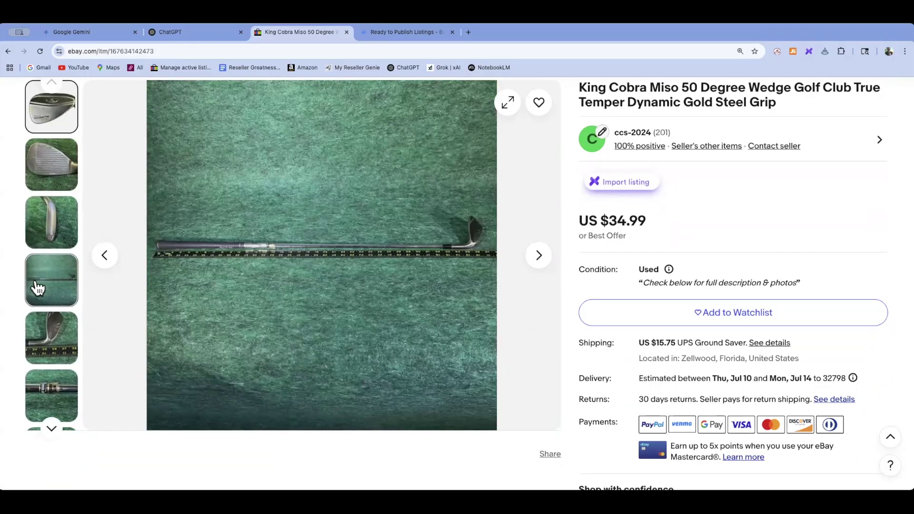
click(34, 329)
click(41, 377)
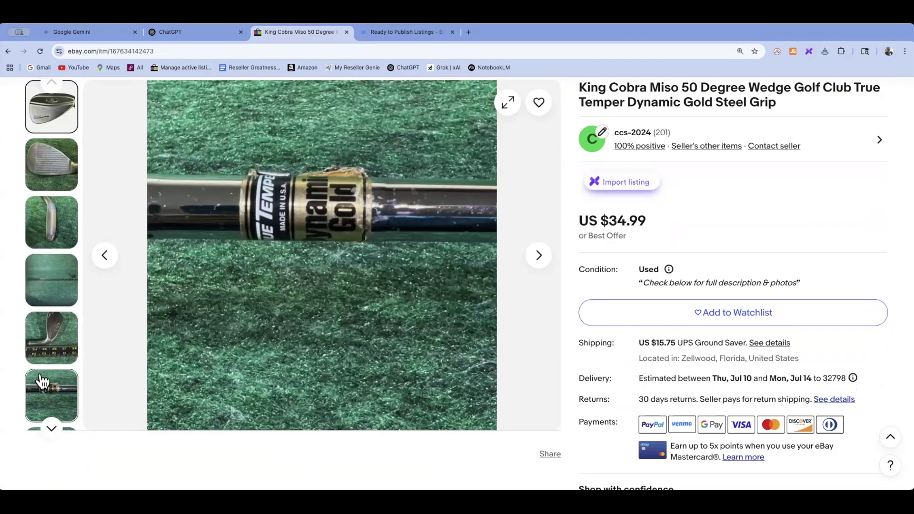
scroll(43, 380, down, 1)
click(45, 381)
scroll(46, 381, down, 1)
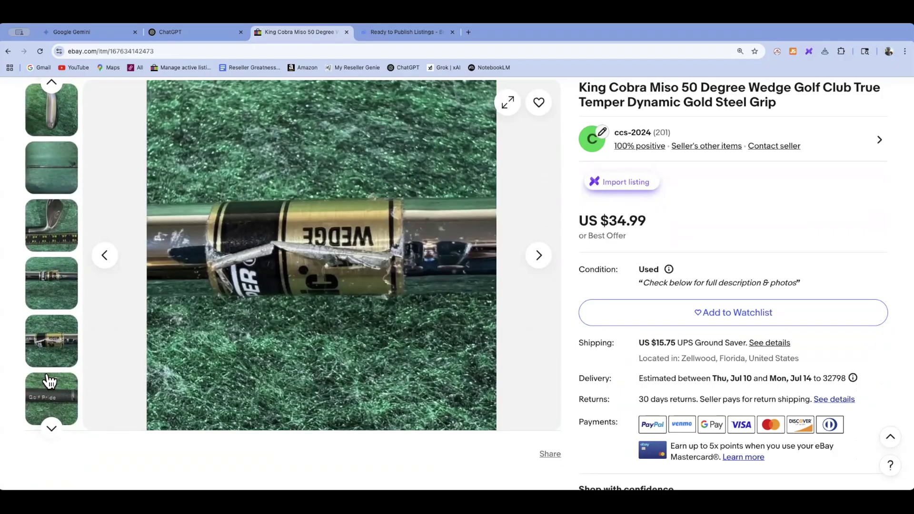
click(48, 379)
scroll(50, 372, up, 1)
click(48, 362)
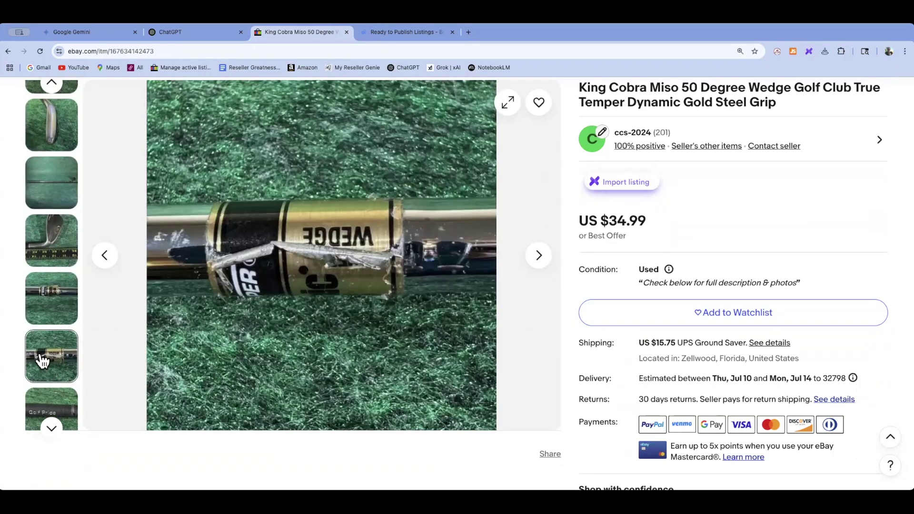
scroll(42, 361, down, 2)
click(42, 361)
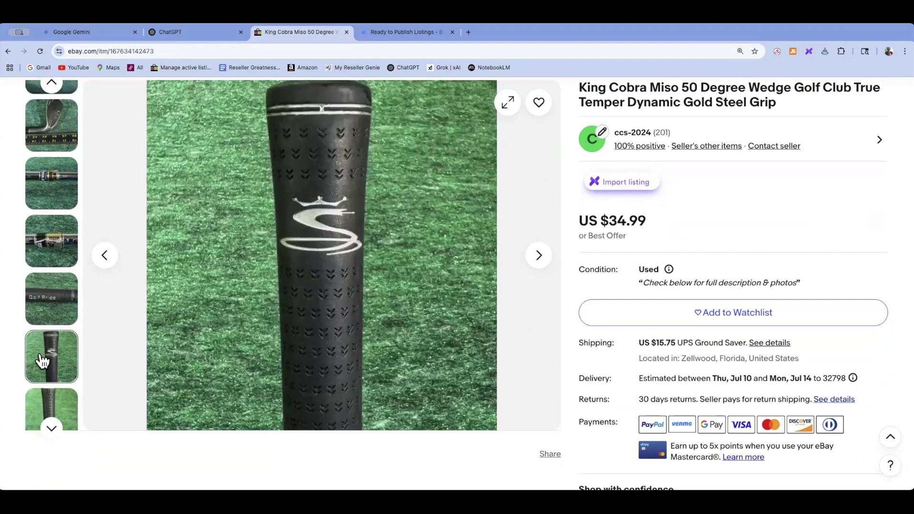
View the remaining grip photos, go back to the main clubhead photo, and check the wedge listing's price and scheduled start details.
click(45, 388)
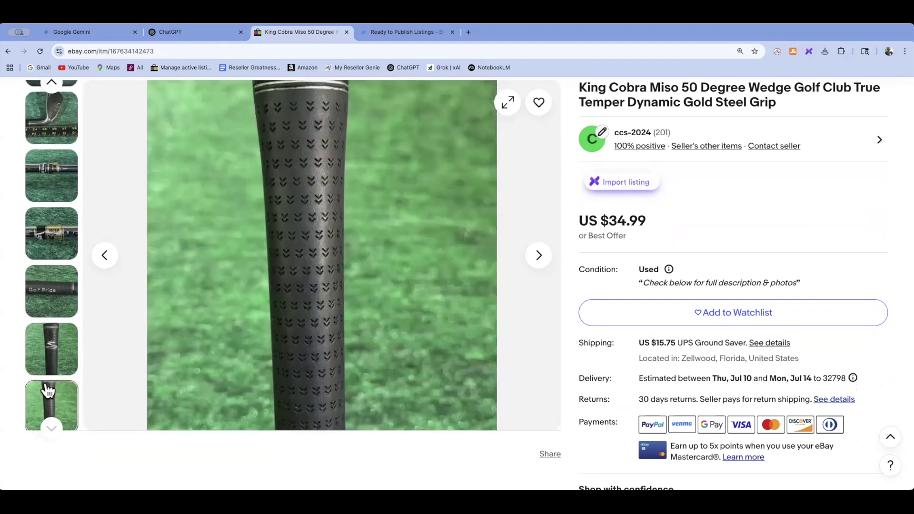
scroll(49, 373, up, 1)
click(50, 347)
scroll(50, 347, up, 3)
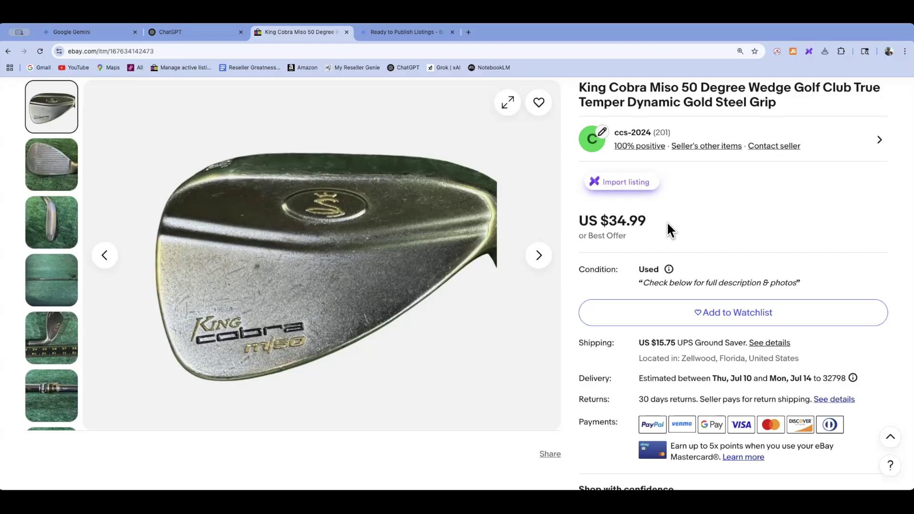
scroll(666, 219, up, 1)
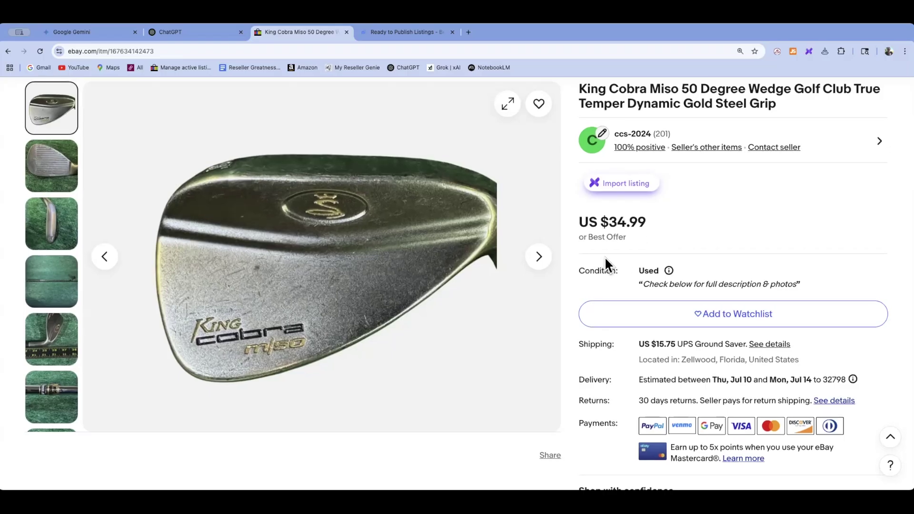
scroll(632, 243, up, 5)
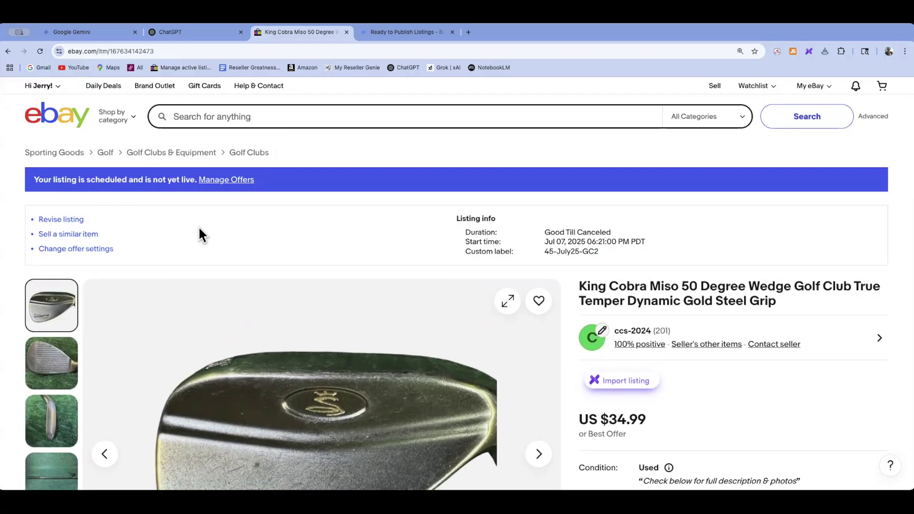
Switch to BetterLister and review the wedge's publishing status, the listing configurations and the eBay listing policies.
click(402, 31)
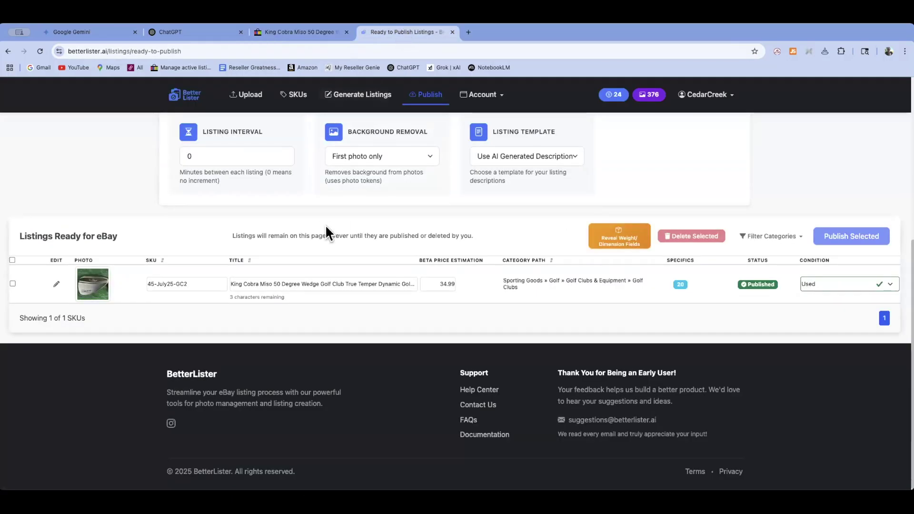
scroll(288, 222, up, 2)
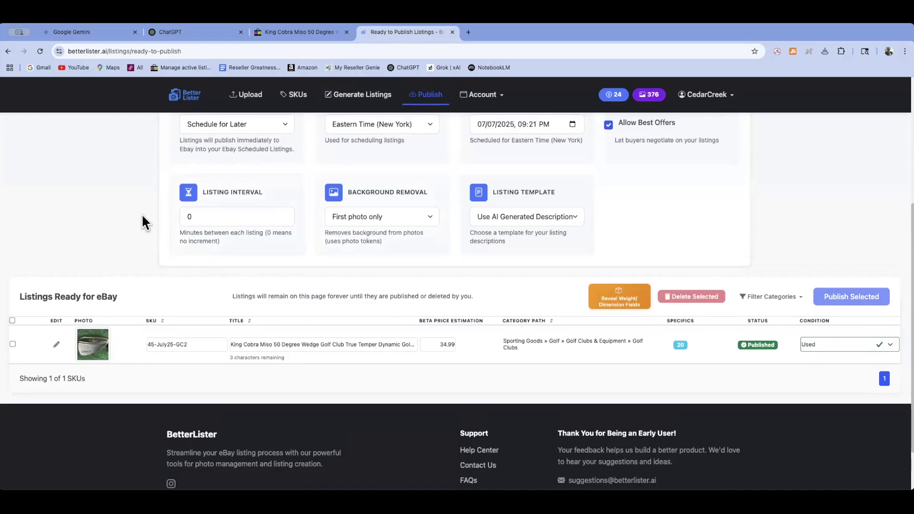
scroll(142, 214, up, 6)
scroll(141, 213, up, 1)
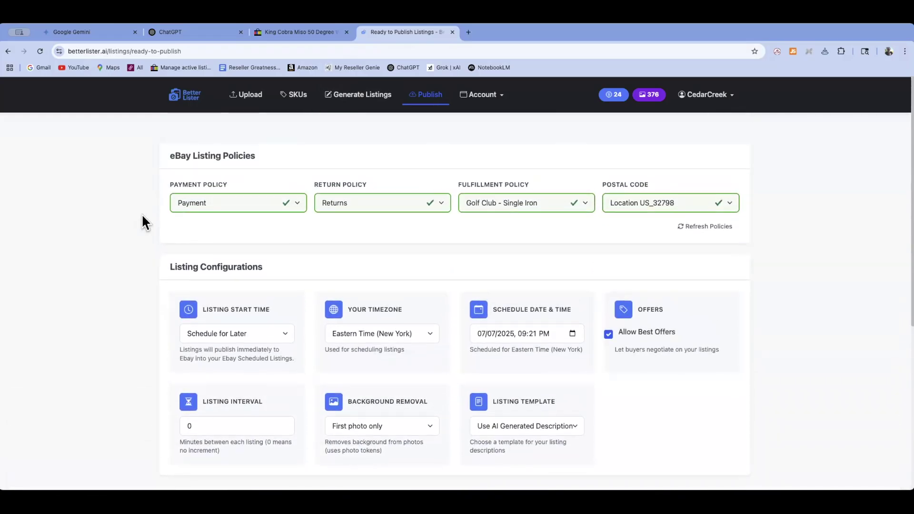